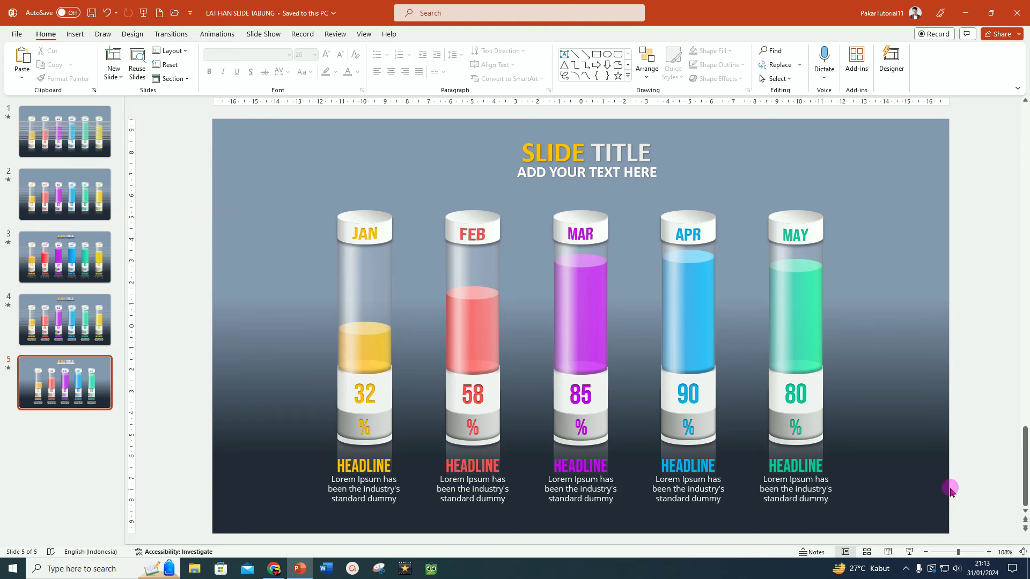
Run the slideshow of the JAN–MAY cylinder percentage chart deck in full screen
key("F5")
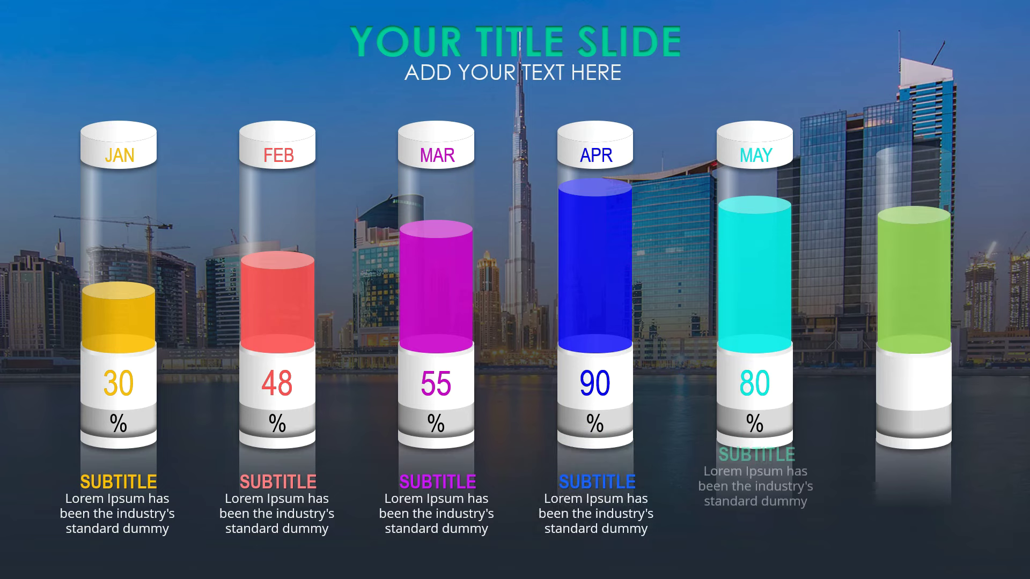
Advance to the headline cylinder chart, exit the show, and start a new blank presentation
left_click(911, 553)
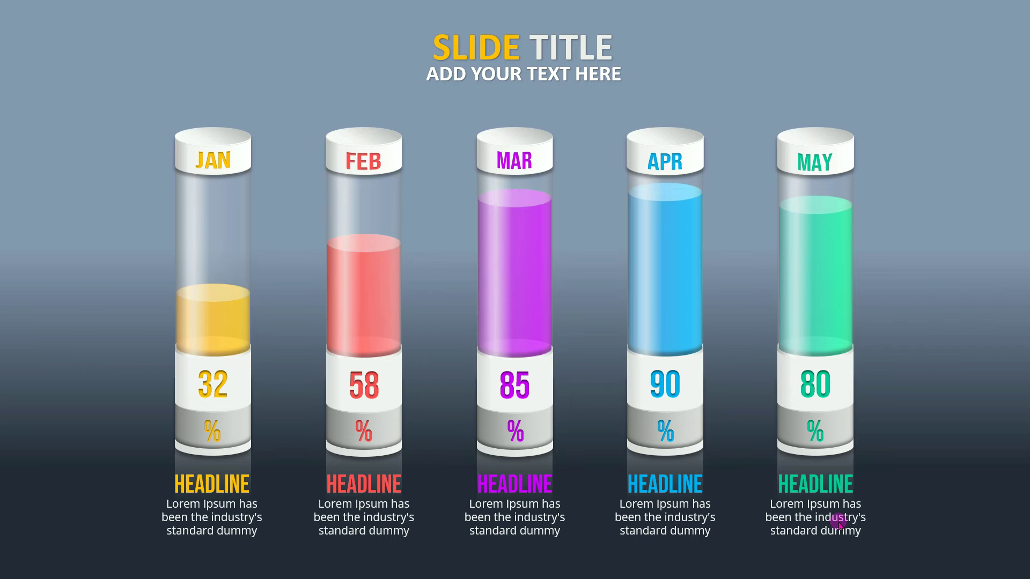
key("Escape")
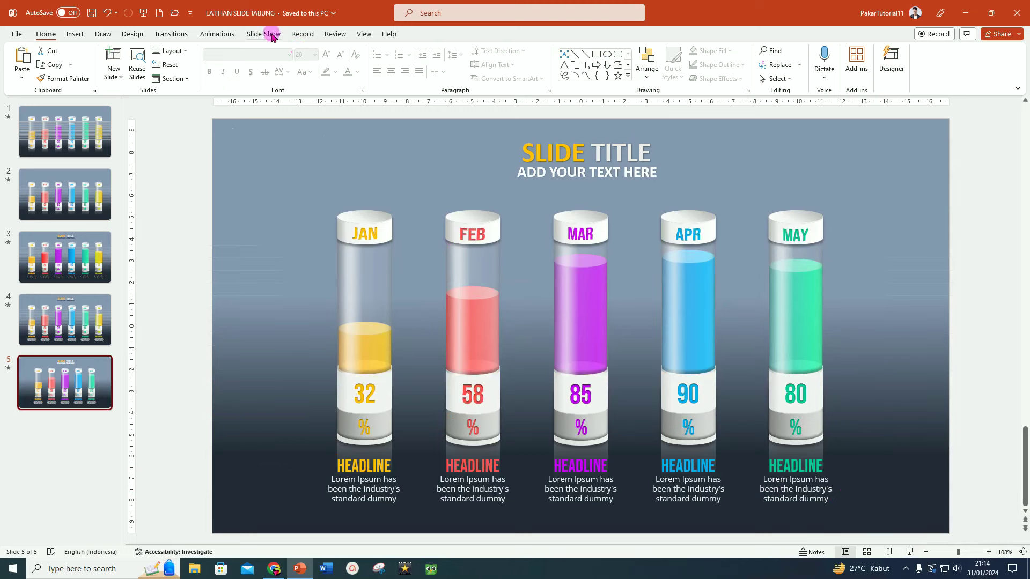
left_click(159, 15)
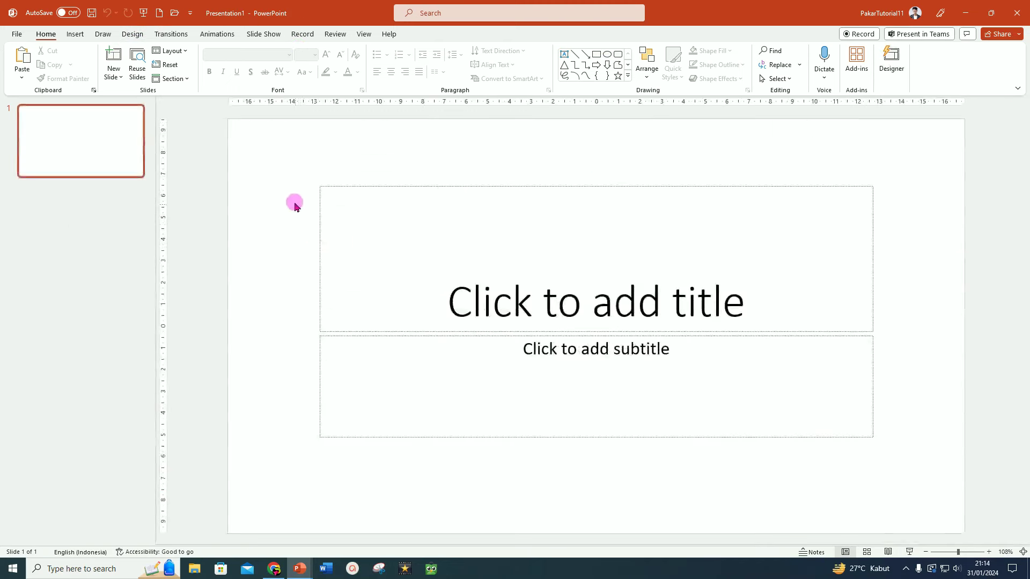
Delete the title and subtitle placeholders and turn on the slide's centre guides
left_click_drag(296, 169, 900, 476)
key("Delete")
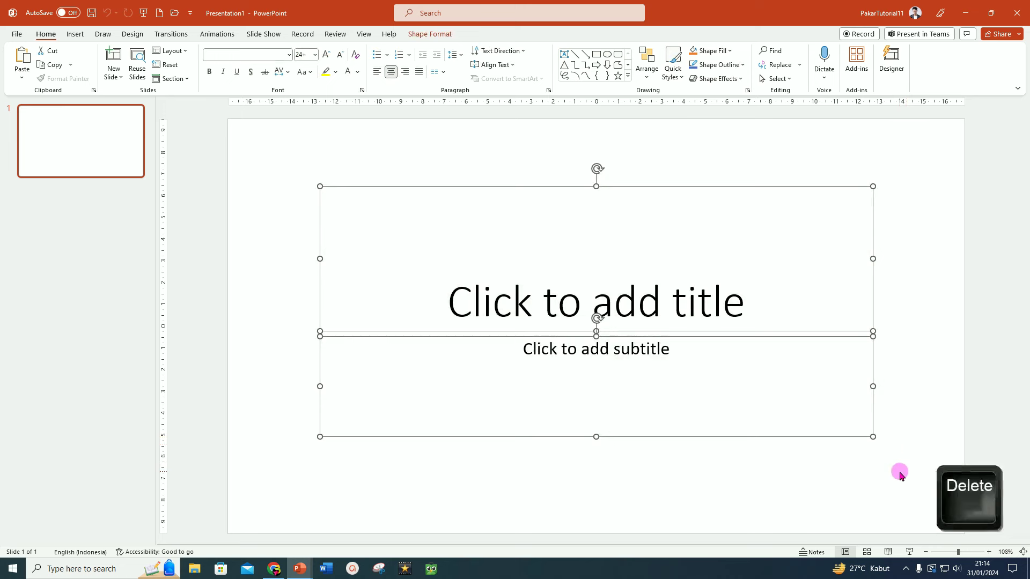
key("Delete")
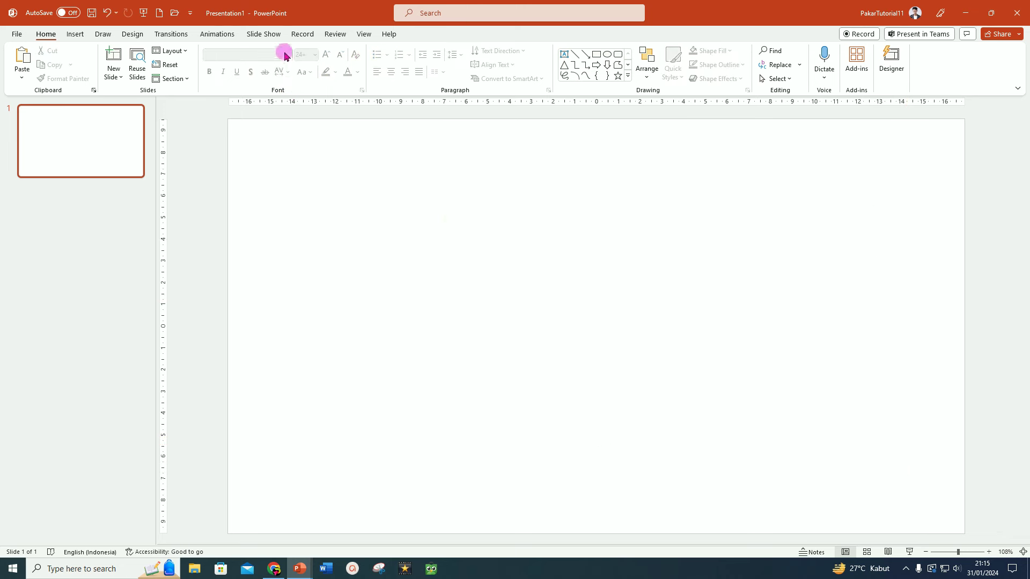
left_click(364, 35)
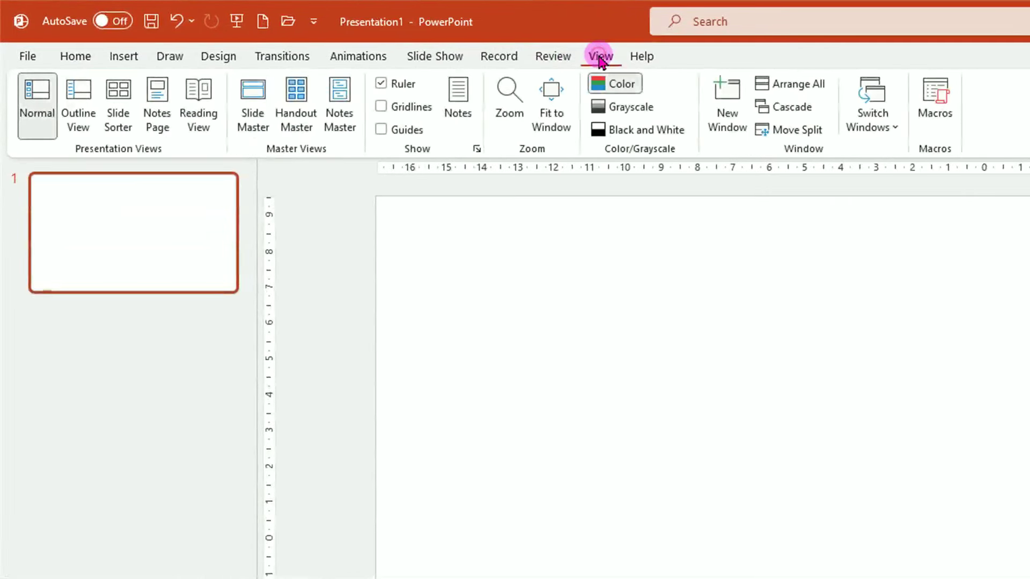
left_click(381, 129)
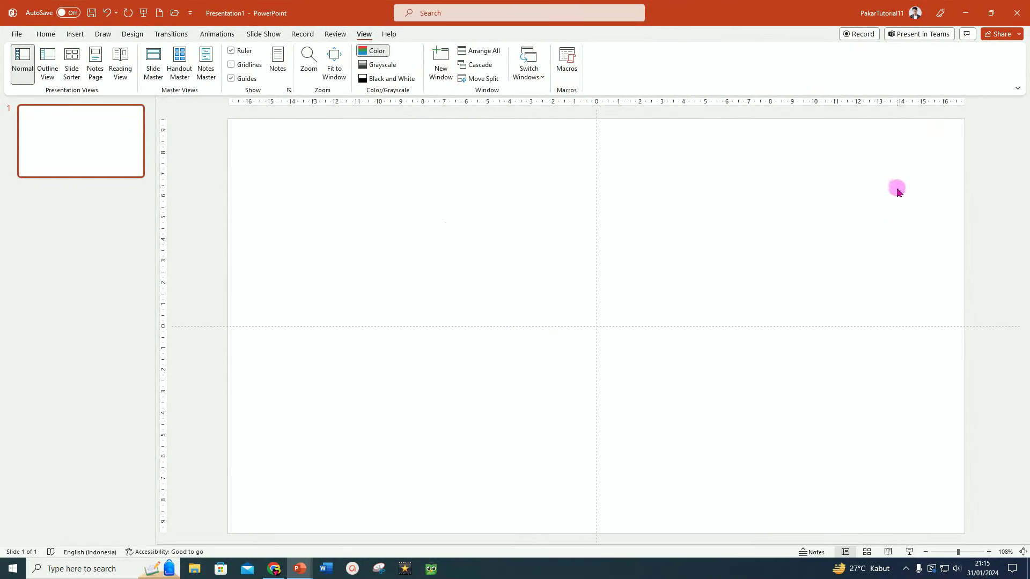
Give the slide background a gradient fill and delete the extra gradient stops
right_click(975, 168)
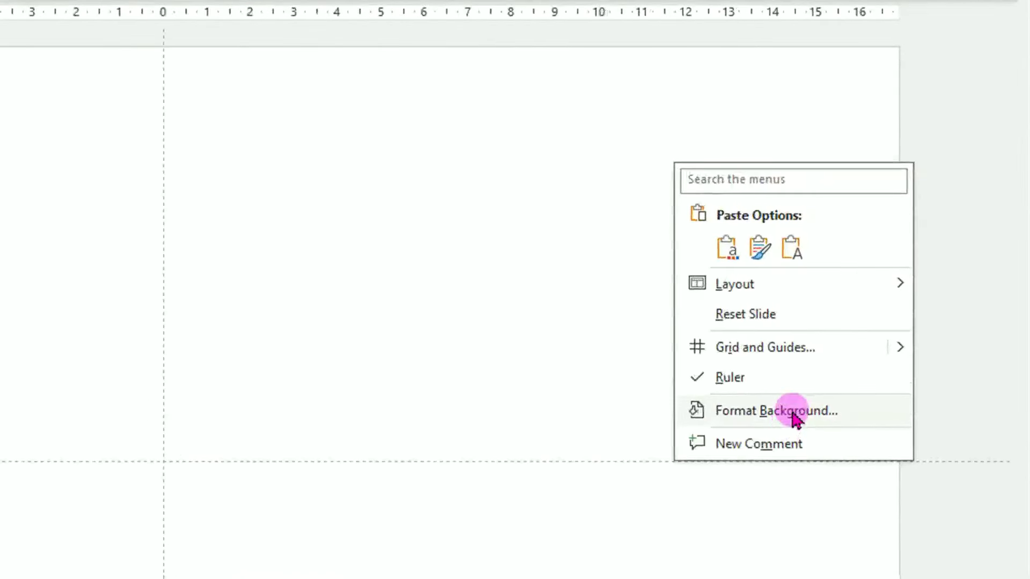
left_click(795, 413)
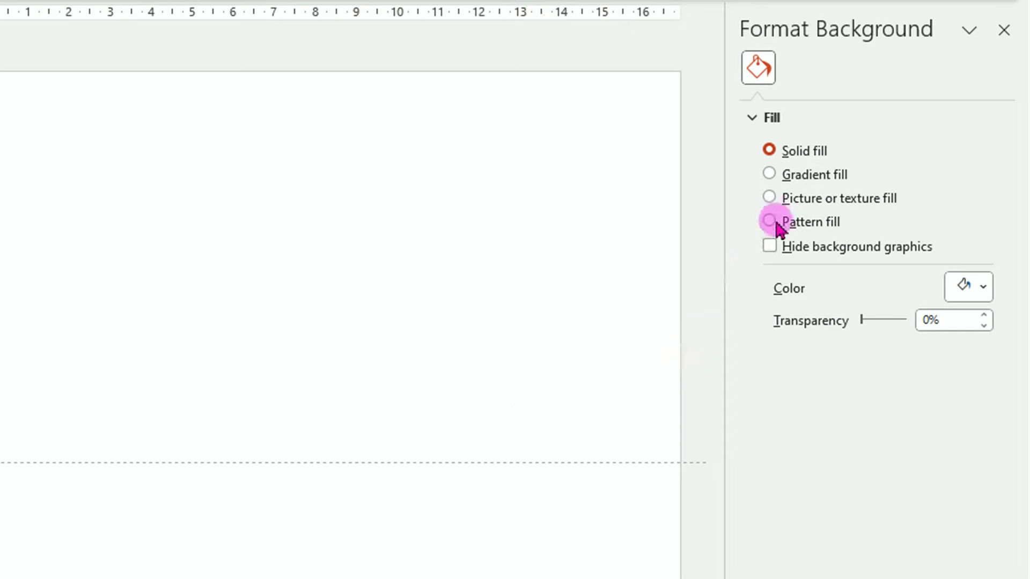
left_click(770, 175)
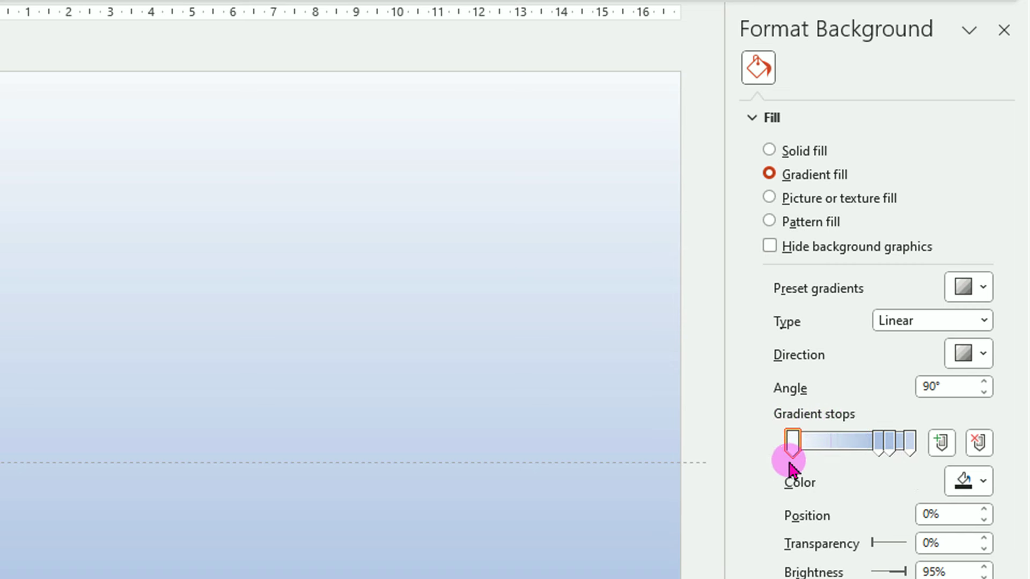
left_click(980, 446)
left_click(980, 445)
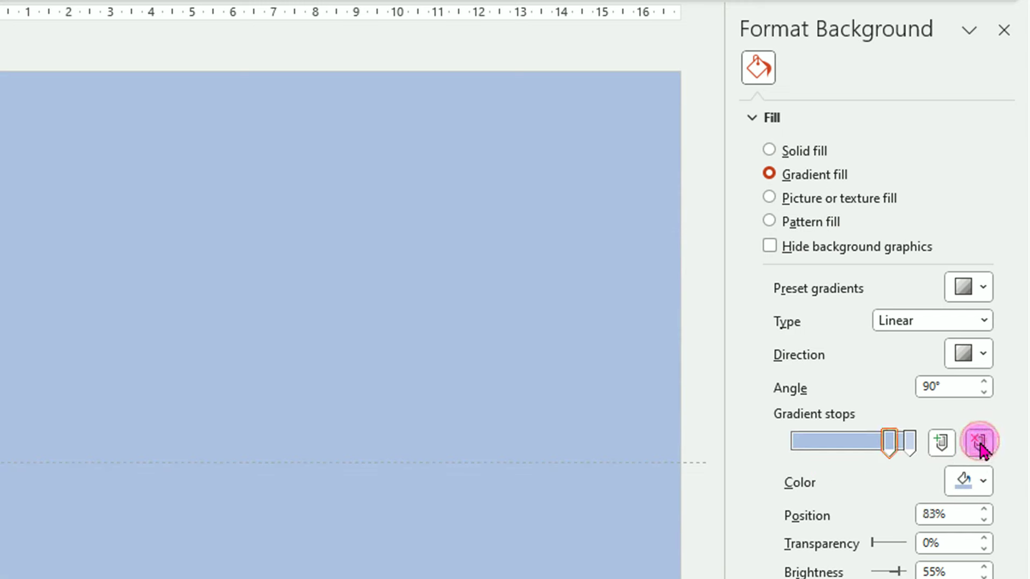
left_click(889, 447)
Keep stops at 0% and 100%, making the 100% stop dark blue-gray
left_click_drag(889, 446, 781, 453)
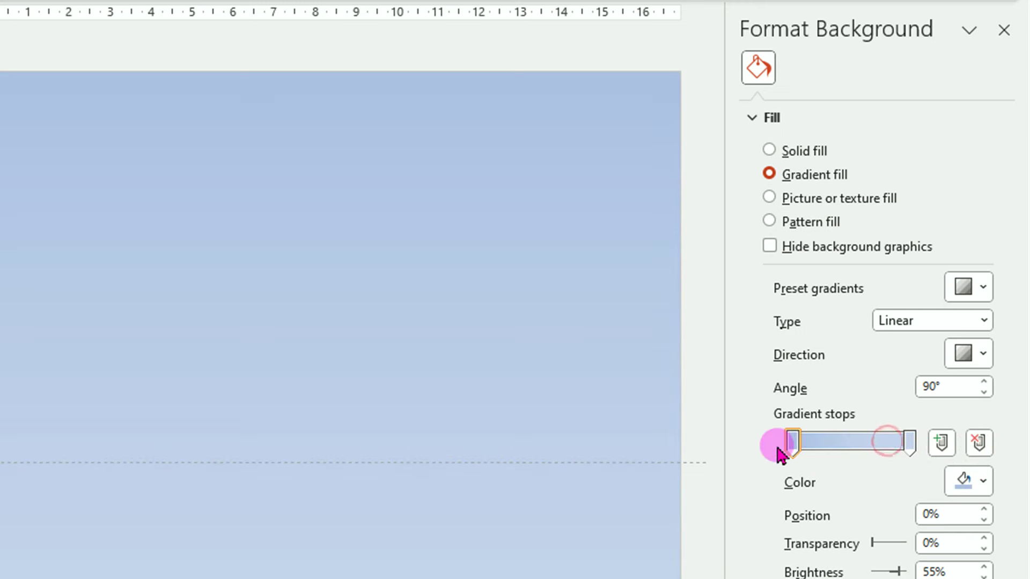
left_click(793, 445)
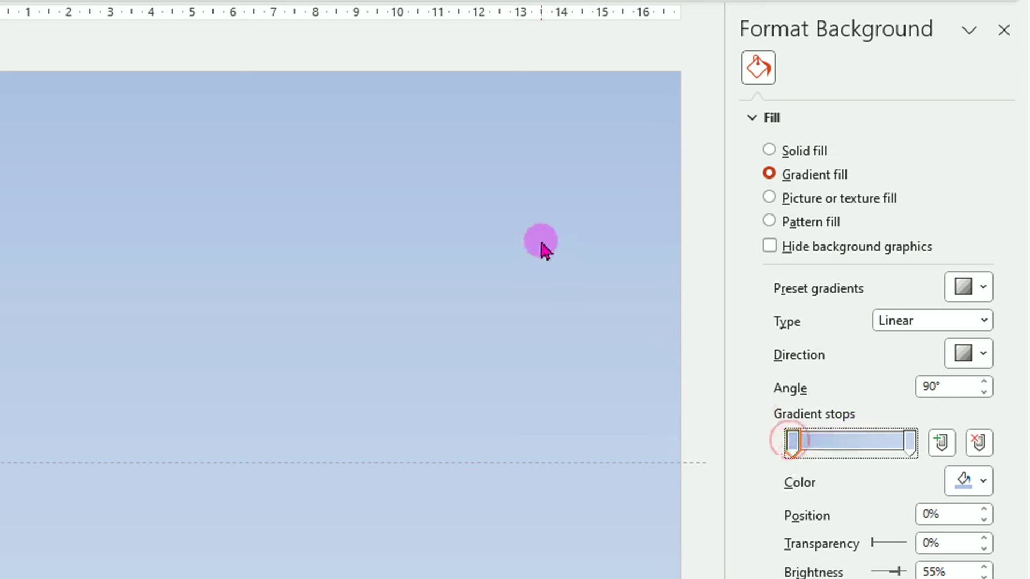
left_click(910, 443)
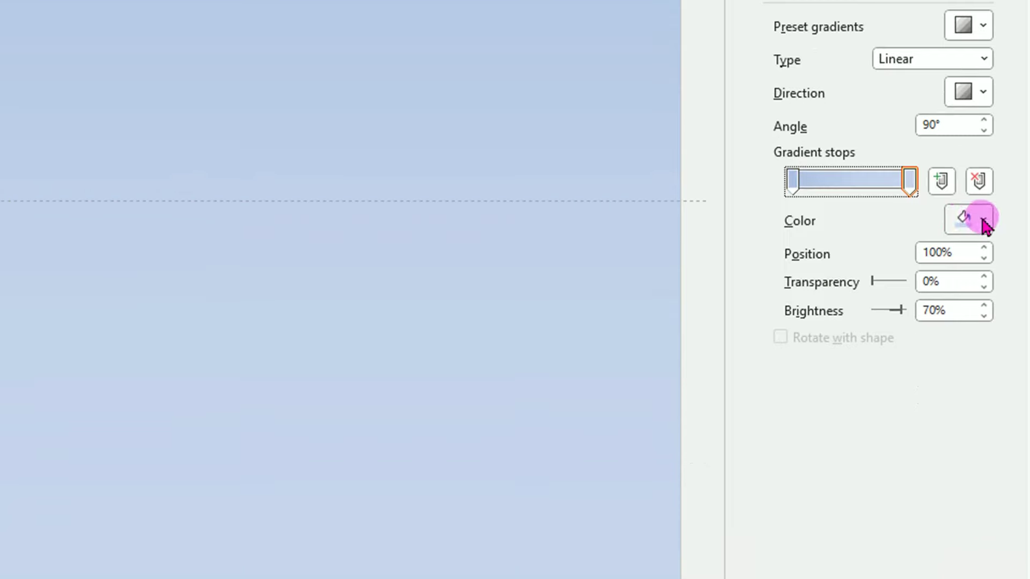
left_click(983, 217)
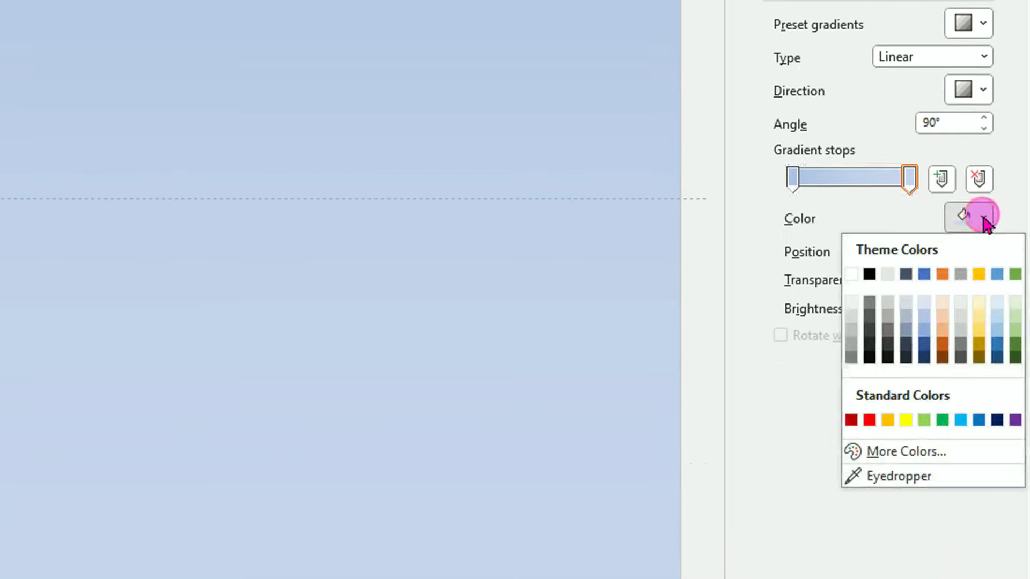
left_click(907, 344)
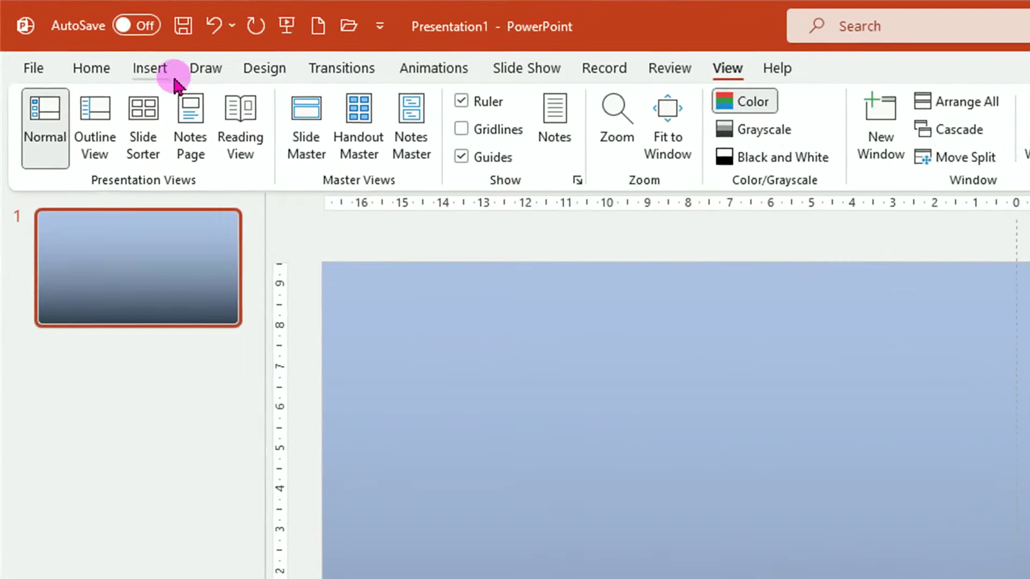
Draw a cylinder shape on the slide
left_click(76, 35)
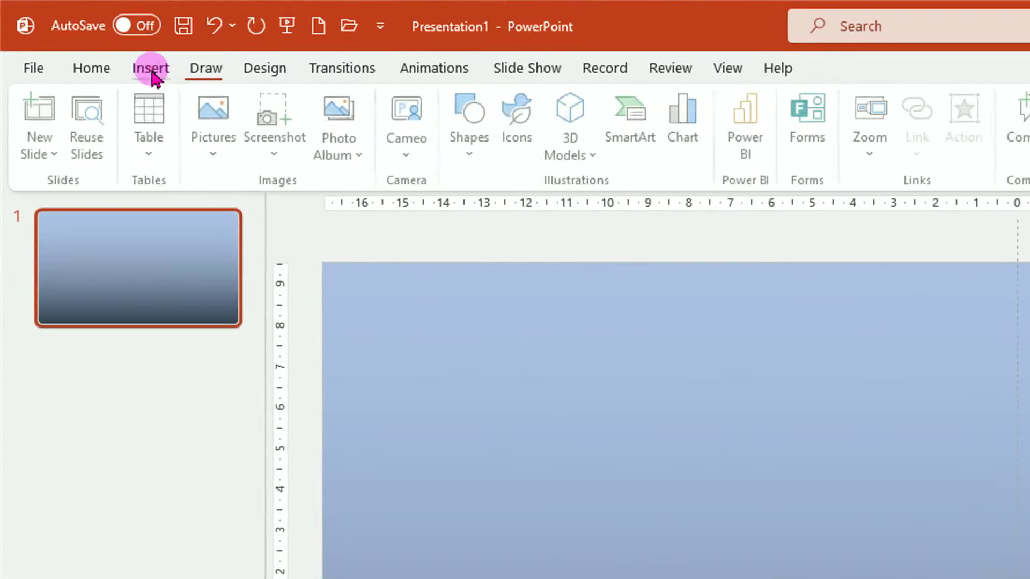
left_click(473, 156)
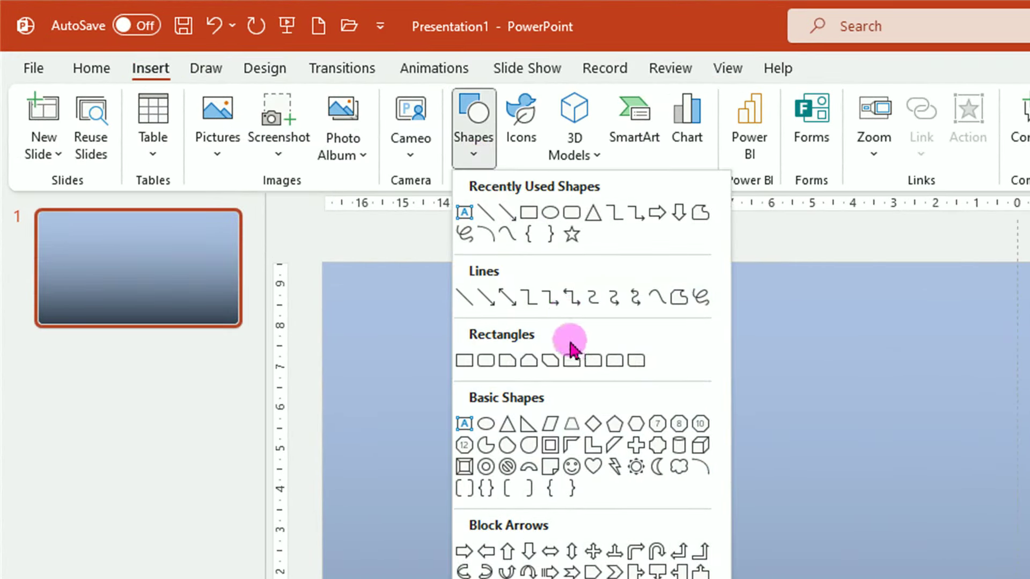
left_click(678, 447)
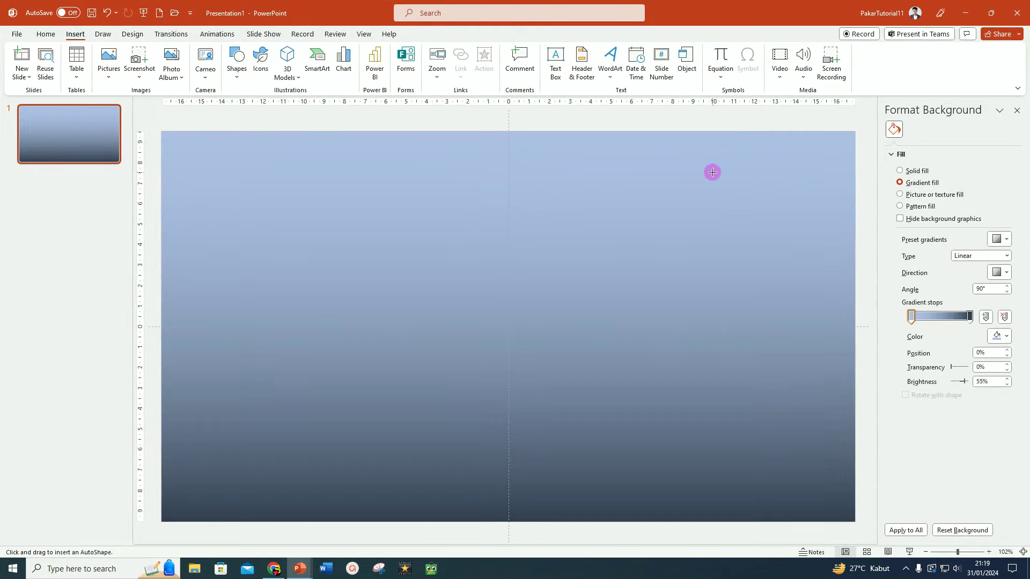
left_click_drag(712, 172, 756, 230)
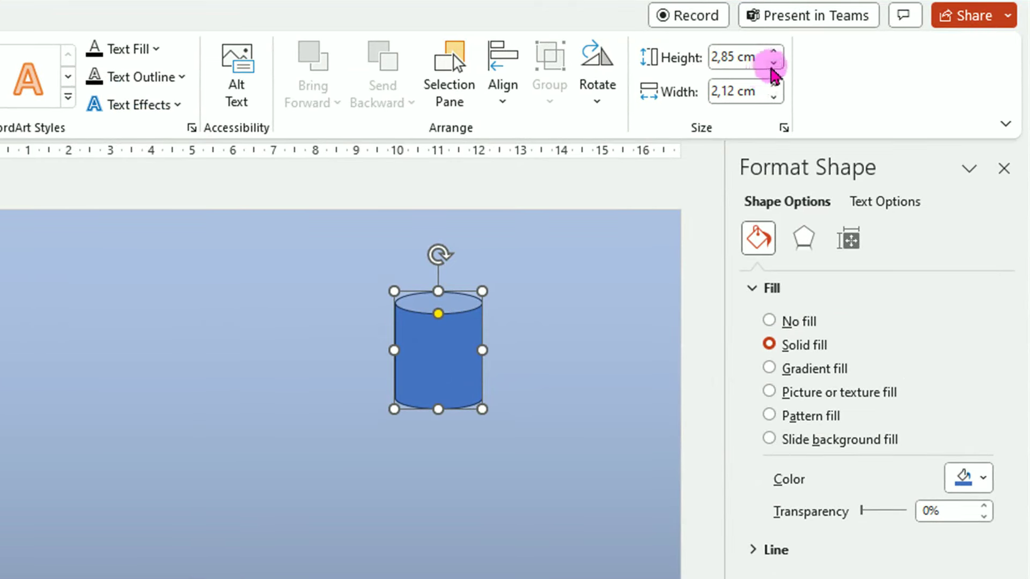
Size the cylinder to 2,5 × 2,5 cm, remove its outline, and move it right
left_click(774, 63)
left_click(774, 63)
left_click(774, 63)
left_click(774, 63)
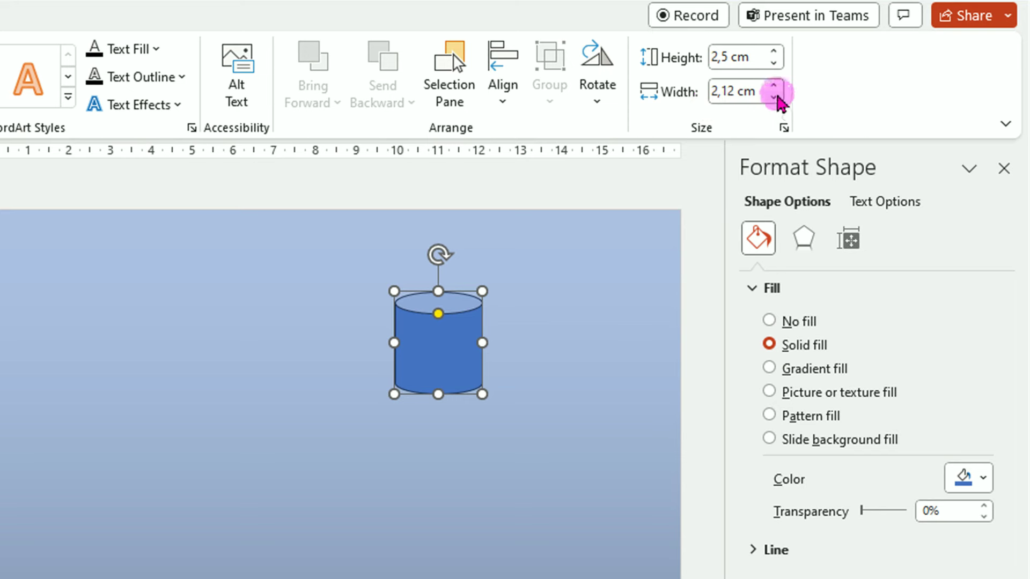
left_click(773, 86)
left_click(774, 86)
left_click(773, 86)
left_click(774, 85)
left_click(773, 85)
left_click(774, 97)
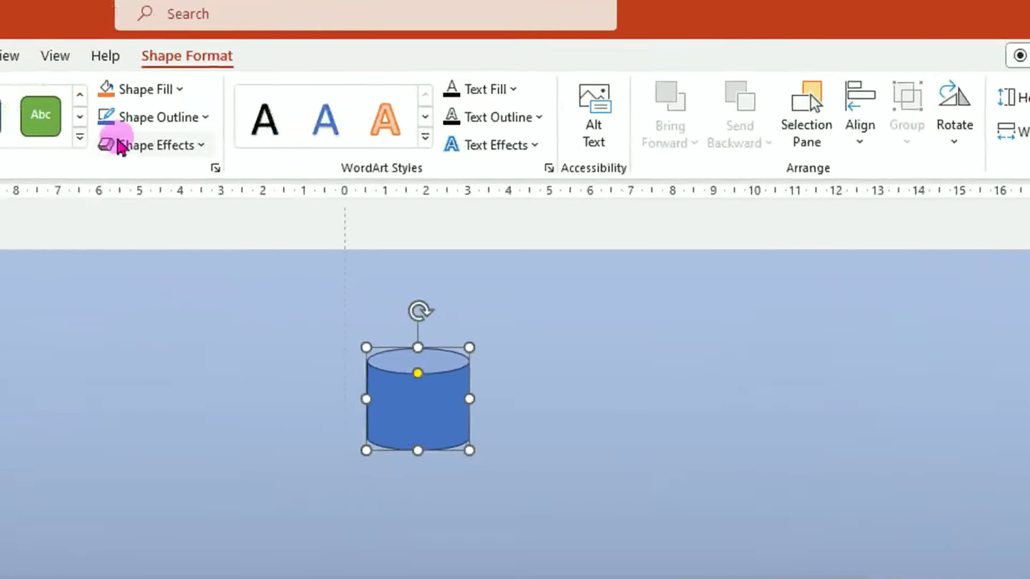
left_click(325, 134)
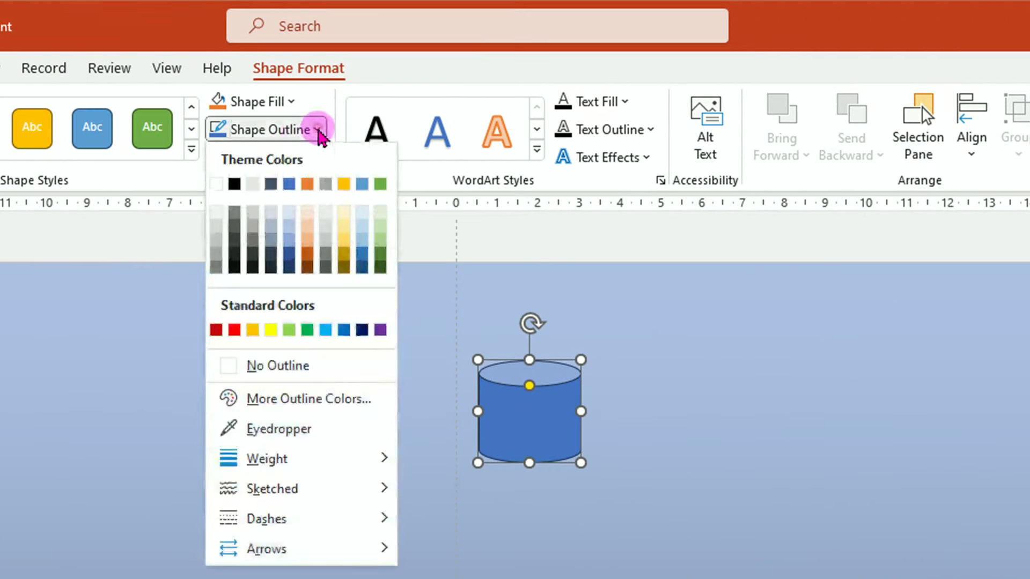
left_click(299, 367)
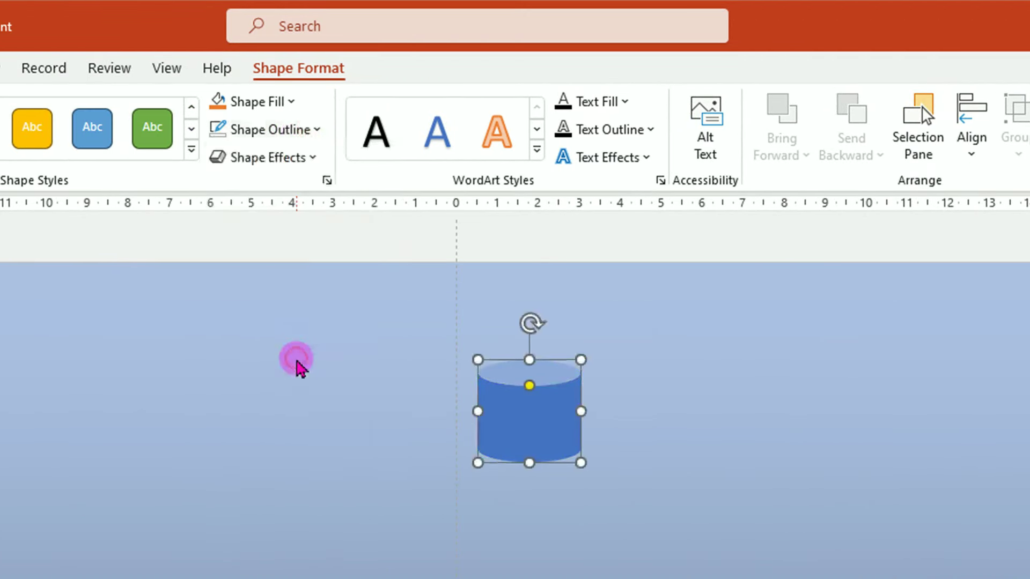
left_click_drag(534, 432, 962, 442)
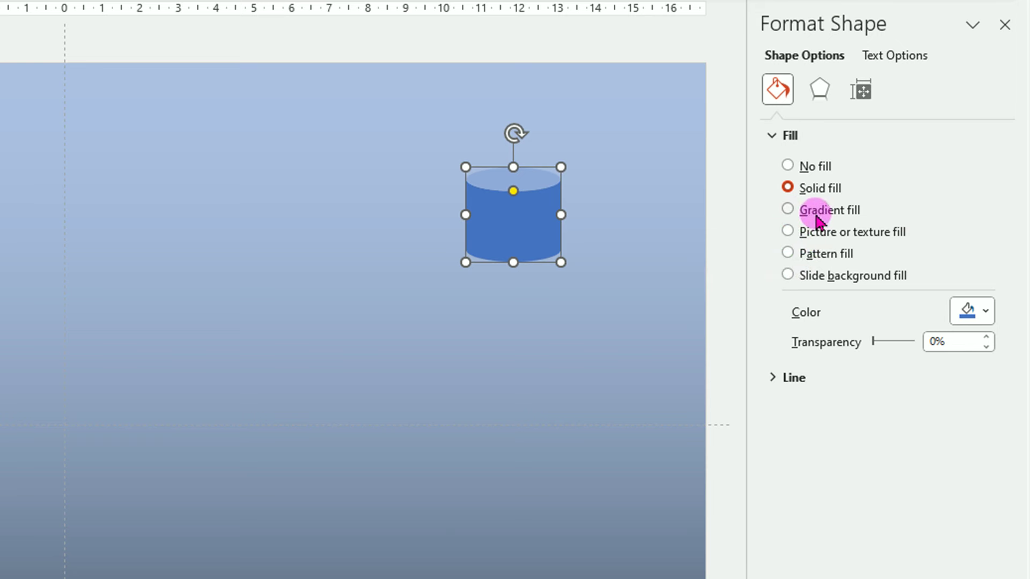
Fill the cylinder with a linear gradient running horizontally at a 0° angle
left_click(816, 215)
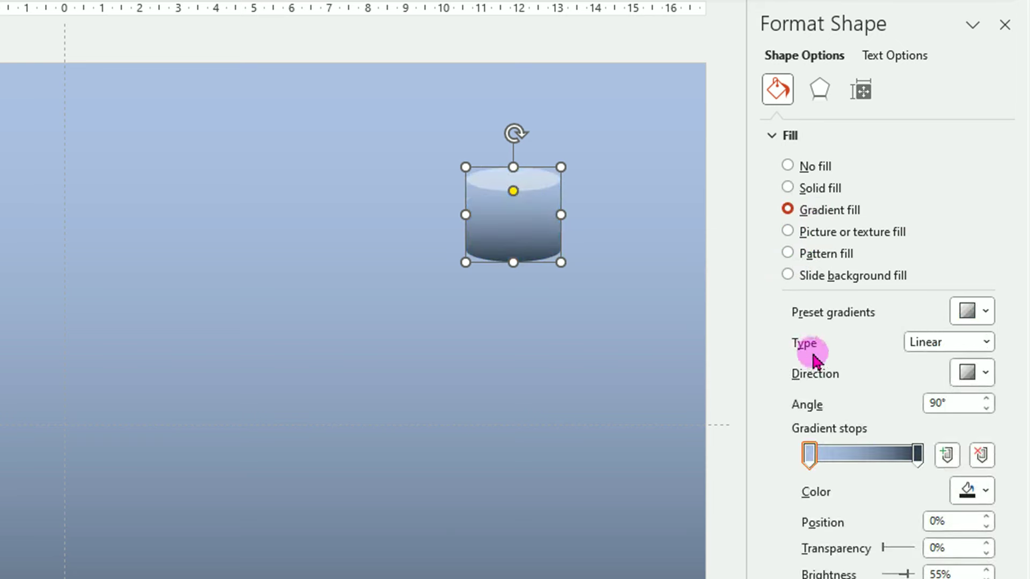
left_click(986, 409)
left_click(986, 410)
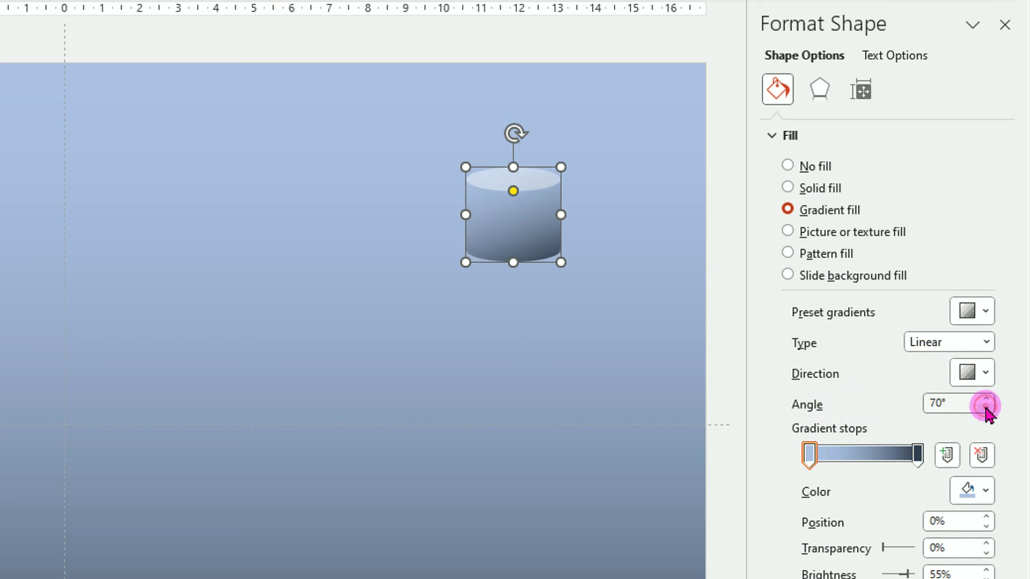
left_click(986, 410)
left_click(986, 410)
left_click(986, 409)
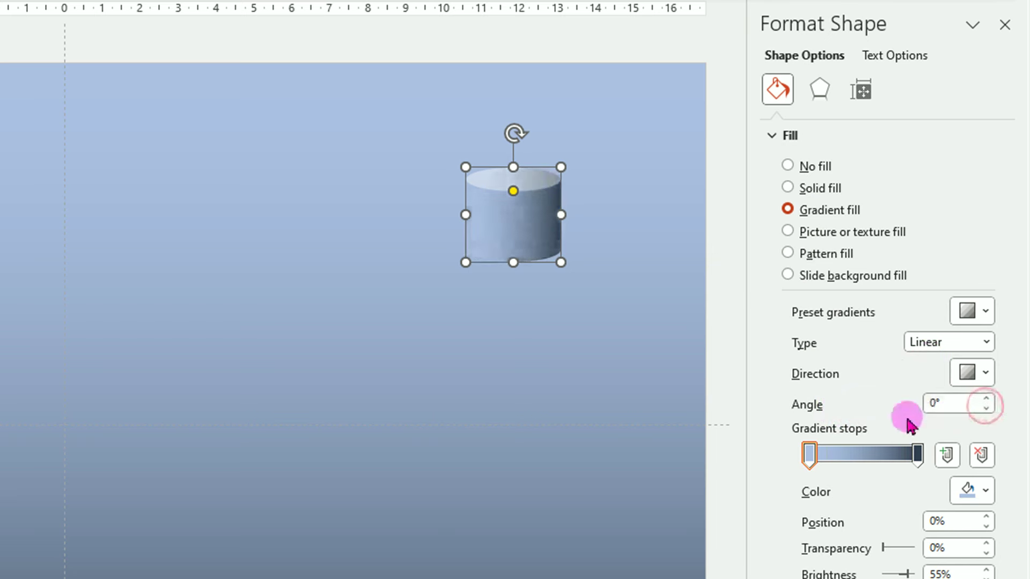
left_click(811, 460)
Make the left gradient stop grey and the right stop white at 50% position
left_click(811, 460)
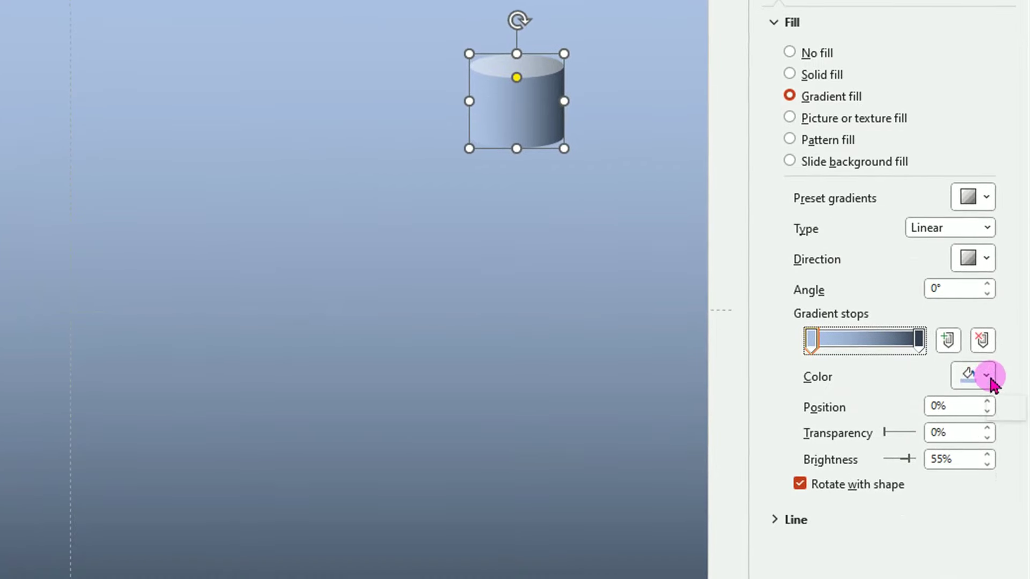
left_click(987, 376)
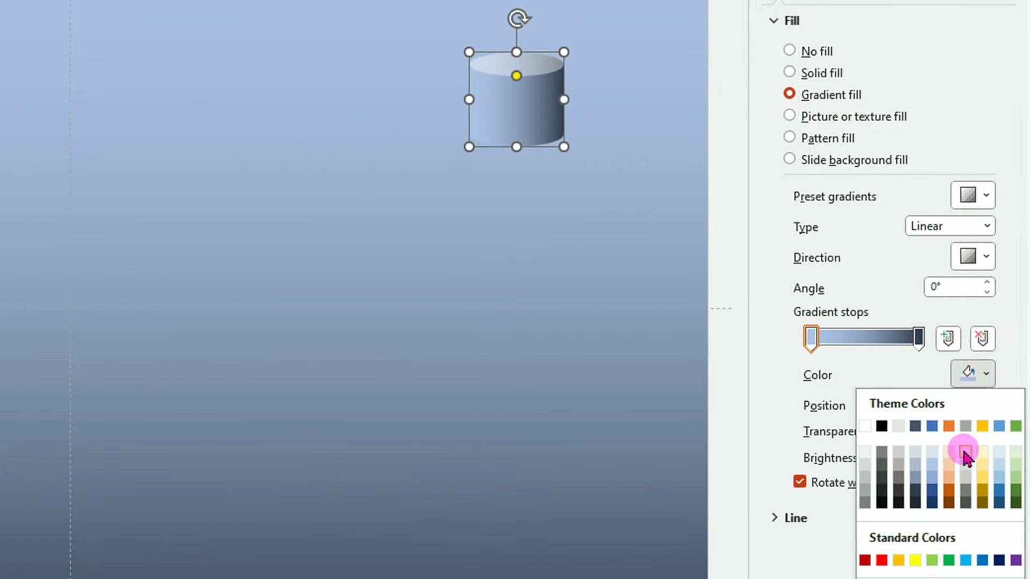
left_click(865, 465)
left_click(919, 337)
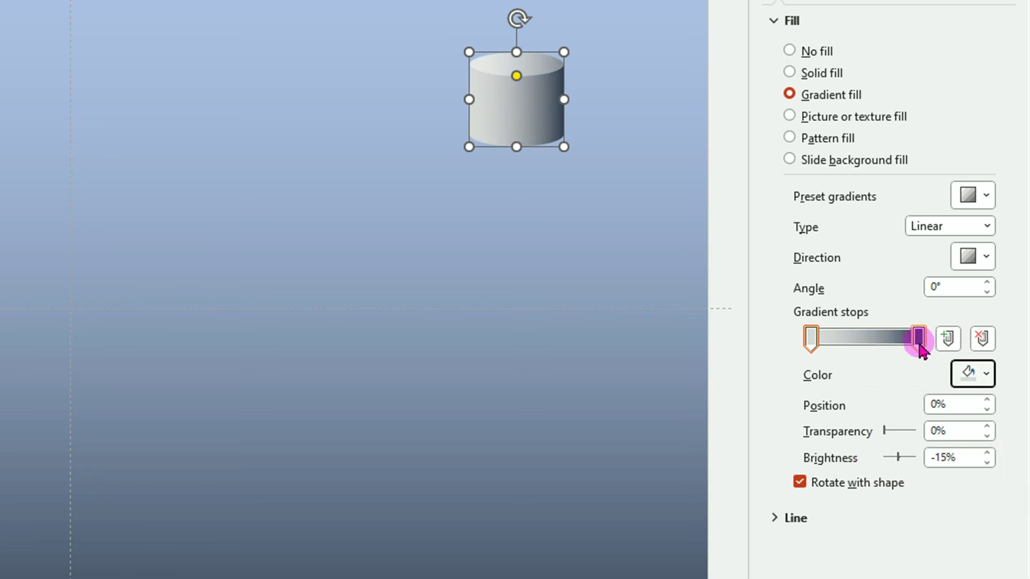
left_click(919, 338)
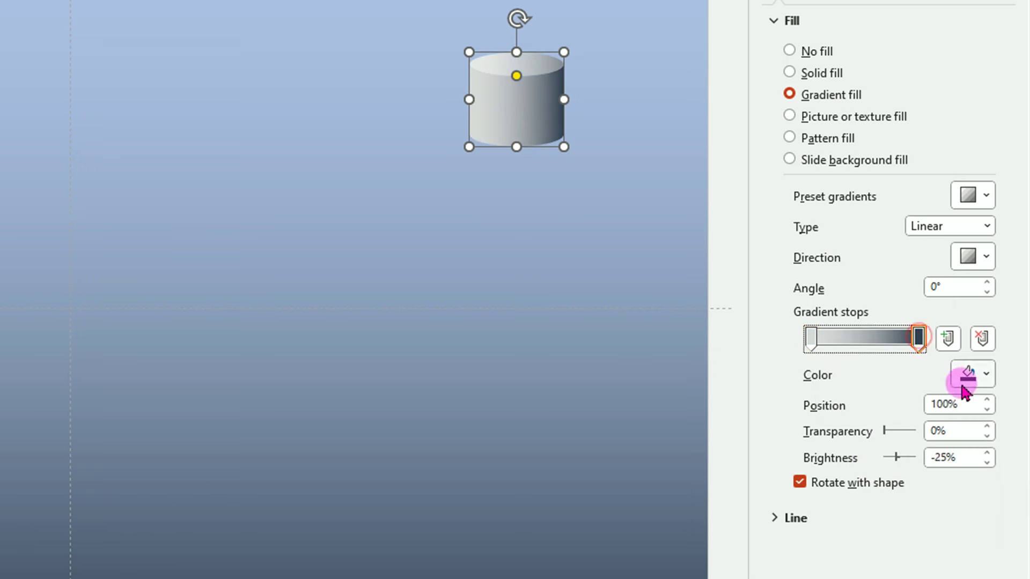
left_click(987, 374)
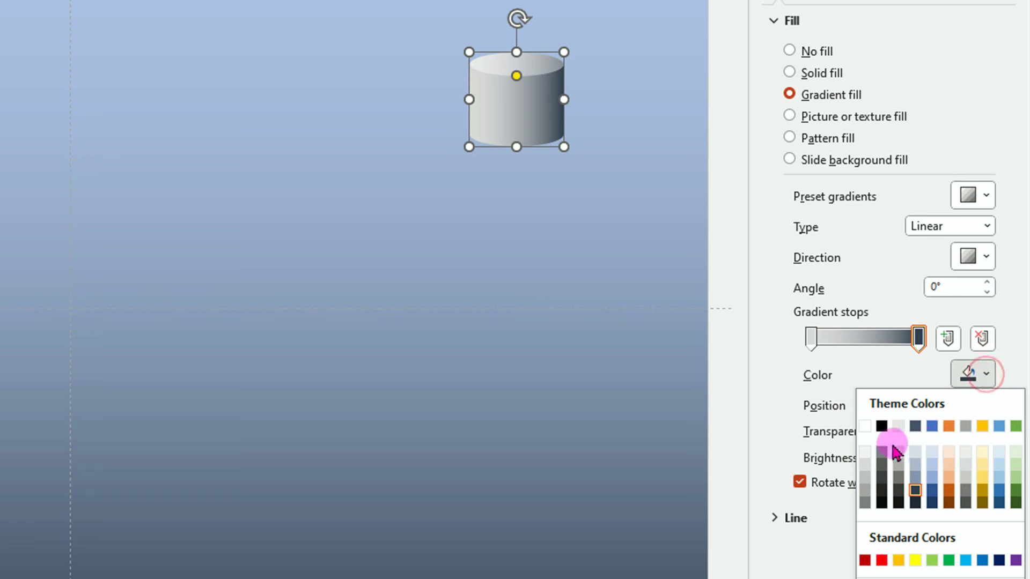
left_click(867, 429)
left_click(918, 339)
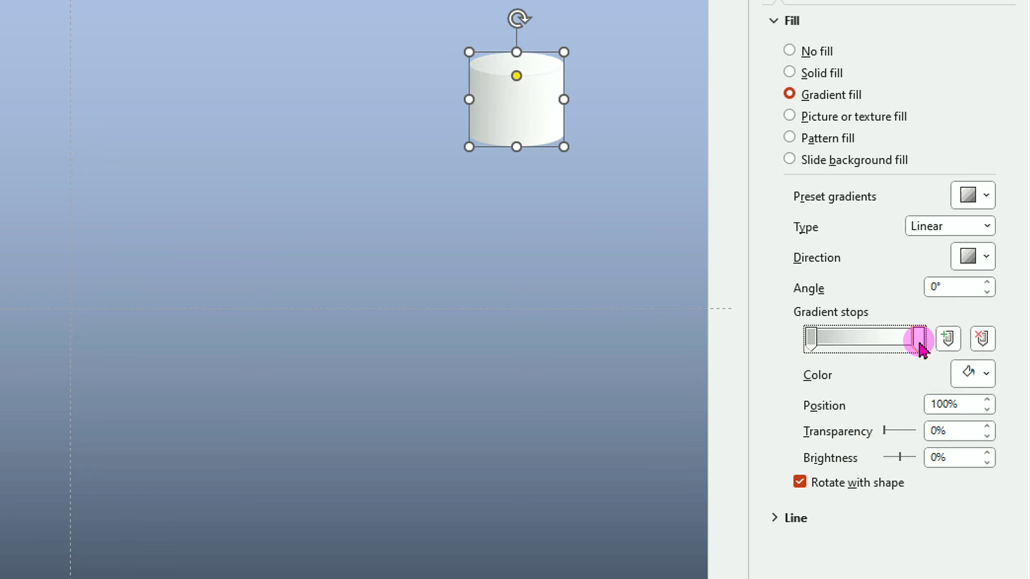
left_click_drag(916, 337, 864, 347)
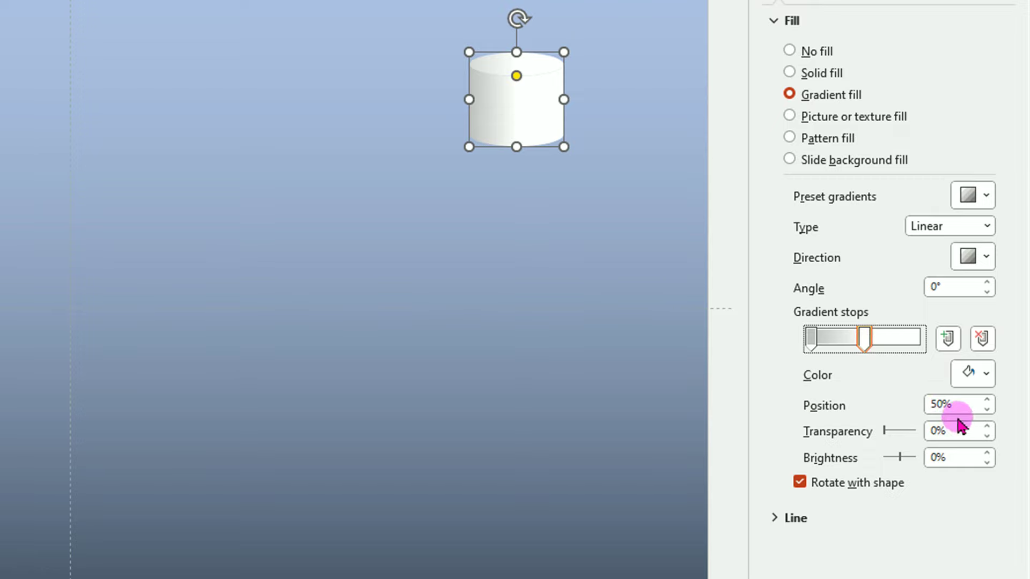
left_click(946, 402)
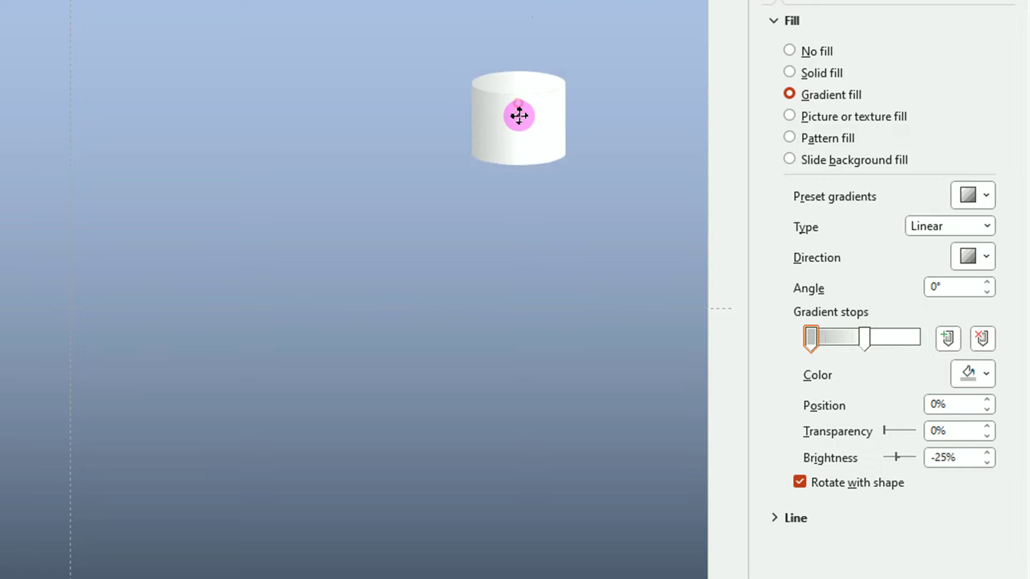
Move the cylinder to the slide's right side and make a copy just above it
left_click_drag(519, 110, 538, 338)
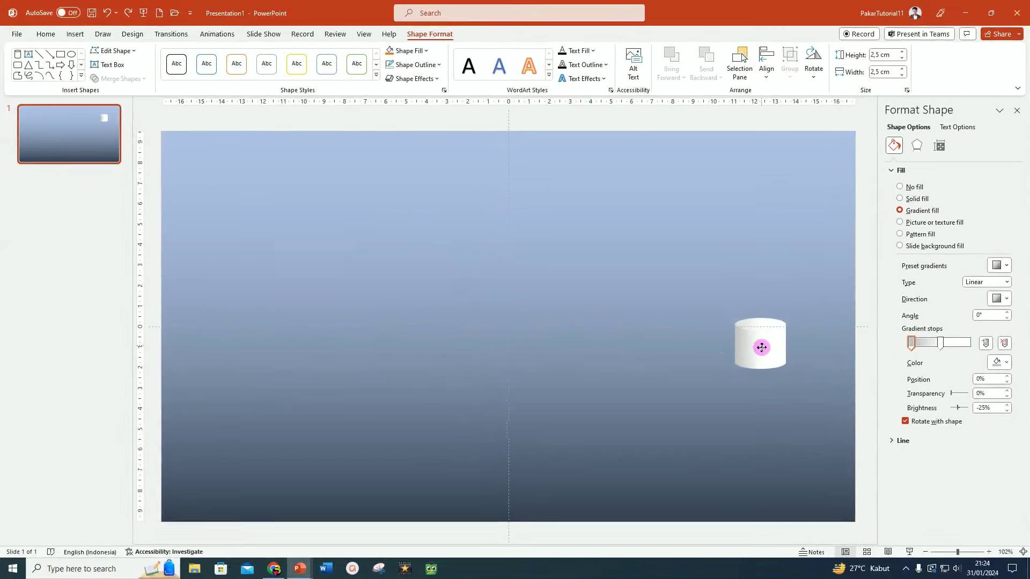
left_click_drag(756, 346, 758, 362)
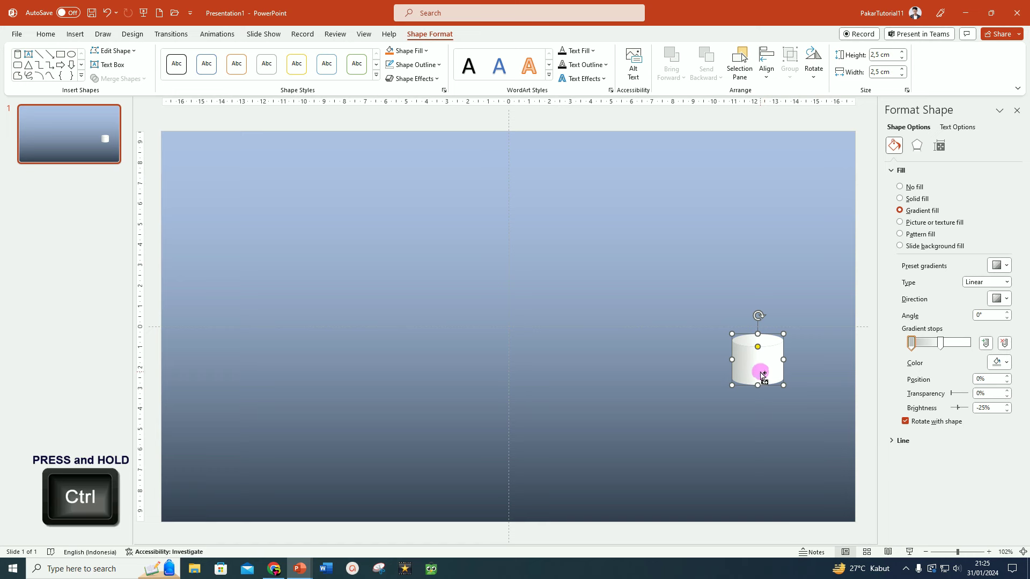
left_click_drag(762, 378, 762, 360)
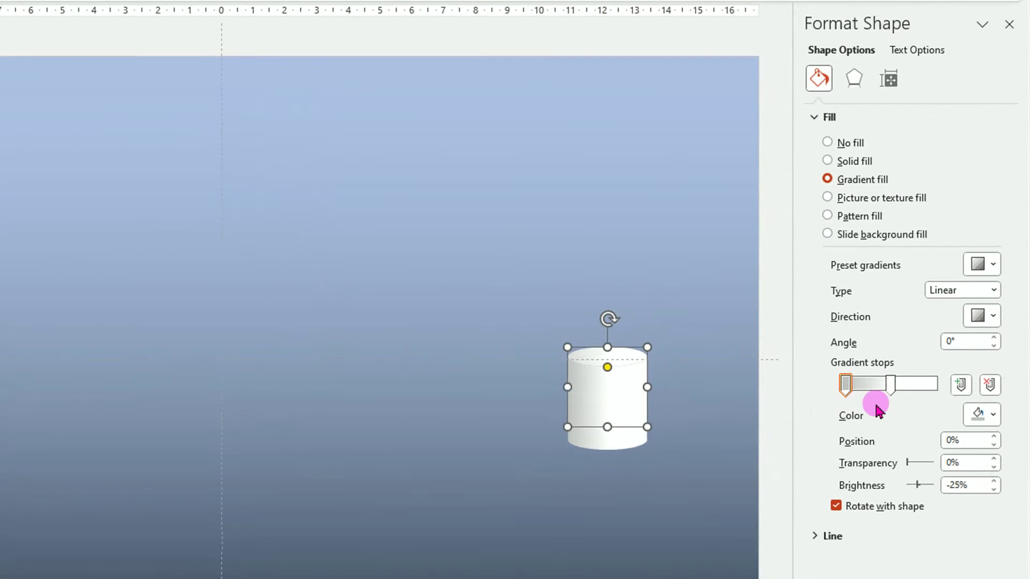
Shade the cylinder's middle stop grey and left stop darker grey at -50% brightness
left_click(891, 384)
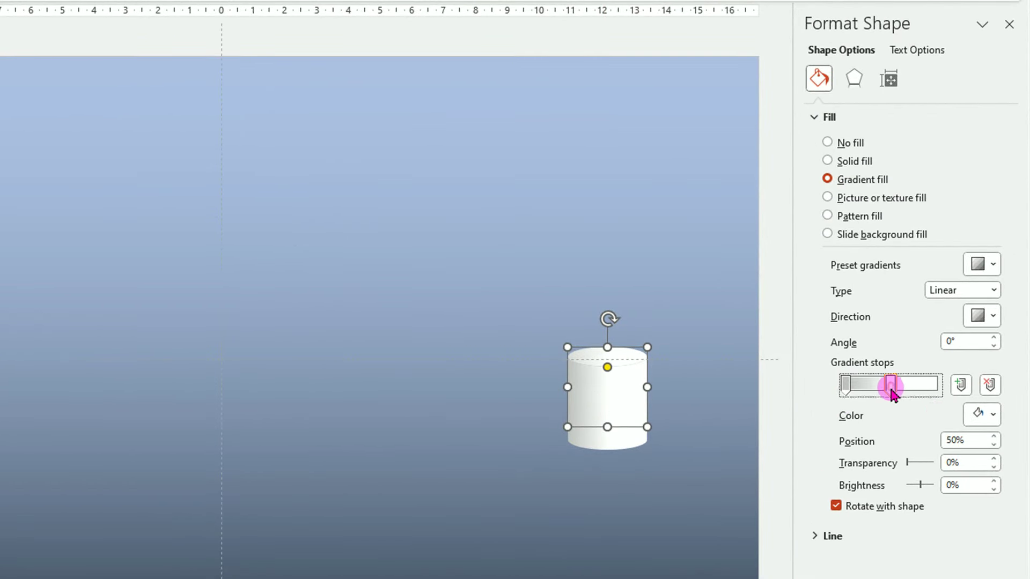
left_click(992, 415)
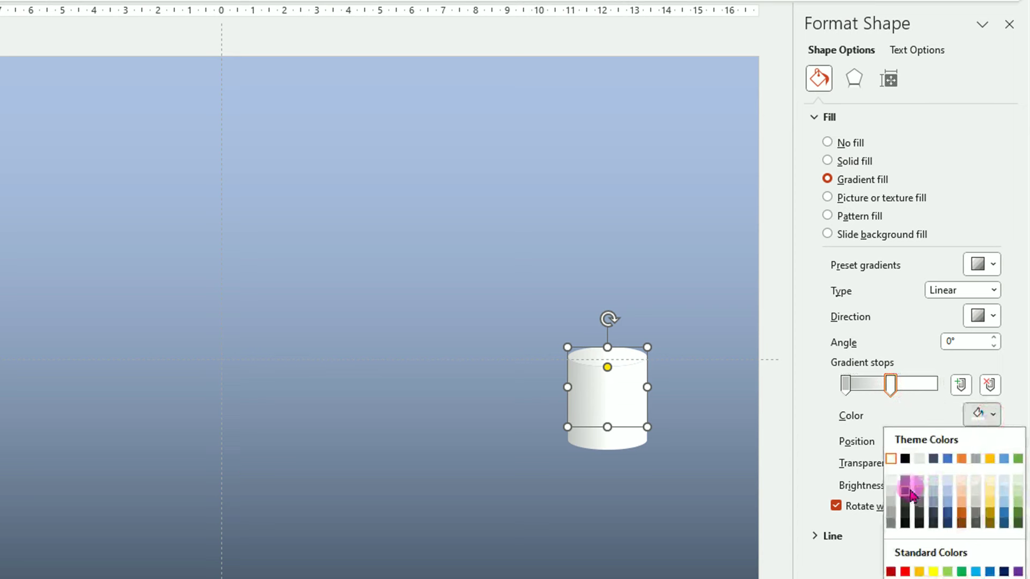
left_click(893, 493)
left_click(846, 387)
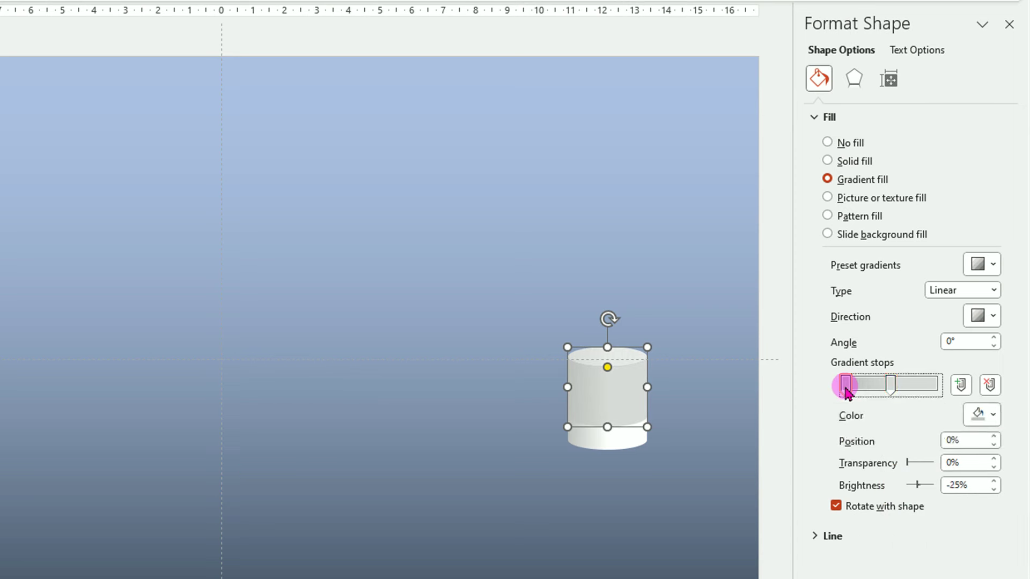
left_click(993, 416)
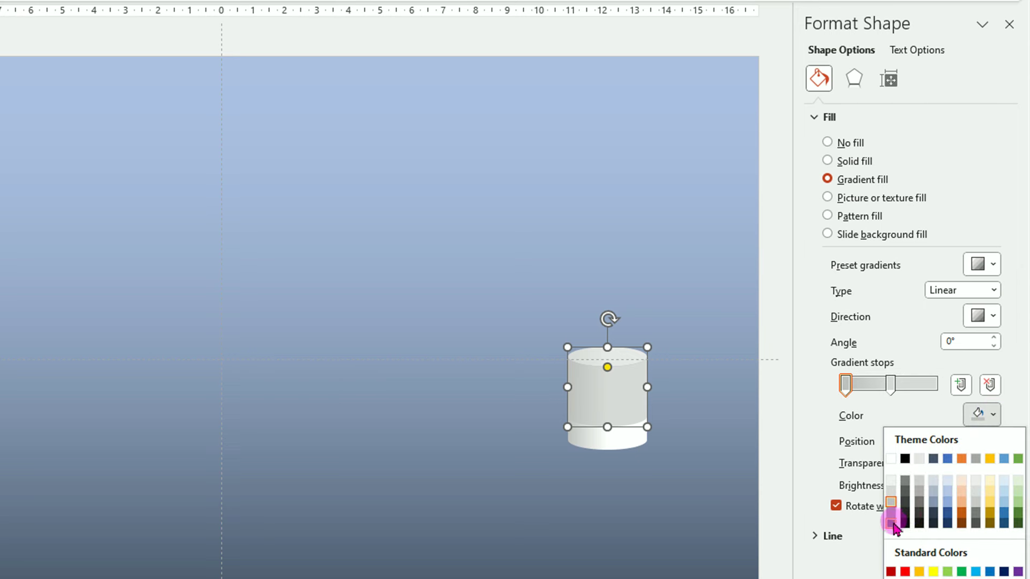
left_click(892, 518)
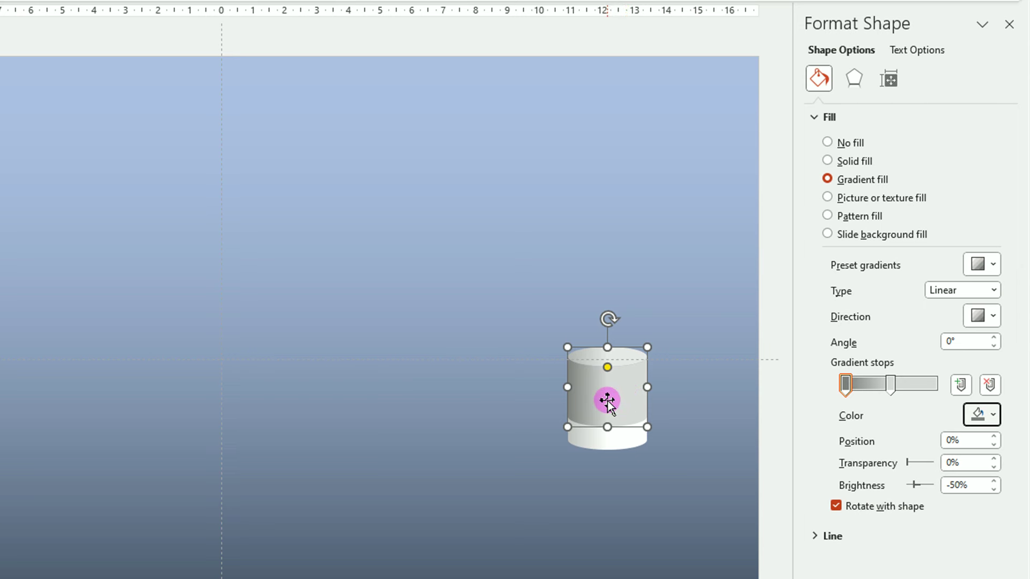
key("Tab")
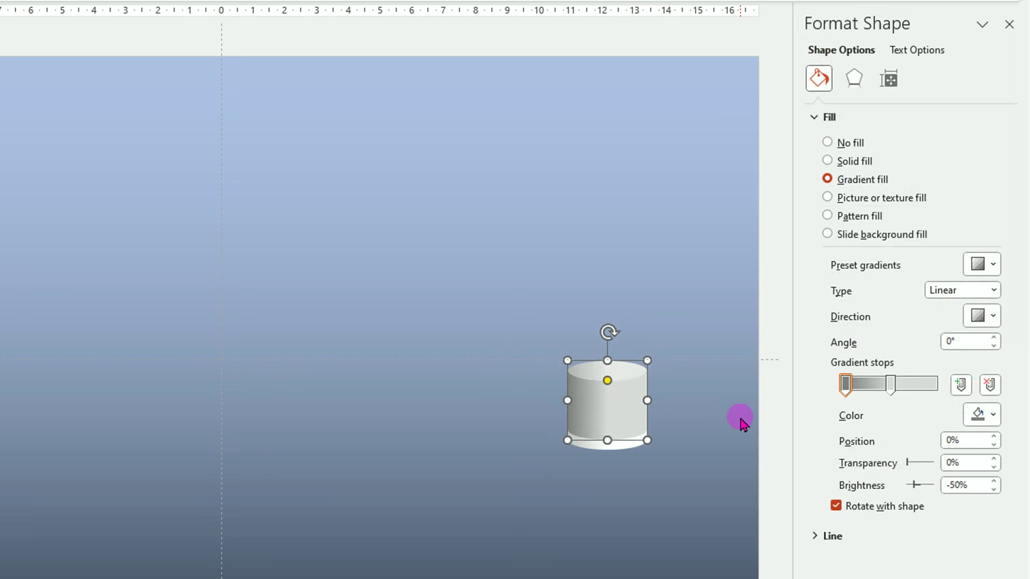
left_click(615, 426)
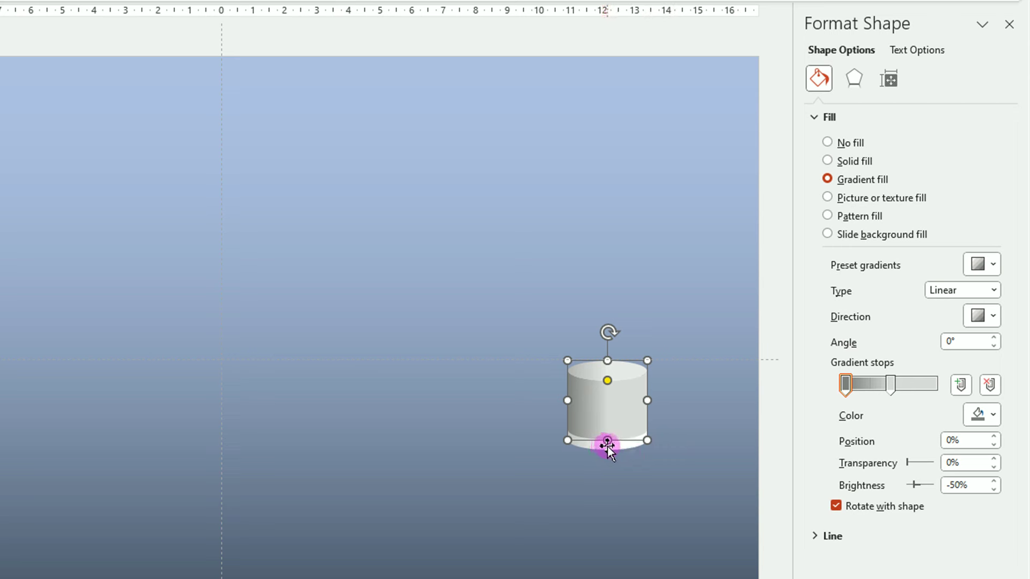
key("ctrl+z")
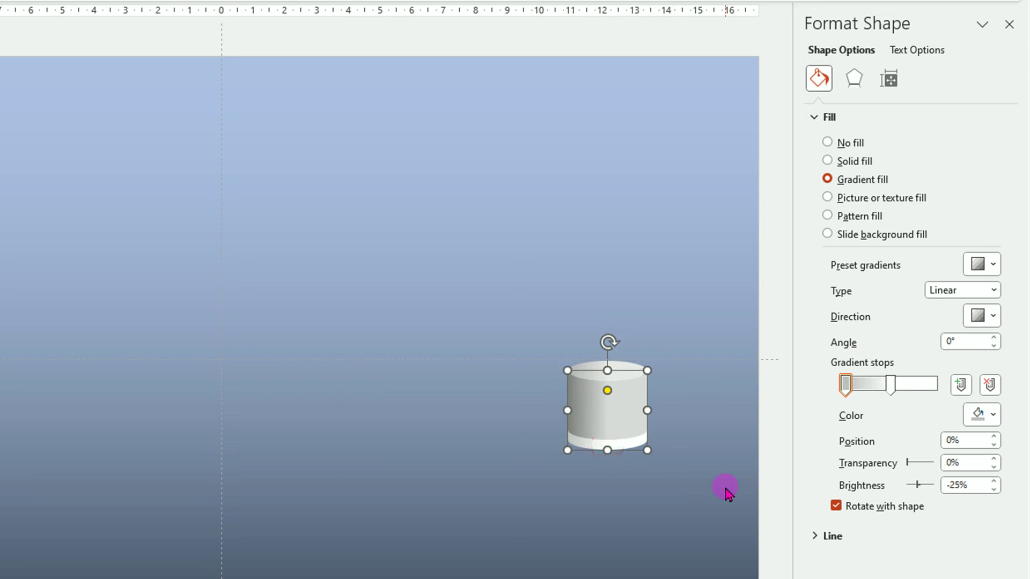
Ctrl-drag two cylinder copies upward, stacking them above the grey segment
key("ctrl")
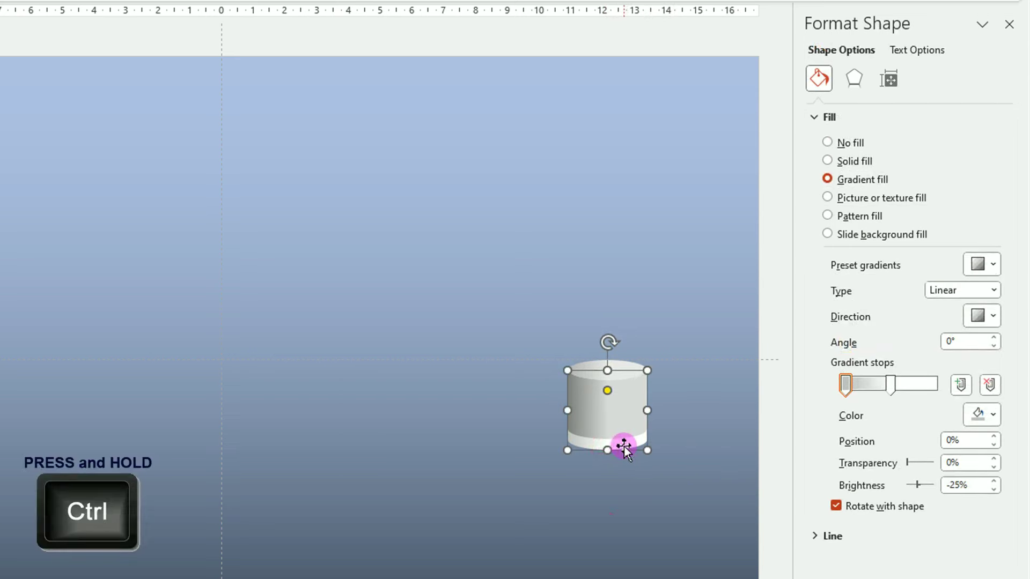
left_click_drag(624, 447, 626, 409)
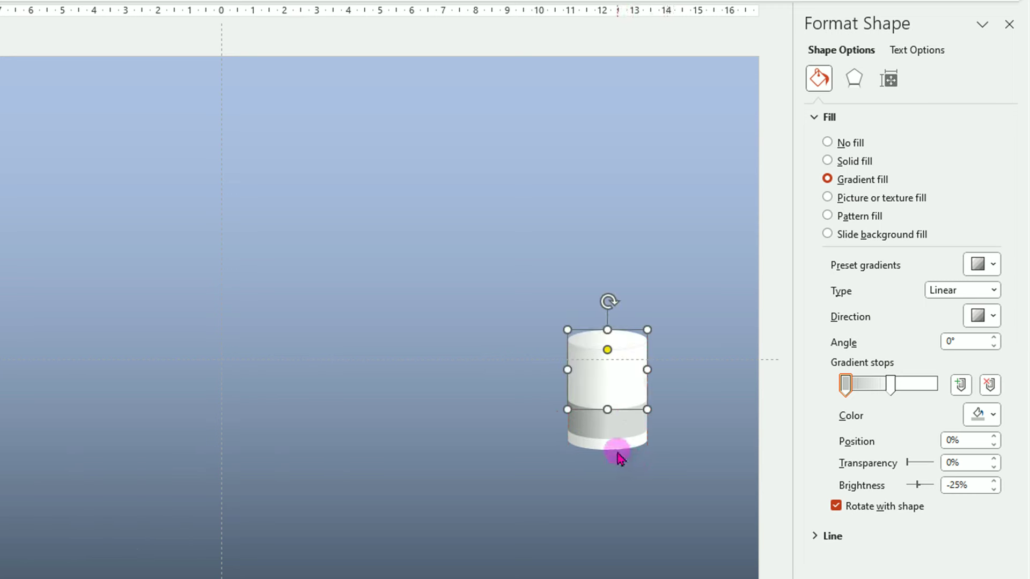
left_click(644, 497)
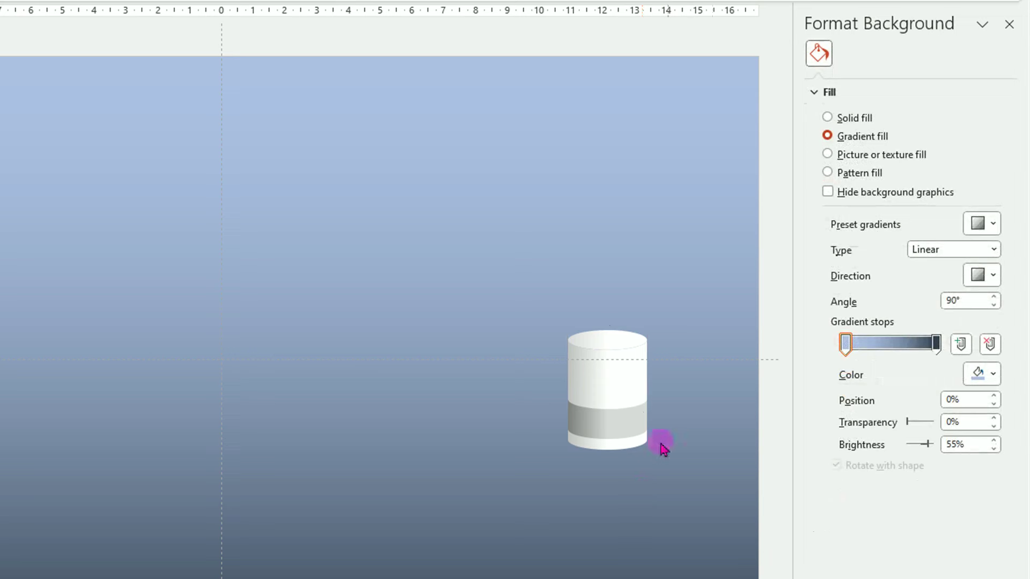
left_click(613, 378)
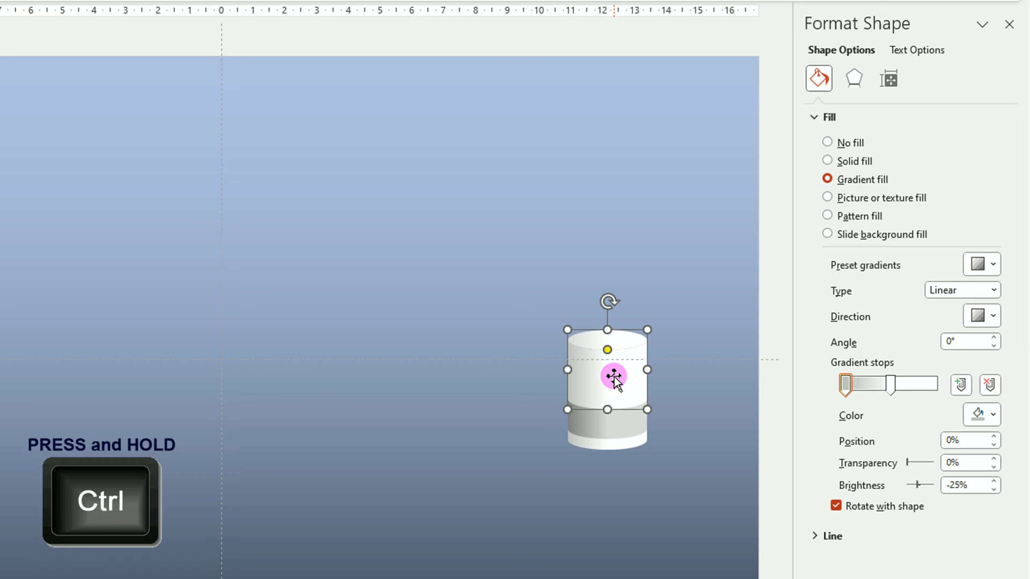
left_click_drag(612, 384, 611, 330)
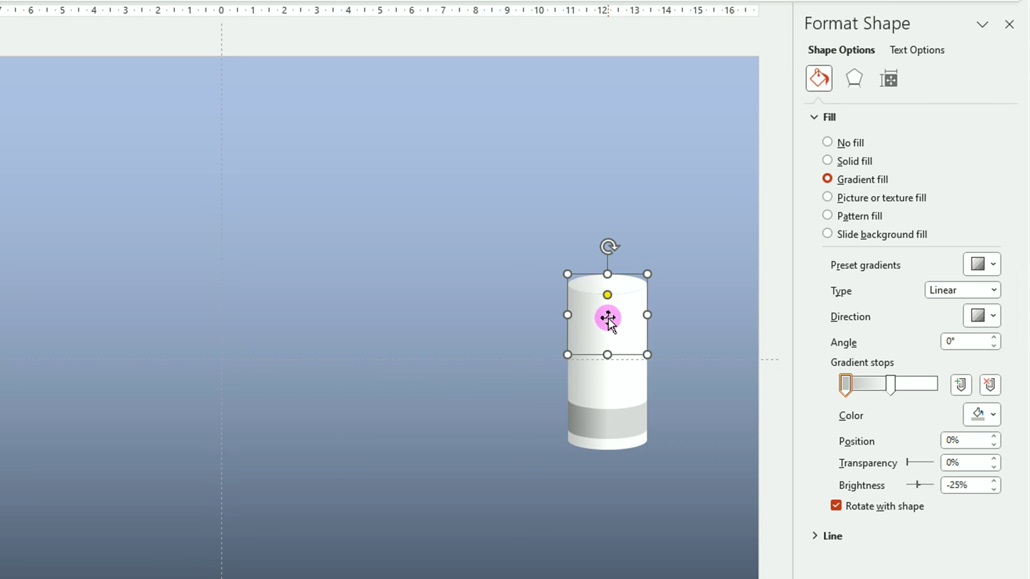
Set the top cylinder's middle stop to Gold and its left stop to darker gold (-25%)
left_click(891, 387)
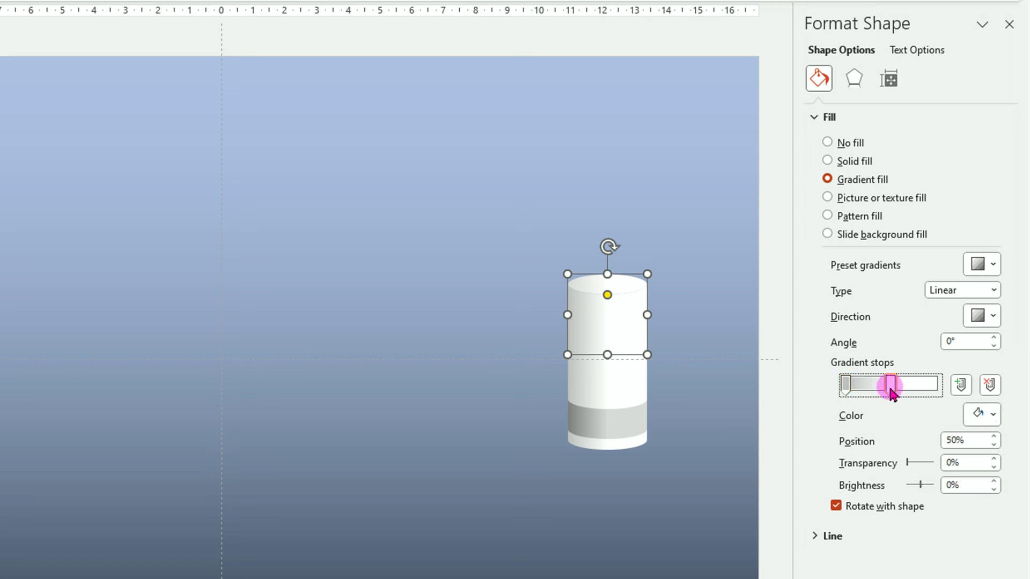
left_click(993, 416)
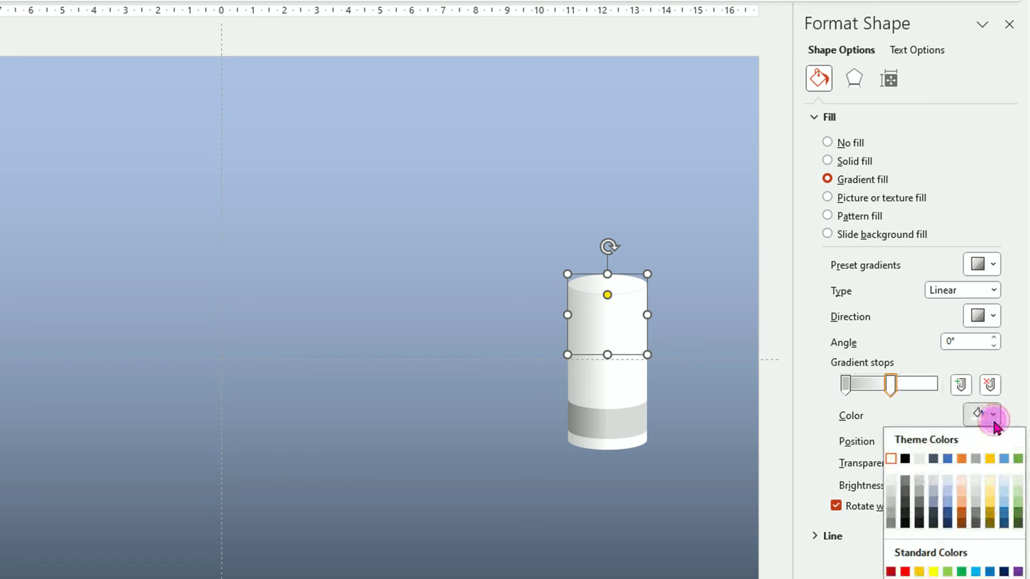
left_click(919, 572)
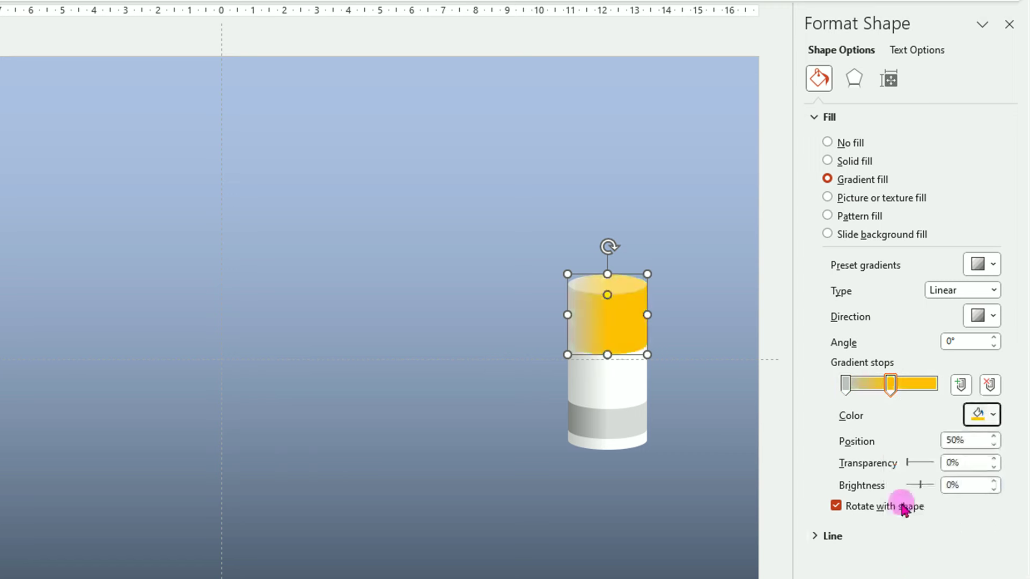
left_click(845, 385)
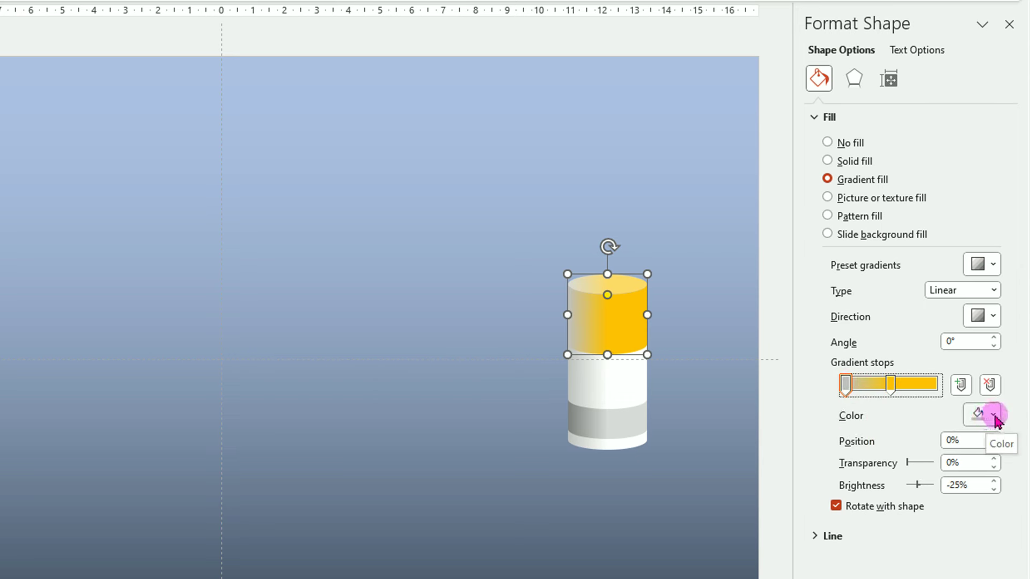
left_click(994, 417)
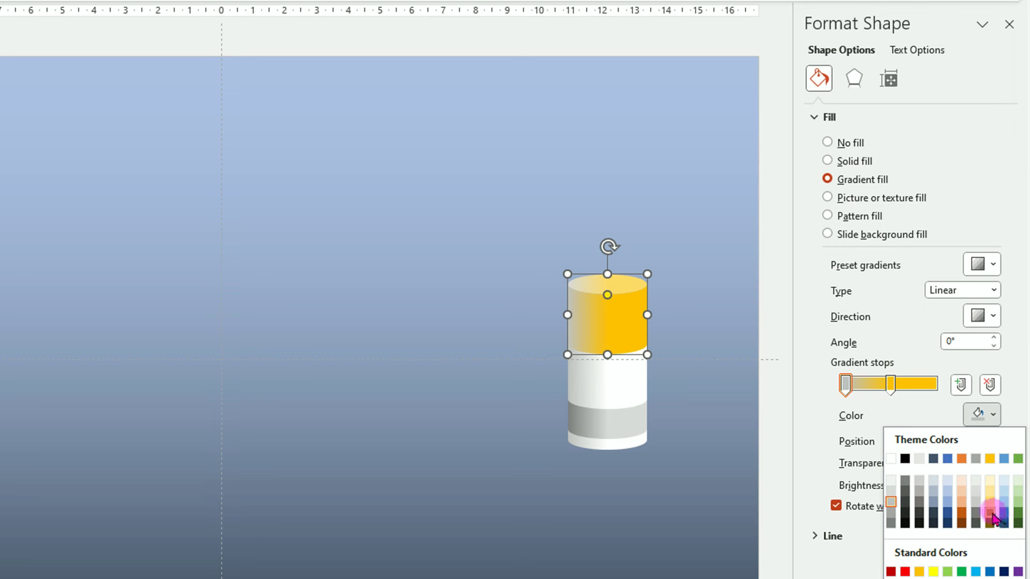
left_click(991, 514)
left_click(638, 319)
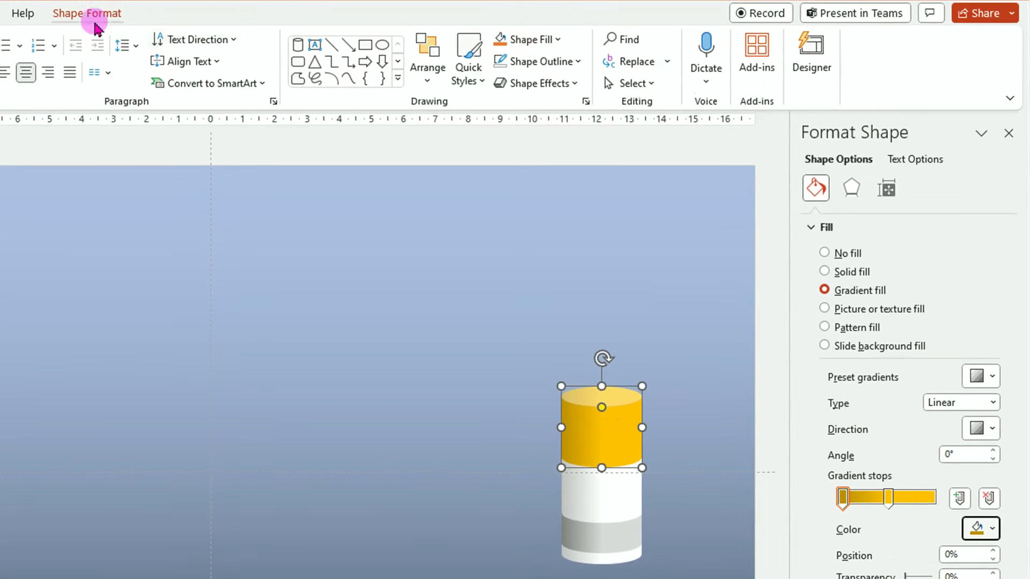
Narrow the gold top cylinder to 2,4 cm wide, then select the white cylinder
left_click(100, 15)
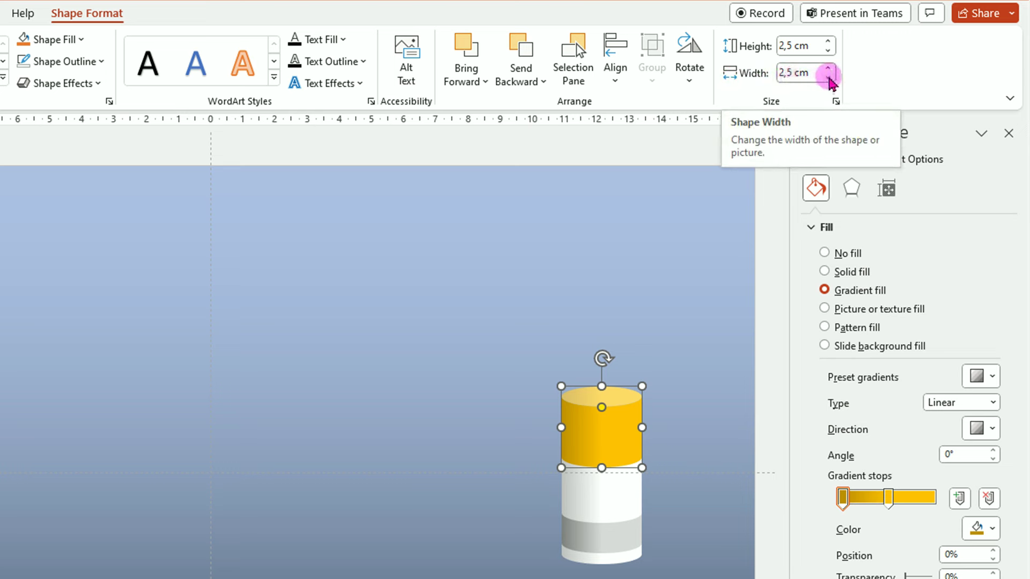
left_click(830, 81)
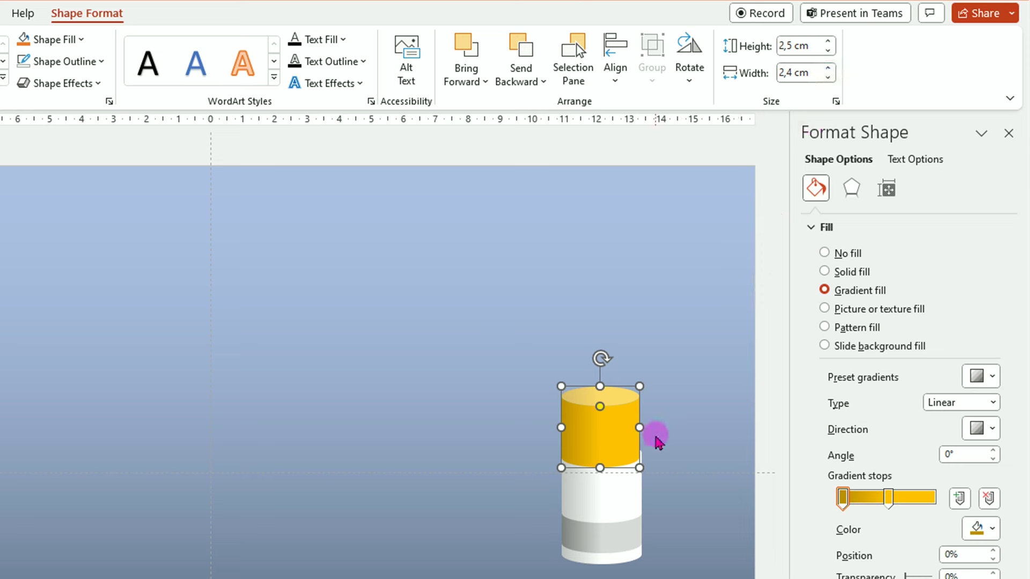
left_click(611, 506)
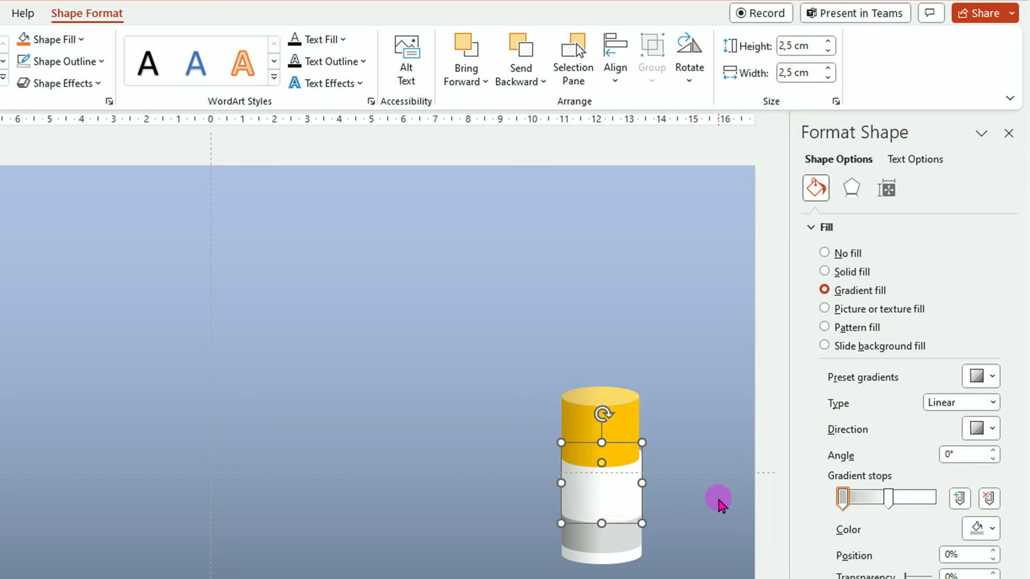
key("ctrl")
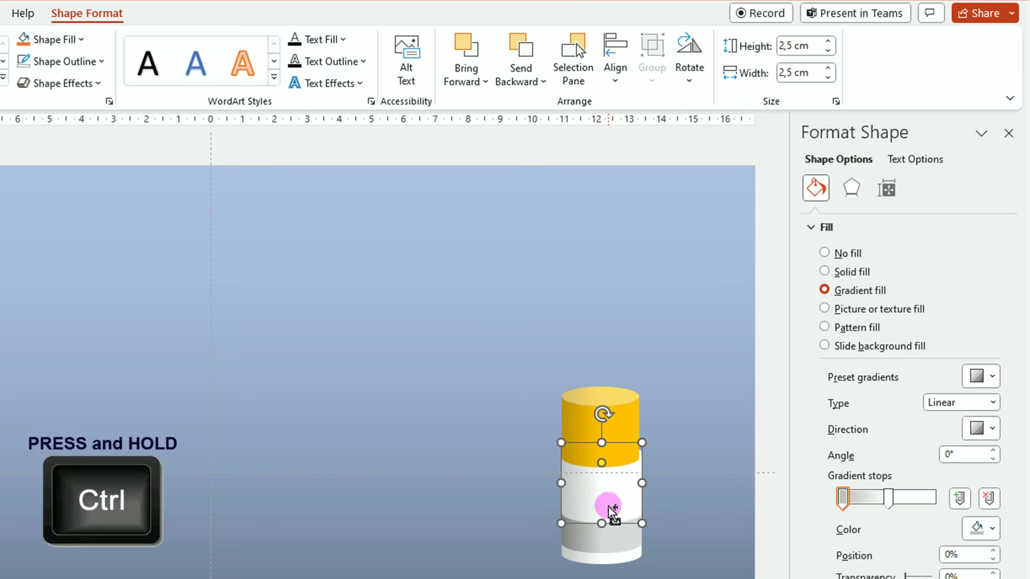
Duplicate the white cylinder over the yellow top and stretch the copy to 7 cm tall
left_click_drag(610, 510, 612, 452)
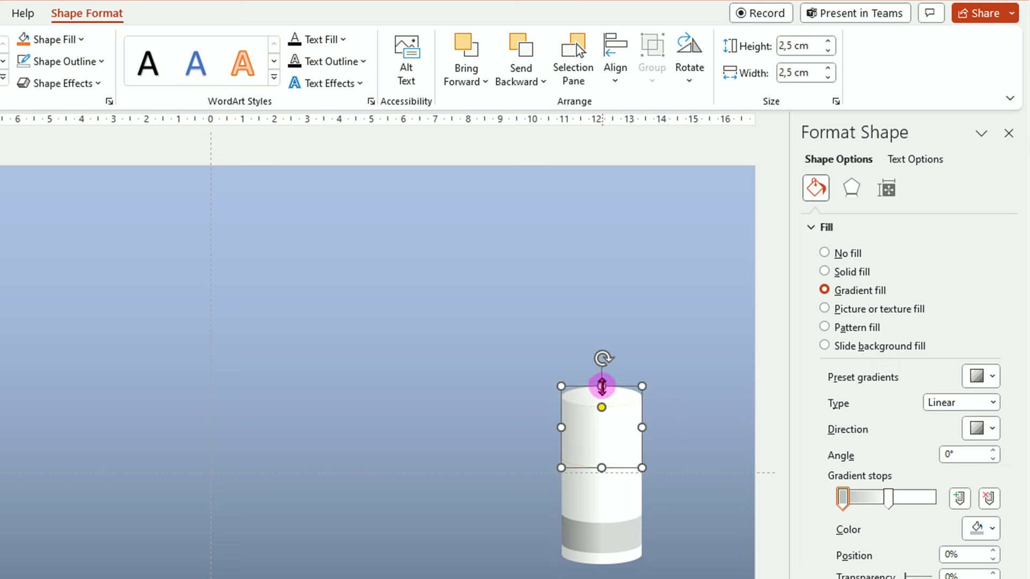
left_click_drag(602, 384, 601, 241)
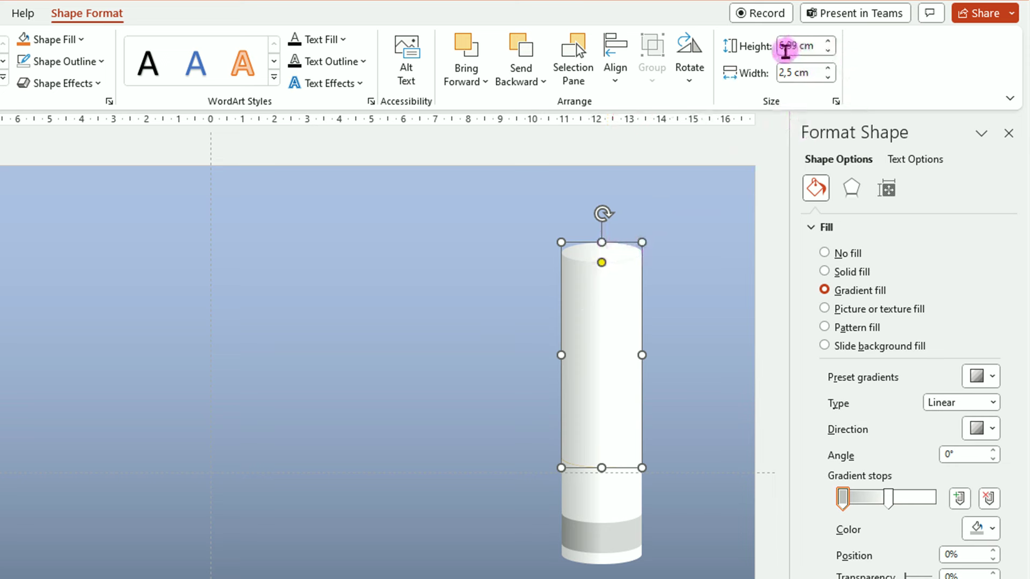
left_click(829, 42)
left_click(828, 51)
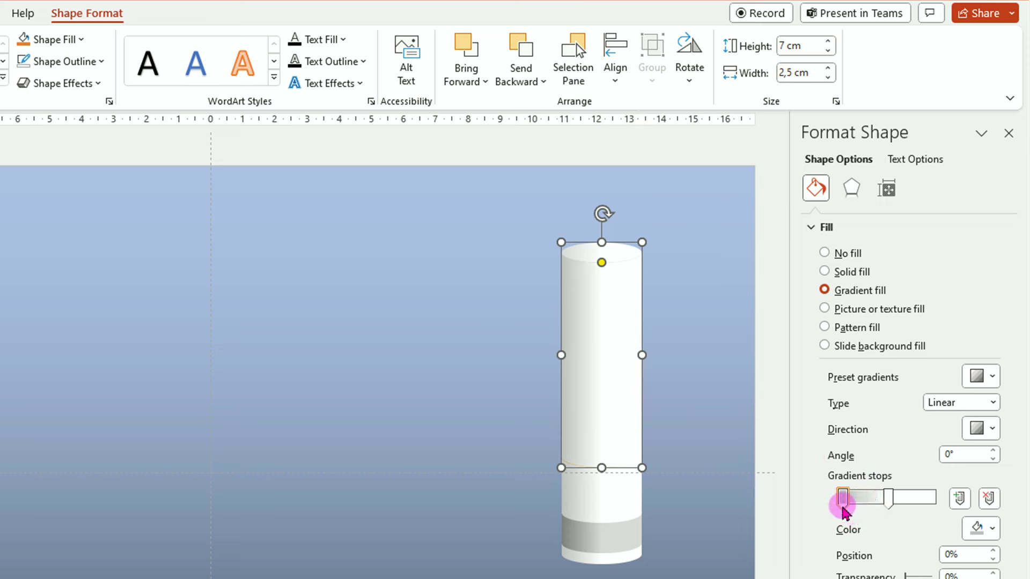
Set the tube gradient: stop 2 at 15%, a darker grey stop at 100%, and a new stop at 32%
left_click(889, 499)
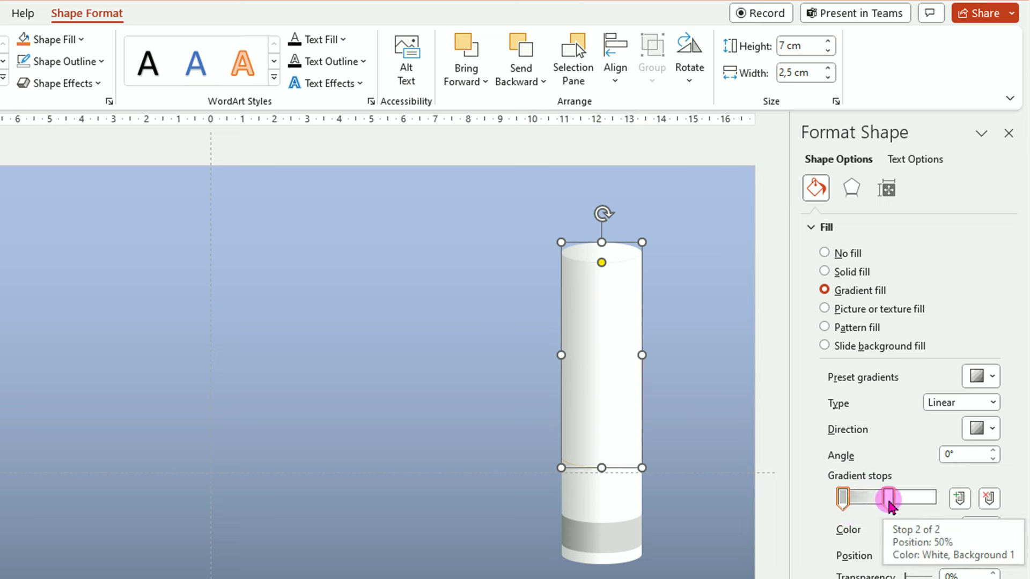
left_click_drag(889, 502, 858, 505)
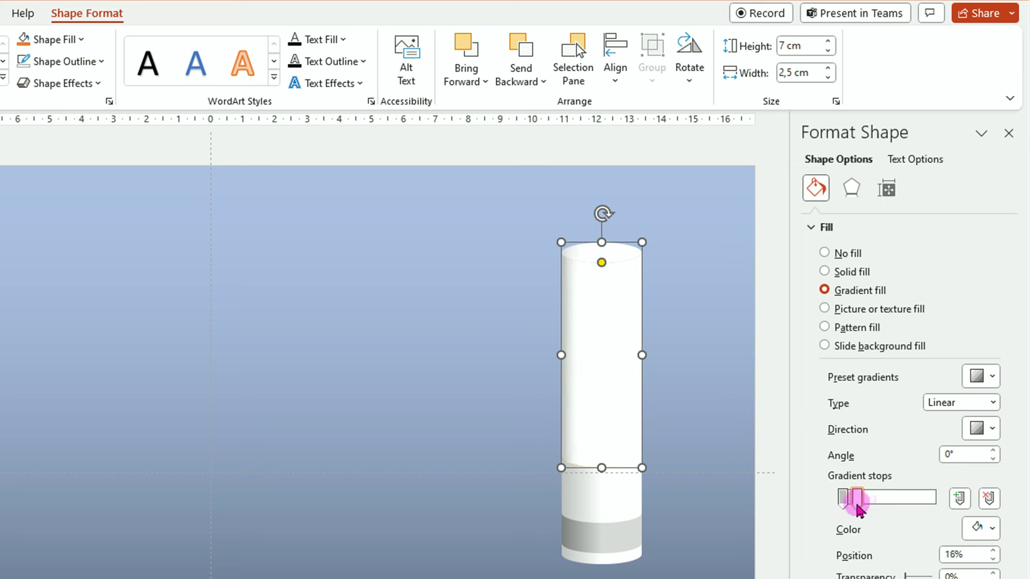
left_click_drag(857, 507, 856, 507)
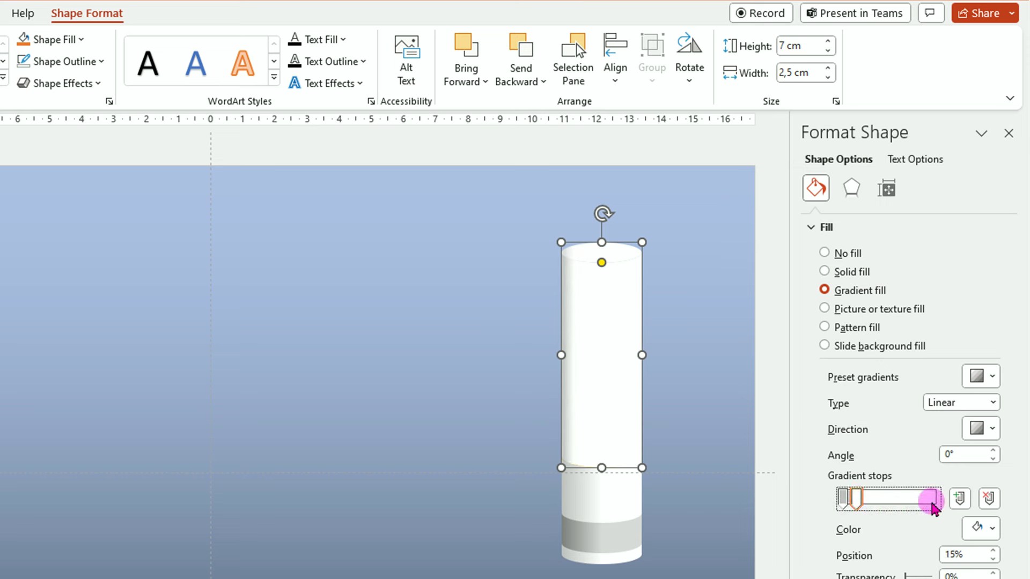
left_click_drag(934, 504, 936, 502)
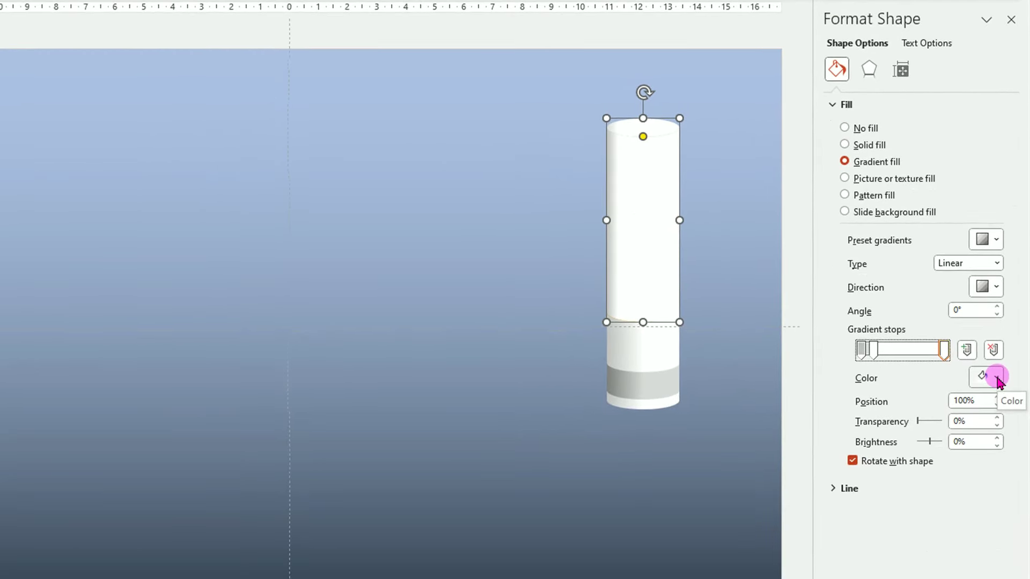
left_click(992, 527)
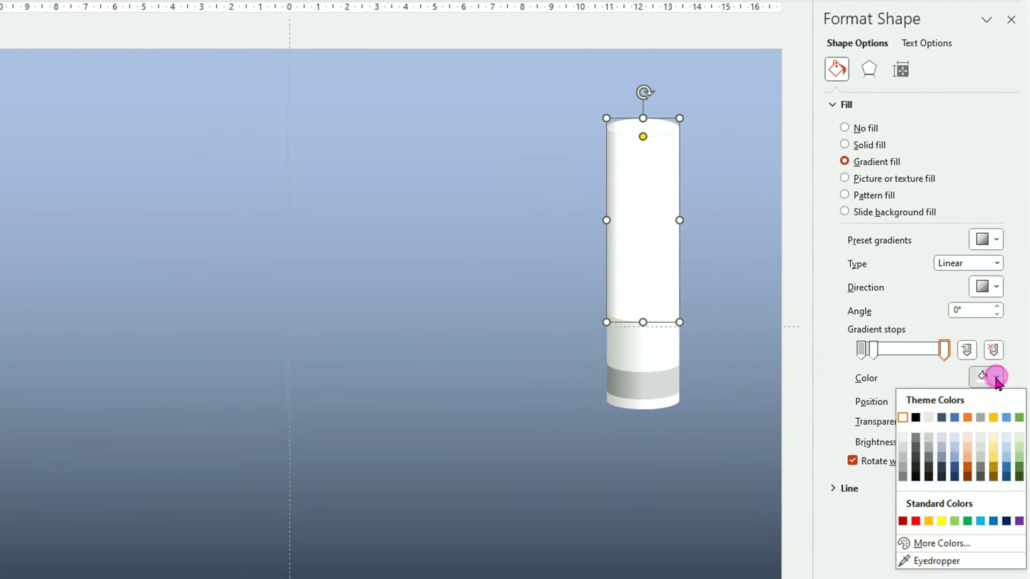
left_click(904, 459)
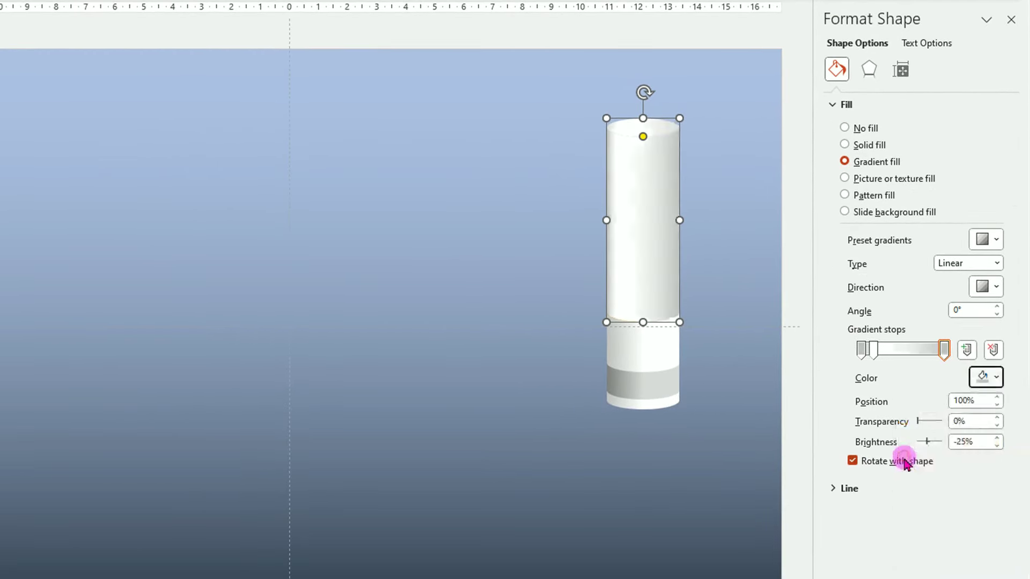
left_click(893, 351)
left_click_drag(893, 352, 888, 354)
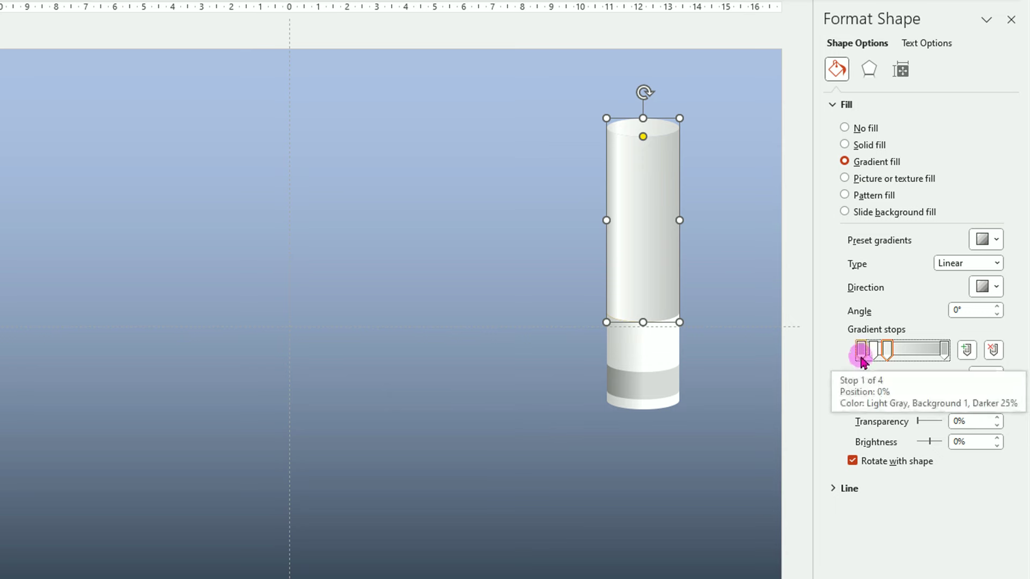
Set the four tube gradient stops to roughly 30%, 50%, 90% and 80% transparency
left_click_drag(862, 354, 875, 354)
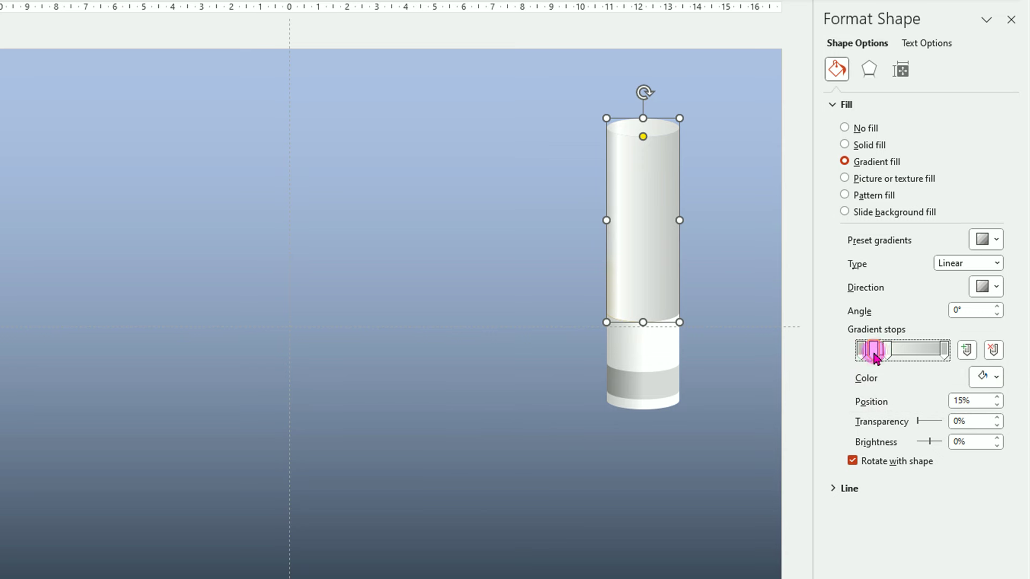
left_click(861, 353)
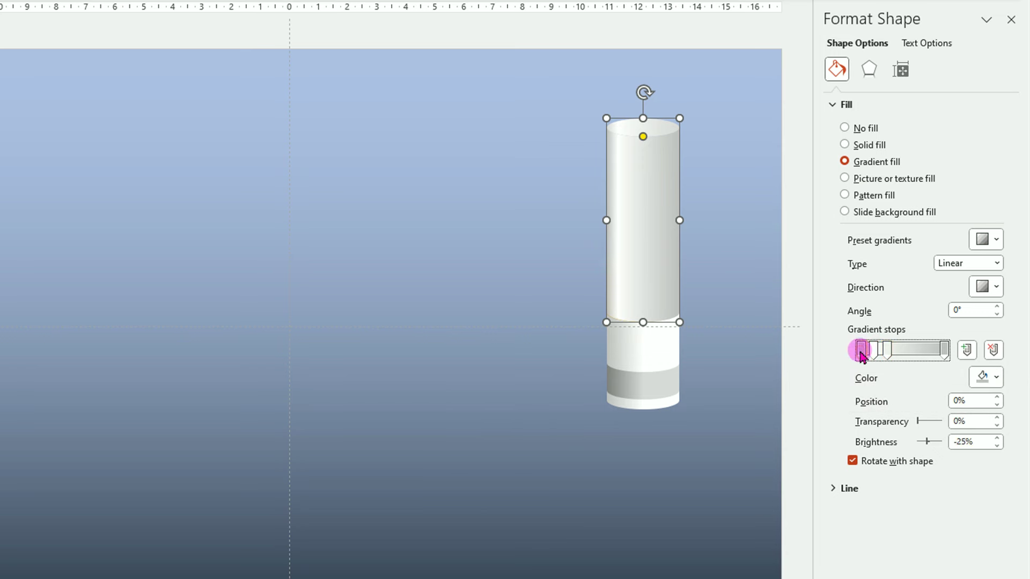
left_click(918, 422)
left_click_drag(919, 424, 925, 425)
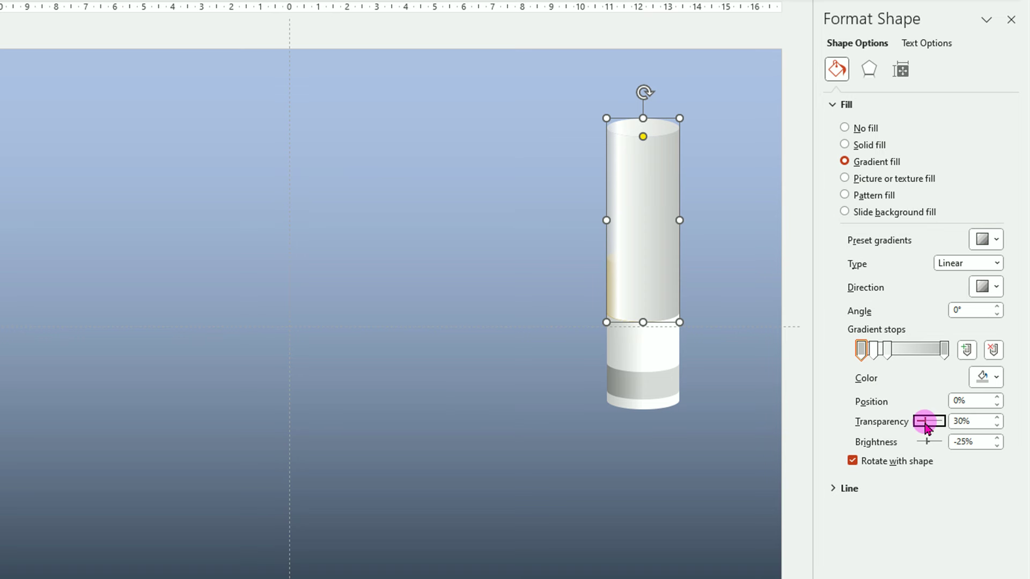
left_click(873, 351)
left_click_drag(918, 421, 929, 422)
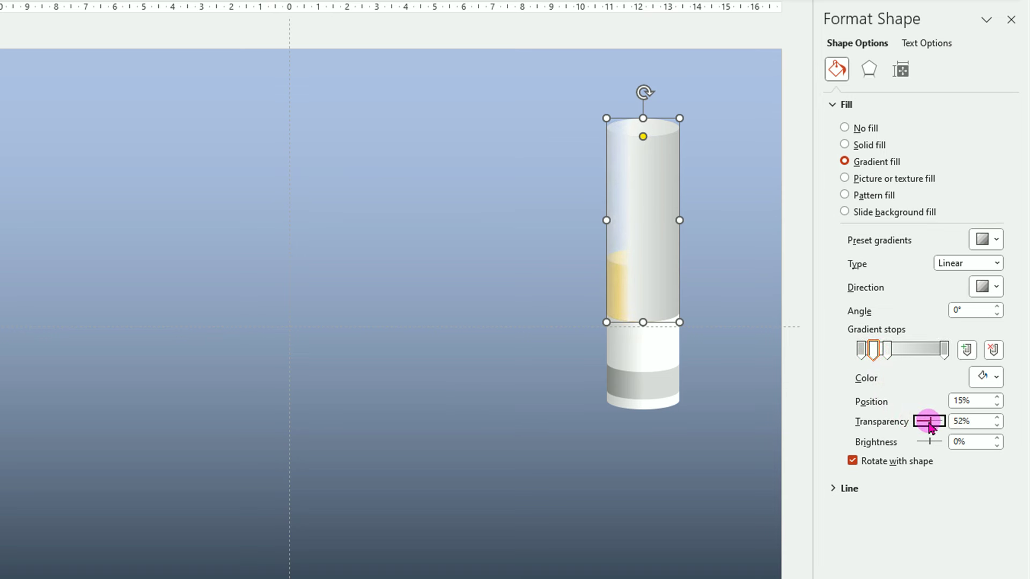
left_click(886, 356)
left_click_drag(918, 421, 939, 422)
left_click(996, 422)
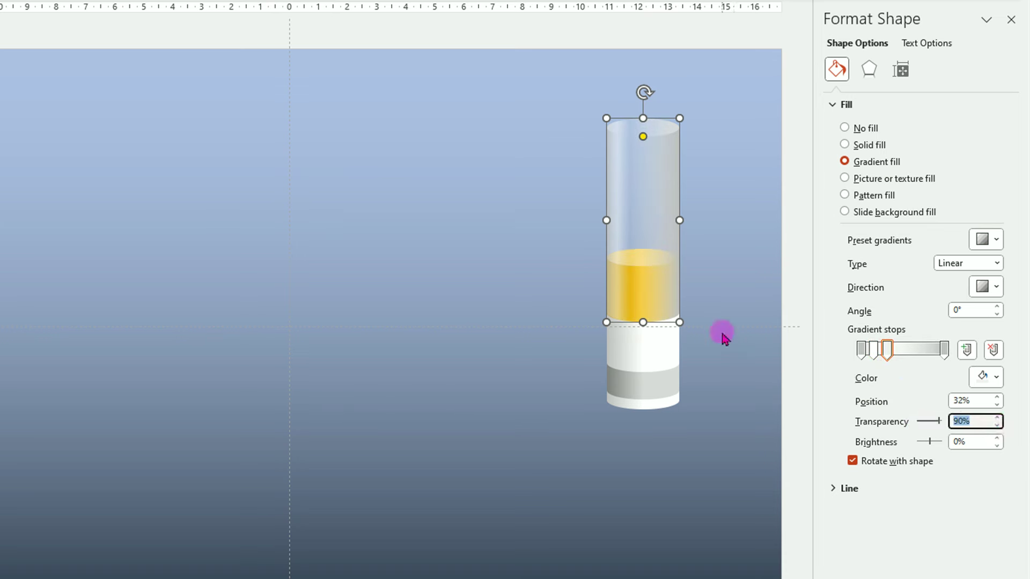
left_click(945, 352)
left_click_drag(918, 421, 936, 422)
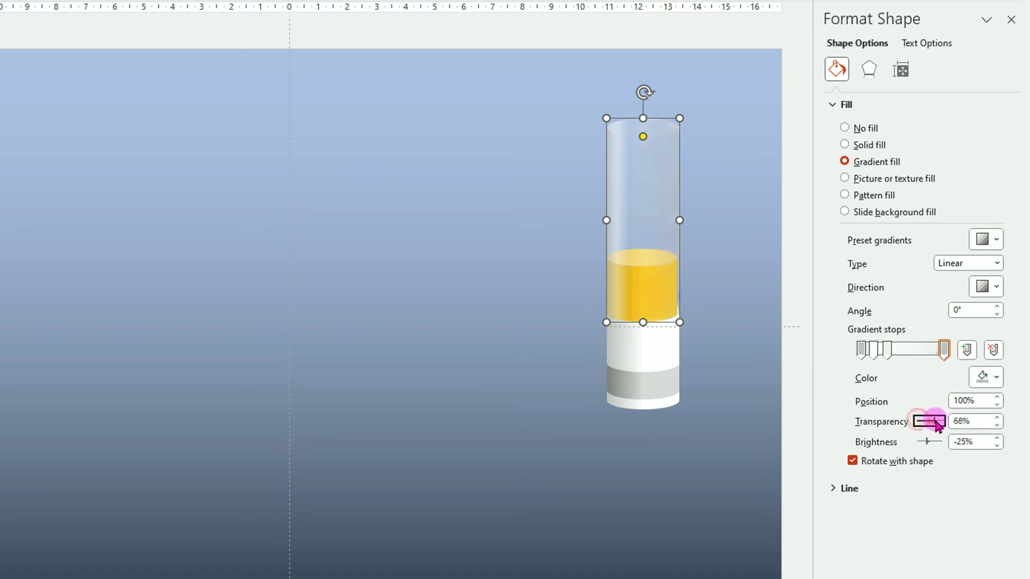
Darken the first and last stops to grey, at 20% and 87% transparency
left_click(861, 351)
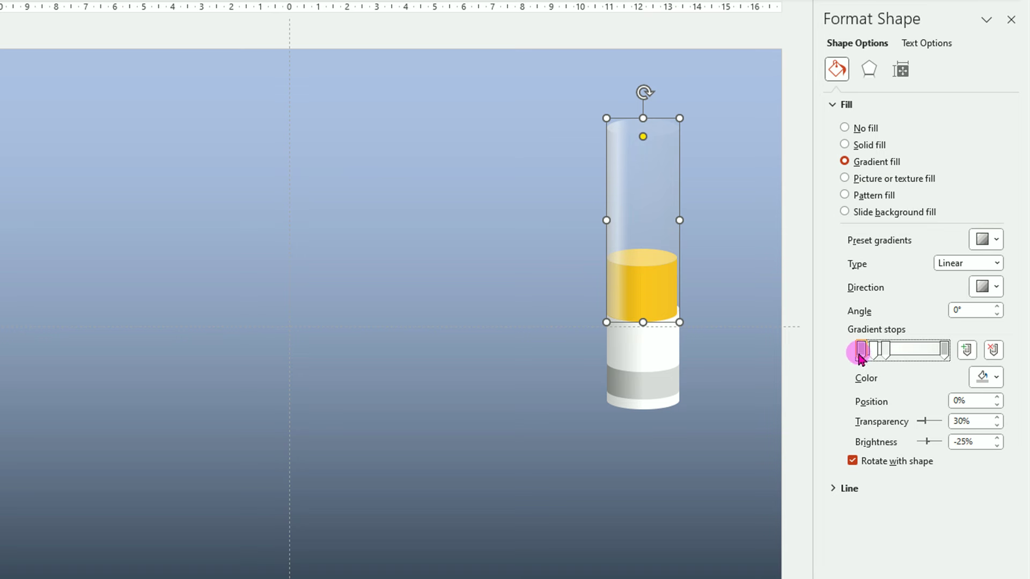
left_click(998, 378)
left_click(903, 478)
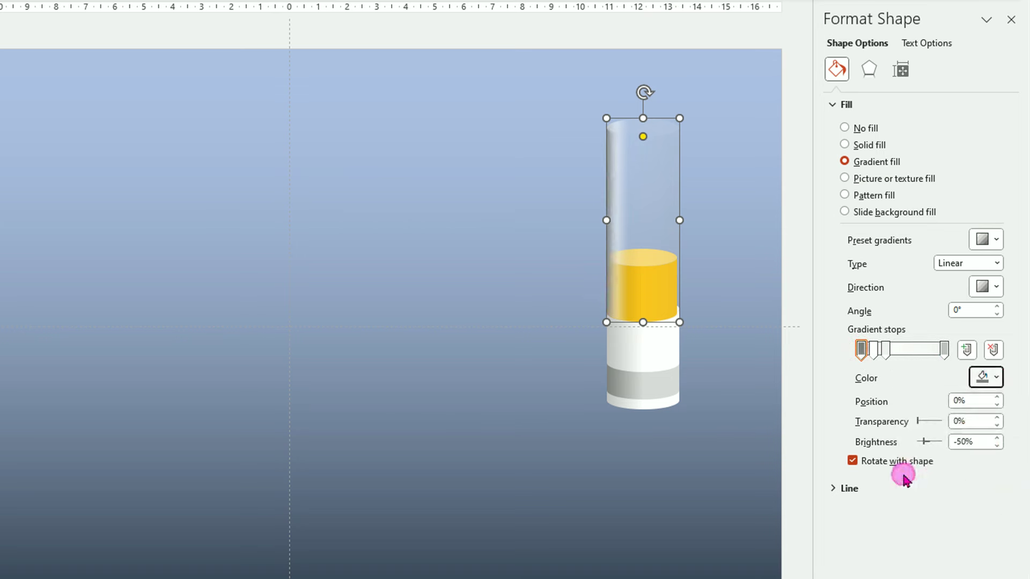
left_click_drag(918, 421, 927, 427)
left_click(759, 294)
left_click(662, 291)
left_click(944, 350)
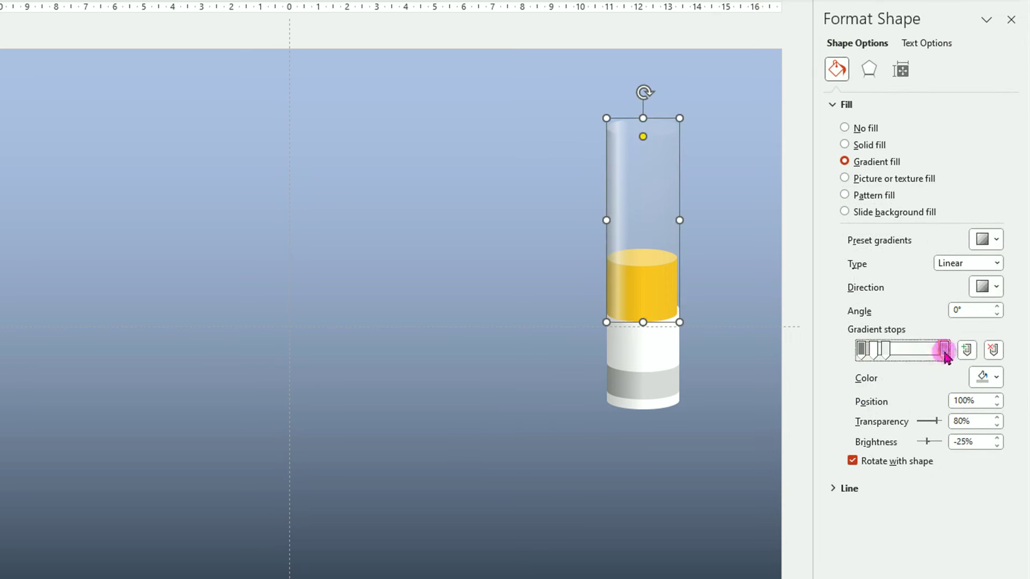
left_click(997, 377)
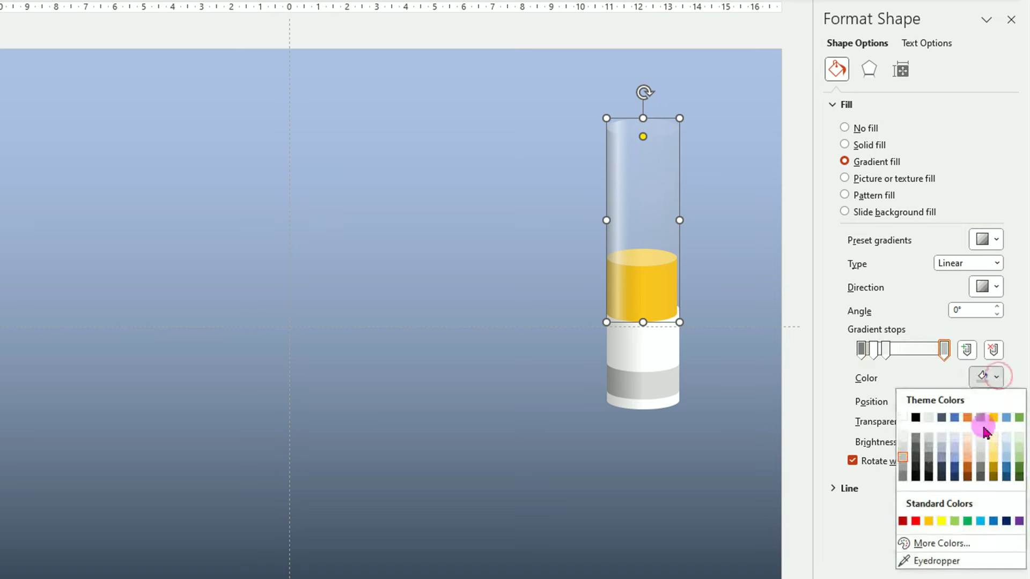
left_click(904, 473)
left_click_drag(918, 421, 938, 423)
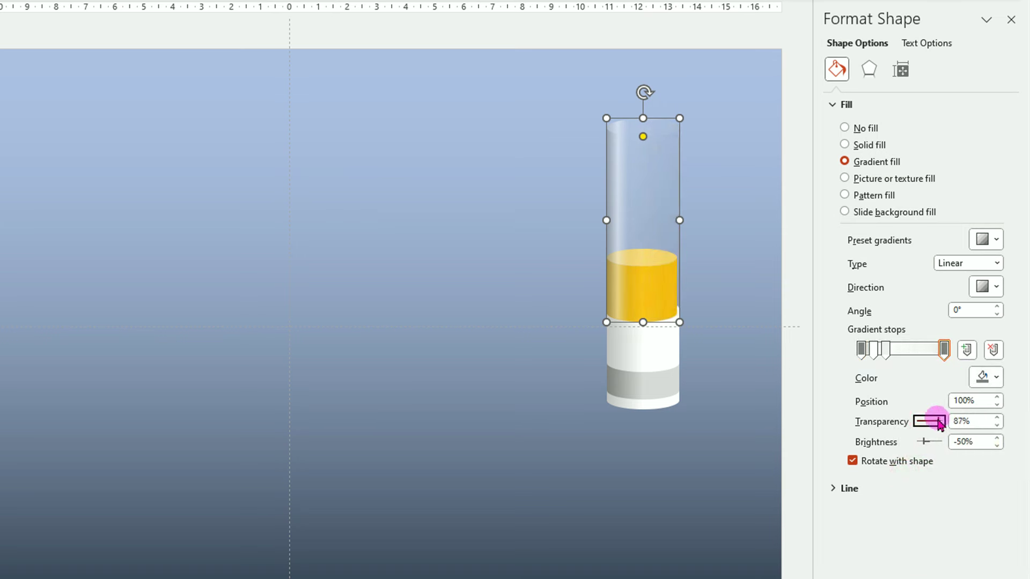
left_click(775, 410)
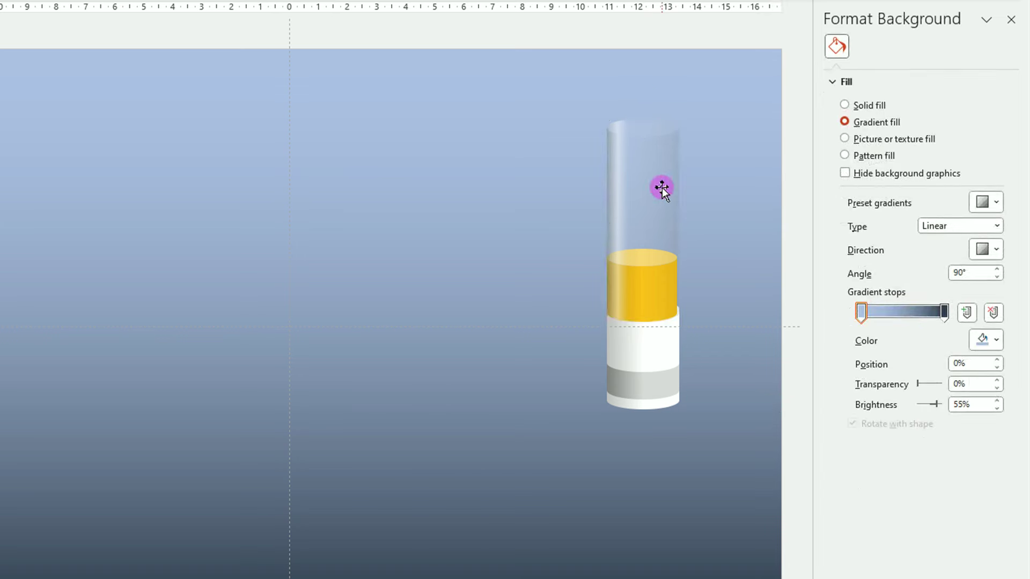
Copy the white middle band to the tube top, reduce it to 1,6 cm tall, and seat it
left_click(650, 354)
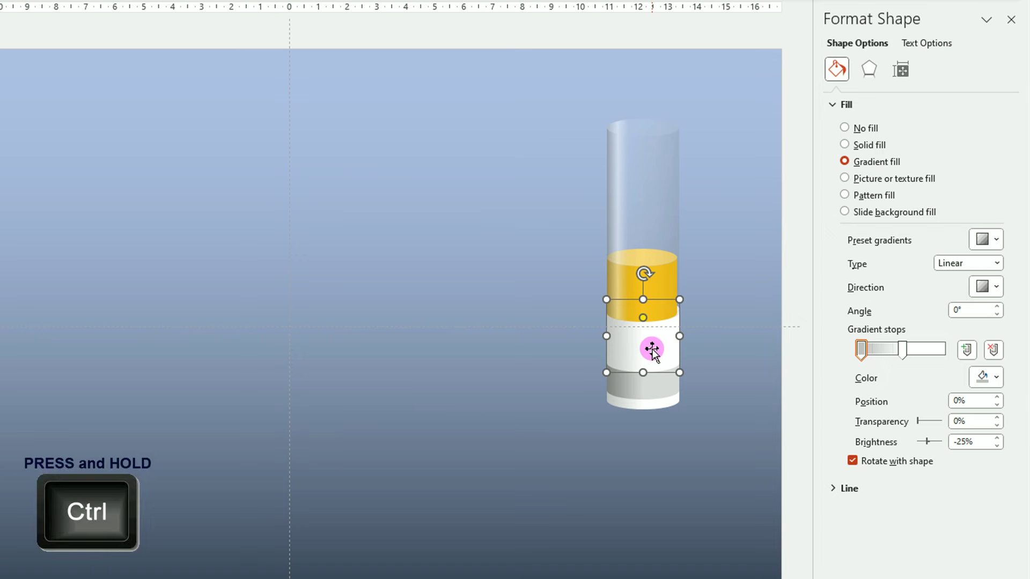
left_click_drag(652, 350, 653, 160)
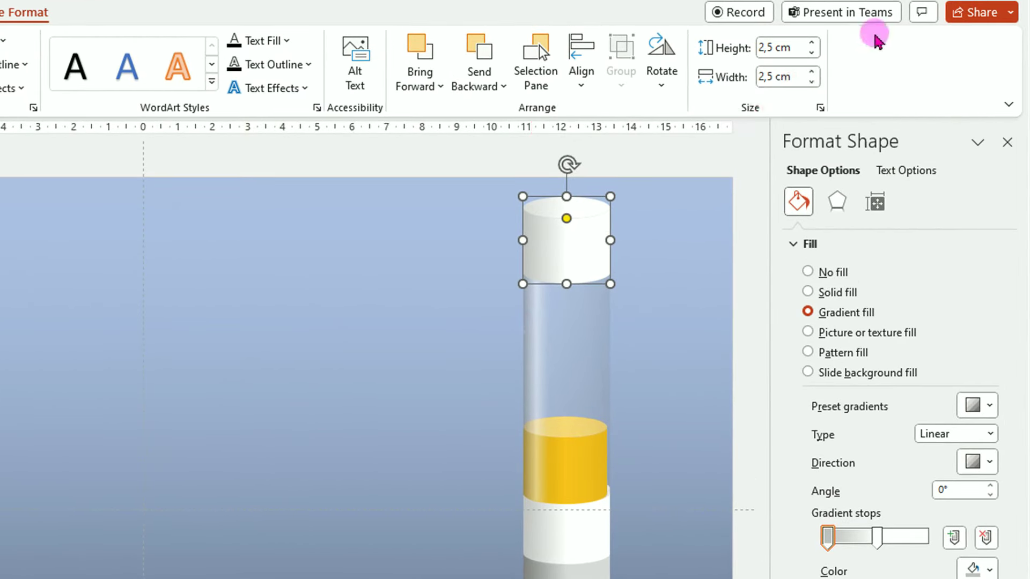
left_click(812, 53)
left_click(811, 54)
left_click(812, 53)
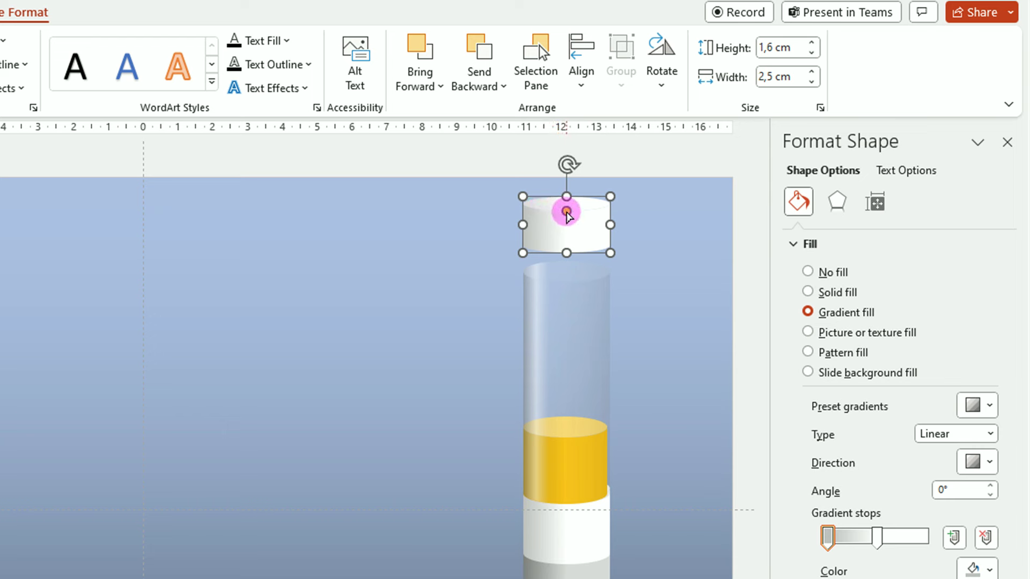
left_click_drag(567, 214, 585, 275)
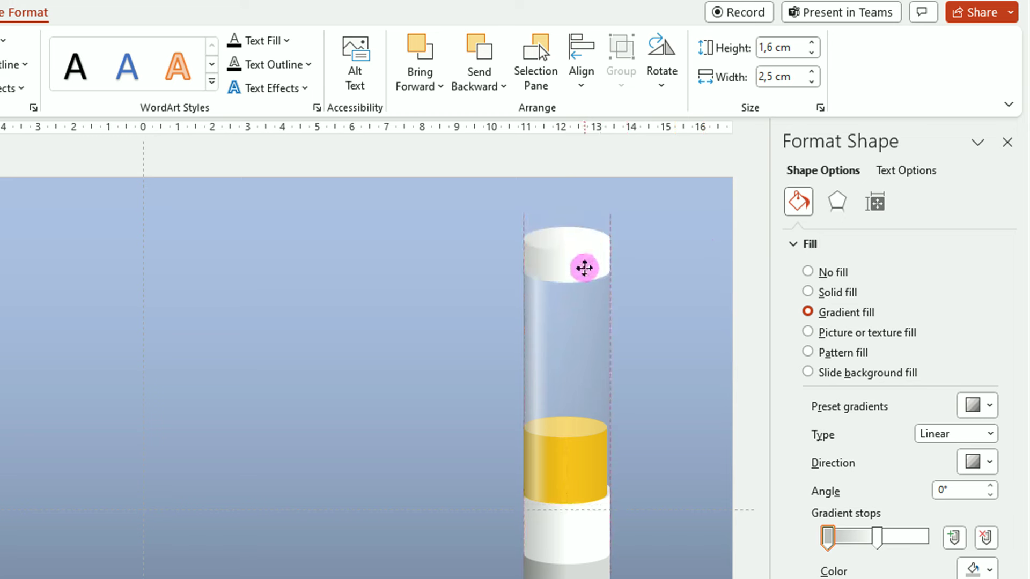
Select the yellow liquid band and nudge it slightly right to centre it in the tube
left_click(693, 305)
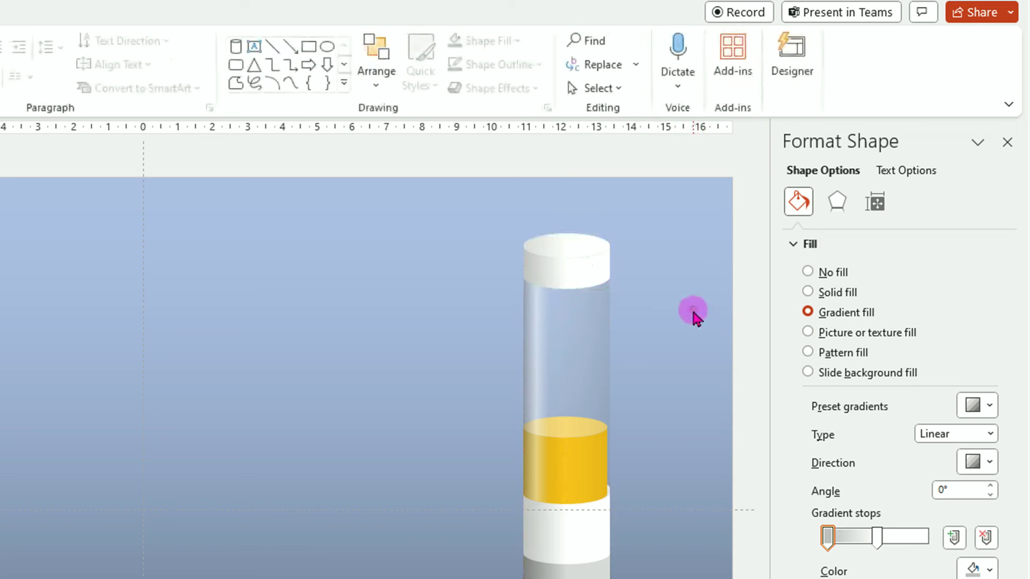
left_click(576, 476)
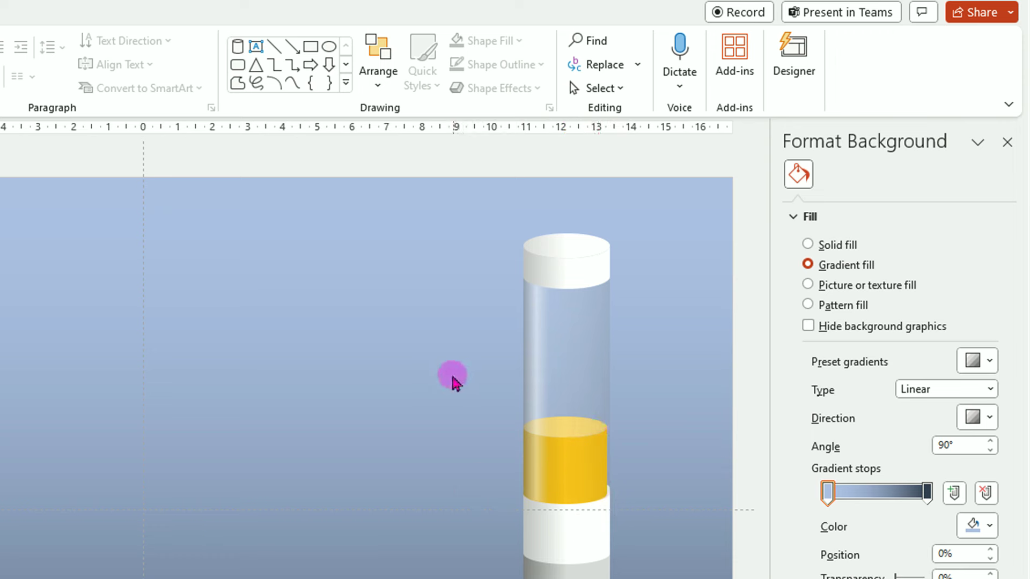
left_click_drag(441, 371, 655, 519)
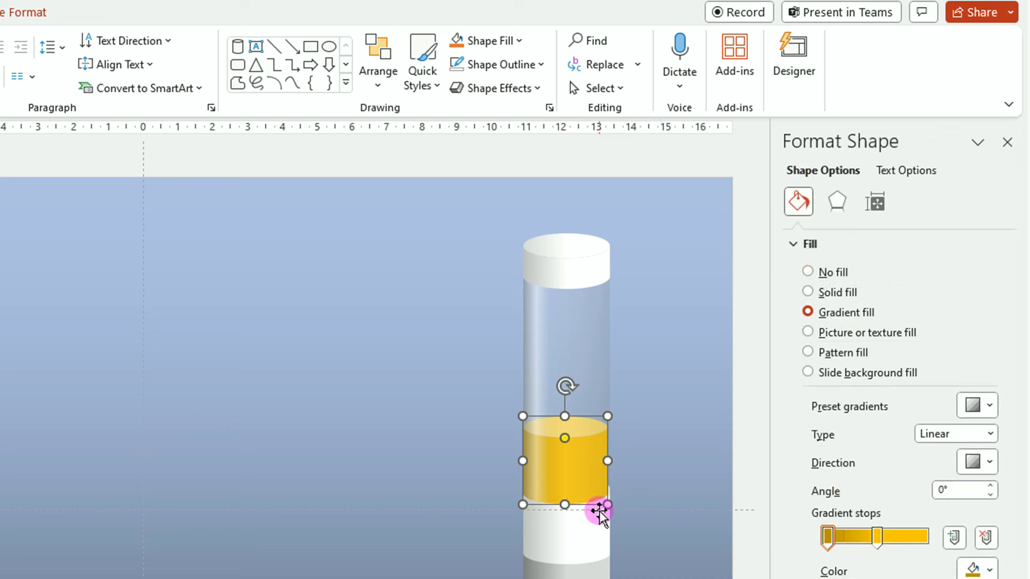
left_click_drag(599, 512, 600, 512)
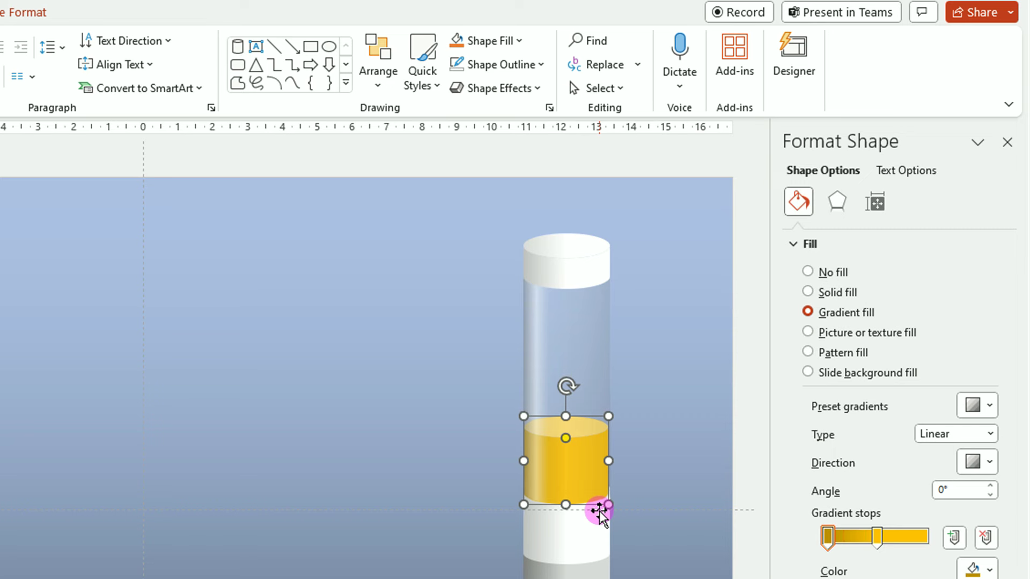
left_click(699, 570)
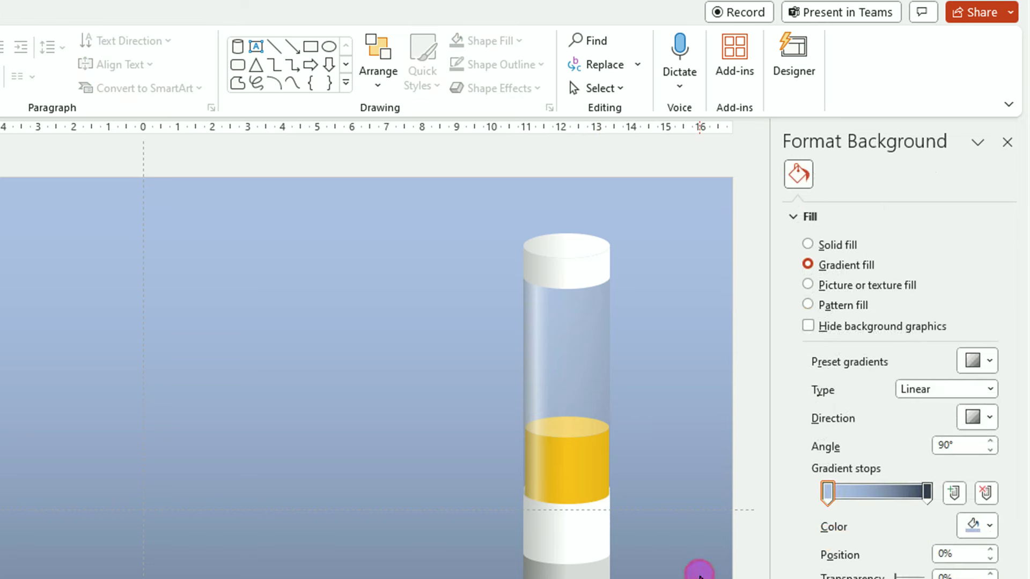
left_click(571, 471)
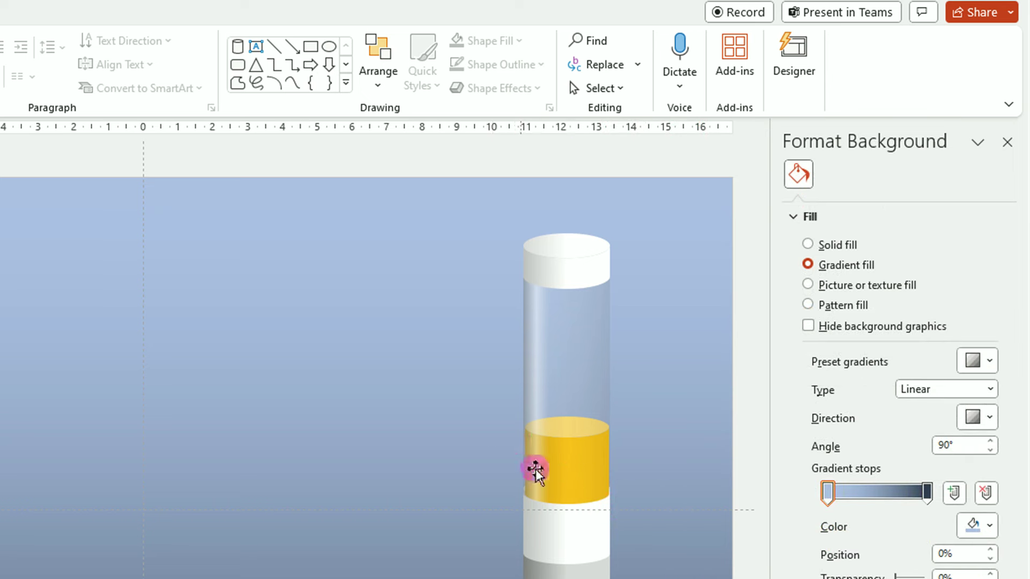
left_click_drag(473, 395, 667, 542)
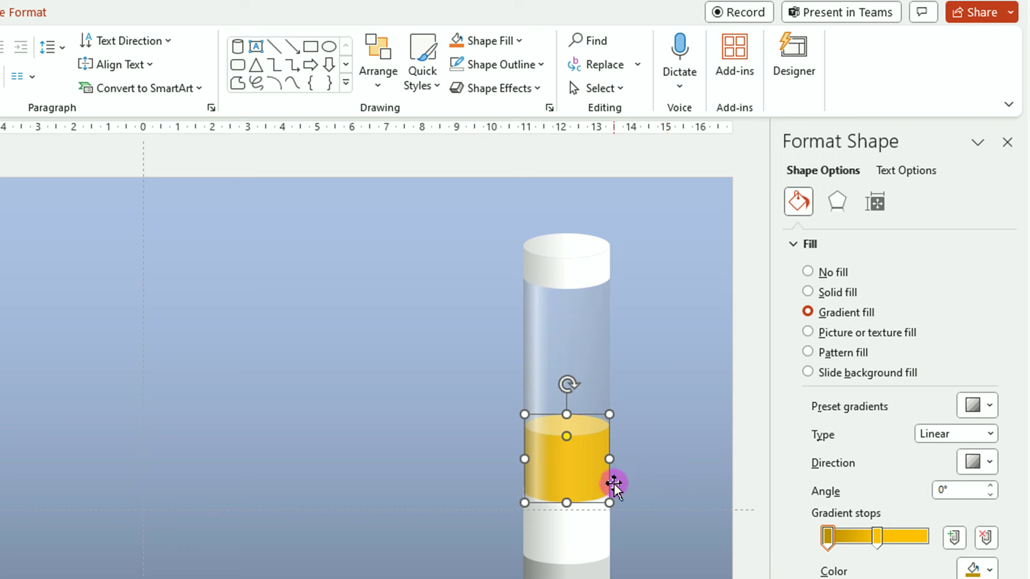
Raise both yellow liquid gradient stops to about 8% transparency
left_click(878, 538)
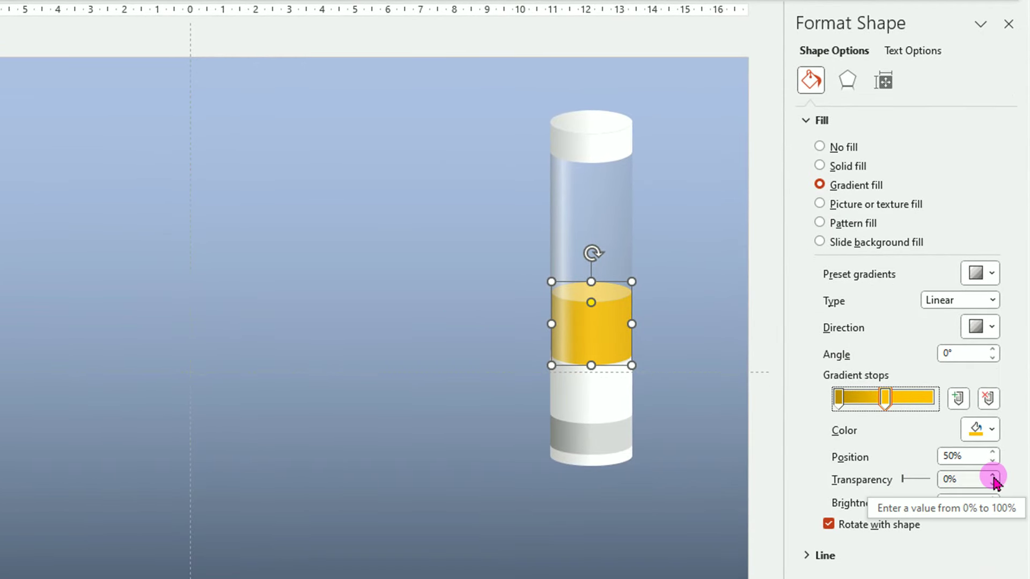
left_click(993, 476)
left_click(993, 476)
left_click(993, 476)
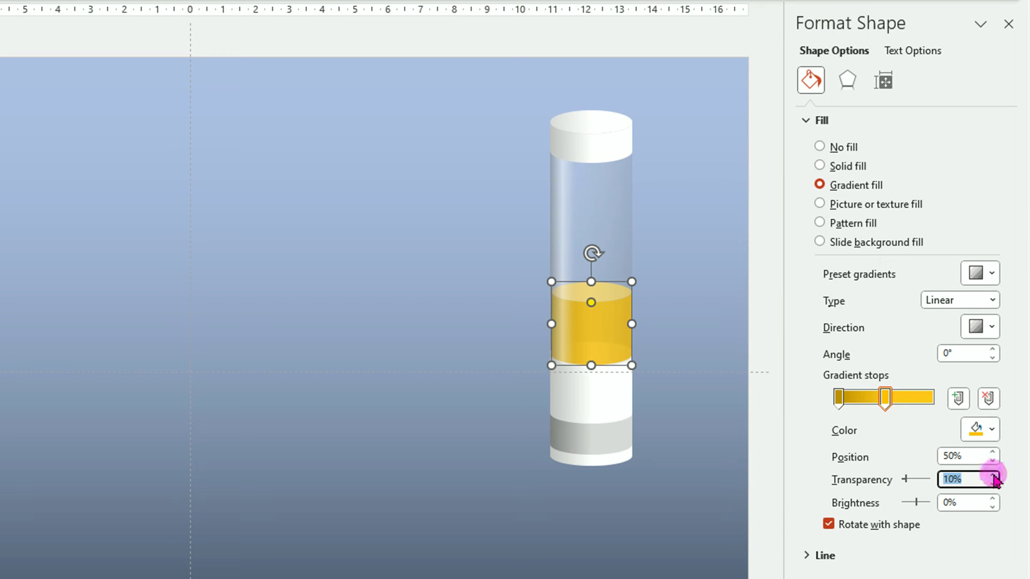
left_click(840, 406)
left_click(993, 475)
left_click(993, 475)
left_click(993, 476)
left_click(993, 475)
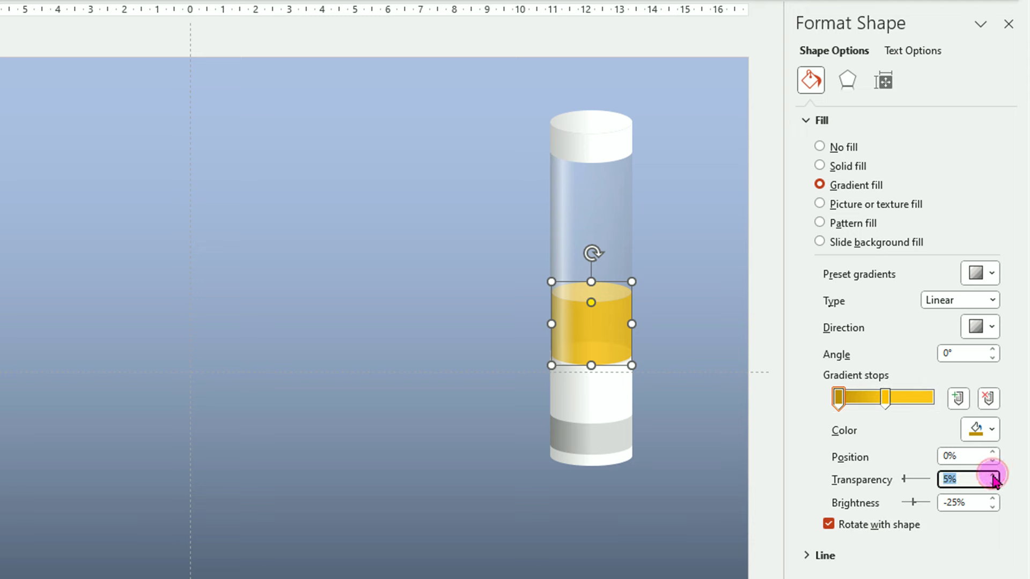
left_click(657, 508)
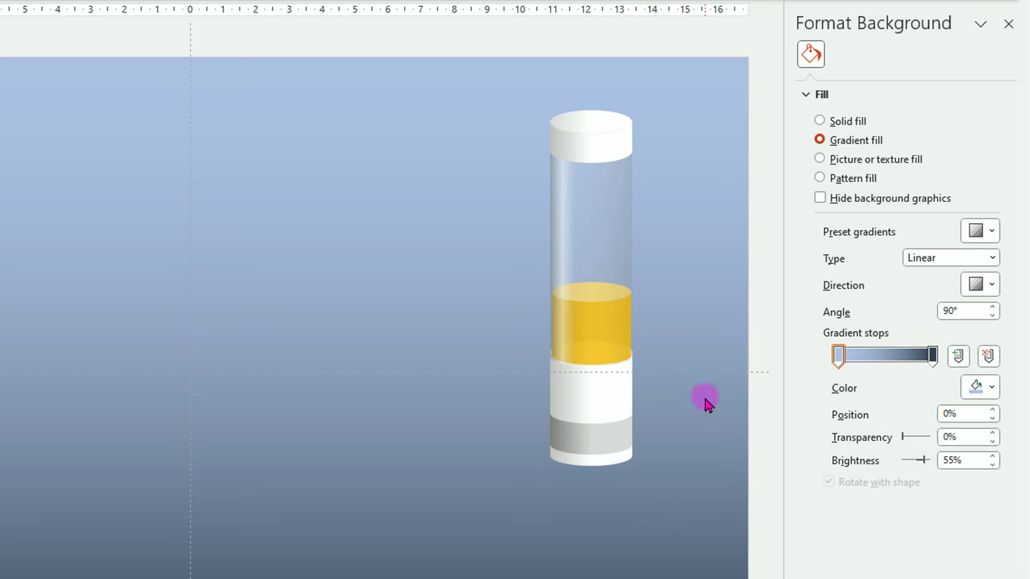
left_click(594, 446)
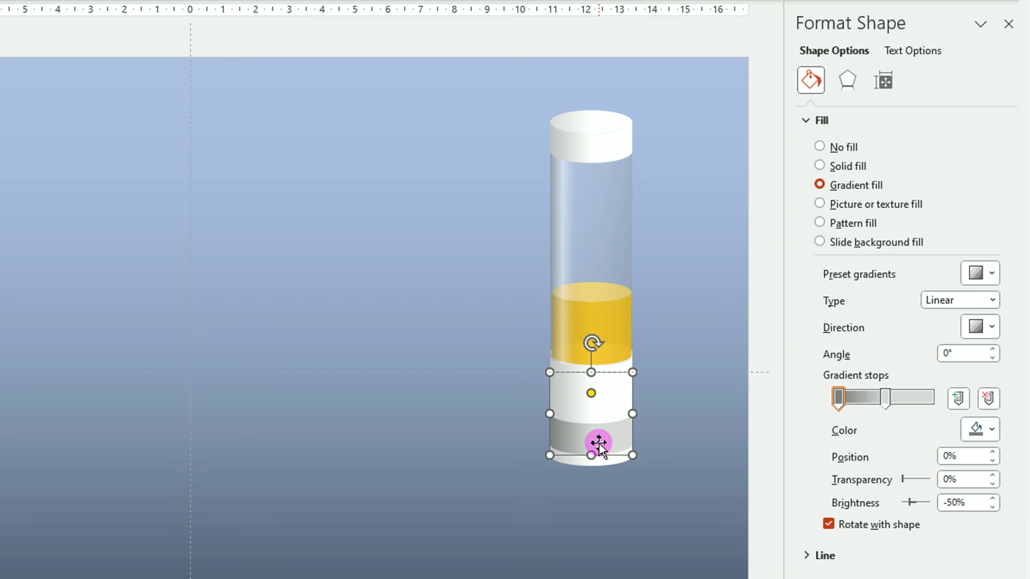
Apply the Inside: Bottom inner shadow preset to the grey base band
left_click(852, 86)
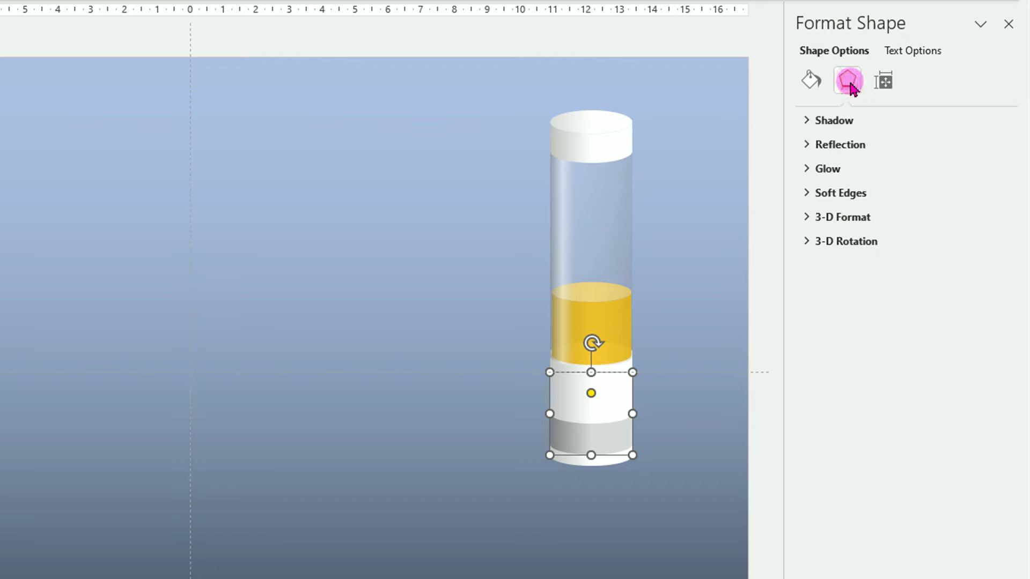
left_click(845, 121)
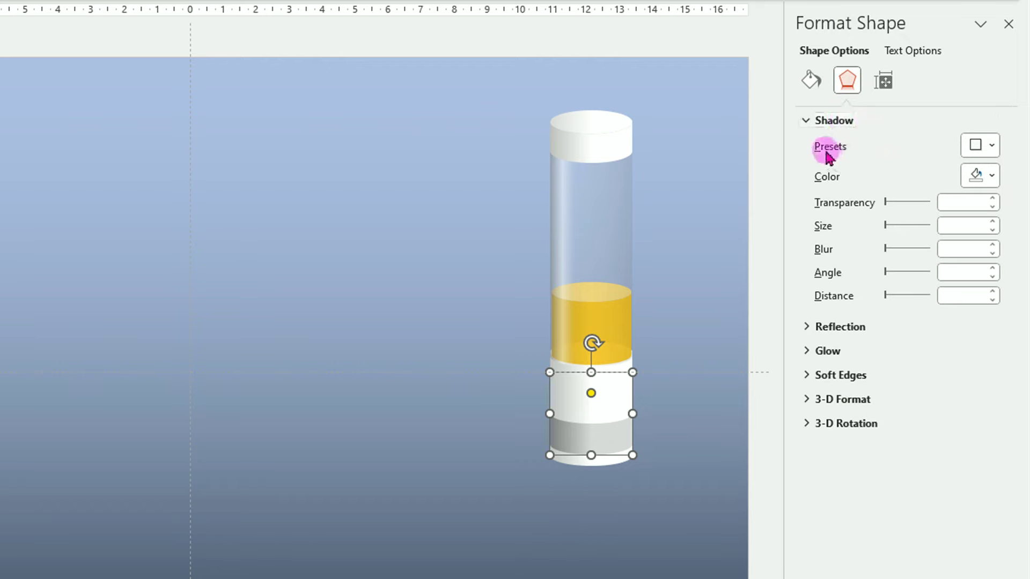
left_click(996, 152)
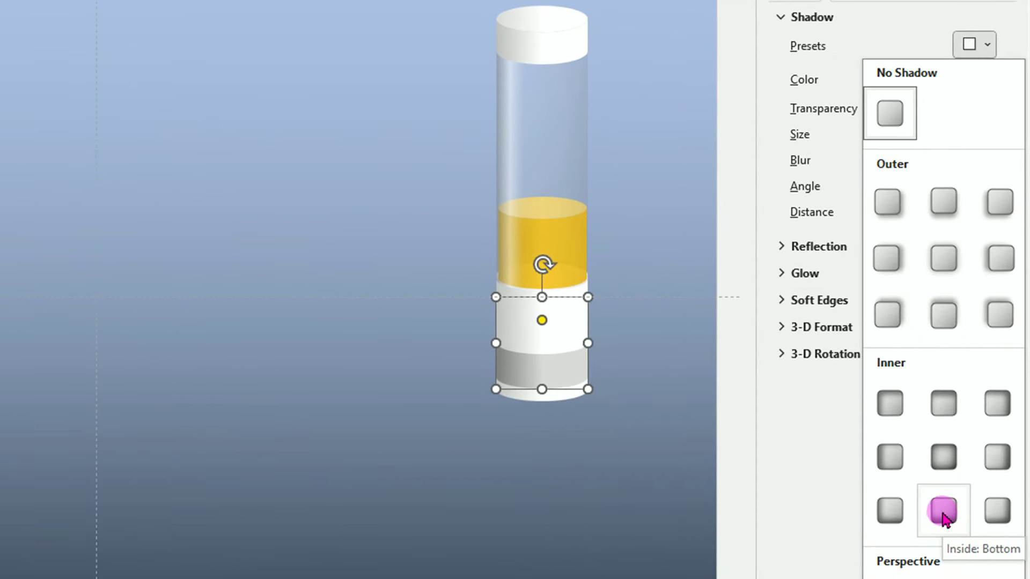
left_click(943, 512)
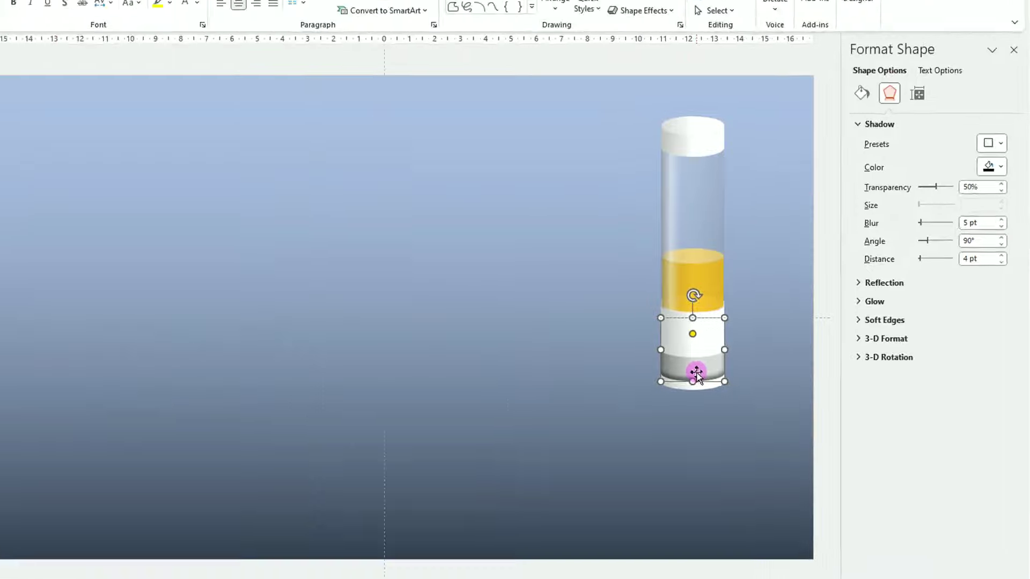
left_click(772, 415)
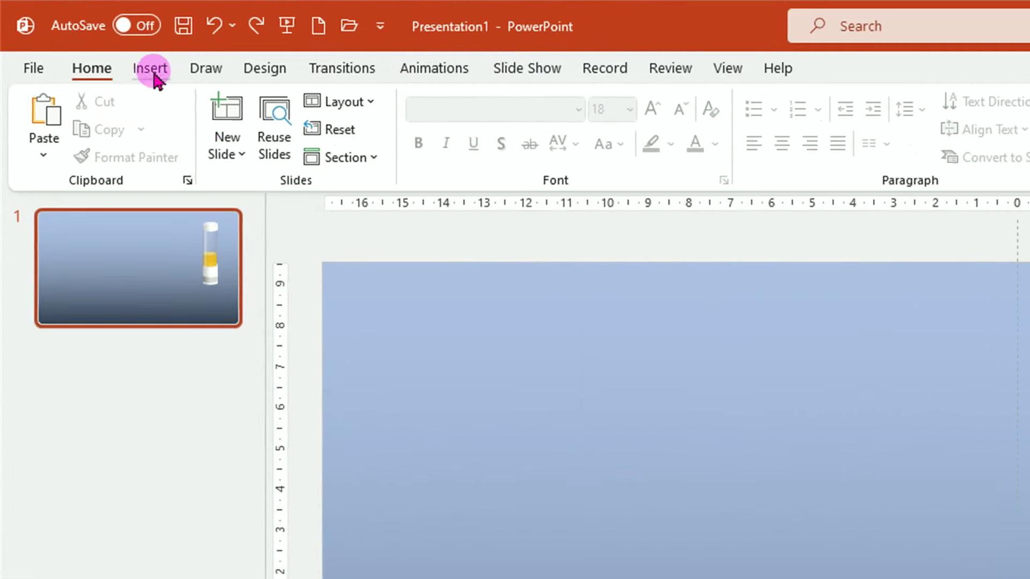
Insert a first-style WordArt reading '30' and move it toward the tube
left_click(76, 35)
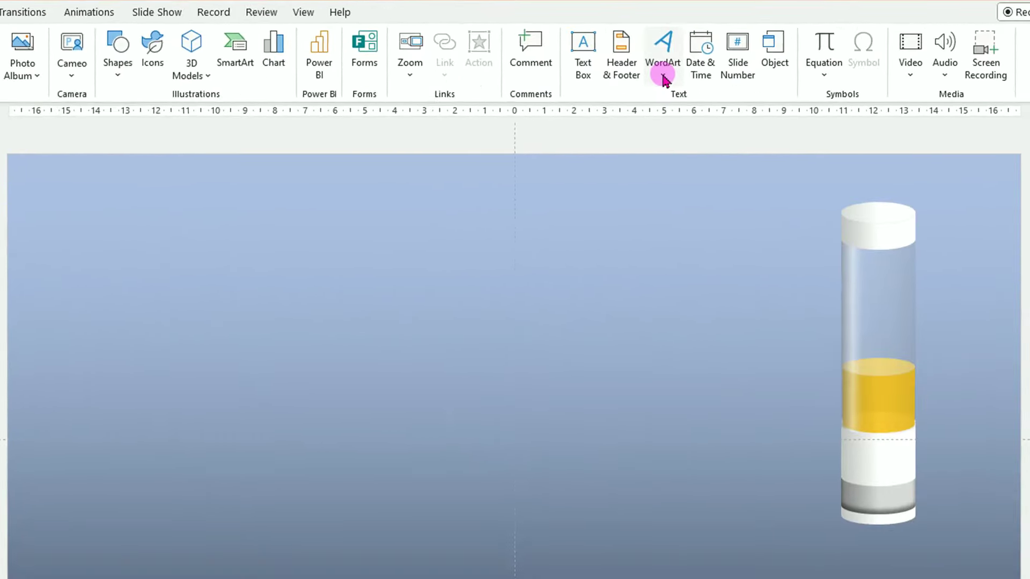
left_click(663, 80)
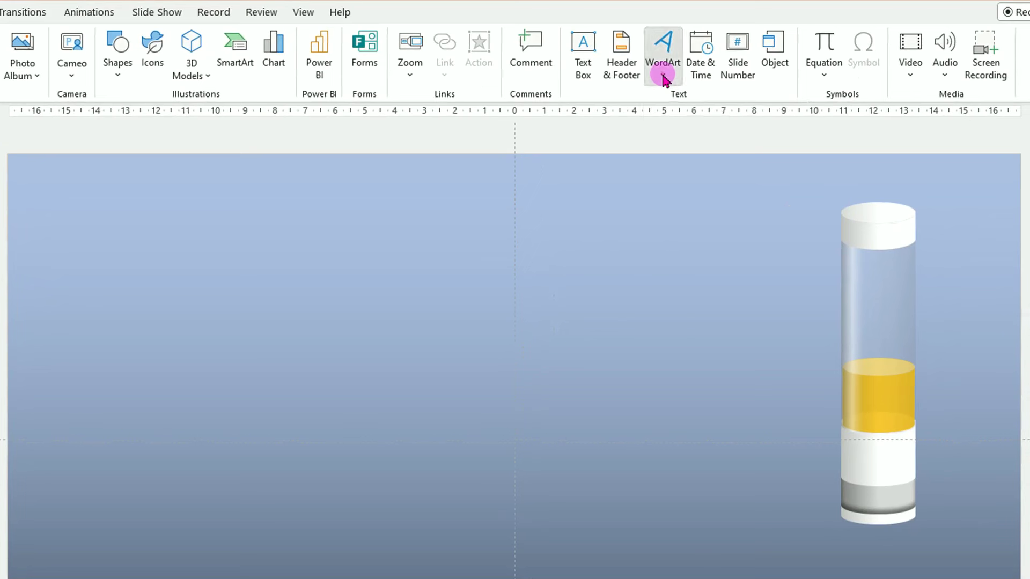
left_click(667, 114)
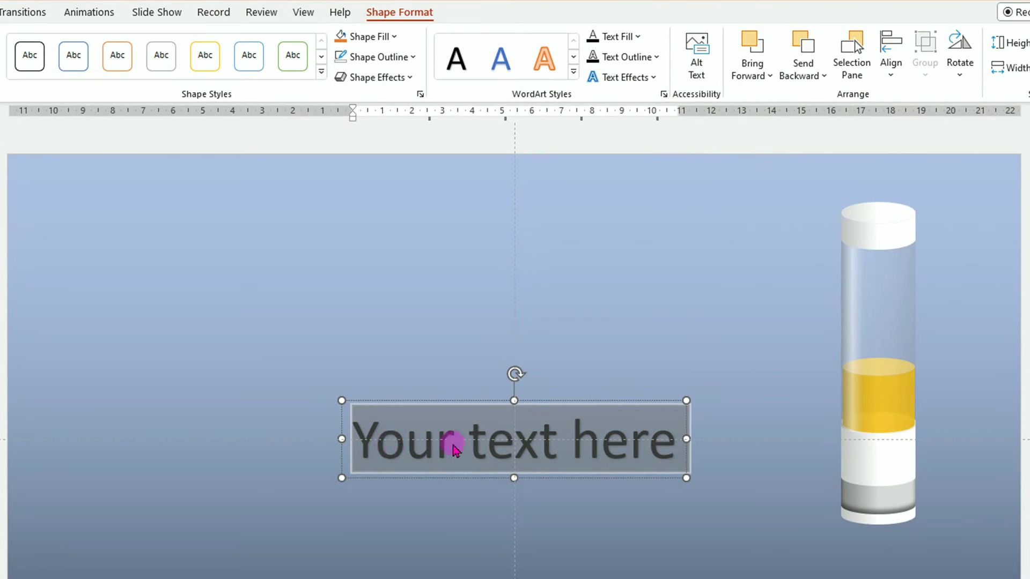
type("30")
left_click_drag(526, 401, 659, 322)
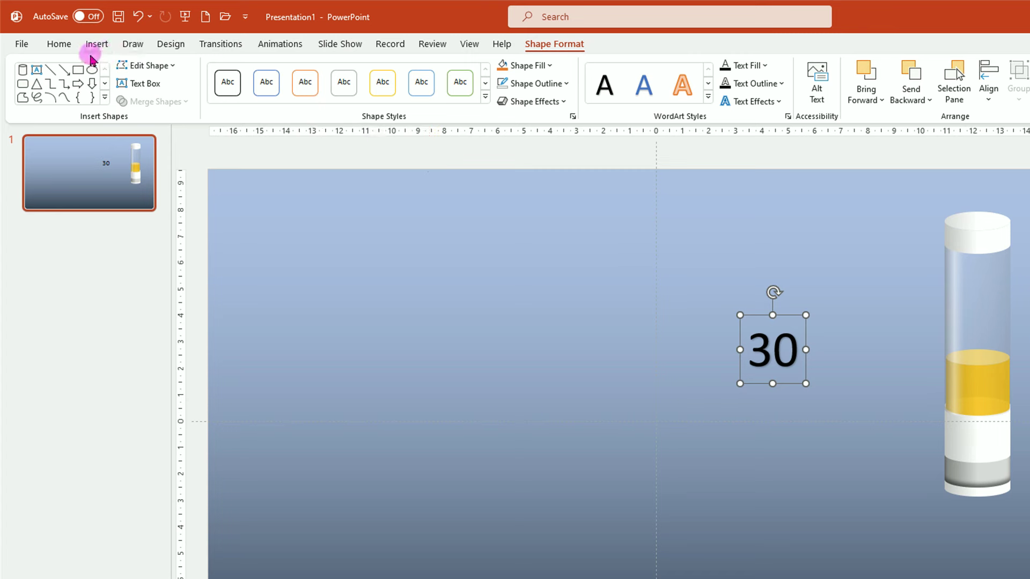
Format the '30' label in Arial Narrow with gold font colour
left_click(58, 43)
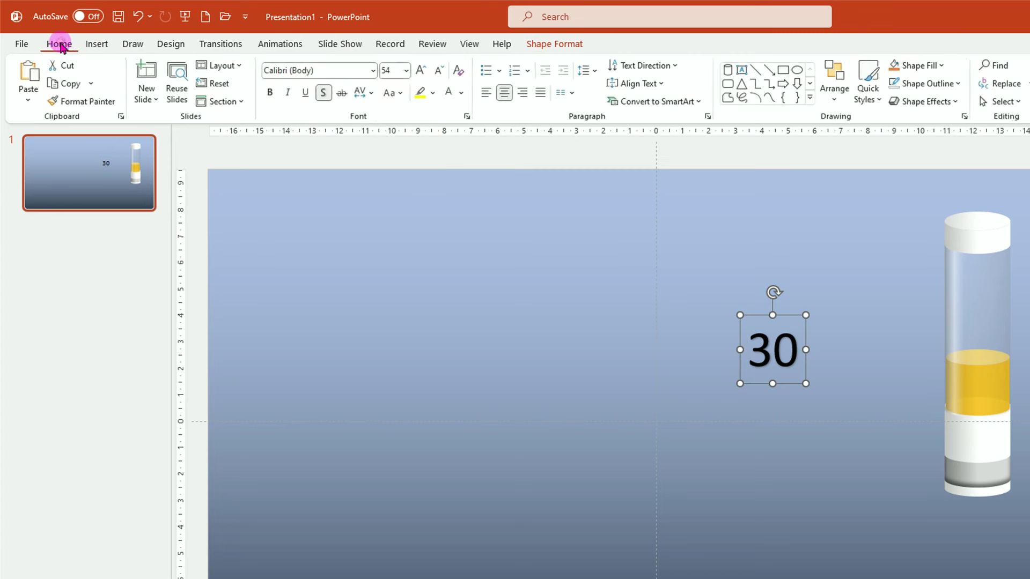
left_click(372, 71)
scroll(374, 168, "down", 1)
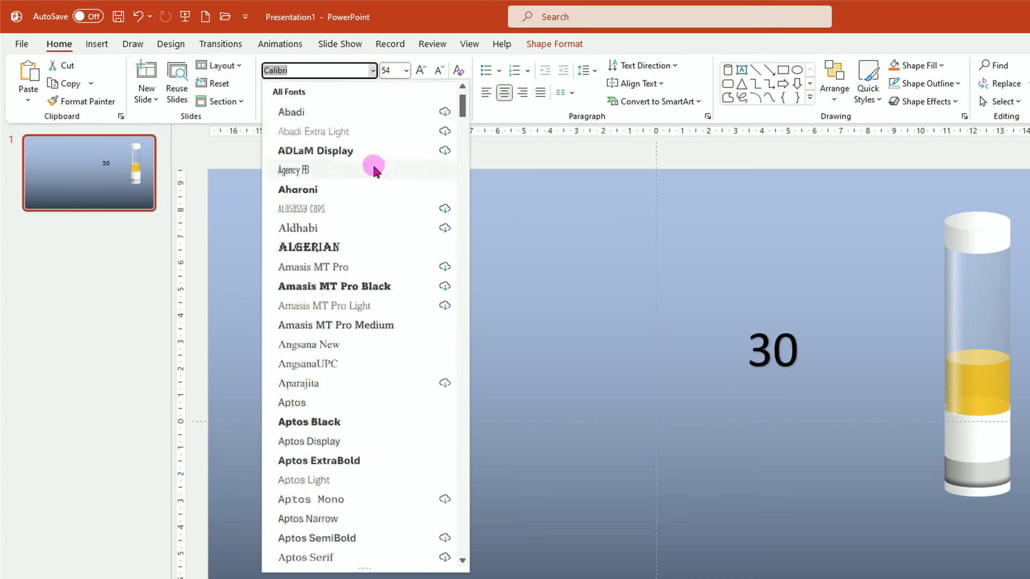
scroll(361, 212, "down", 4)
scroll(356, 288, "down", 3)
scroll(329, 332, "up", 1)
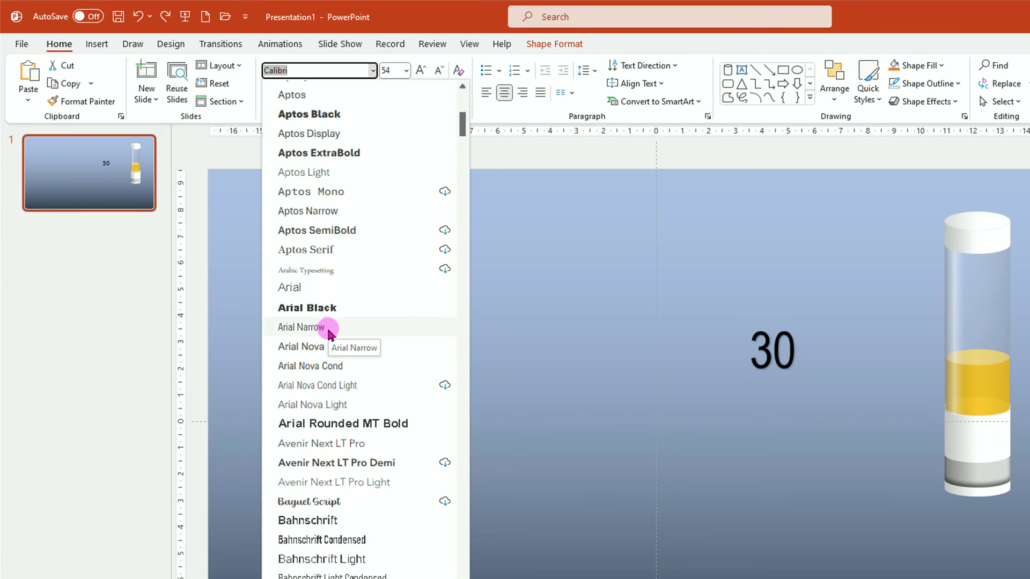
left_click(302, 327)
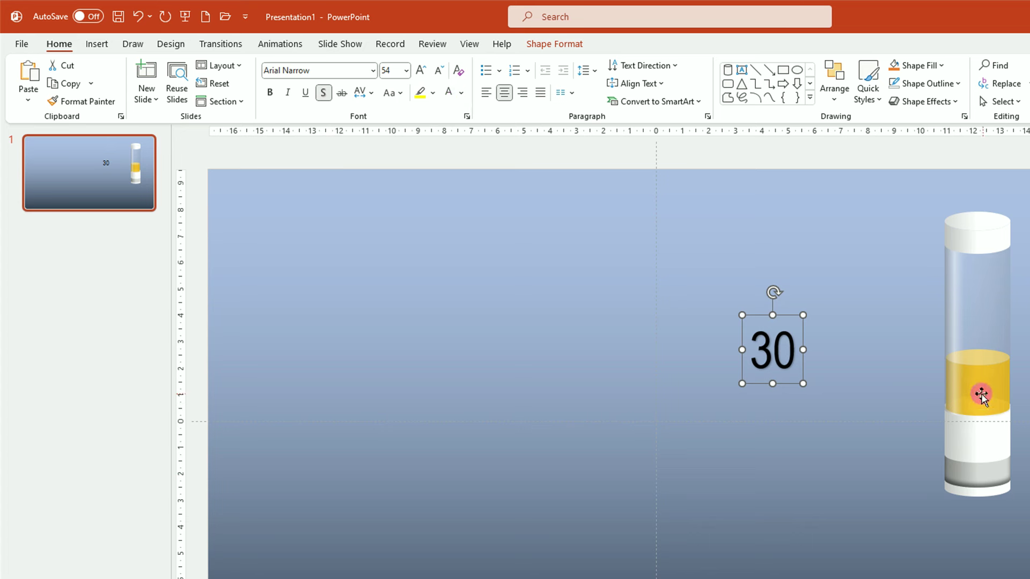
left_click(461, 93)
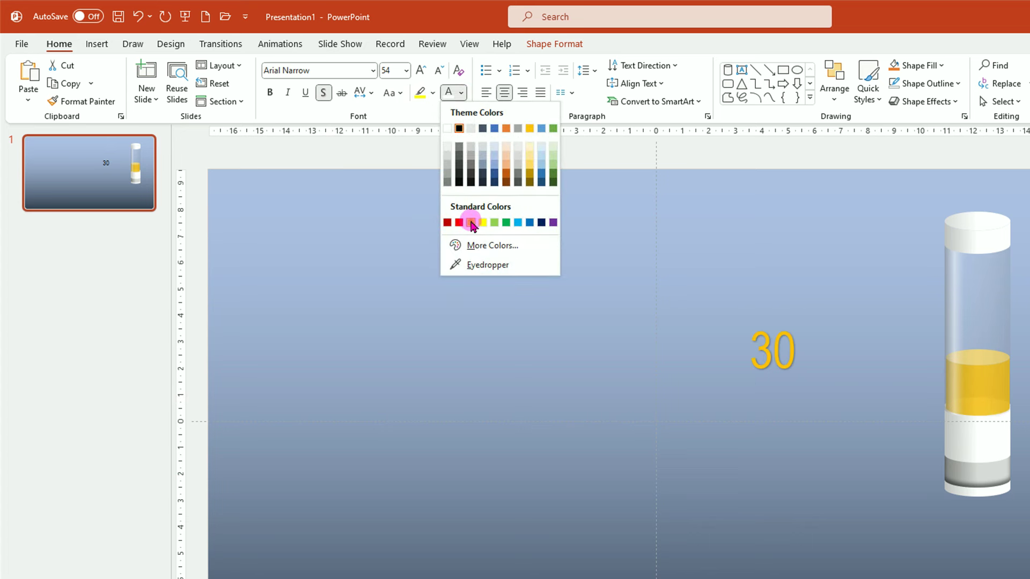
left_click(471, 223)
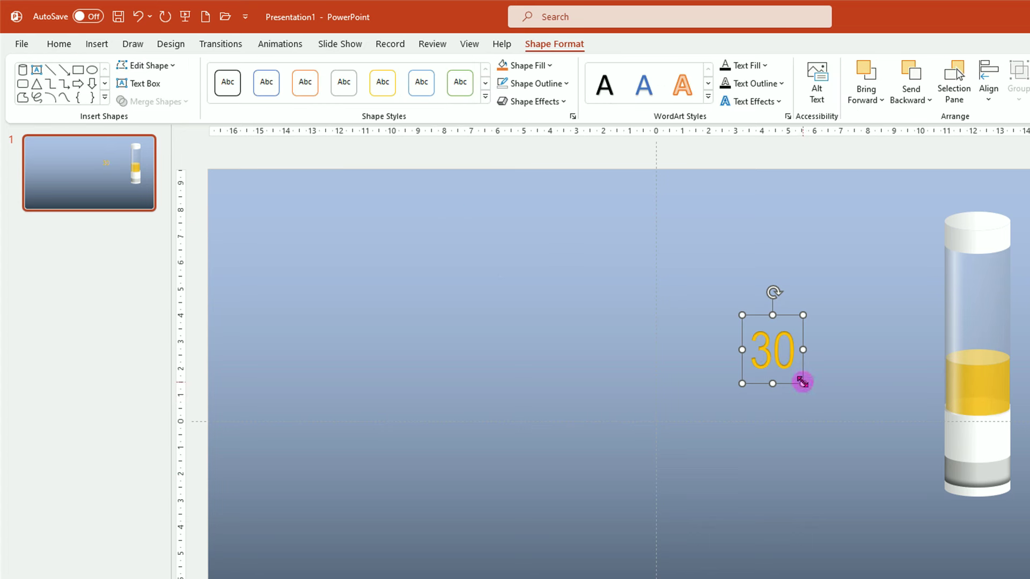
Reduce the label's font size and place it on the tube's white band
left_click(59, 44)
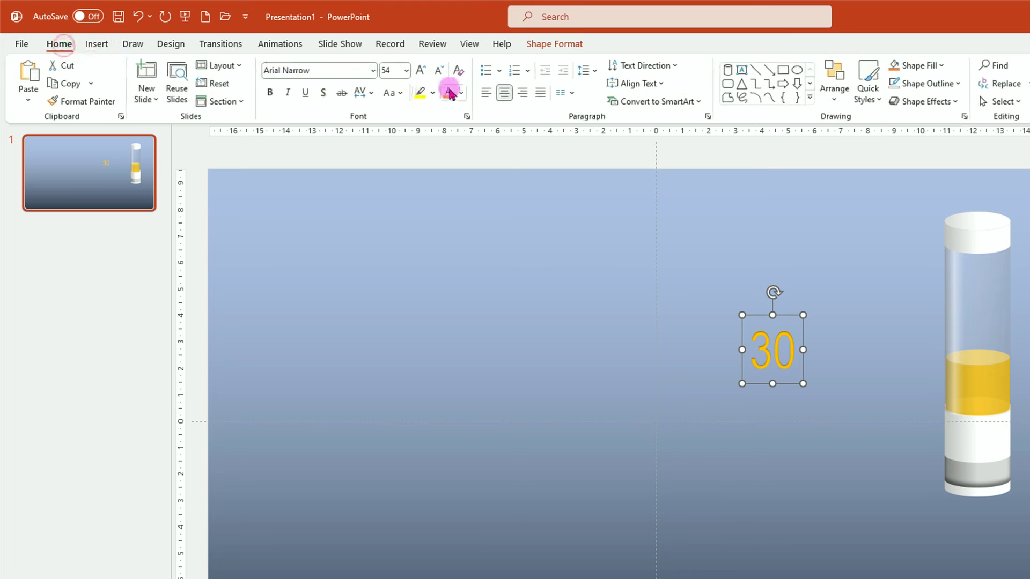
left_click(439, 70)
left_click(439, 70)
left_click(438, 70)
left_click(439, 70)
left_click(439, 70)
left_click(439, 70)
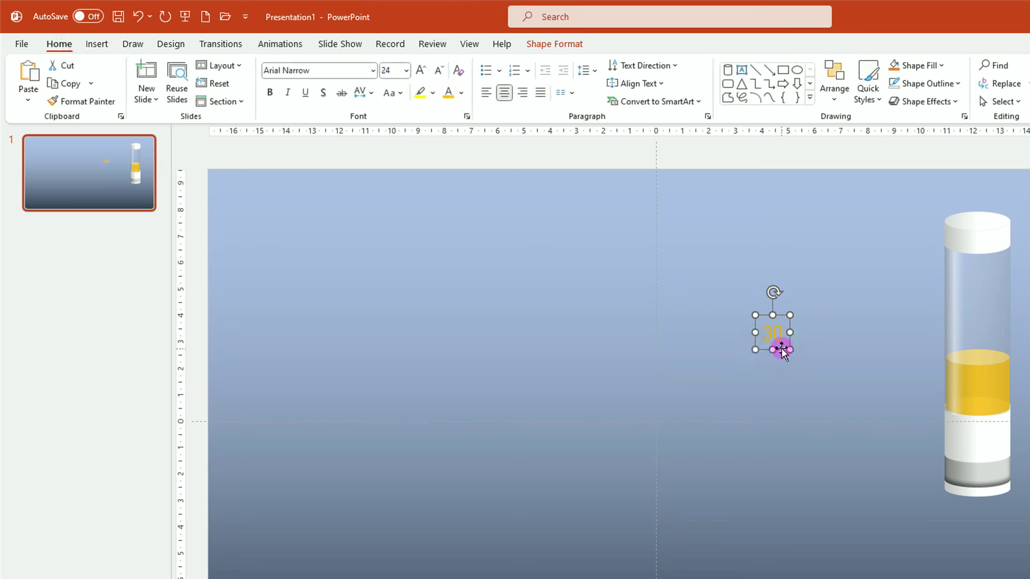
left_click_drag(785, 349, 990, 458)
Set the '30' label to 32 pt and copy it as a 24 pt '%' label near the base
key("ctrl+shift+period")
key("ctrl+shift+period")
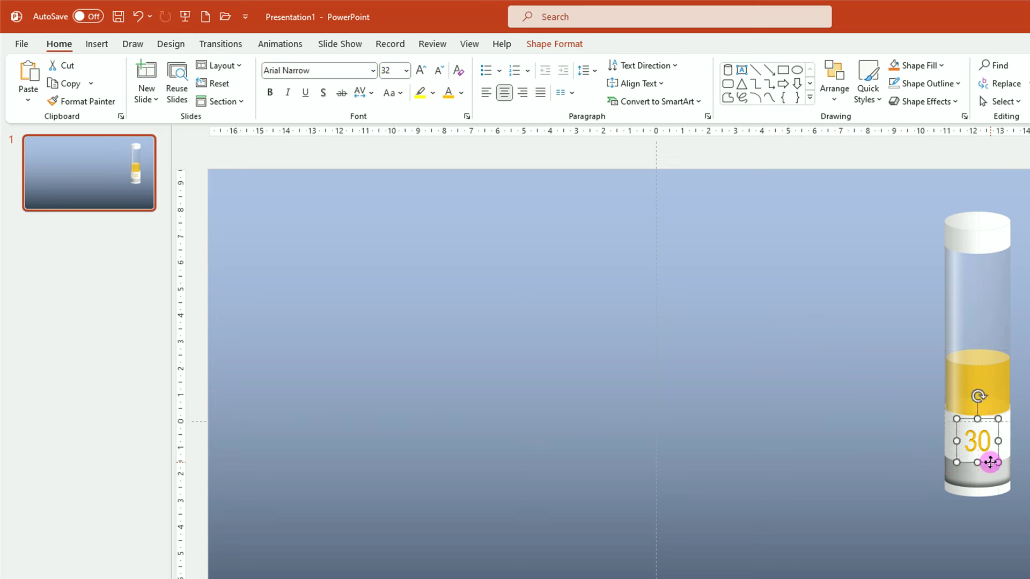
left_click_drag(989, 463, 989, 460)
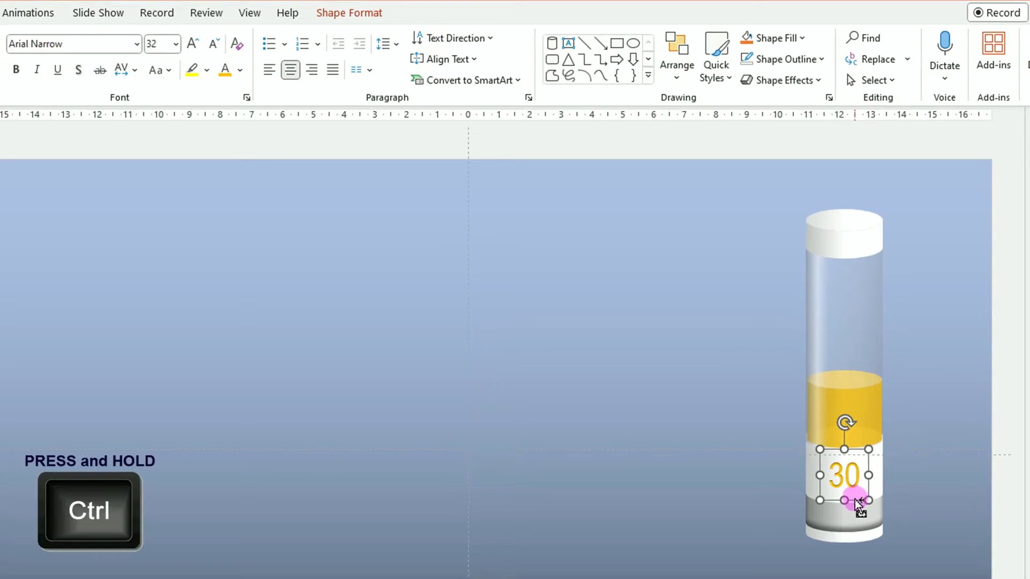
mouse_move(857, 505)
left_mouse_down()
mouse_move(837, 518)
mouse_move(862, 517)
mouse_move(857, 534)
left_mouse_up()
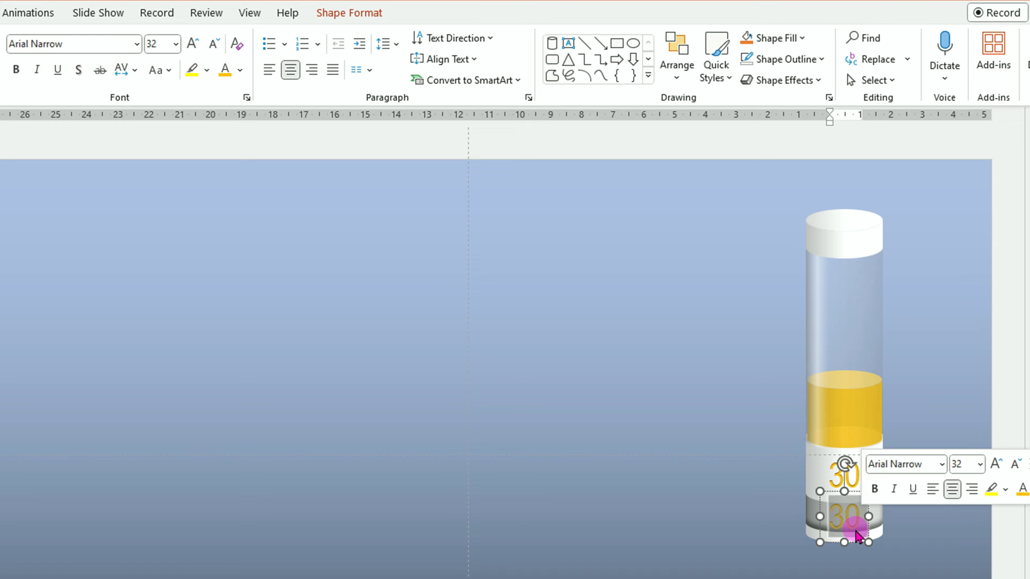
left_click_drag(857, 535, 843, 523)
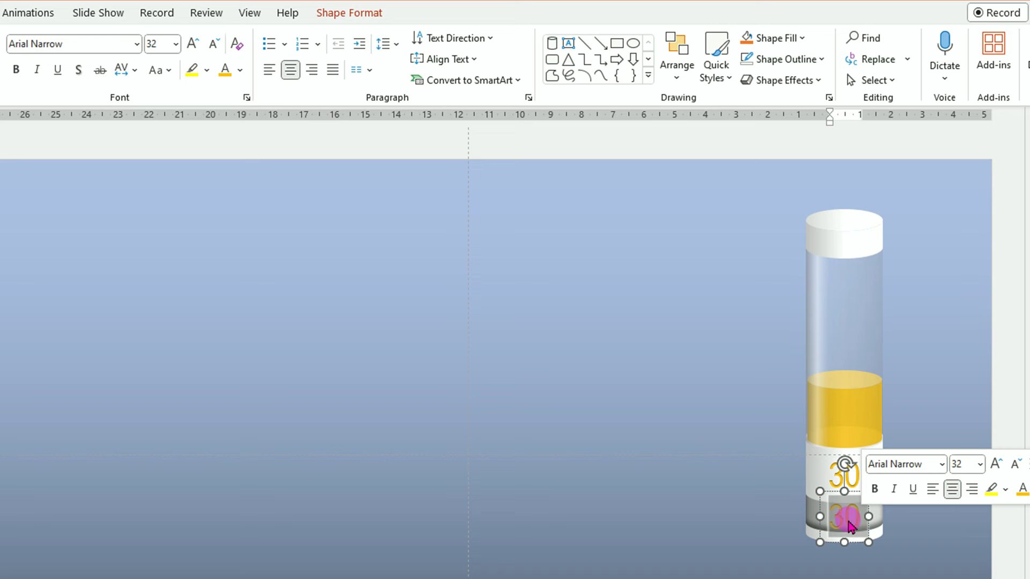
type("%")
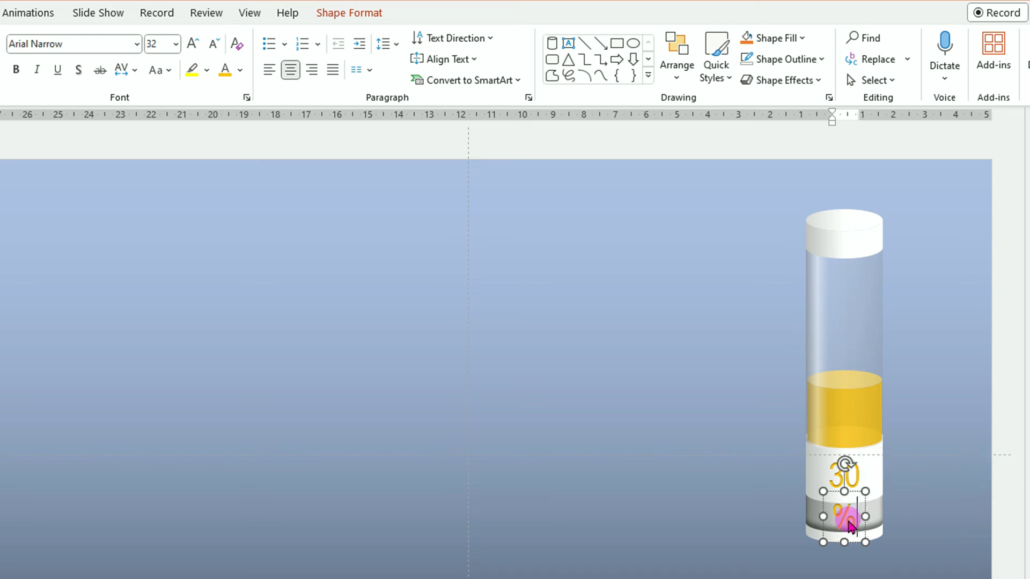
left_click(822, 528)
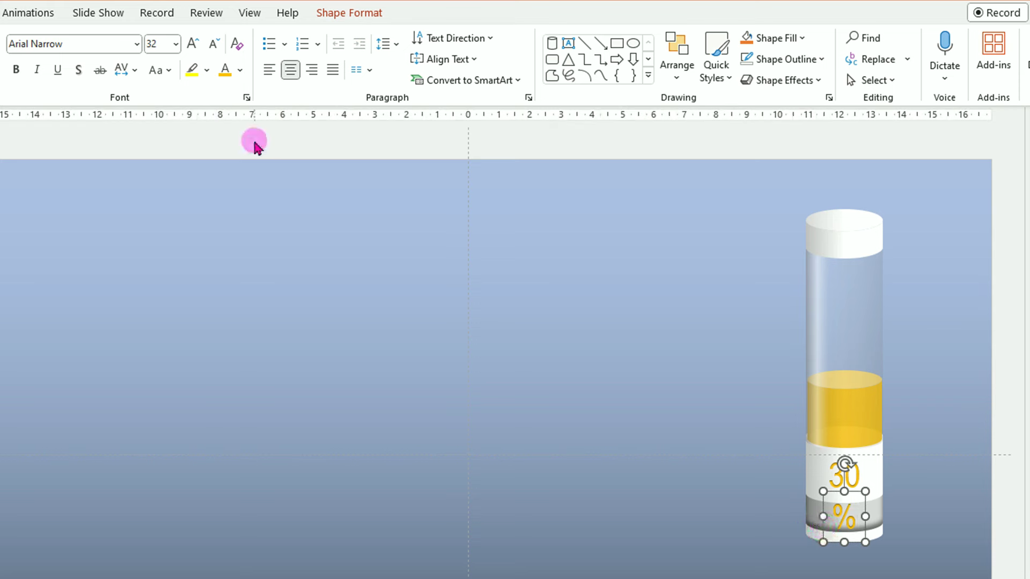
left_click(217, 44)
left_click(217, 44)
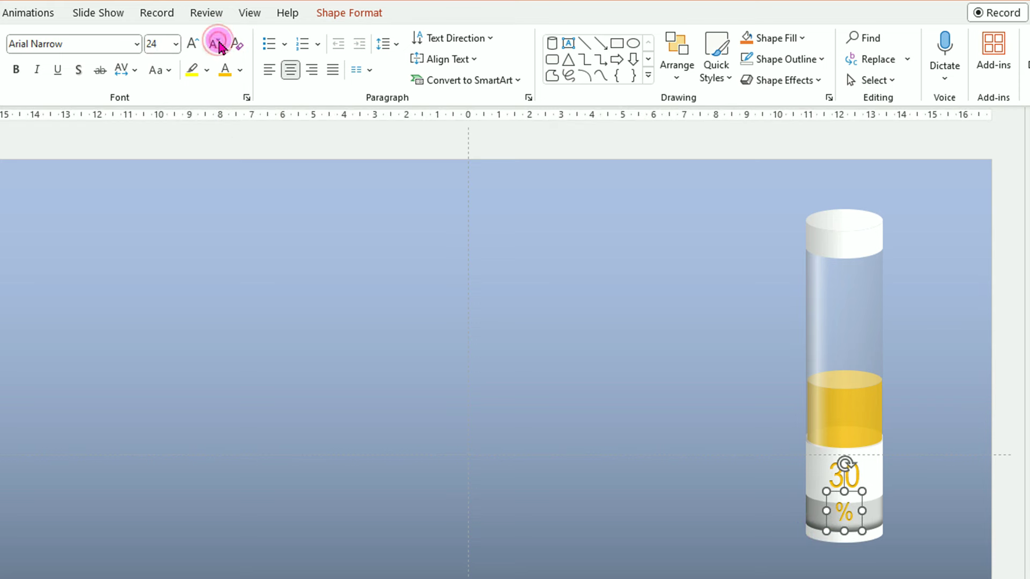
left_click_drag(858, 515, 863, 526)
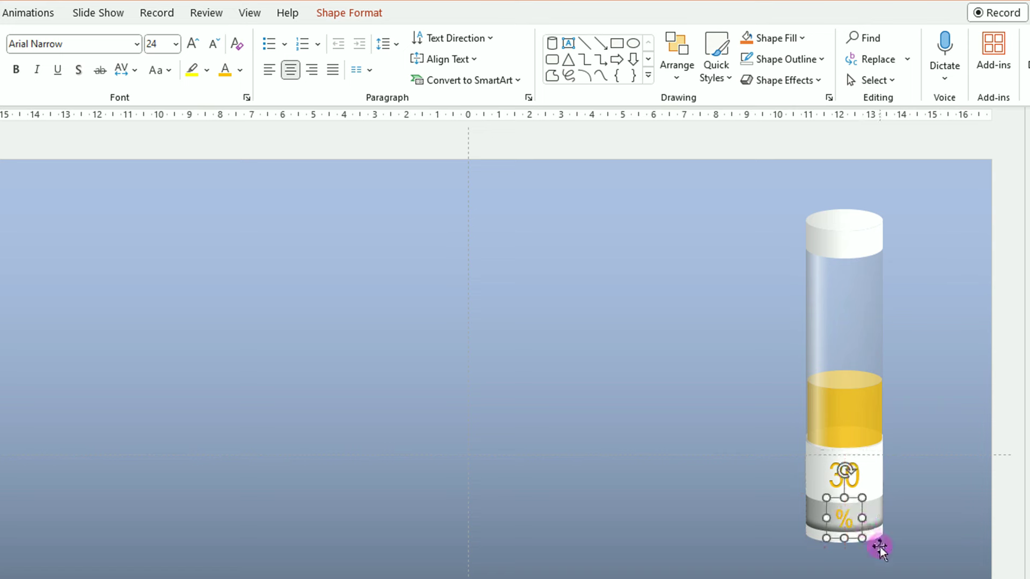
left_click(847, 560)
left_click(845, 531)
left_click(912, 576)
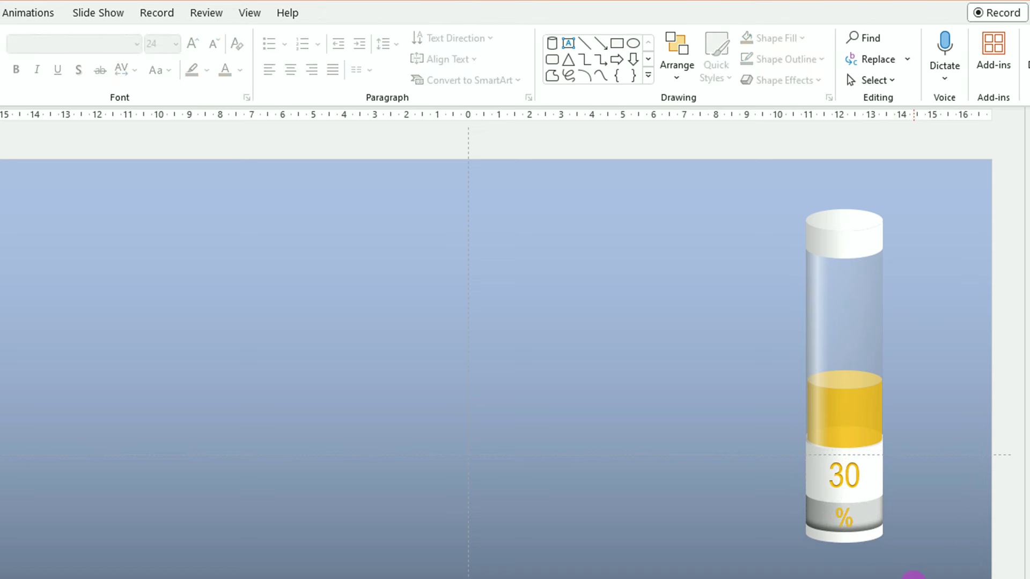
Copy the '%' label to the tube's top cap as a smaller 'JAN' label
left_click(845, 517)
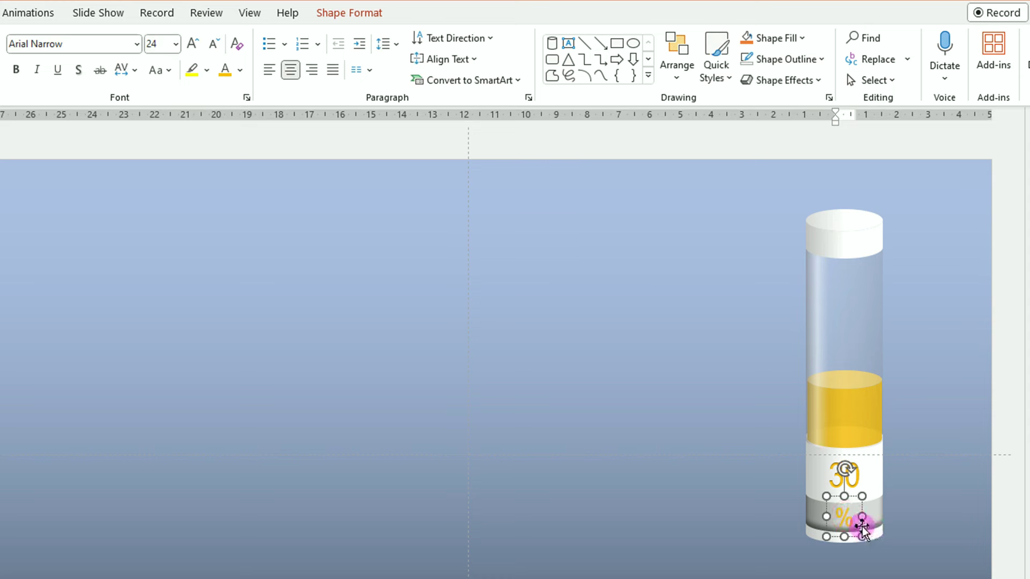
mouse_move(862, 525)
left_mouse_down()
mouse_move(870, 262)
mouse_move(861, 246)
left_mouse_up()
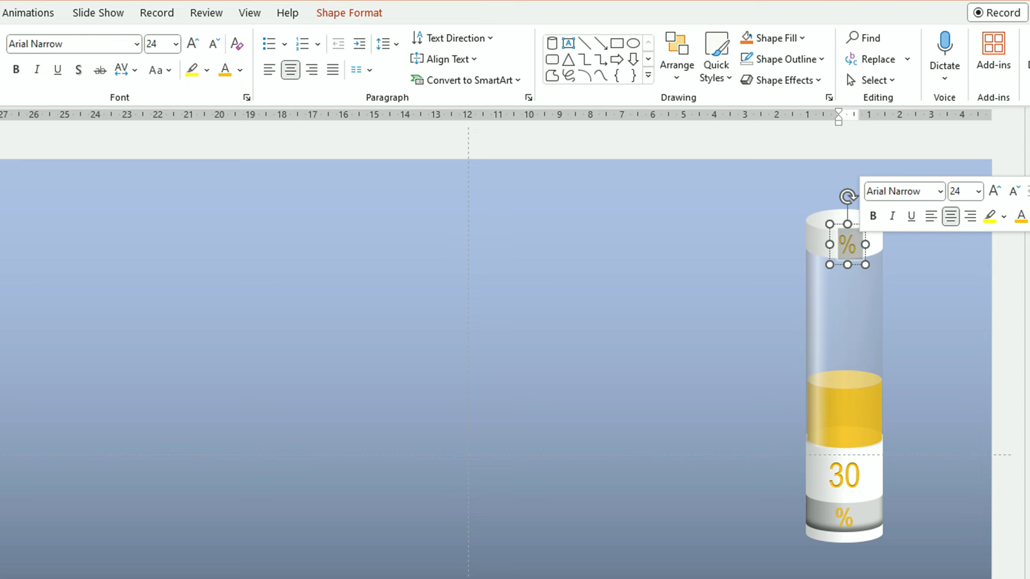
type("JAN")
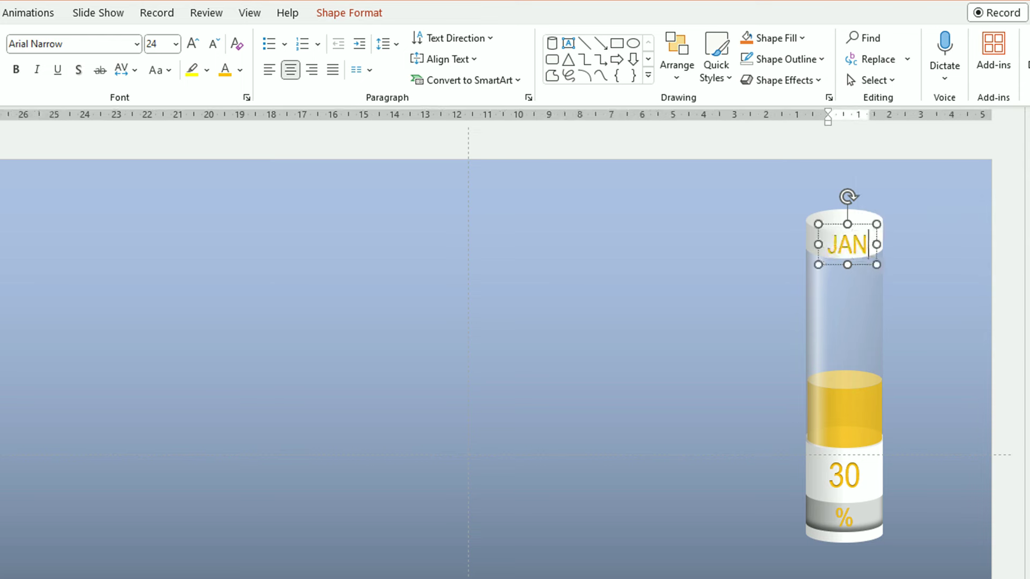
left_click(855, 265)
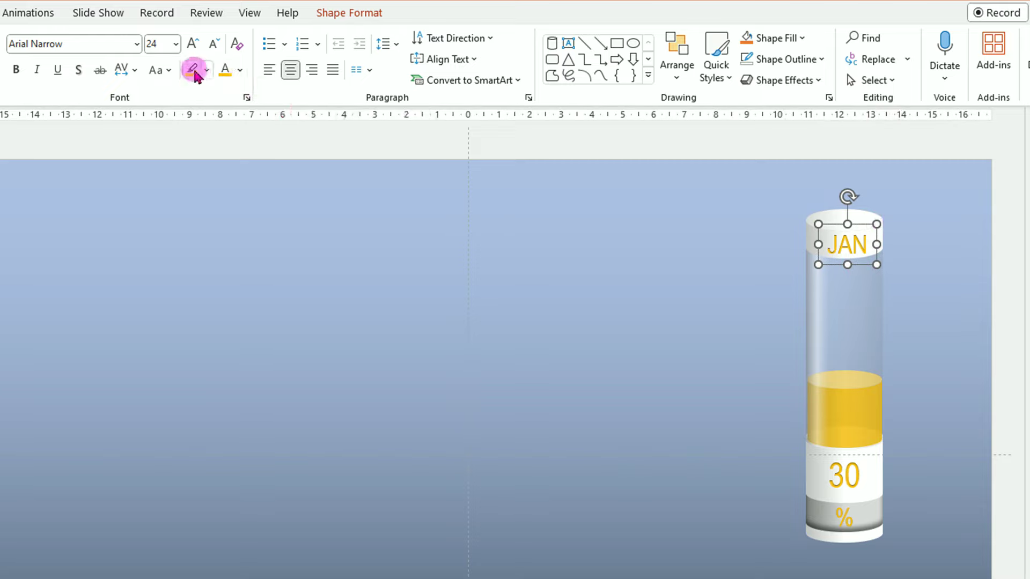
left_click(218, 48)
left_click(855, 246)
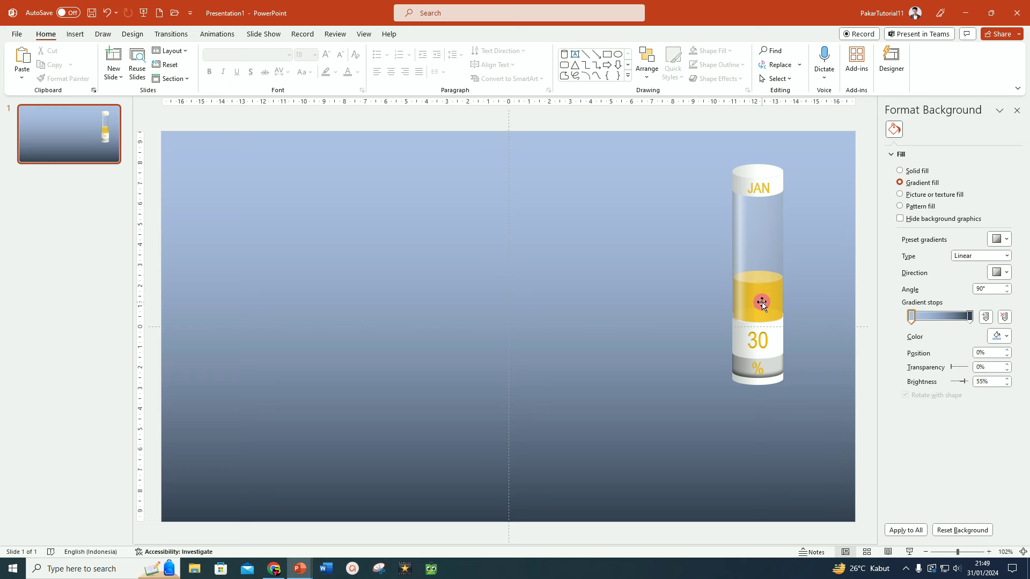
Give the yellow liquid a Wipe entrance starting With Previous
left_click_drag(685, 247, 846, 347)
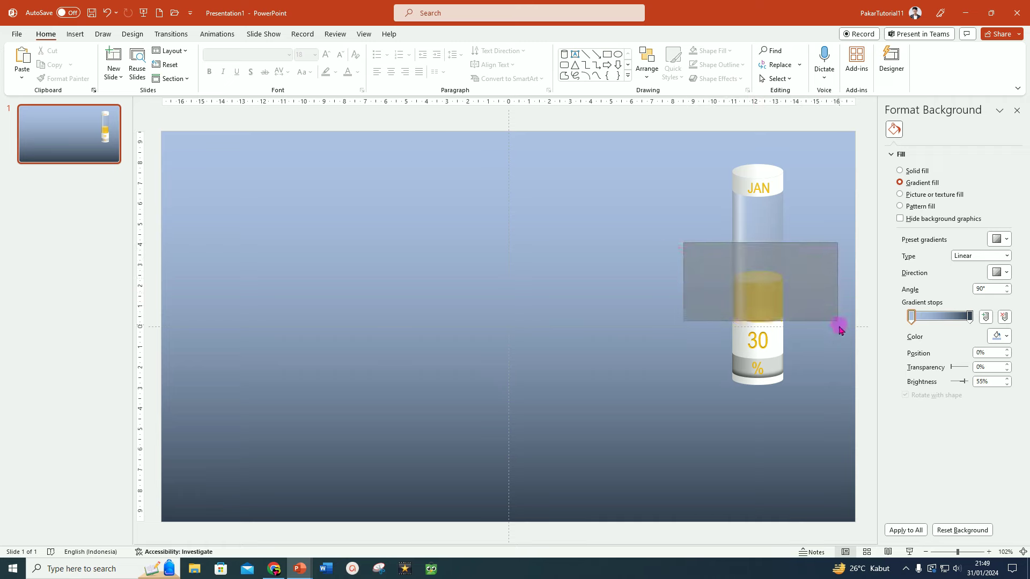
left_click(763, 302)
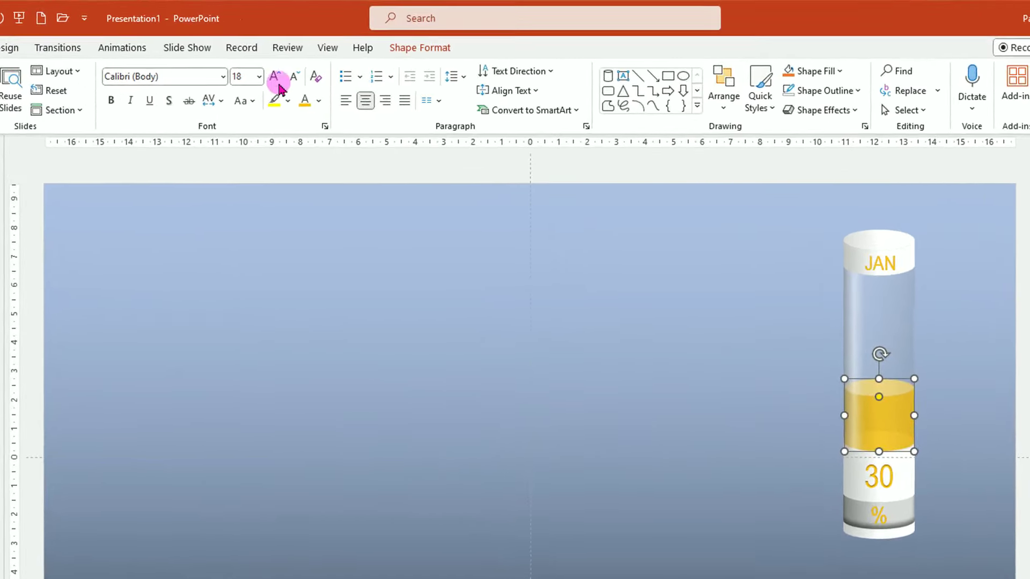
left_click(122, 49)
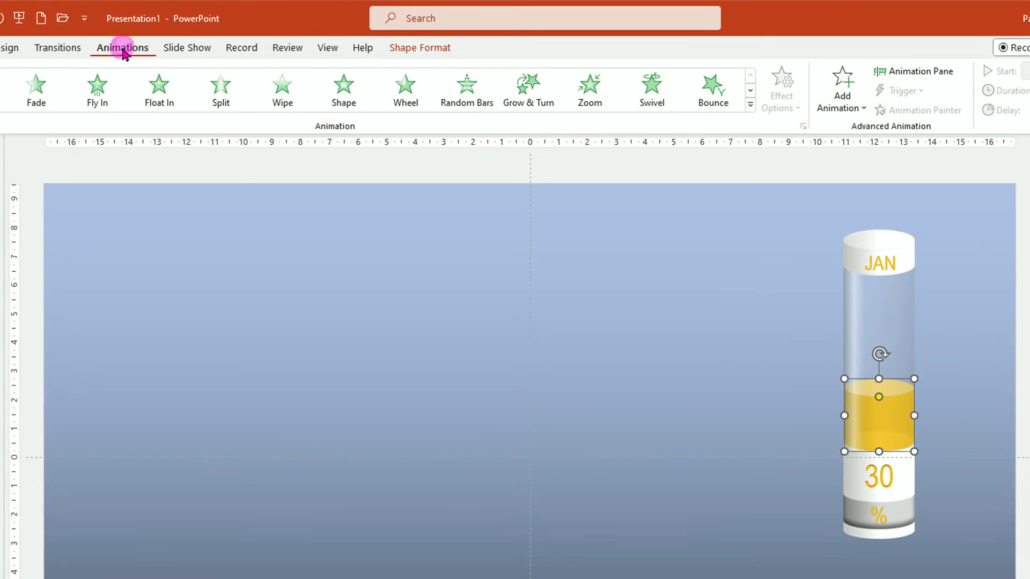
left_click(284, 101)
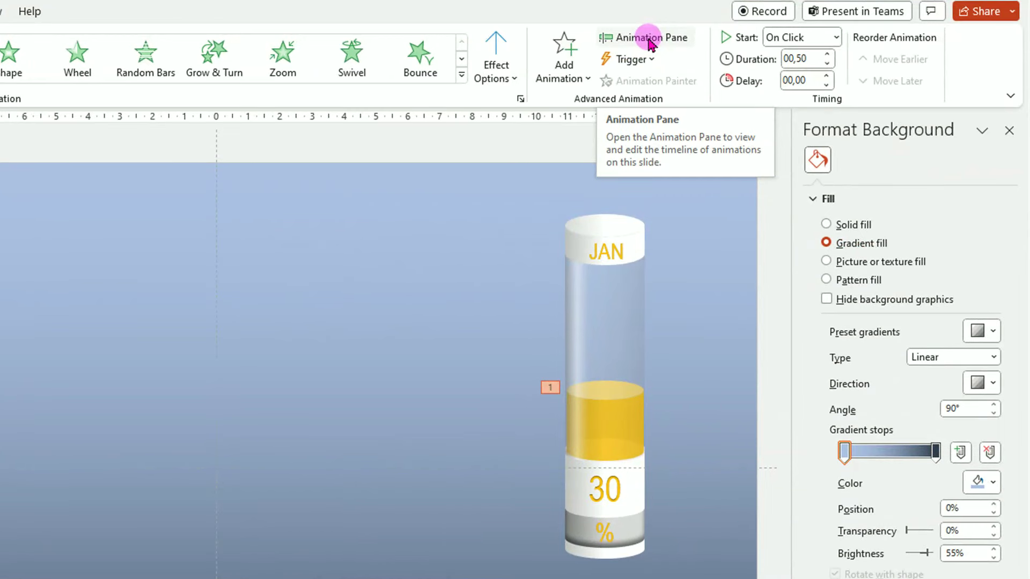
left_click(651, 43)
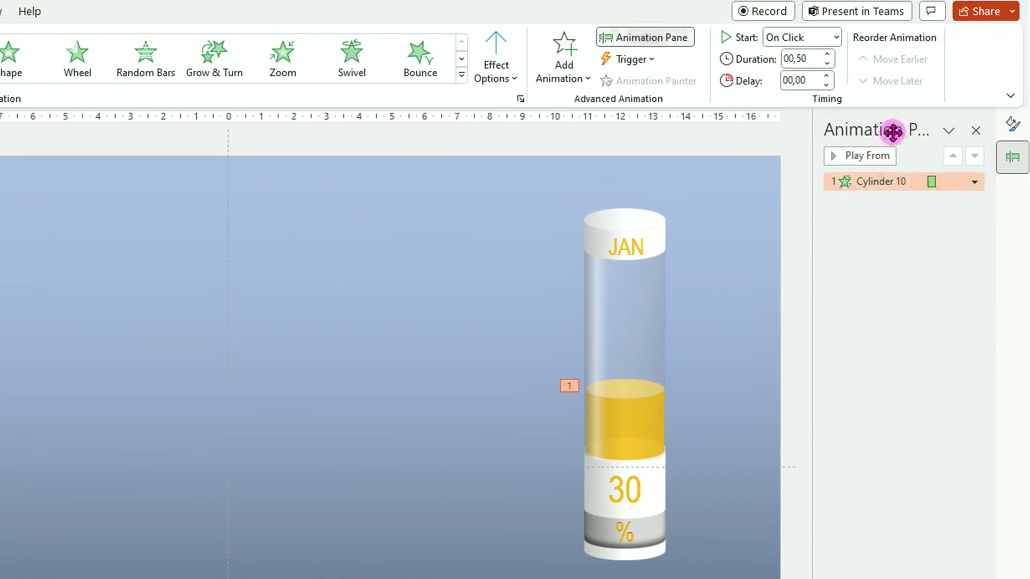
left_click_drag(814, 277, 675, 280)
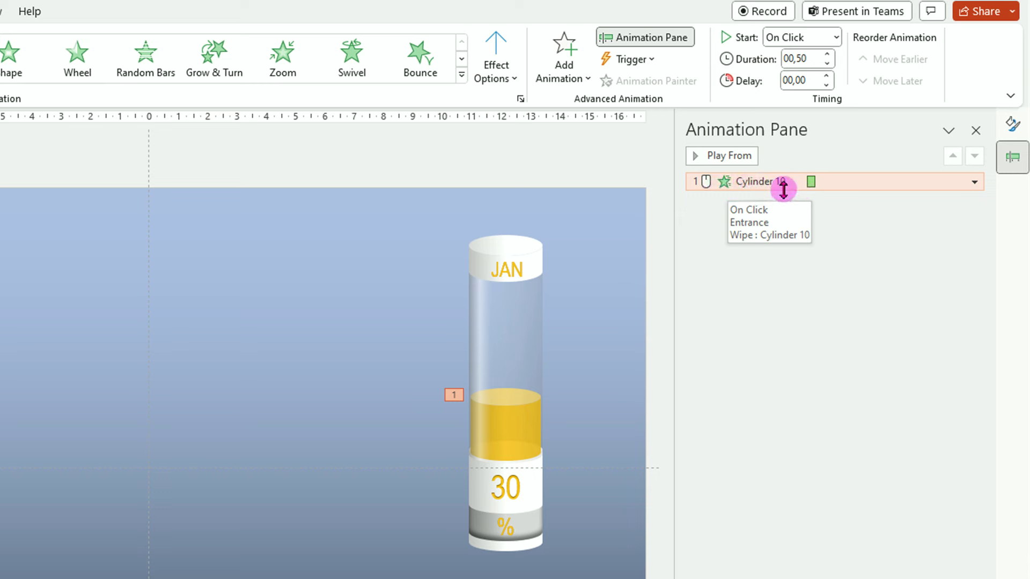
left_click(833, 47)
left_click(816, 80)
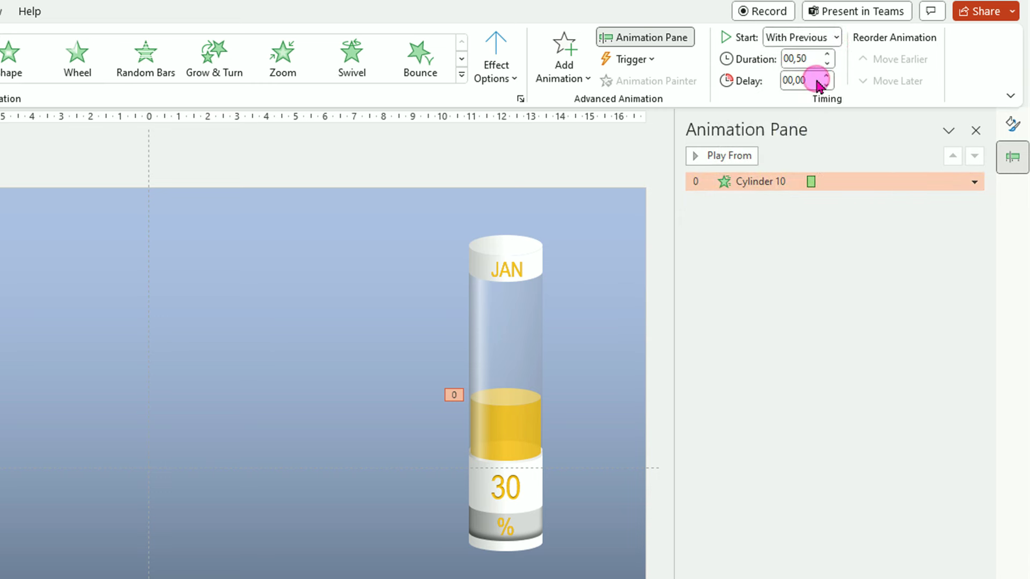
Apply a Float In entrance animation to the '30' label
left_click(513, 489)
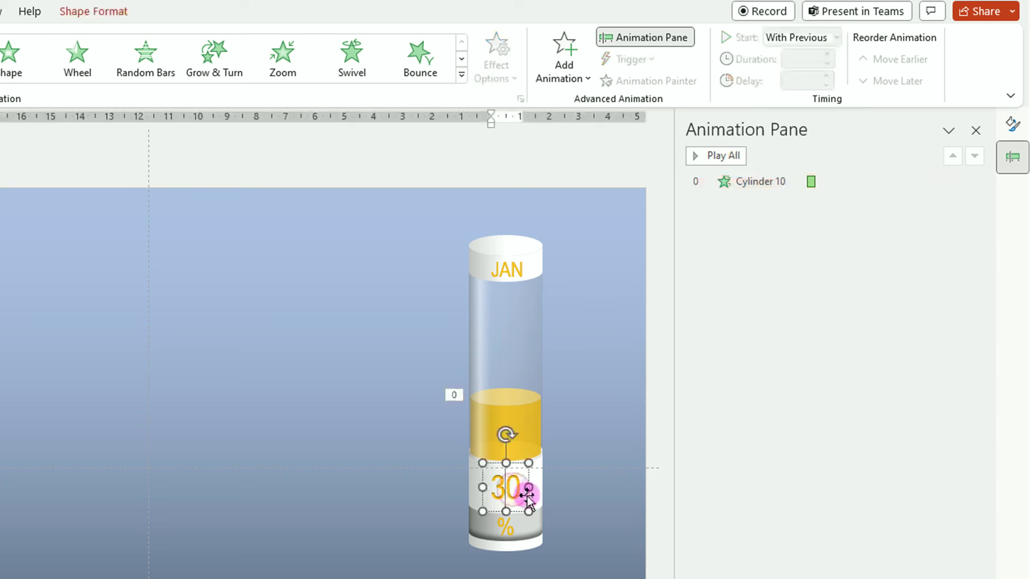
left_click(528, 495)
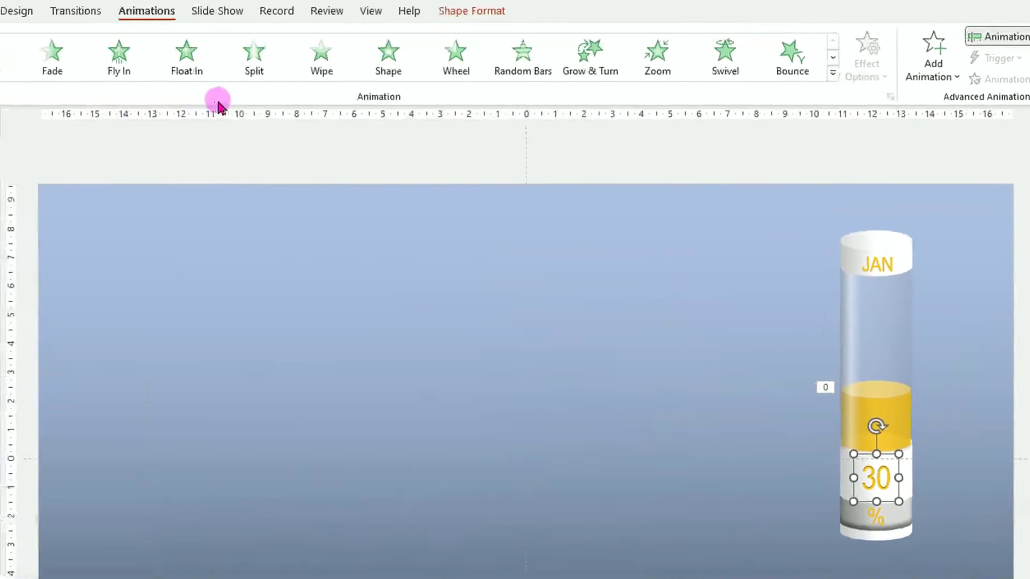
left_click(194, 68)
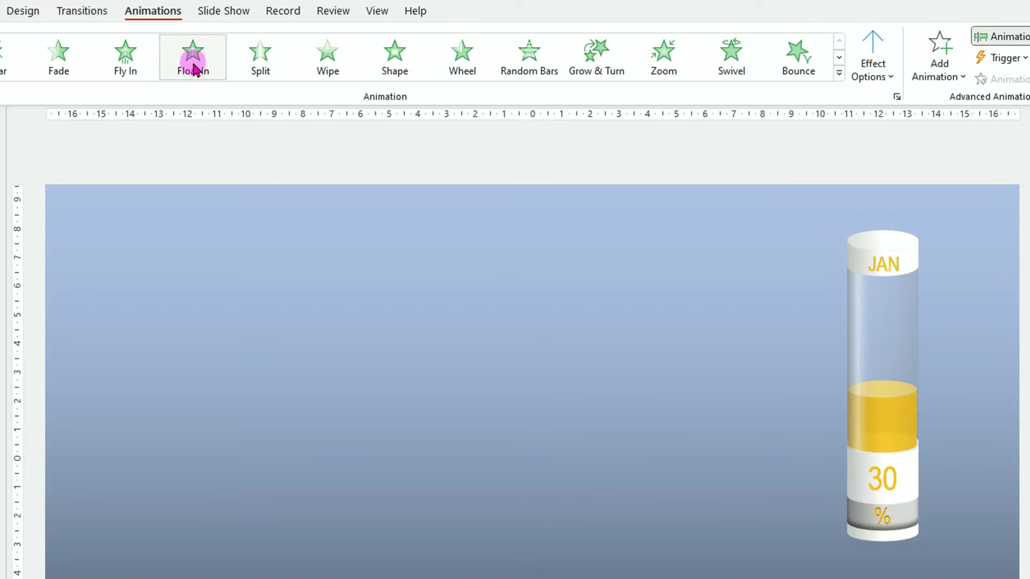
left_click(812, 485)
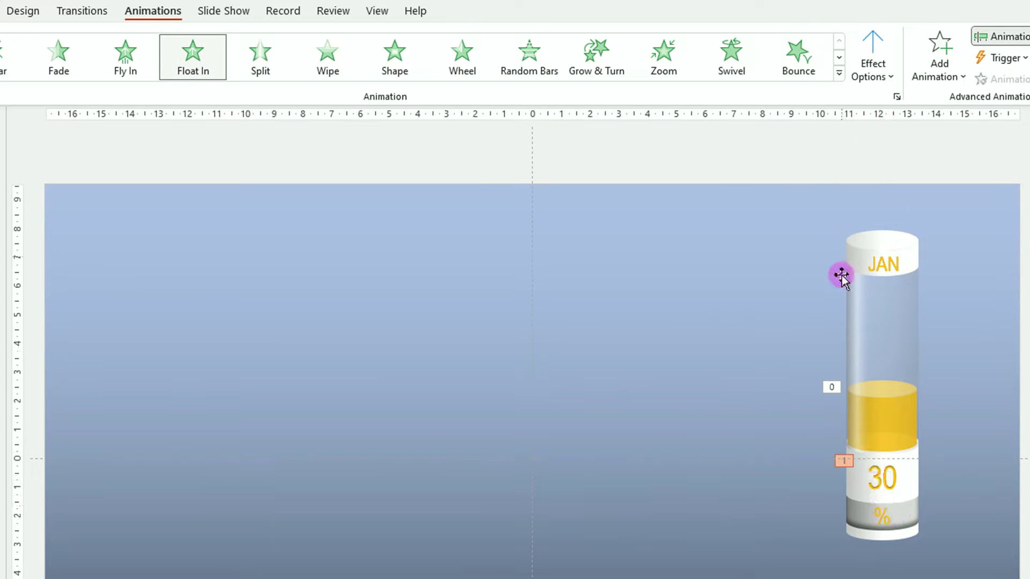
left_click(892, 79)
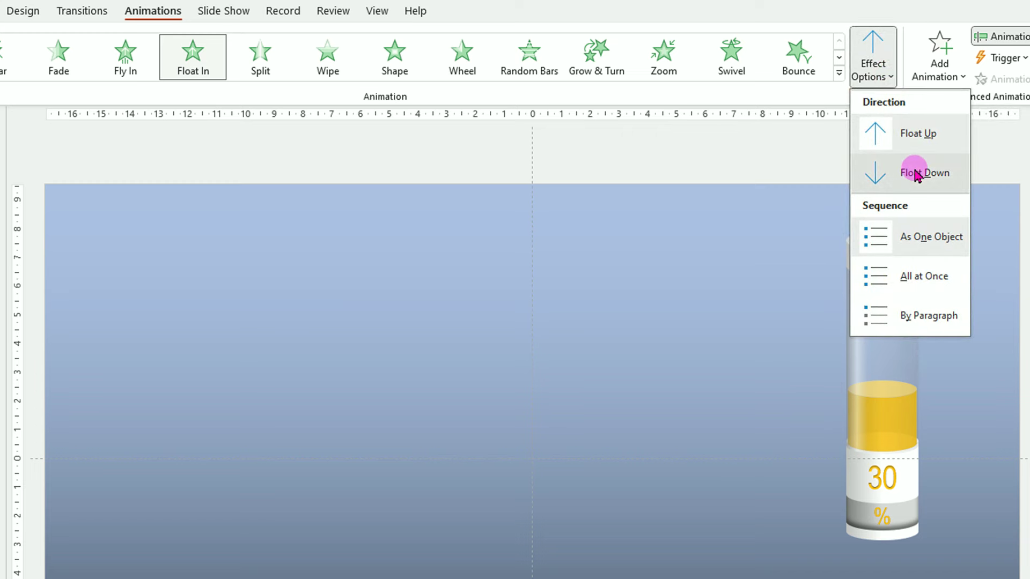
Switch the 30 label's entrance to Float Down, starting After Previous with a 0,5 s (Very Fast) duration
left_click(915, 172)
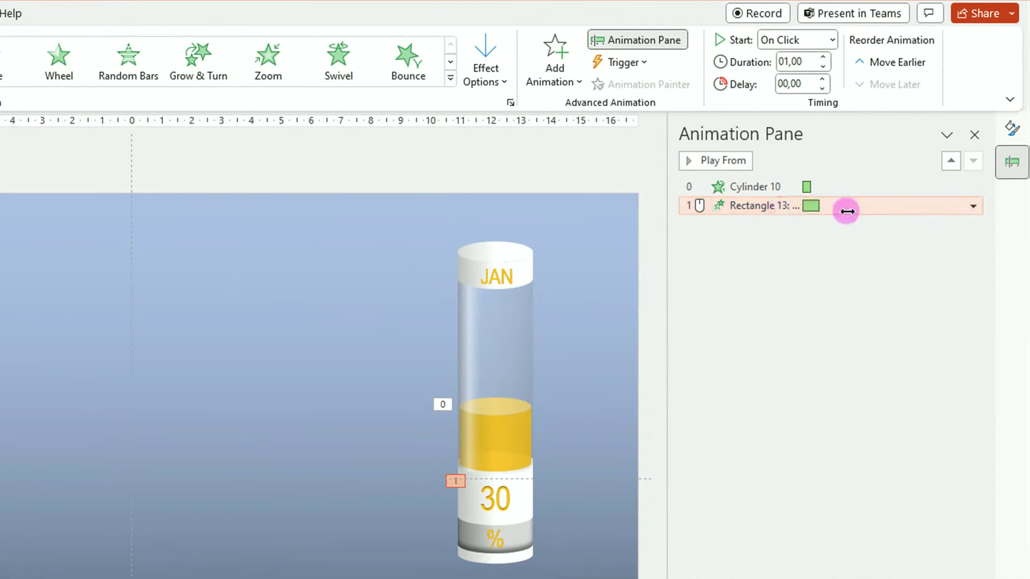
left_click(973, 206)
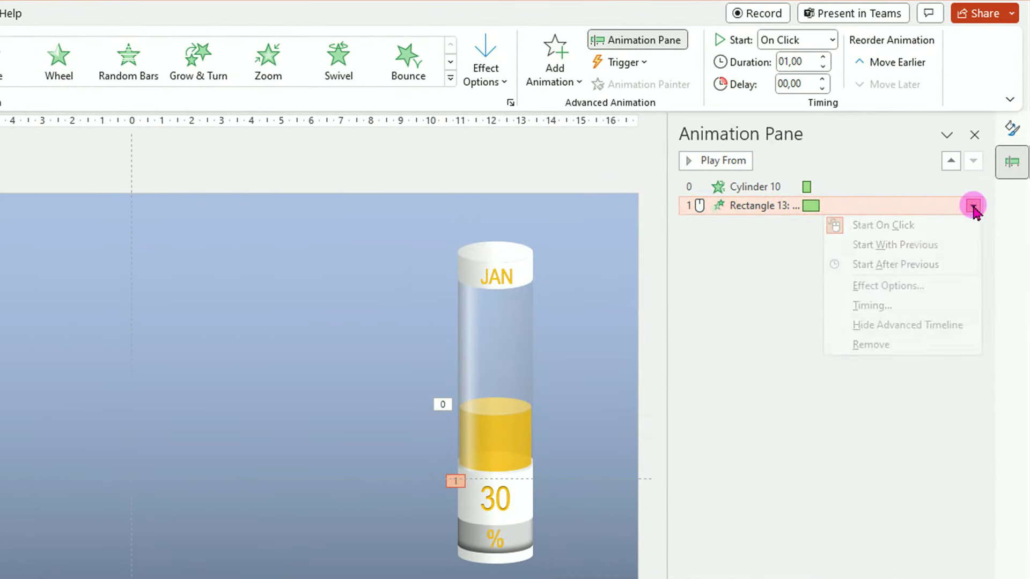
left_click(899, 310)
left_click_drag(225, 285, 735, 311)
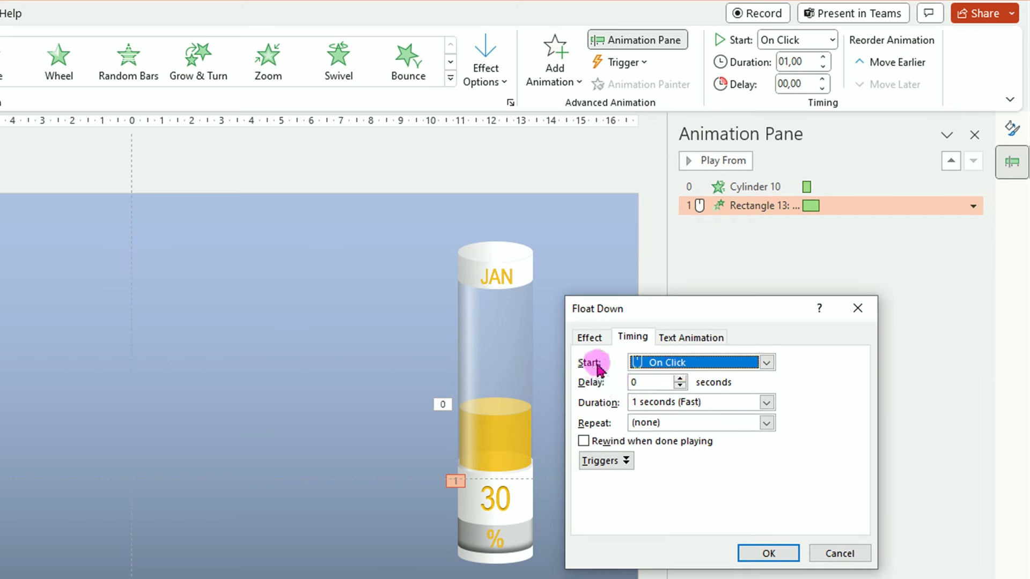
left_click(767, 362)
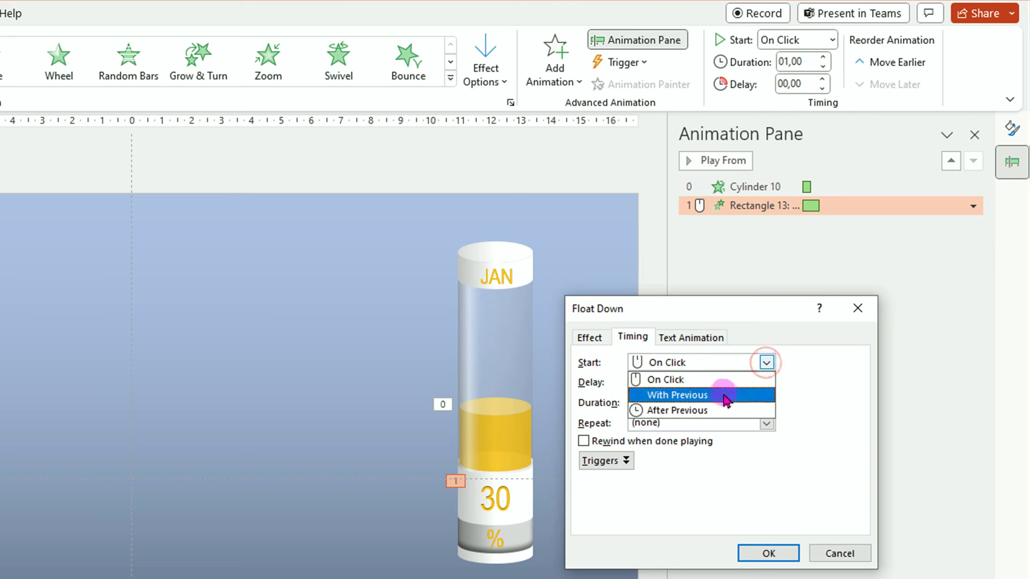
left_click(704, 411)
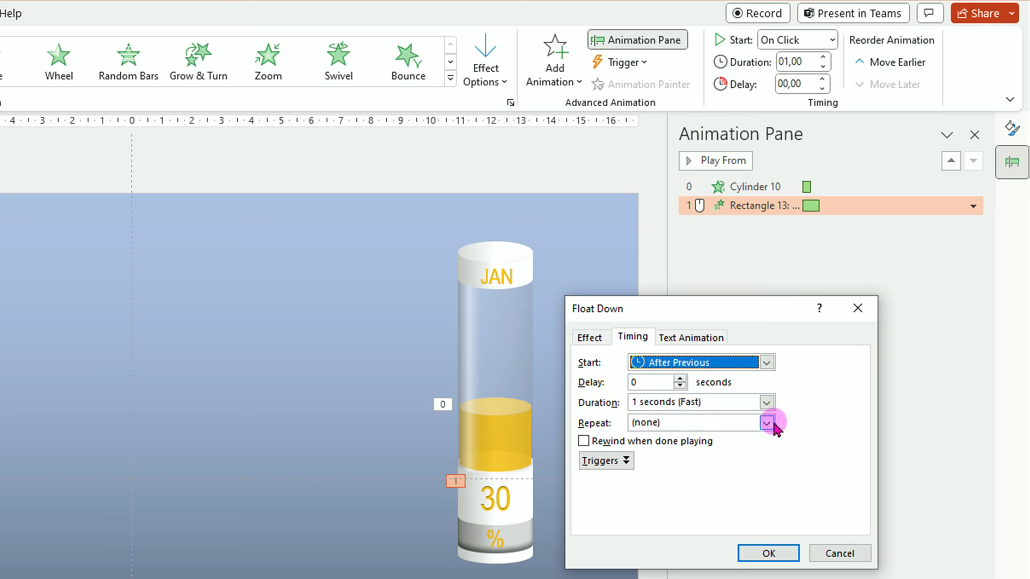
left_click(767, 403)
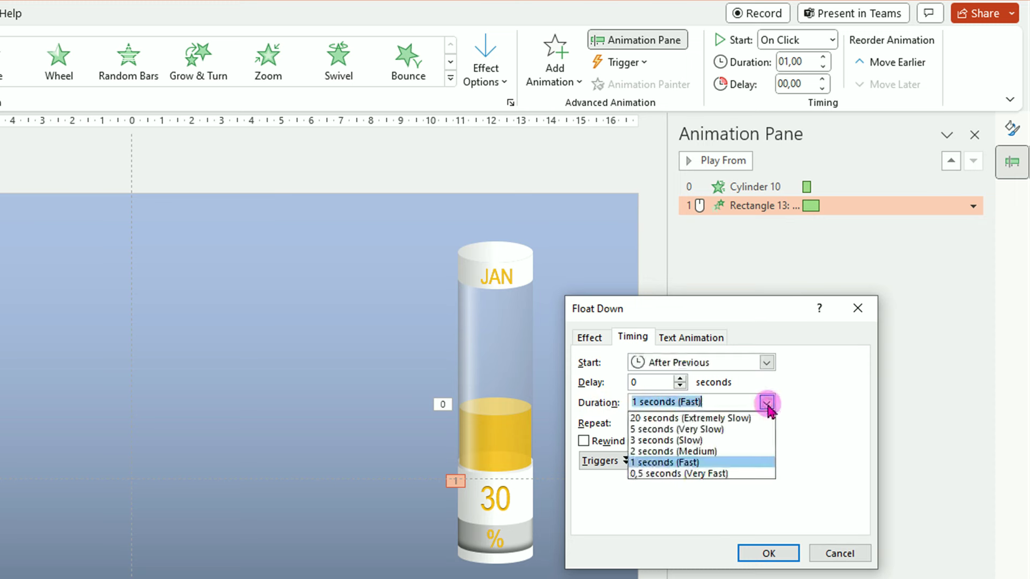
left_click(708, 474)
left_click(771, 554)
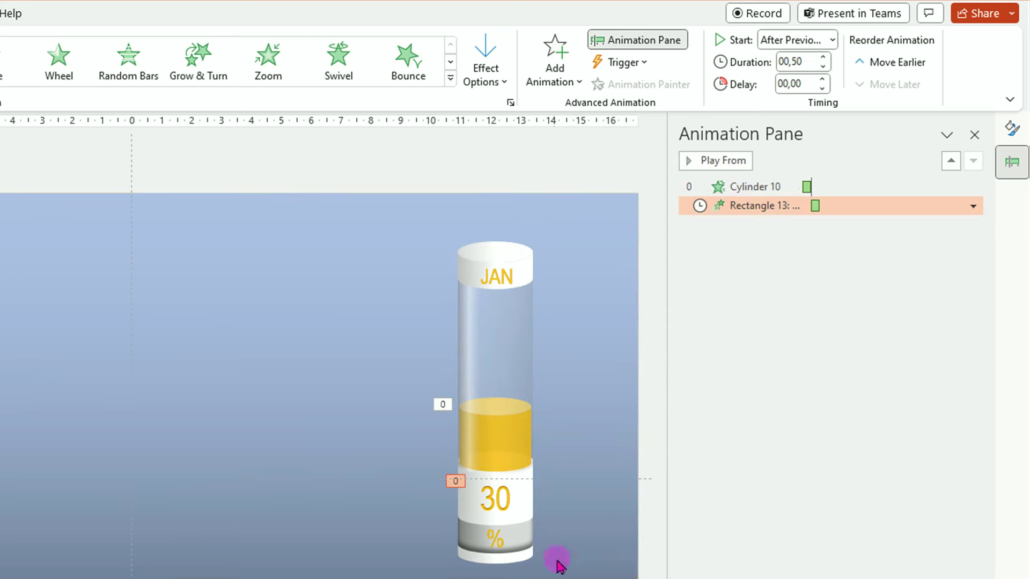
left_click(497, 540)
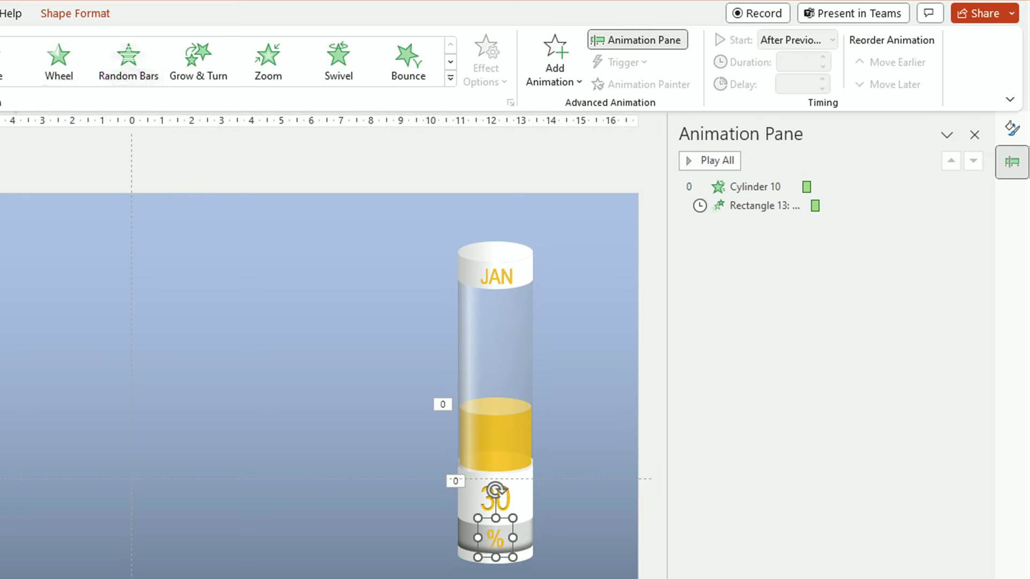
Apply a Float In entrance to the % label with the Float Down direction
left_click(56, 89)
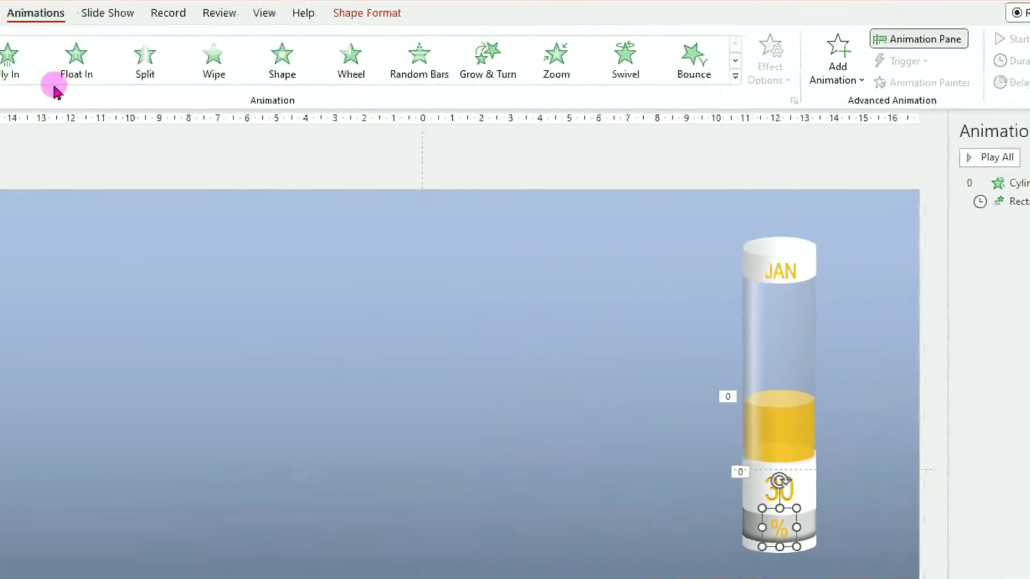
left_click(178, 67)
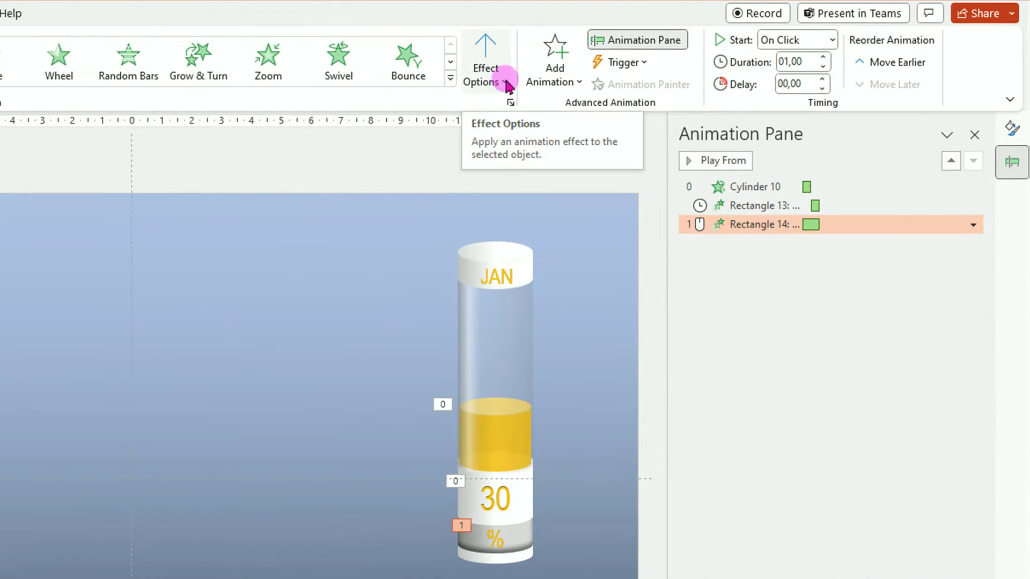
left_click(507, 85)
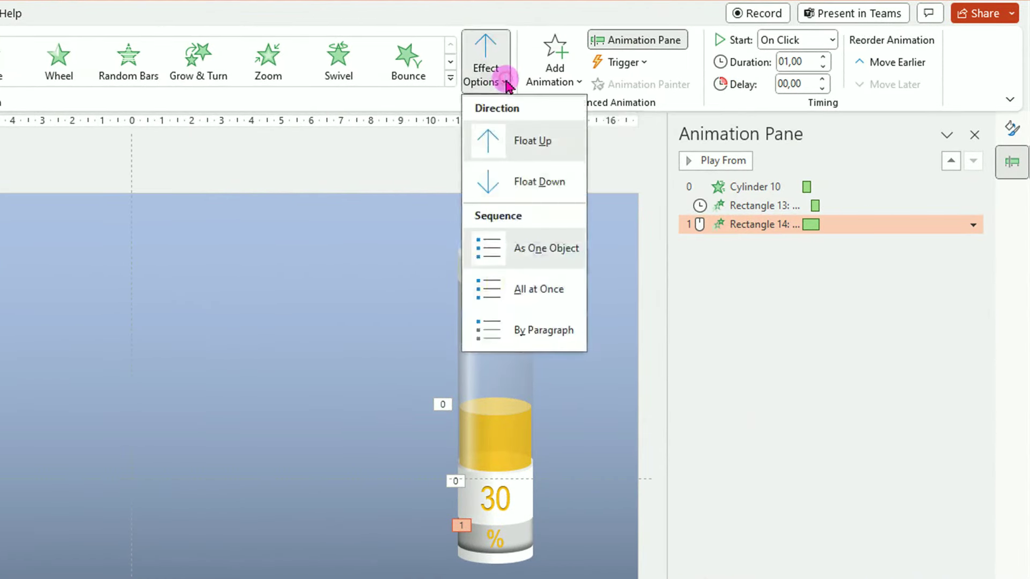
left_click(491, 183)
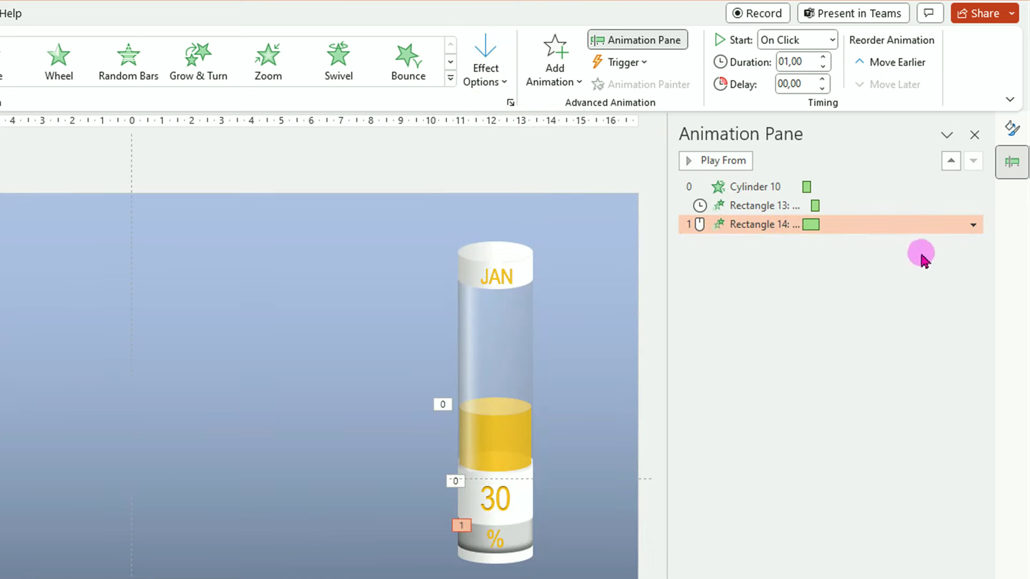
Set the % label's animation to start With Previous and last 0,5 seconds
left_click(972, 226)
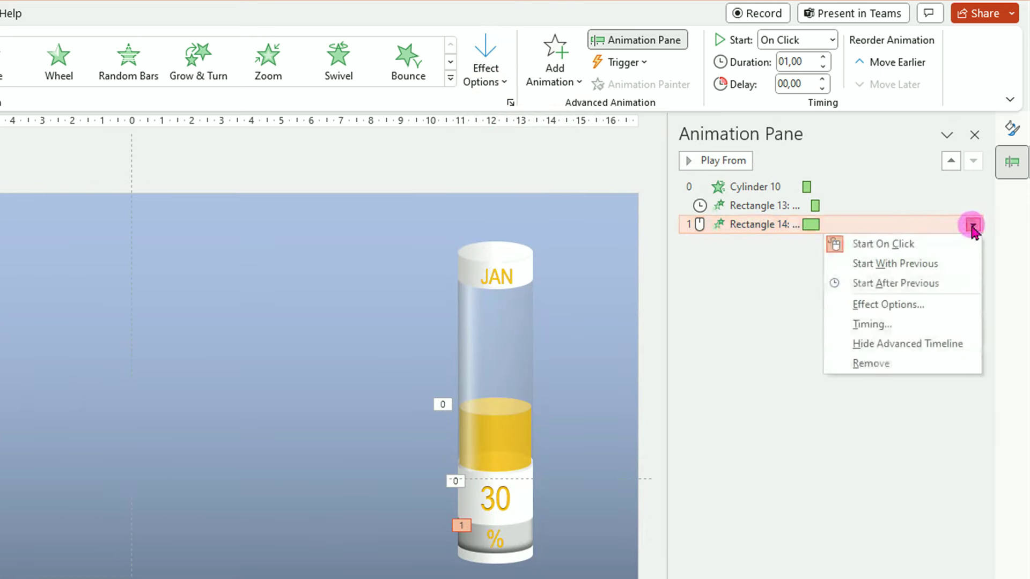
left_click(885, 324)
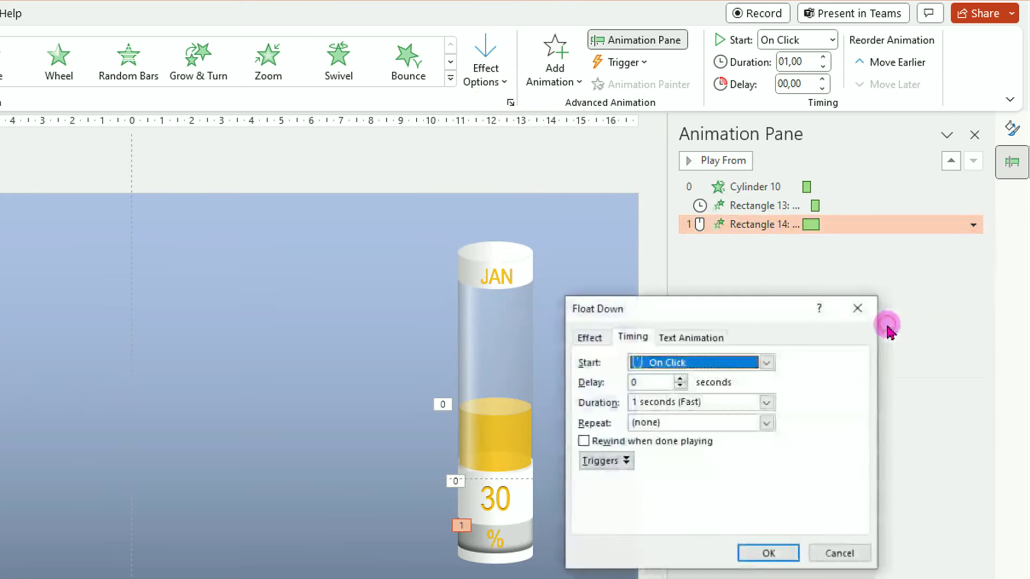
left_click(766, 363)
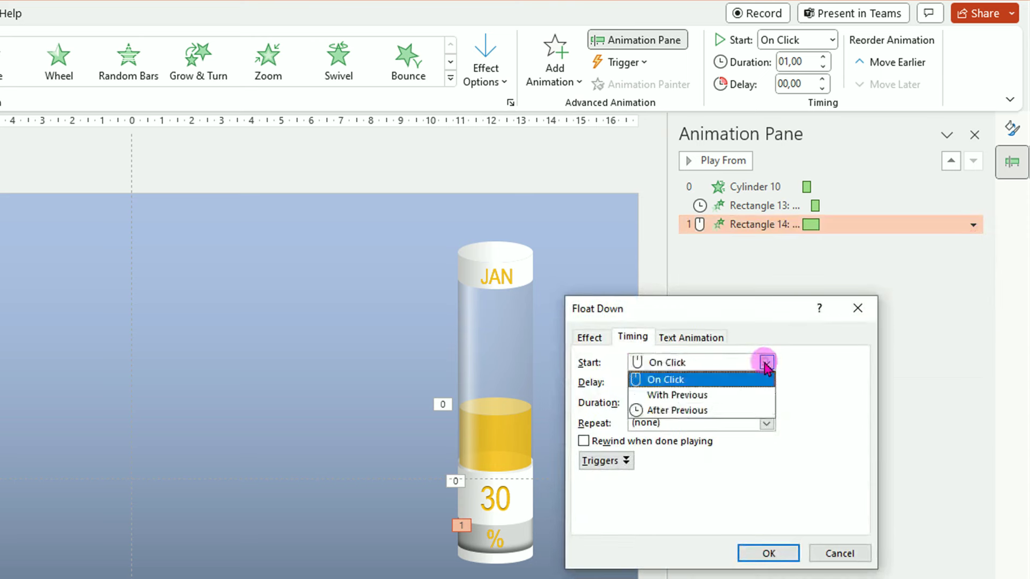
left_click(707, 395)
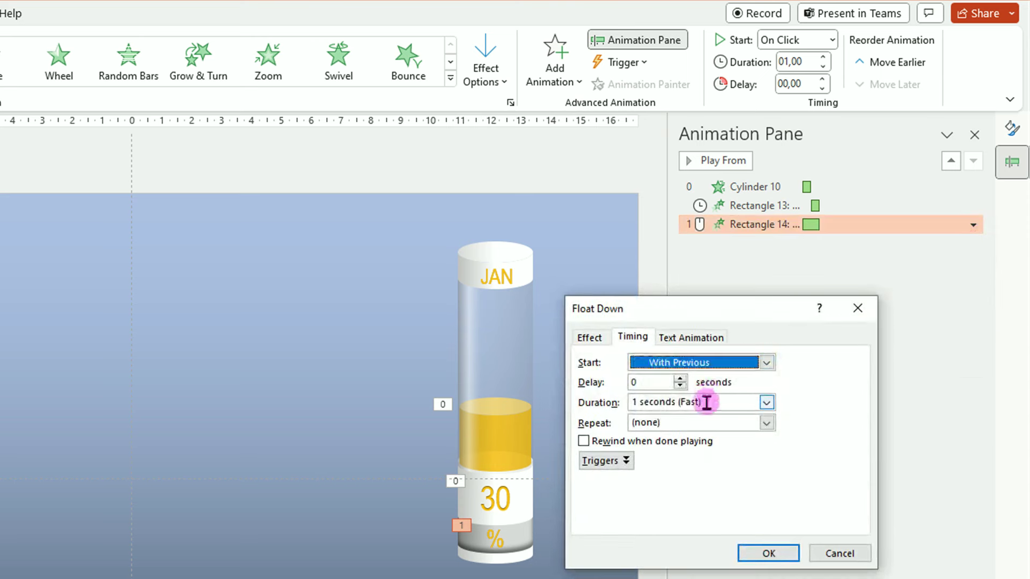
left_click(766, 402)
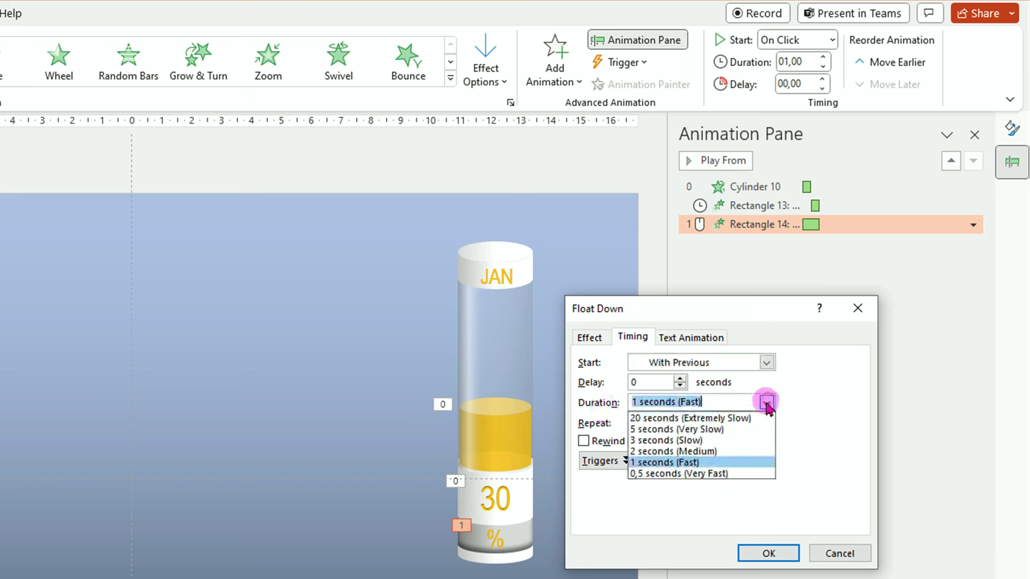
left_click(700, 475)
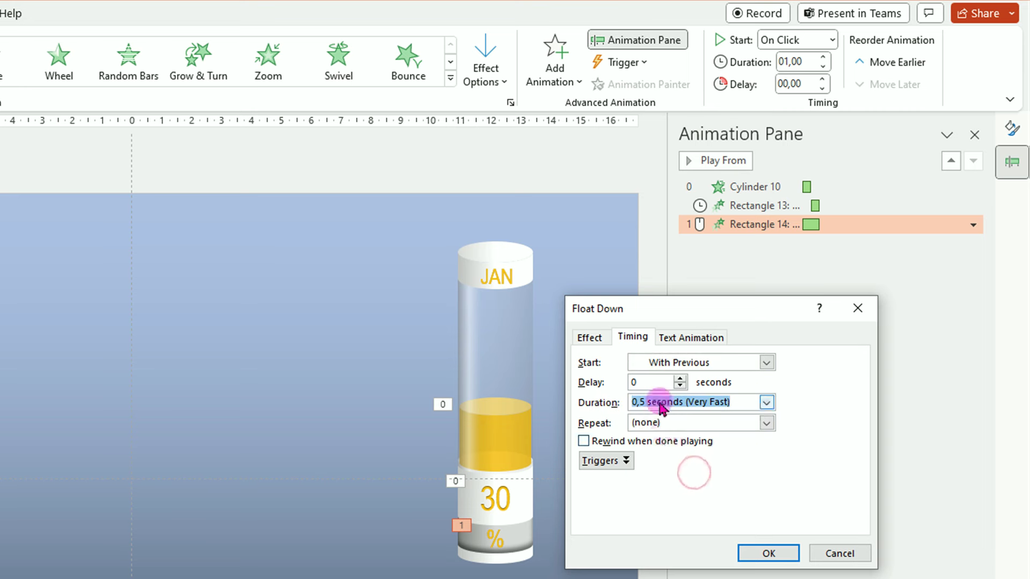
left_click(766, 553)
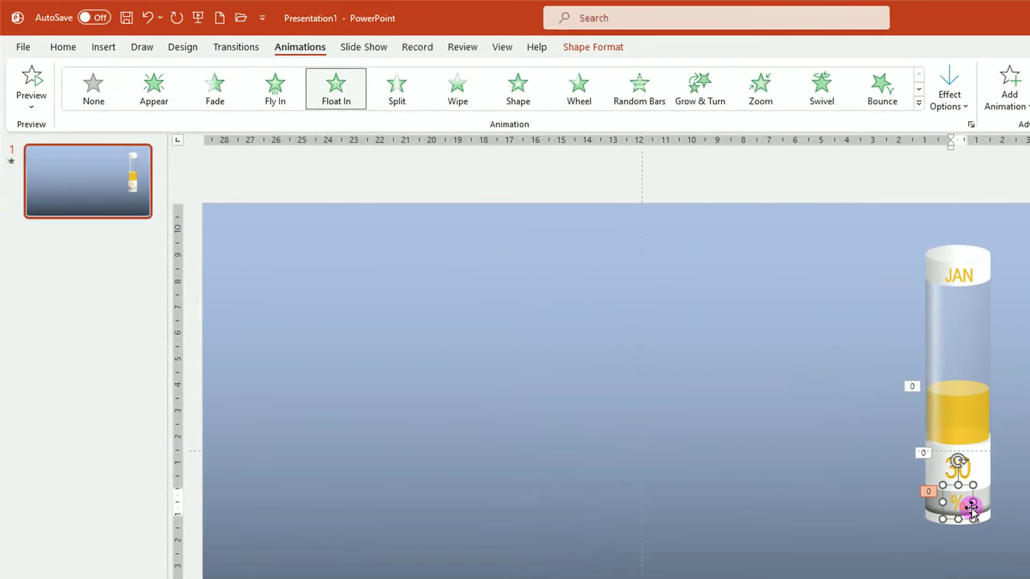
Change the % label's font colour from gold to black
left_click(972, 506)
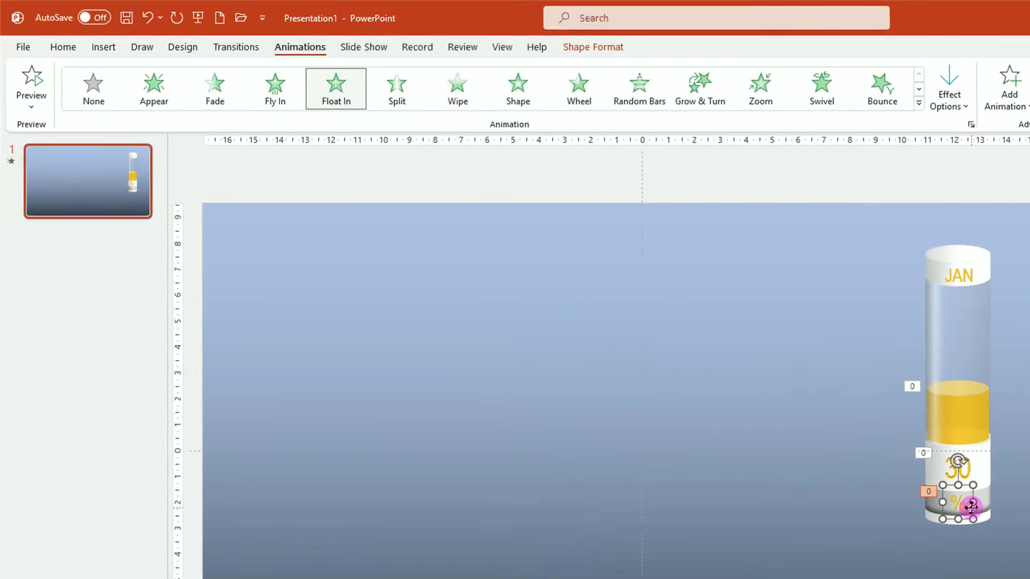
left_click(63, 47)
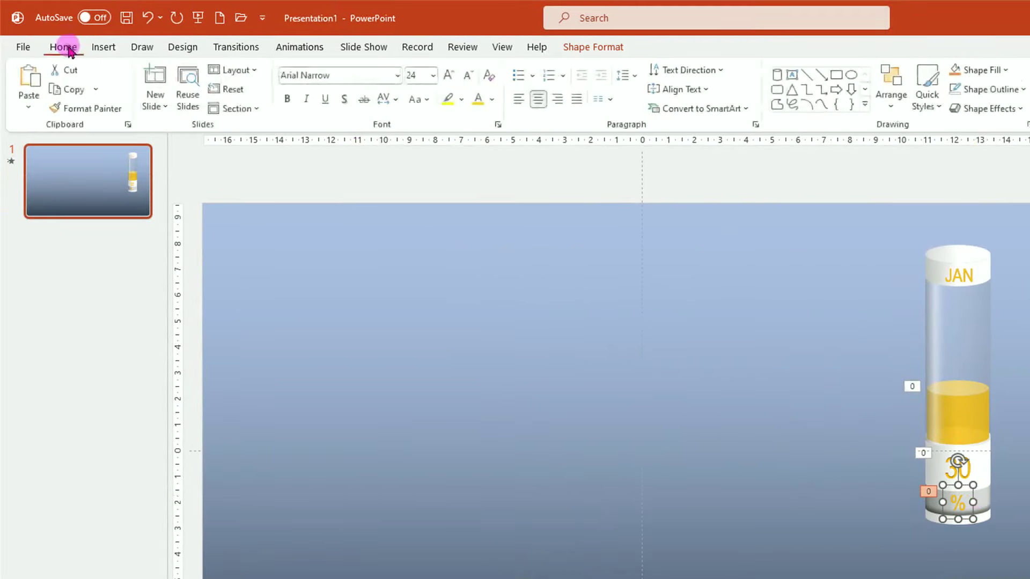
left_click(493, 99)
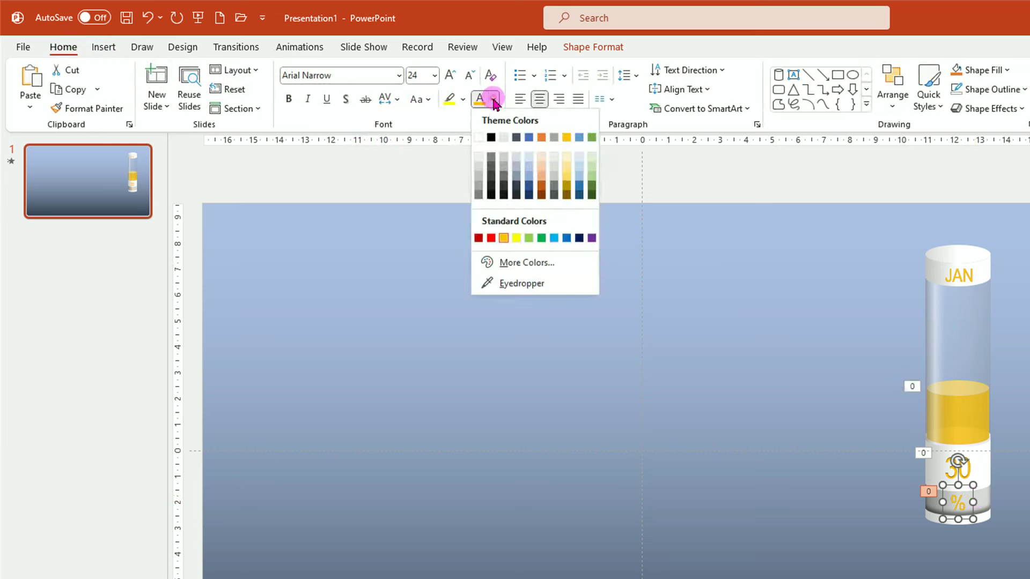
left_click(491, 137)
left_click(989, 554)
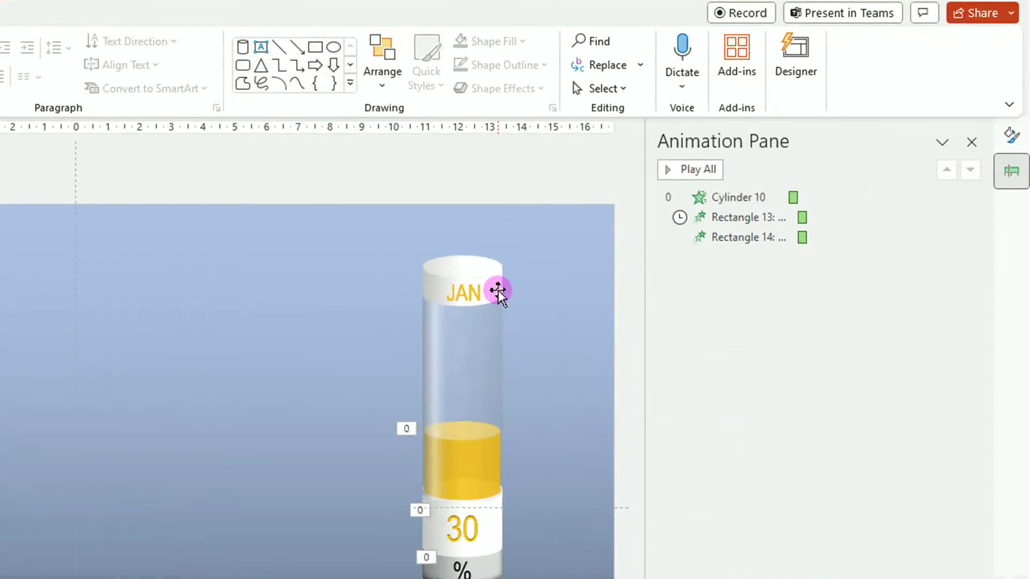
Add an Offset: Bottom shadow to the JAN cap, then group the JAN label and cap shapes with Ctrl+G
left_click(497, 291)
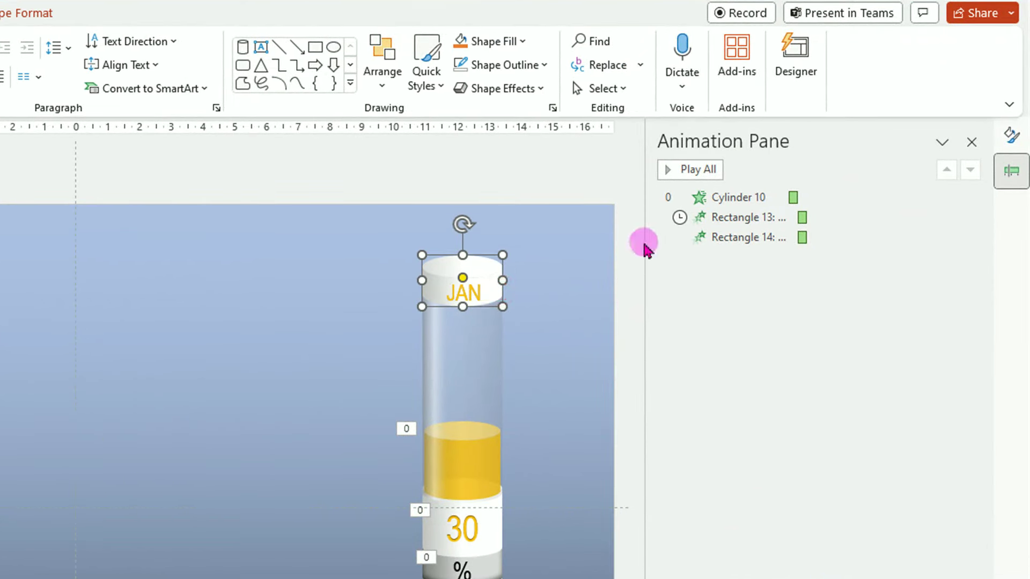
left_click(540, 92)
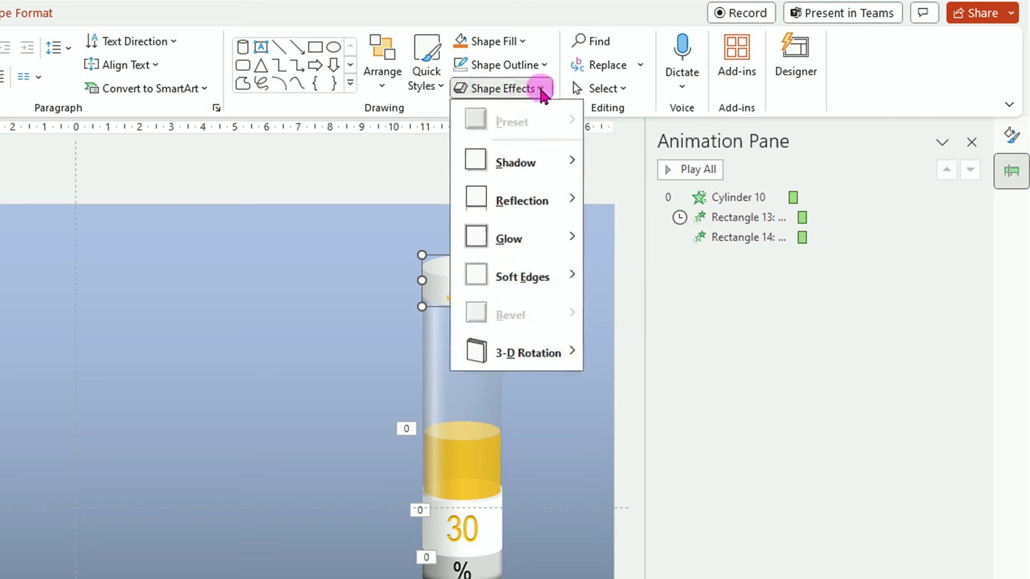
mouse_move(515, 163)
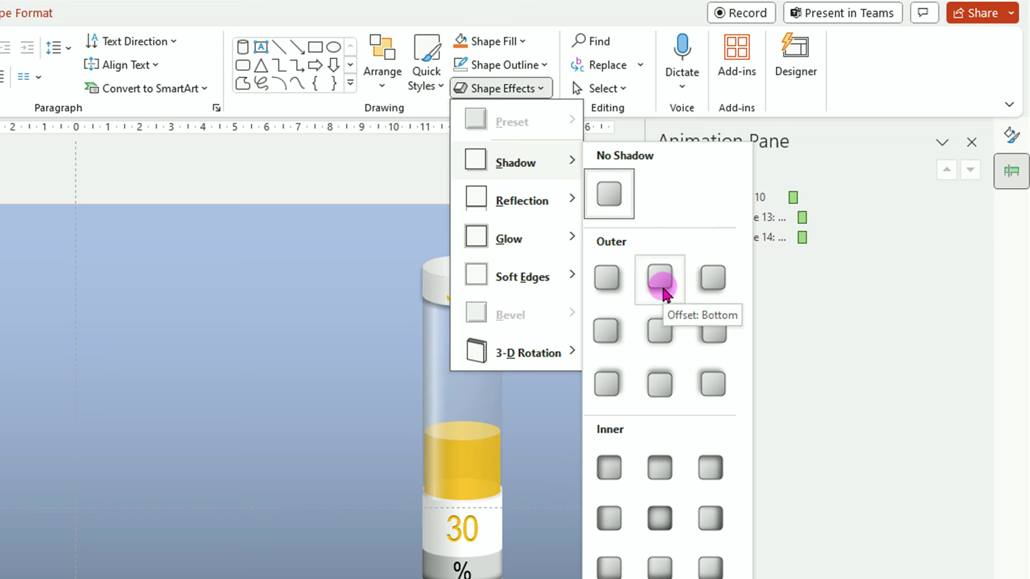
left_click(663, 290)
left_click(555, 318)
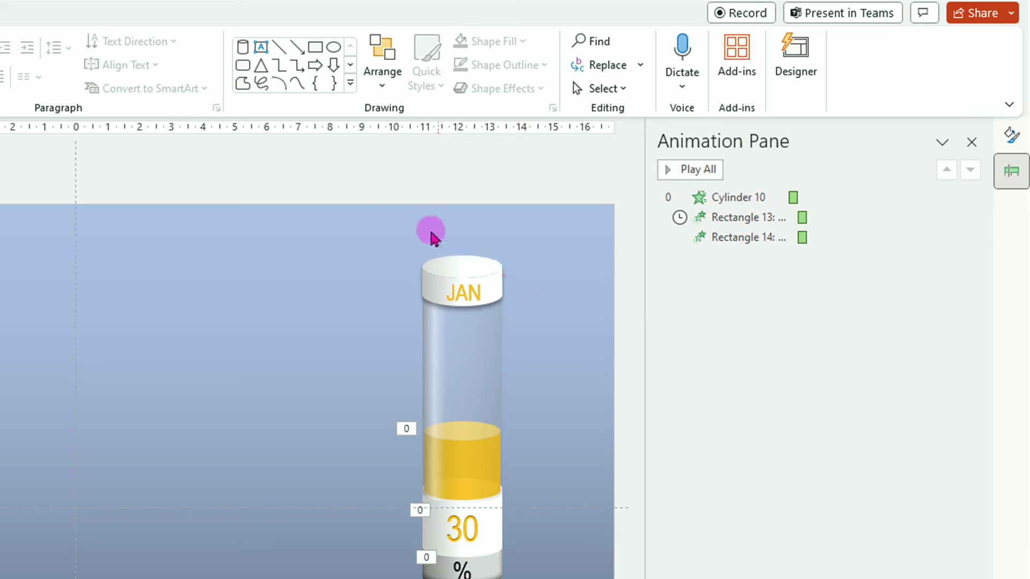
left_click_drag(369, 222, 562, 346)
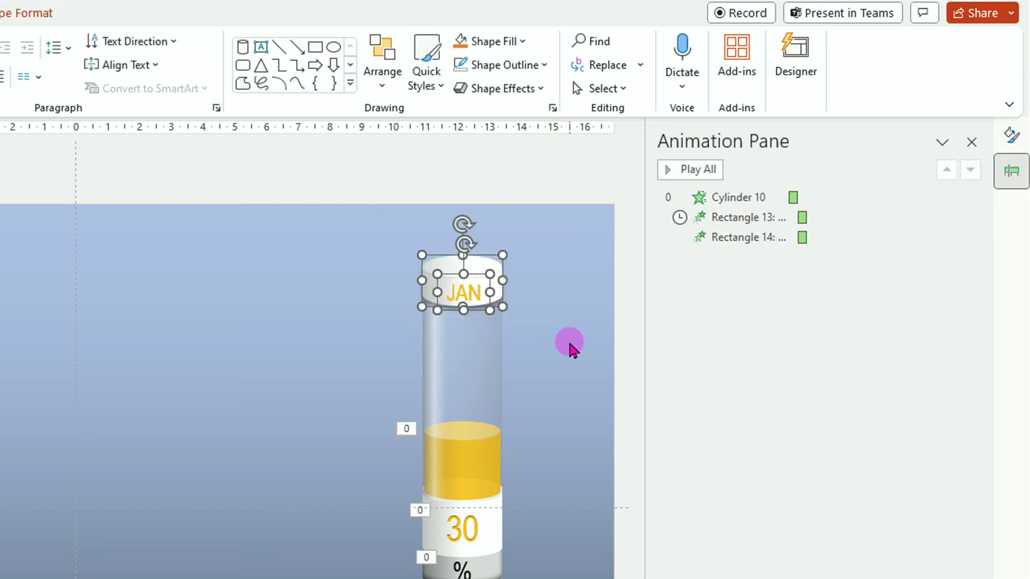
key("ctrl+g")
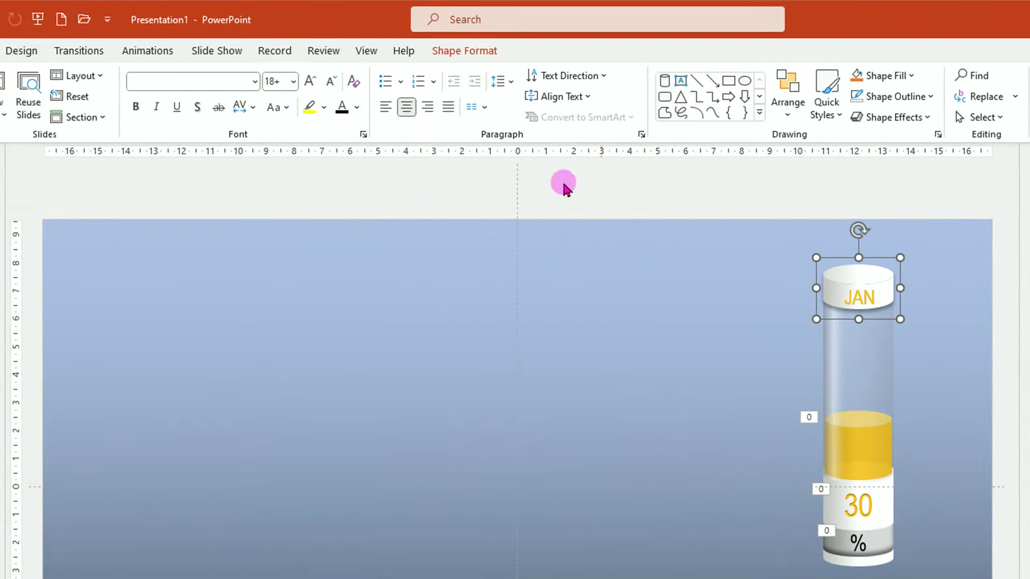
Apply a Fly In entrance From Top to the JAN group, starting With Previous
left_click(144, 52)
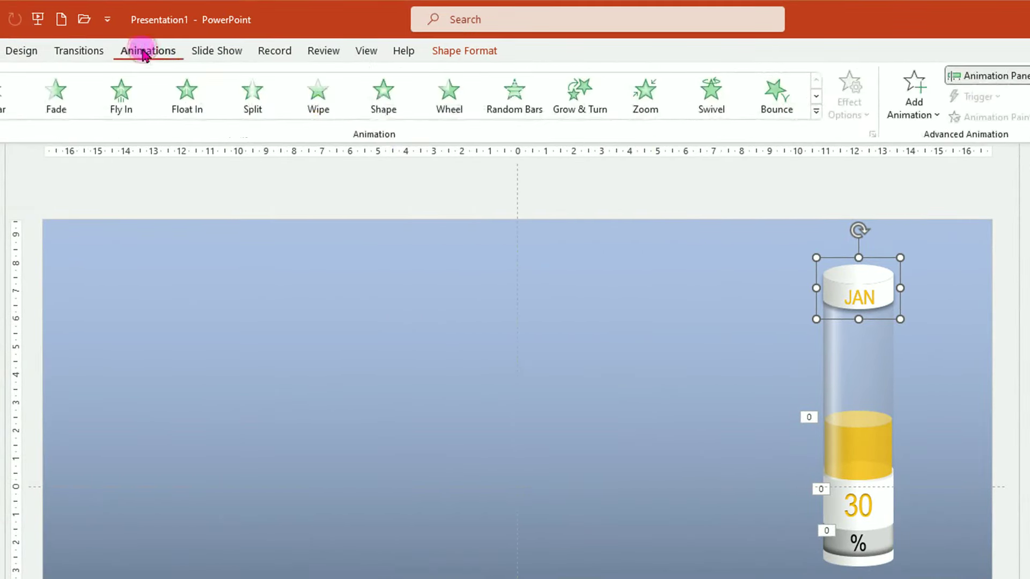
left_click(122, 110)
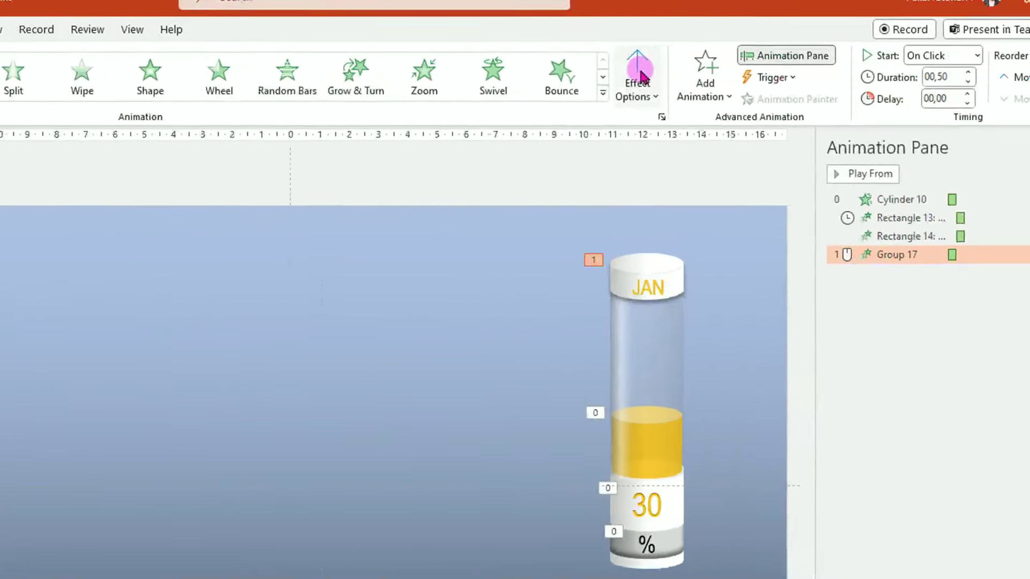
left_click(656, 97)
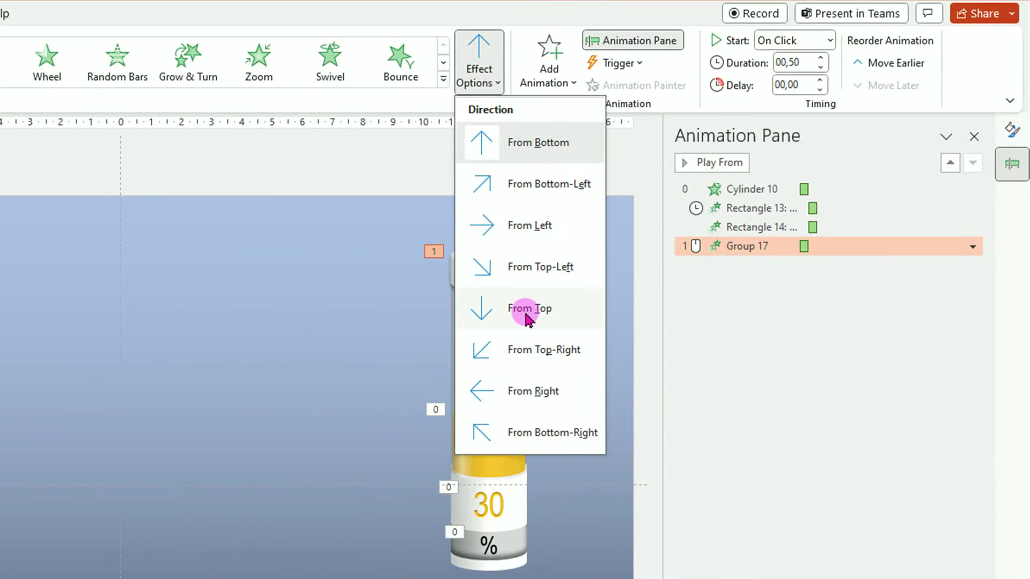
left_click(525, 310)
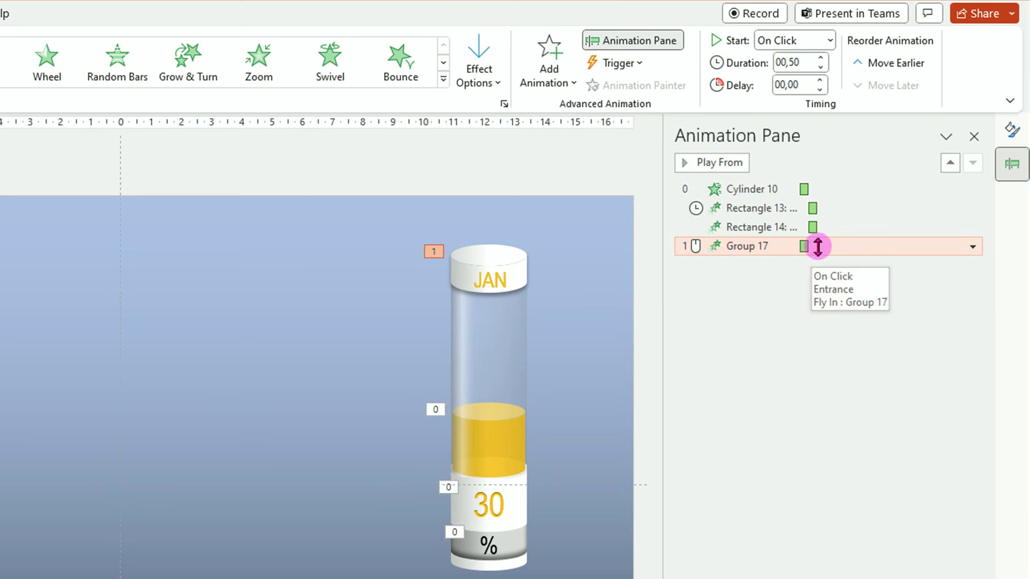
left_click(831, 41)
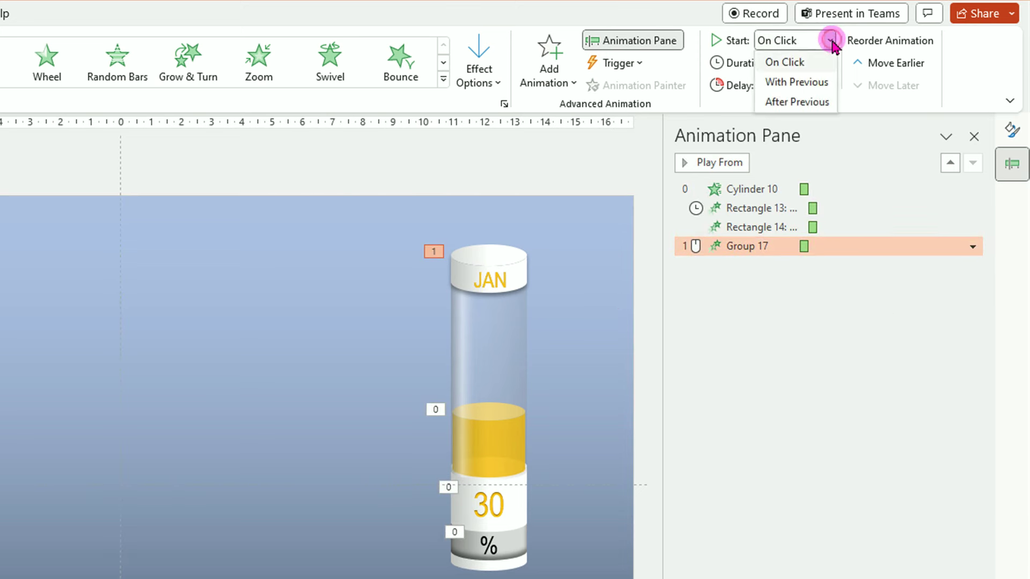
left_click(820, 86)
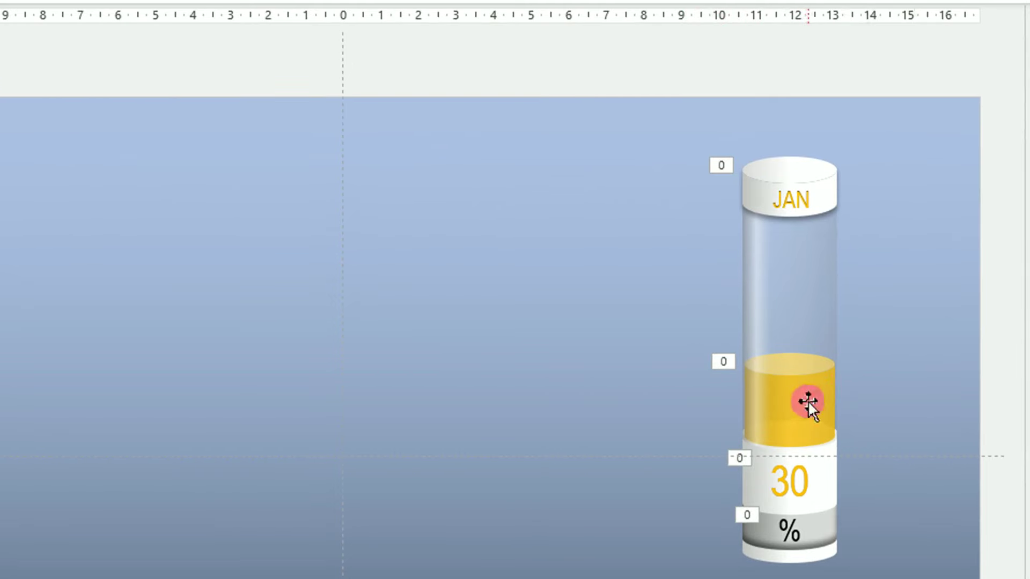
left_click_drag(714, 314, 874, 465)
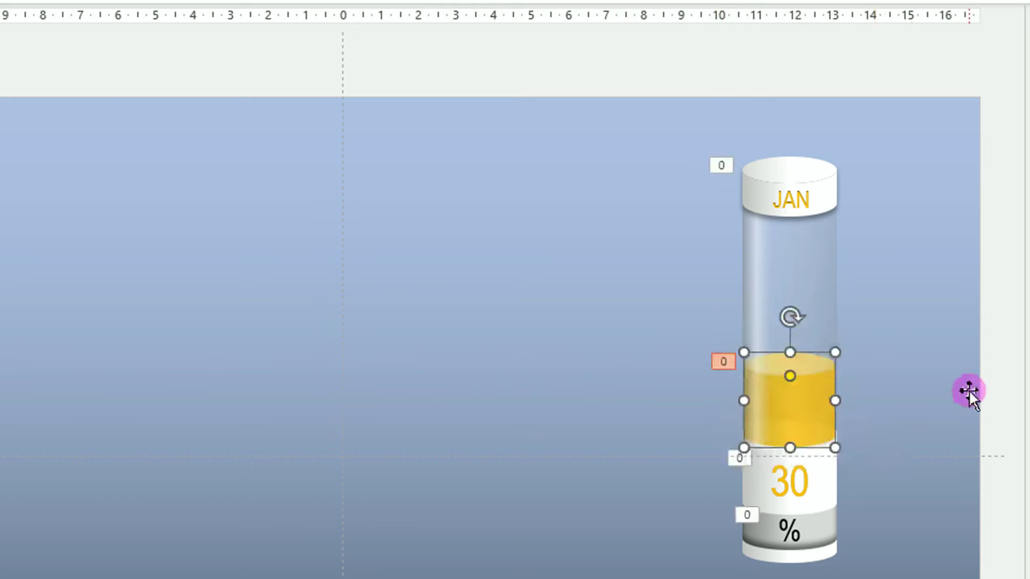
left_click(901, 440)
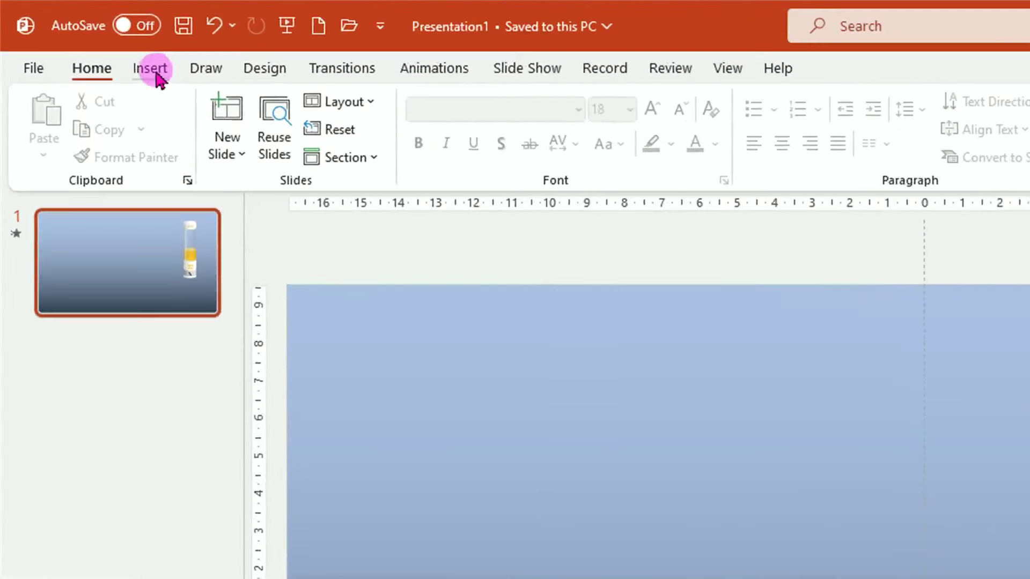
Draw a 2,5 × 2,5 cm rectangle beneath the cylinder's base and remove its outline
left_click(78, 35)
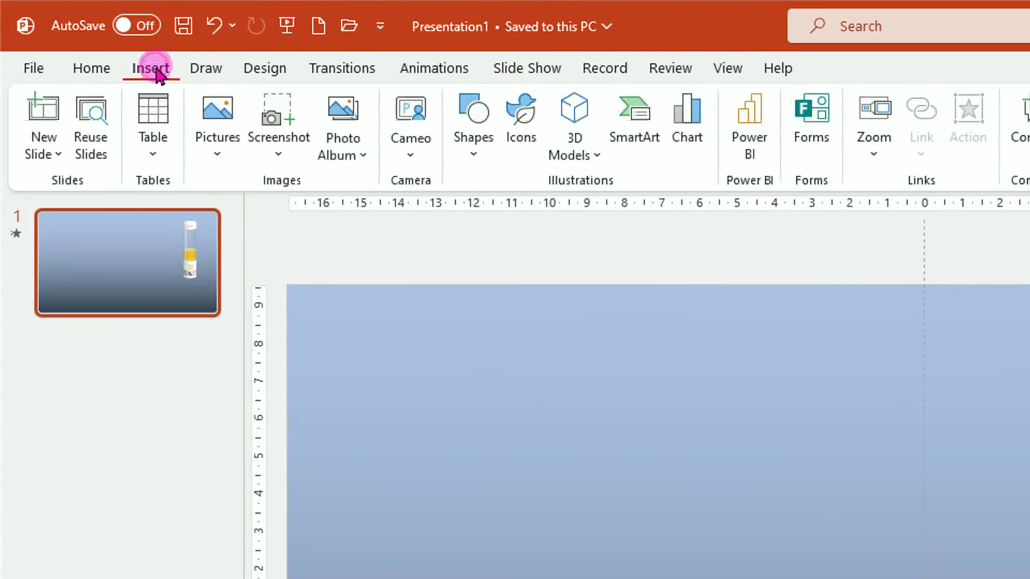
left_click(475, 156)
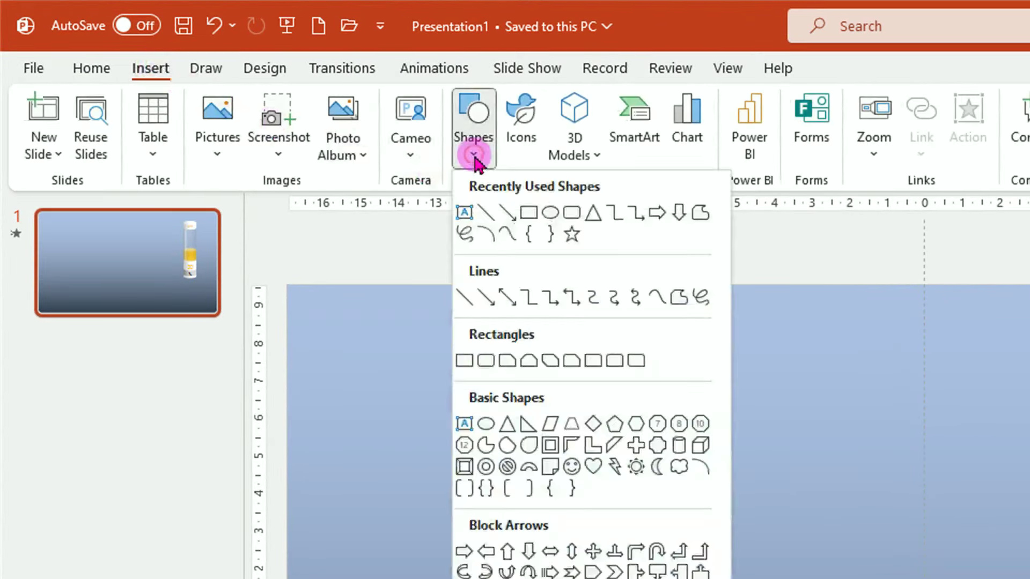
left_click(464, 361)
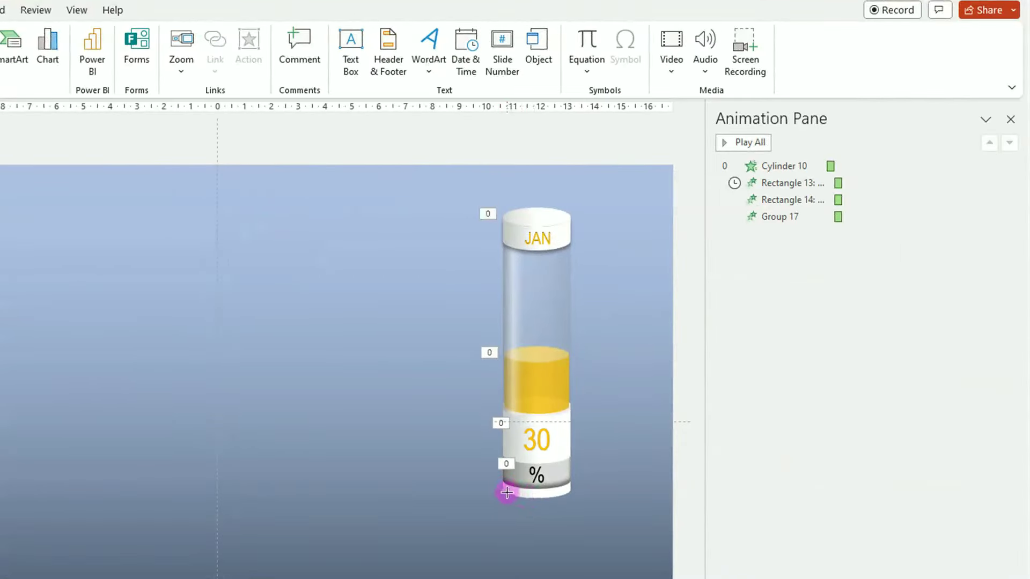
left_click_drag(502, 487, 563, 537)
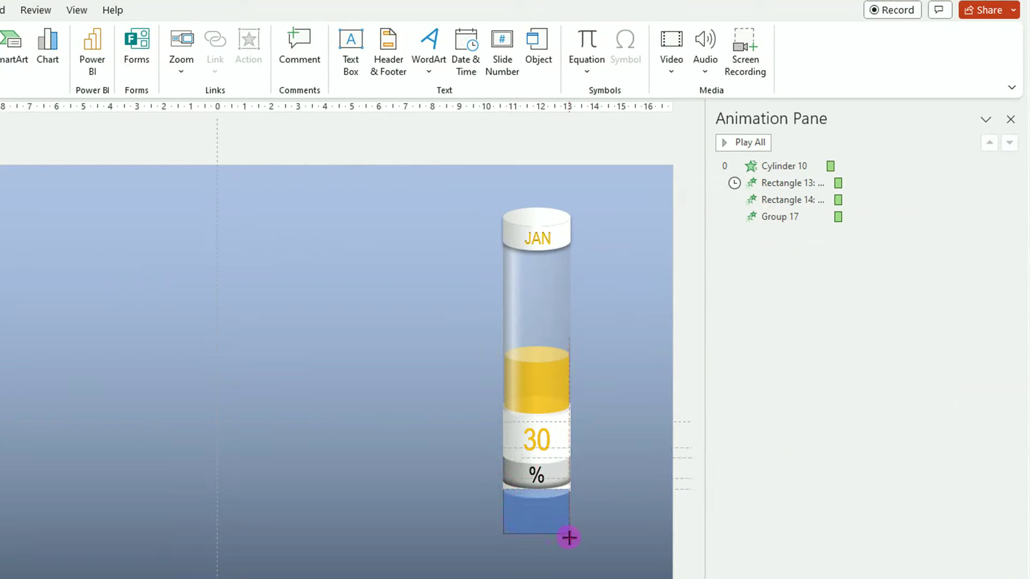
left_click_drag(569, 538, 571, 534)
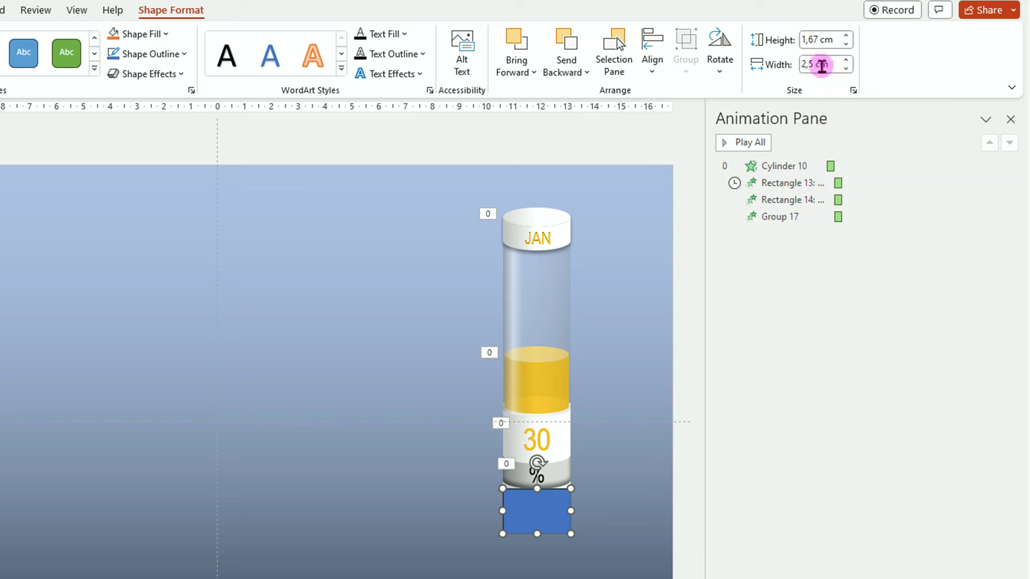
left_click_drag(544, 545, 537, 555)
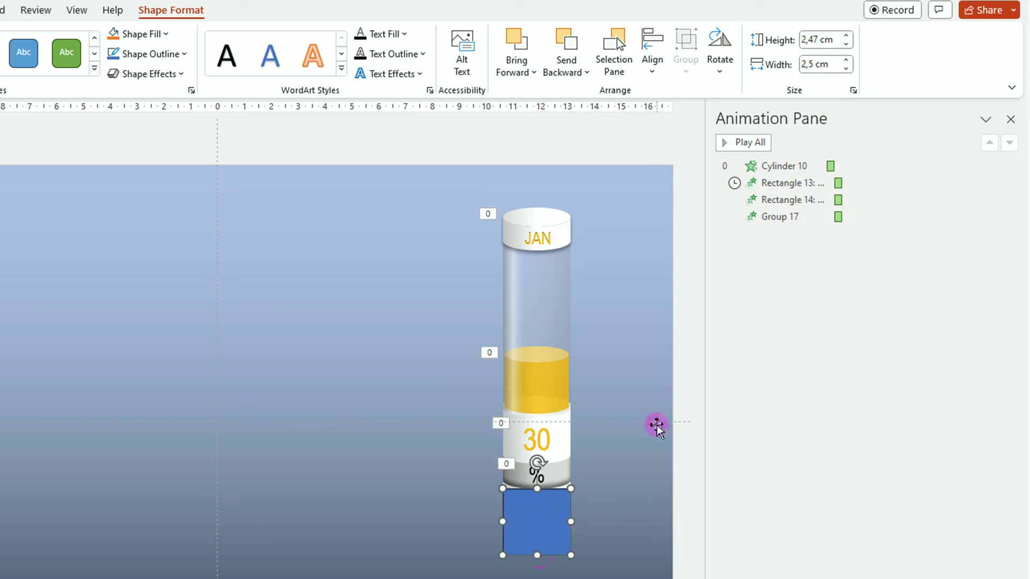
left_click(846, 35)
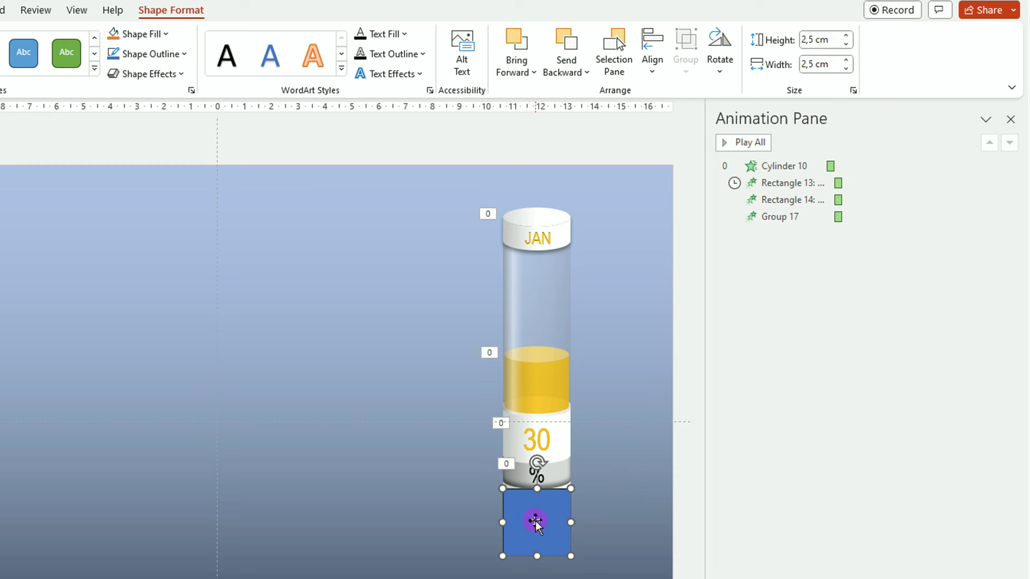
left_click(184, 54)
left_click(171, 265)
Give the square a gradient fill in Format Shape, reduced to two gradient stops
right_click(532, 518)
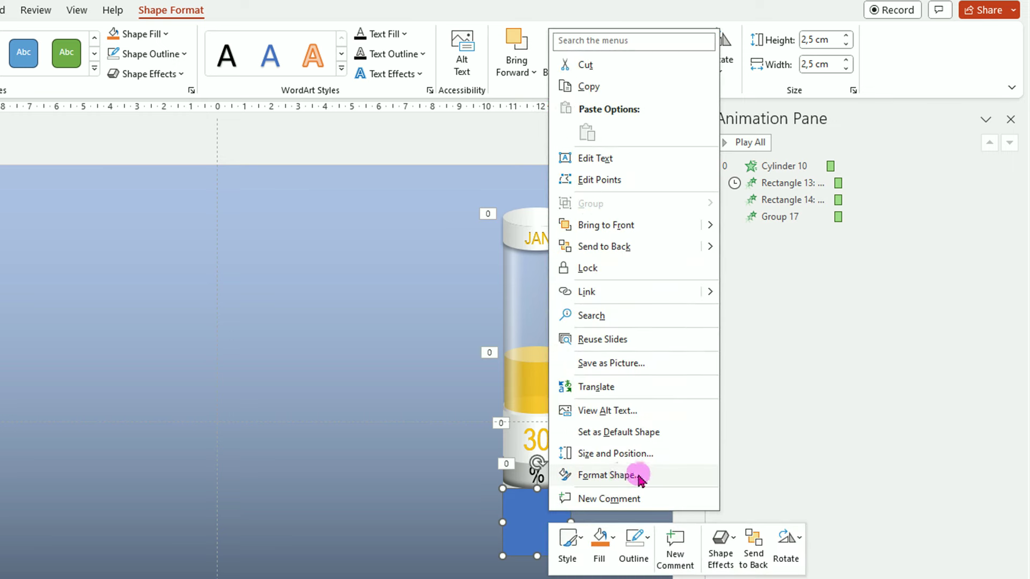
left_click(632, 475)
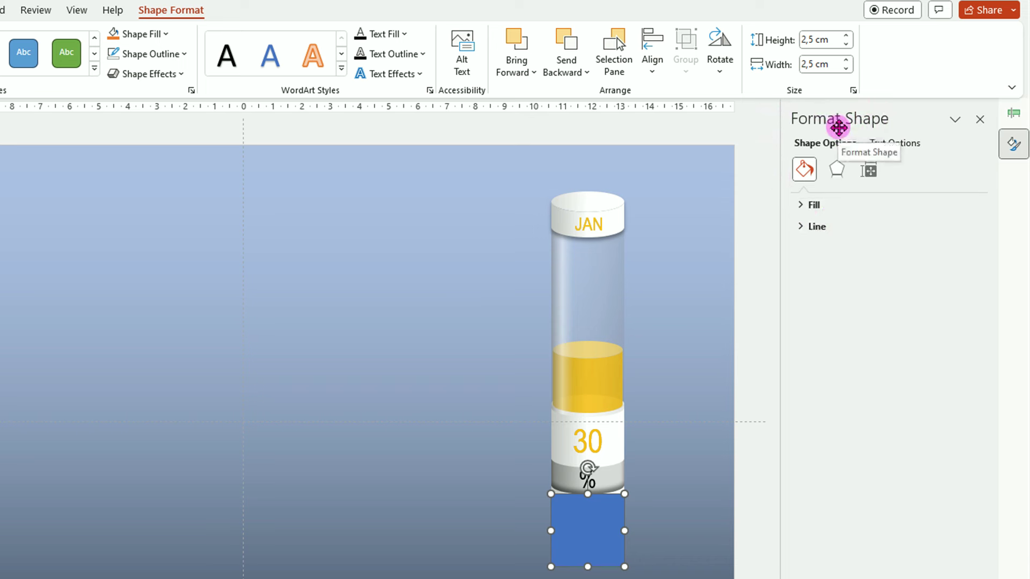
left_click(816, 206)
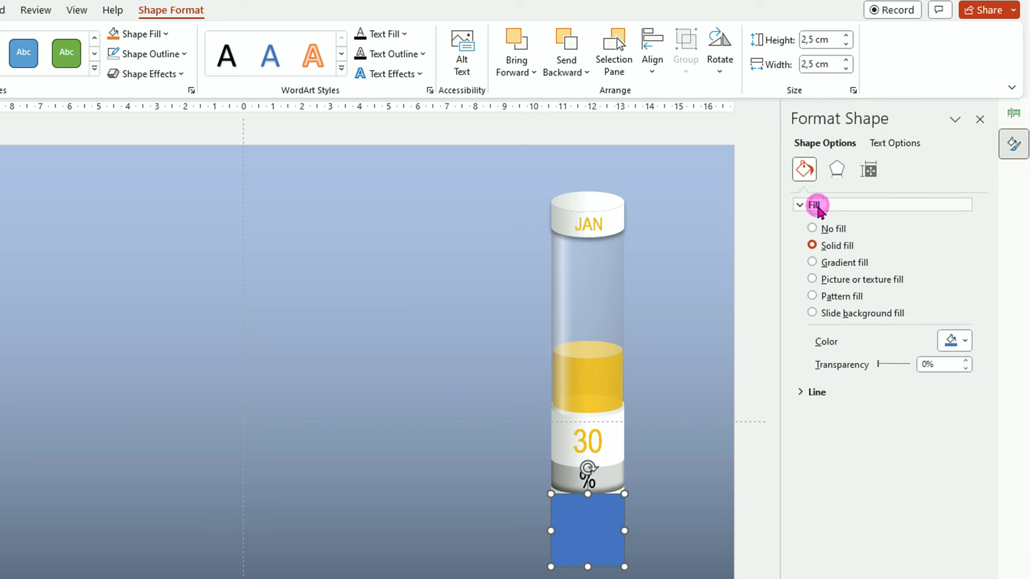
left_click(812, 263)
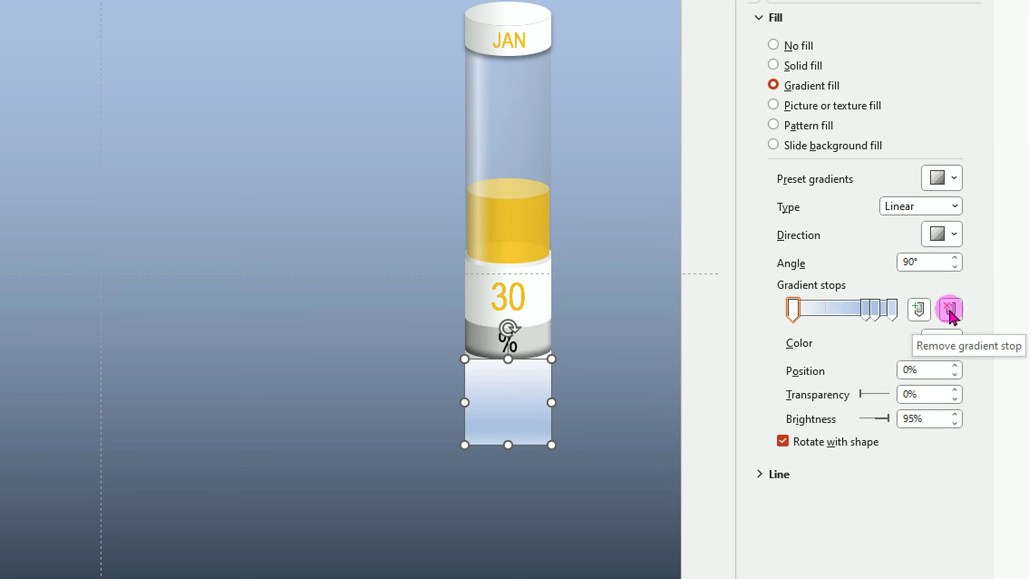
left_click(950, 309)
left_click(950, 310)
left_click(876, 317)
mouse_move(875, 317)
left_mouse_down()
mouse_move(788, 320)
mouse_move(800, 322)
left_mouse_up()
Set both the start and end gradient stops to white
left_click(891, 312)
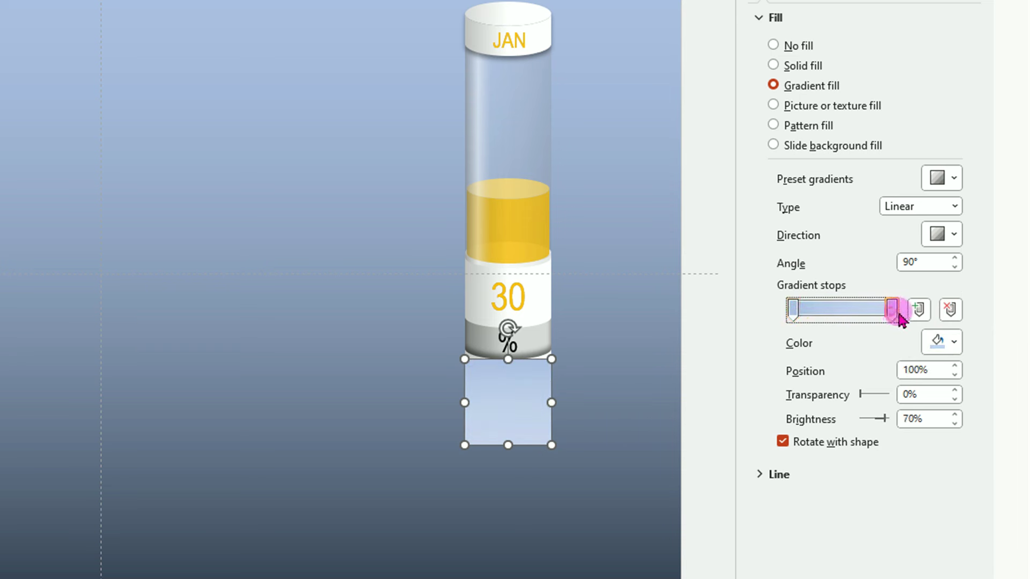
left_click(793, 311)
left_click(953, 346)
left_click(877, 386)
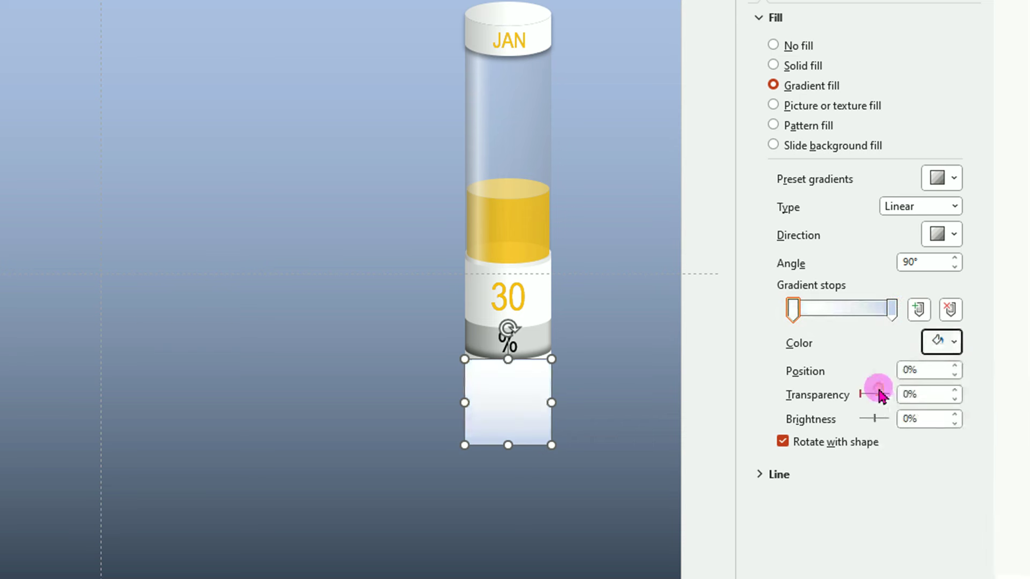
left_click(892, 310)
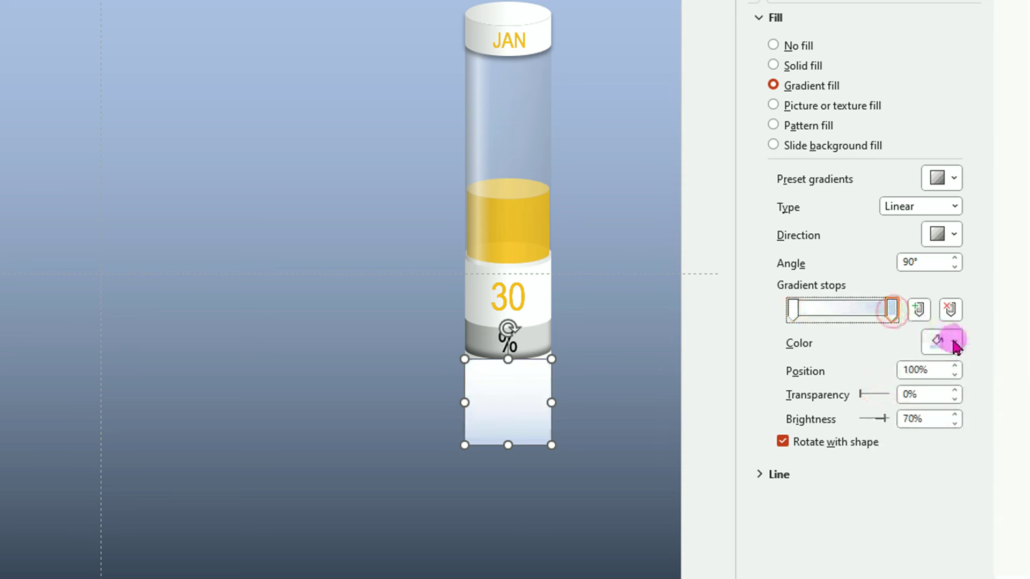
left_click(953, 342)
left_click(880, 387)
Set the end stop to 100% and the start stop to 65% transparency, moving the end stop to 91%
left_click(892, 309)
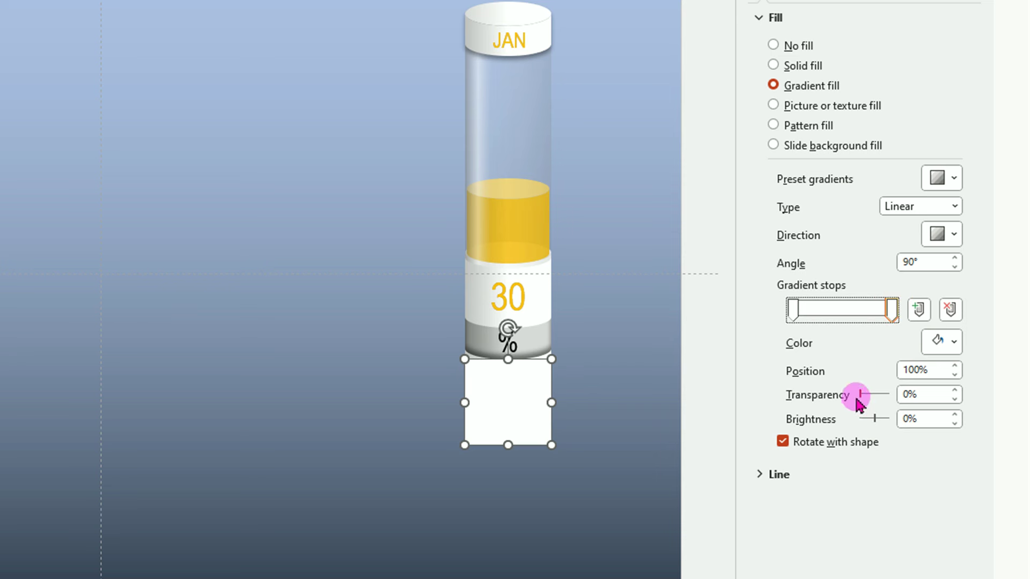
left_click_drag(861, 394, 906, 399)
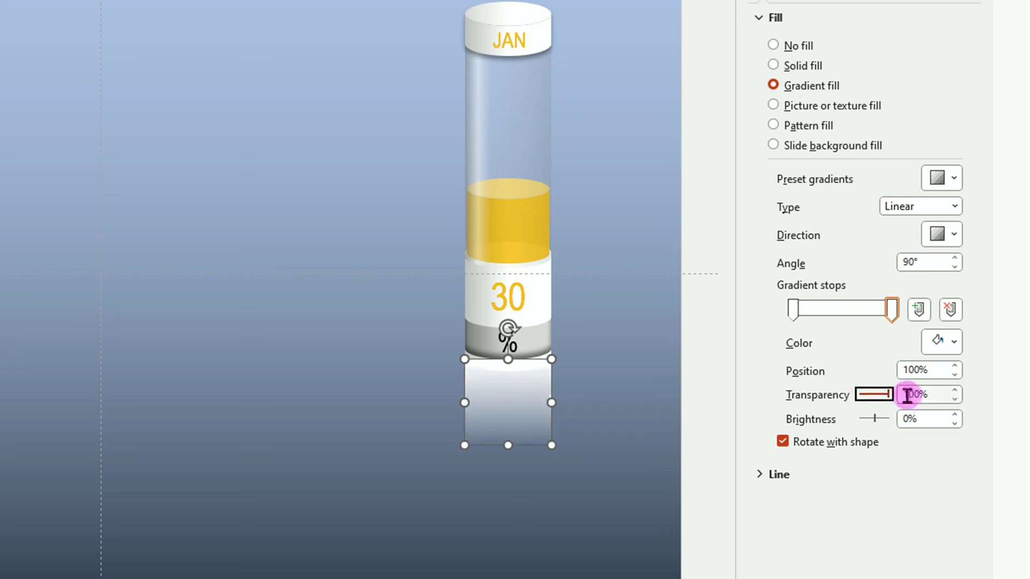
left_click(794, 310)
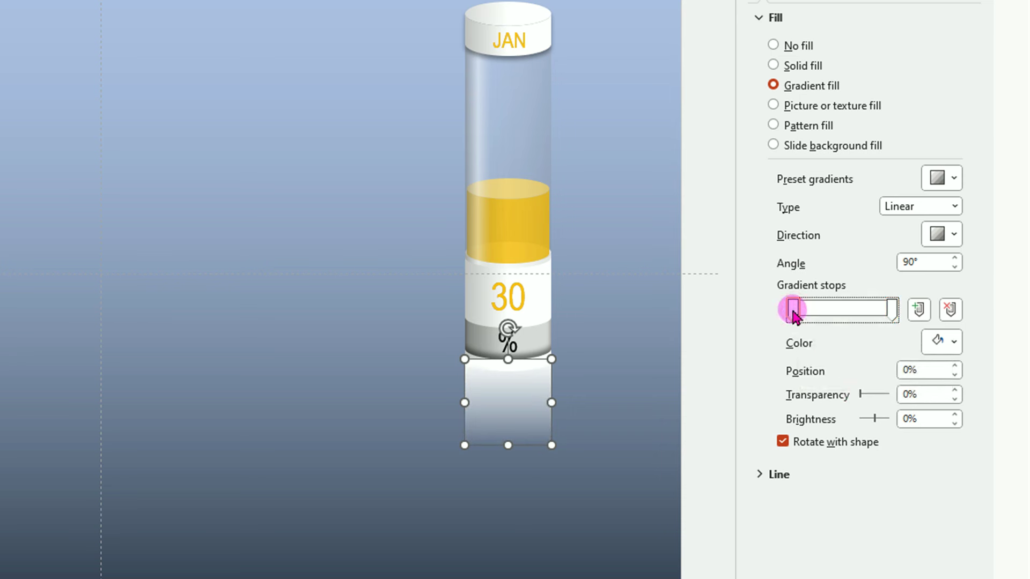
left_click_drag(860, 394, 880, 400)
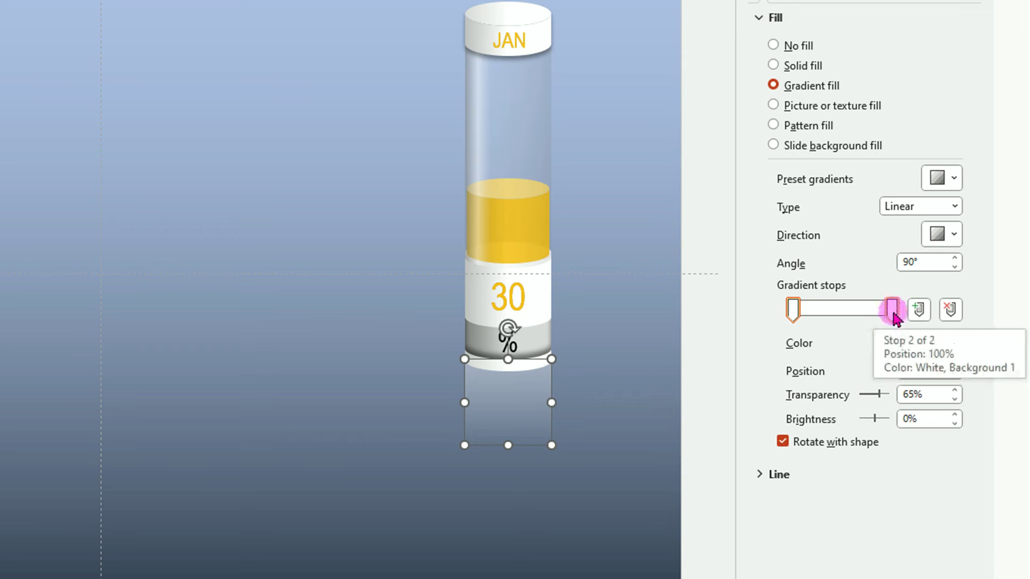
left_click_drag(892, 308, 883, 308)
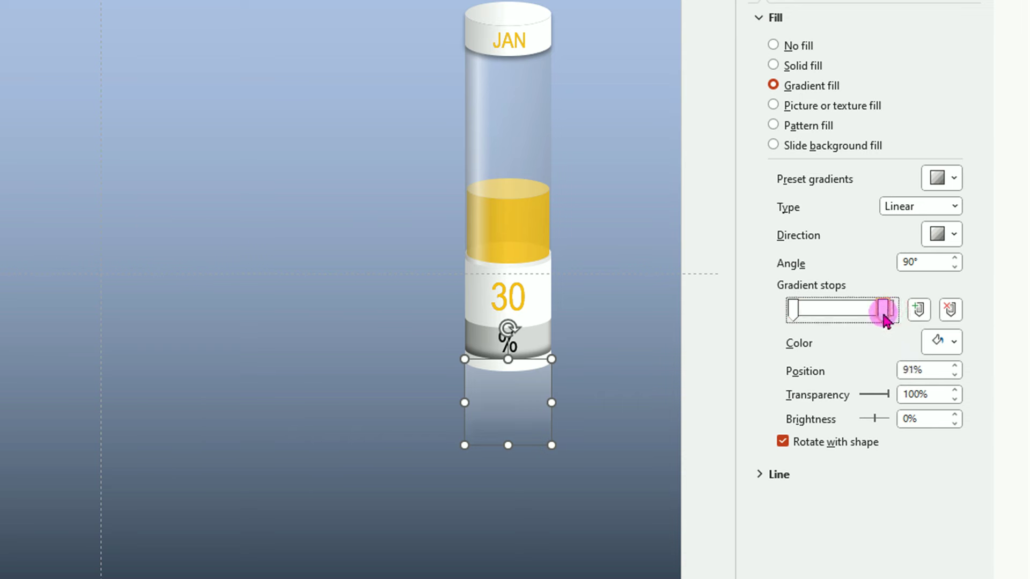
left_click(520, 462)
left_click(519, 408)
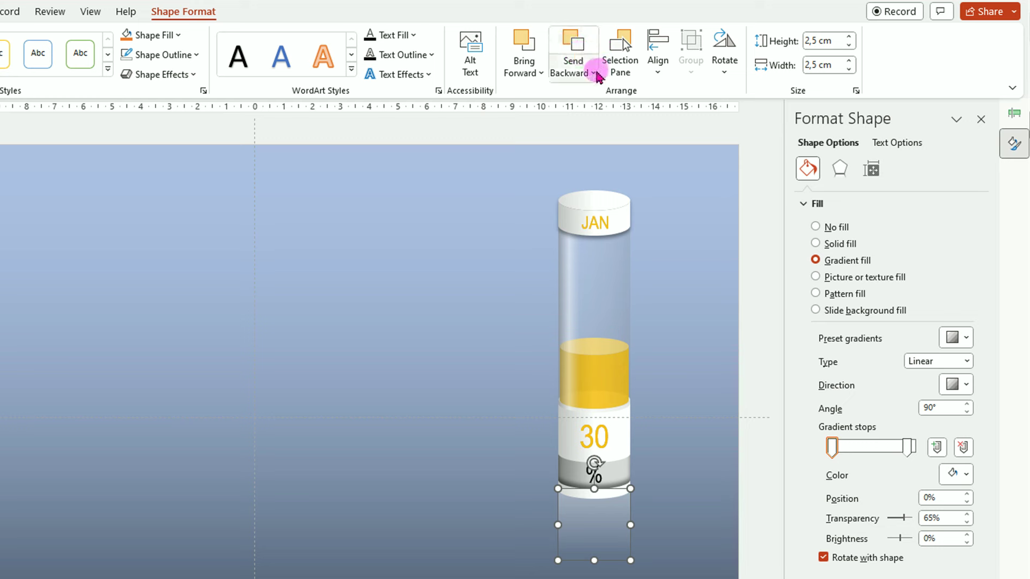
Send the reflection square to the back, behind the cylinder
left_click(593, 72)
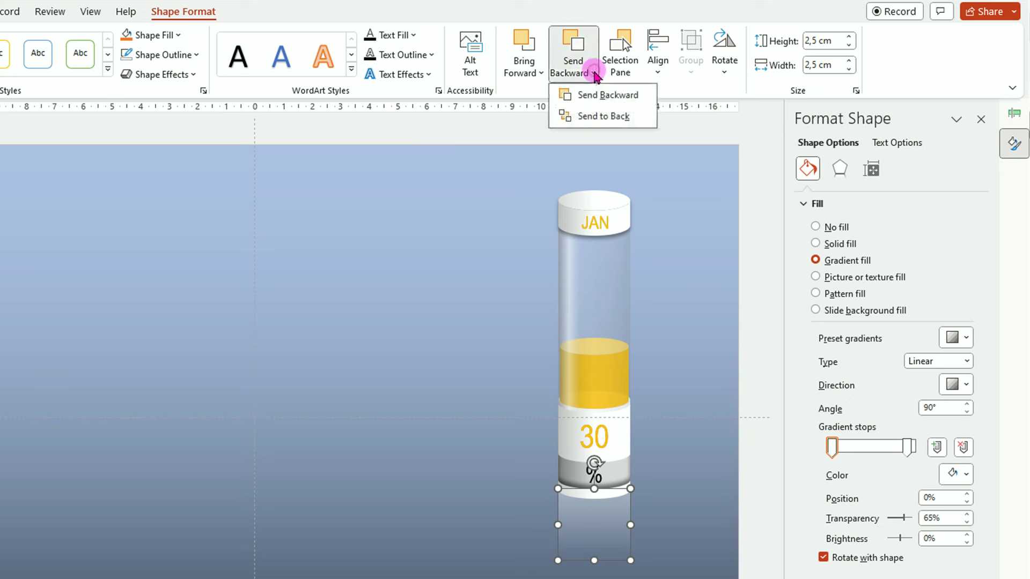
left_click(604, 116)
left_click(678, 531)
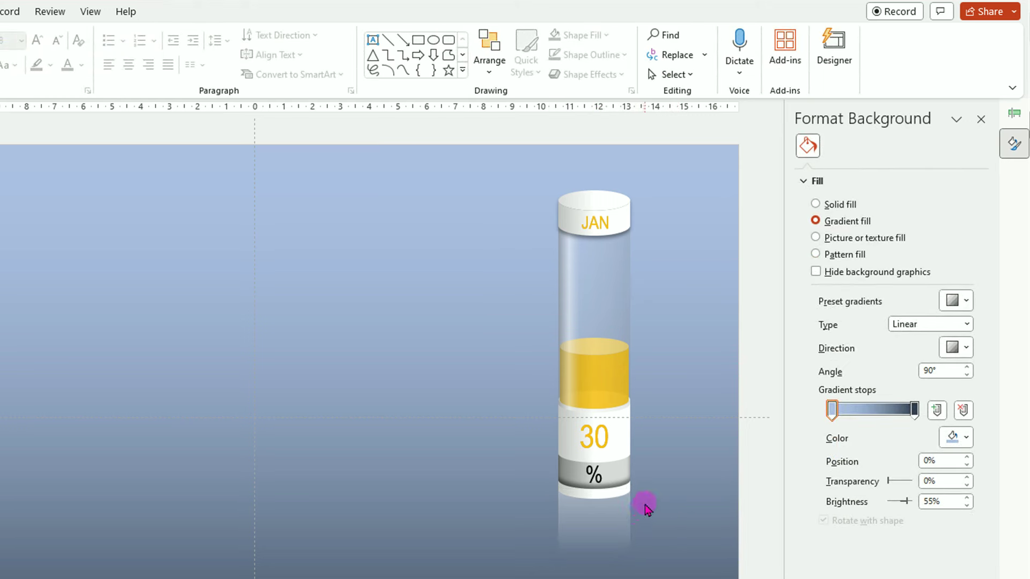
Give the white label band at the cylinder base an Offset: Bottom shadow
left_click(596, 494)
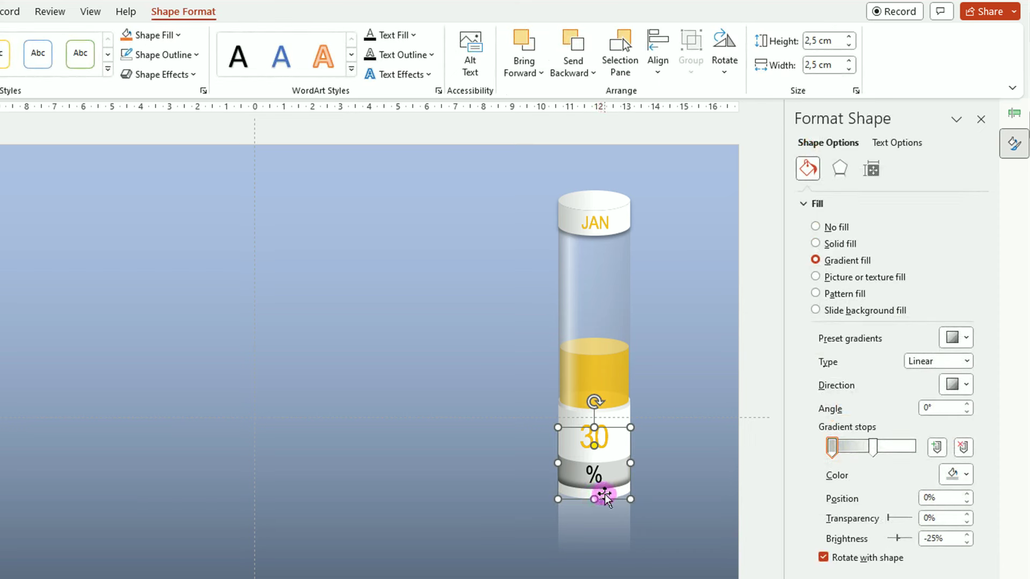
left_click(192, 77)
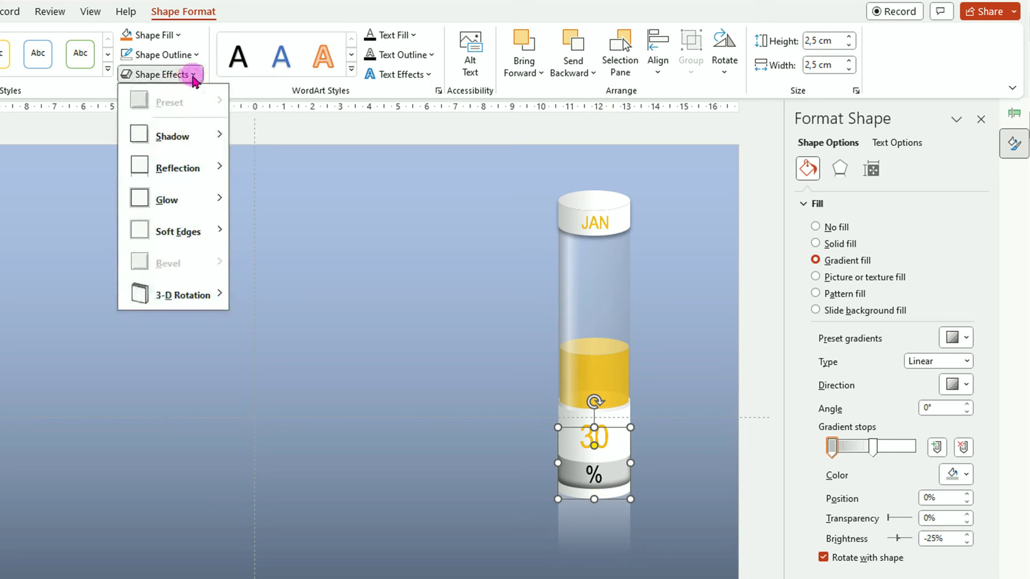
mouse_move(172, 136)
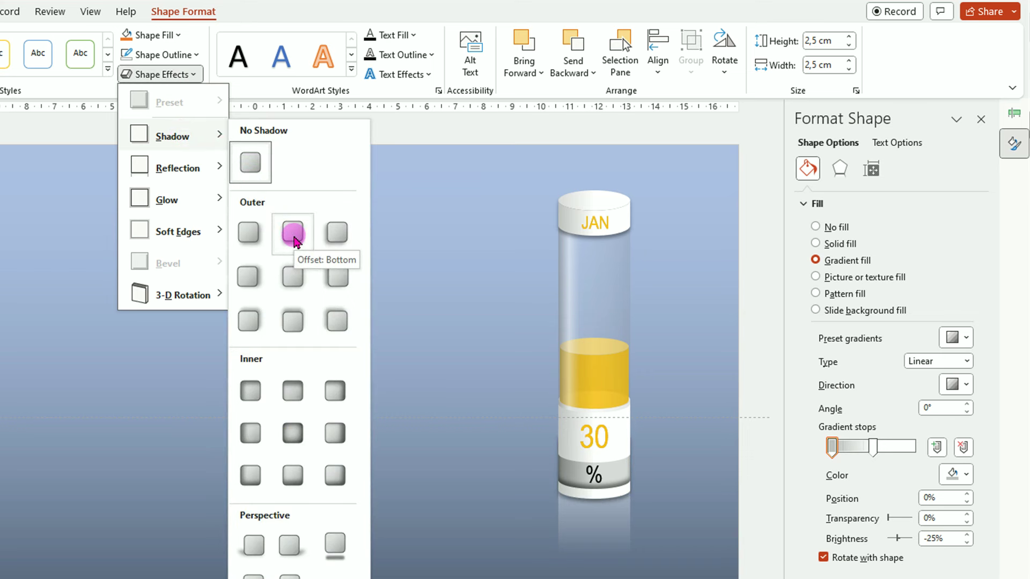
left_click(294, 240)
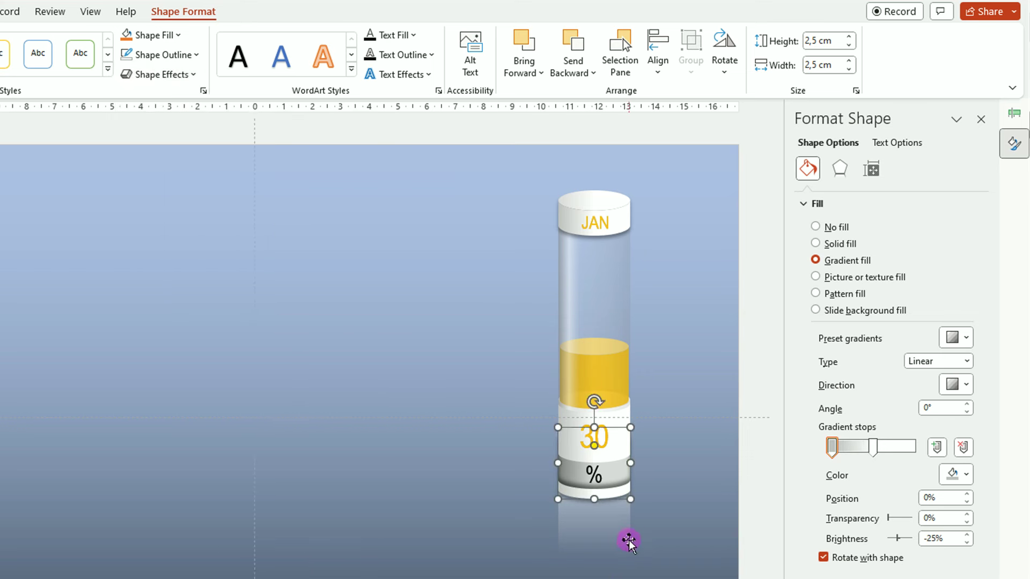
left_click(675, 534)
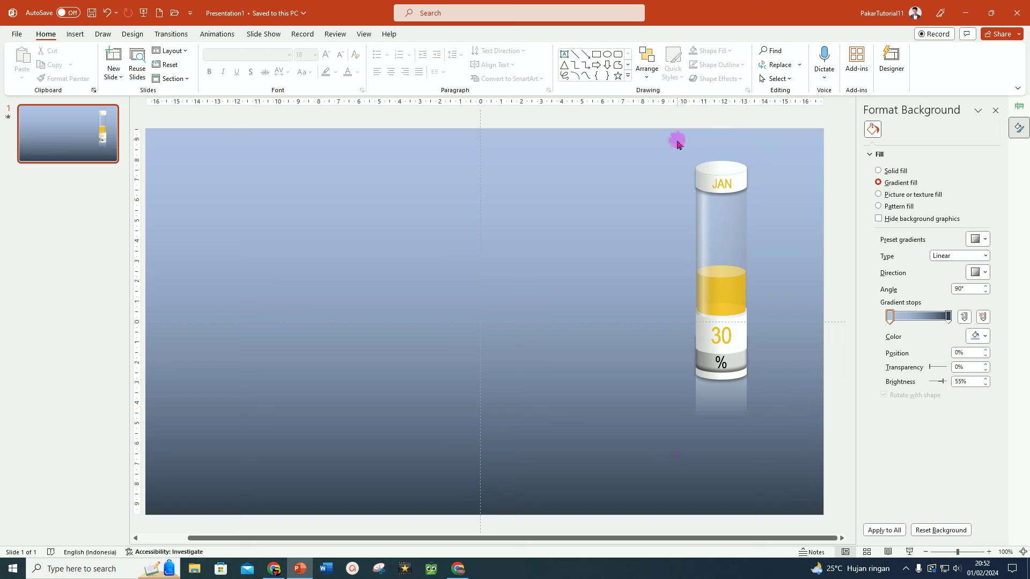
Select all parts of the cylinder graphic and move it to the slide's left side
left_click_drag(663, 145, 783, 471)
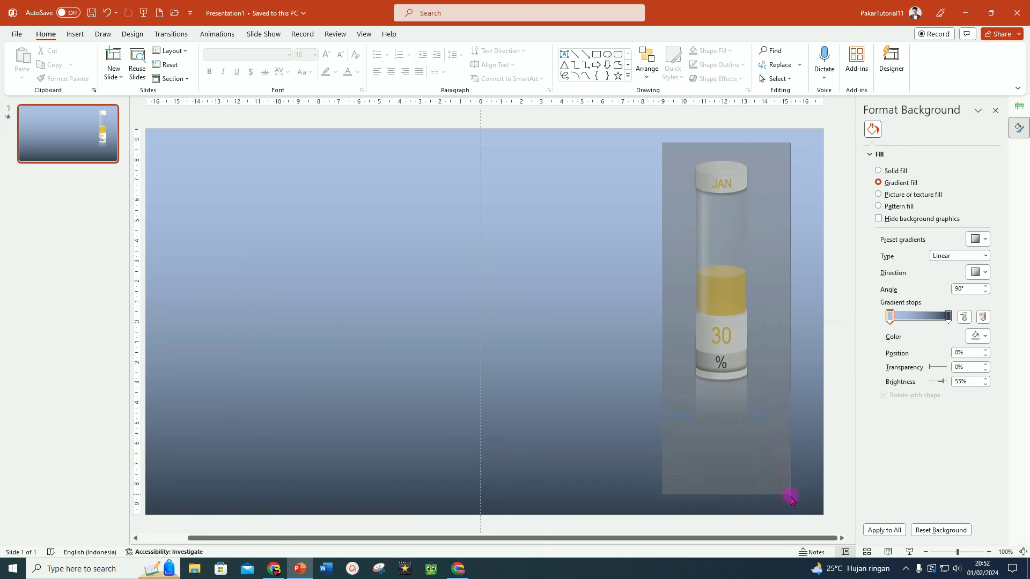
left_click_drag(782, 471, 797, 509)
left_click_drag(736, 287, 257, 348)
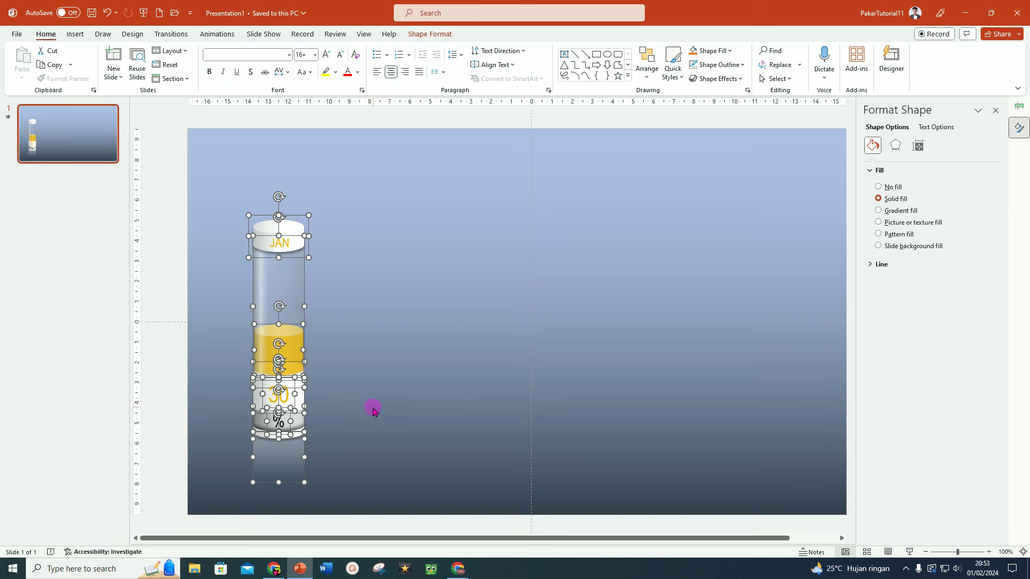
left_click(179, 365)
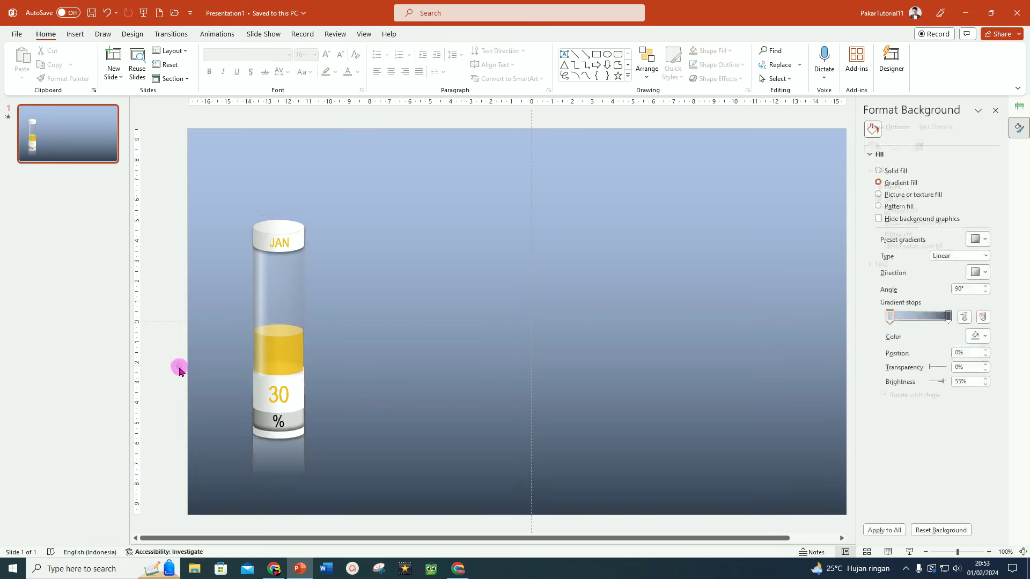
Duplicate the reflection square beneath the cylinder with Ctrl+D
left_click(283, 460)
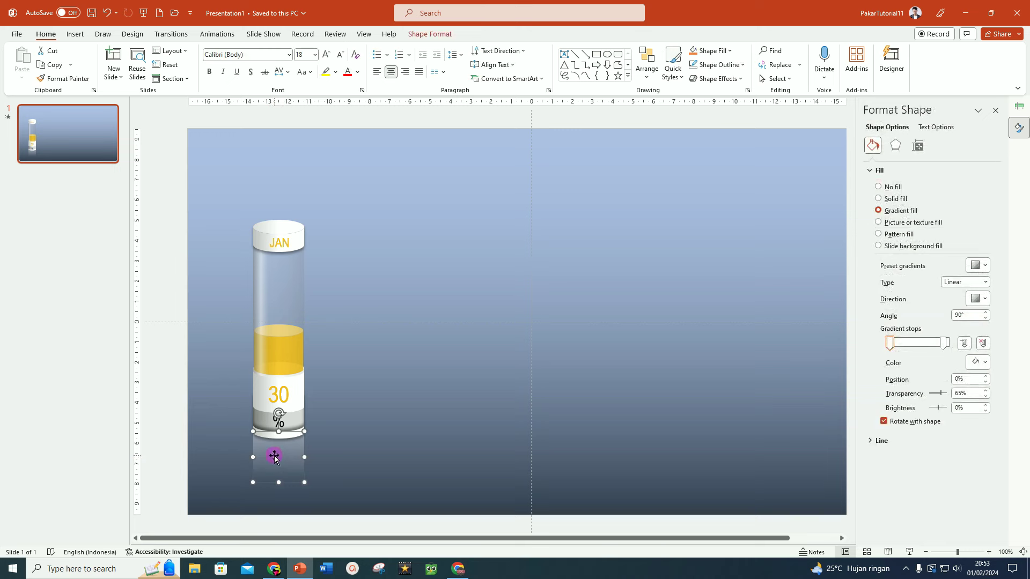
key("ctrl+d")
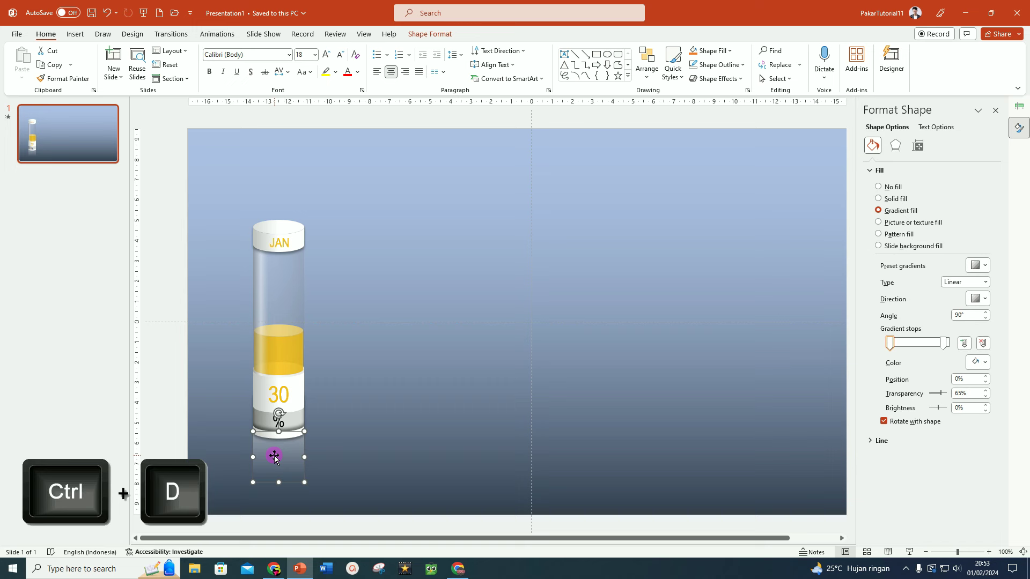
key("ctrl+d")
key("ctrl+d")
key("ctrl+d")
key("ctrl+d")
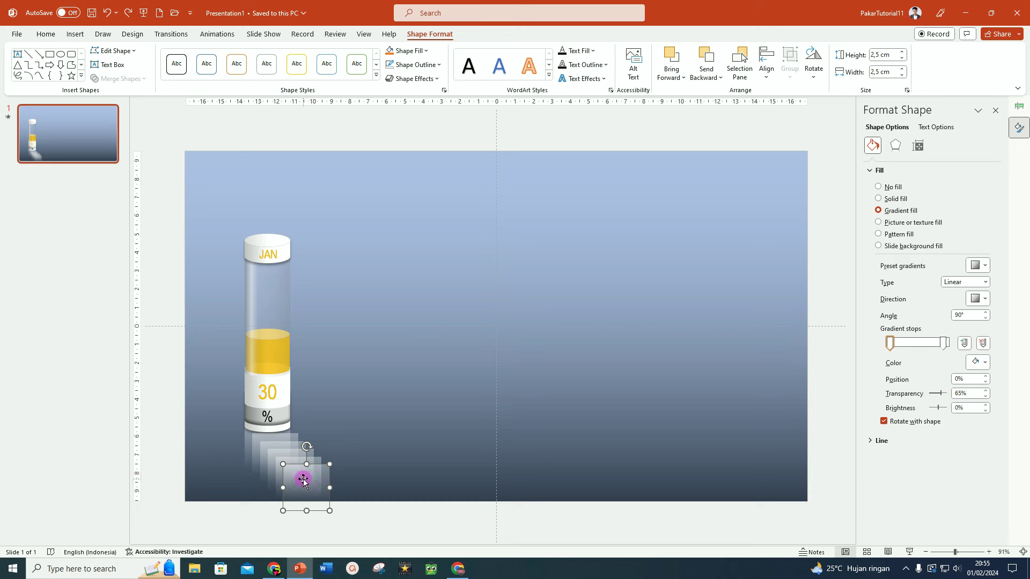
Move one reflection copy to the bottom right, then Distribute Horizontally and Align Top all six squares
left_click_drag(303, 481, 744, 448)
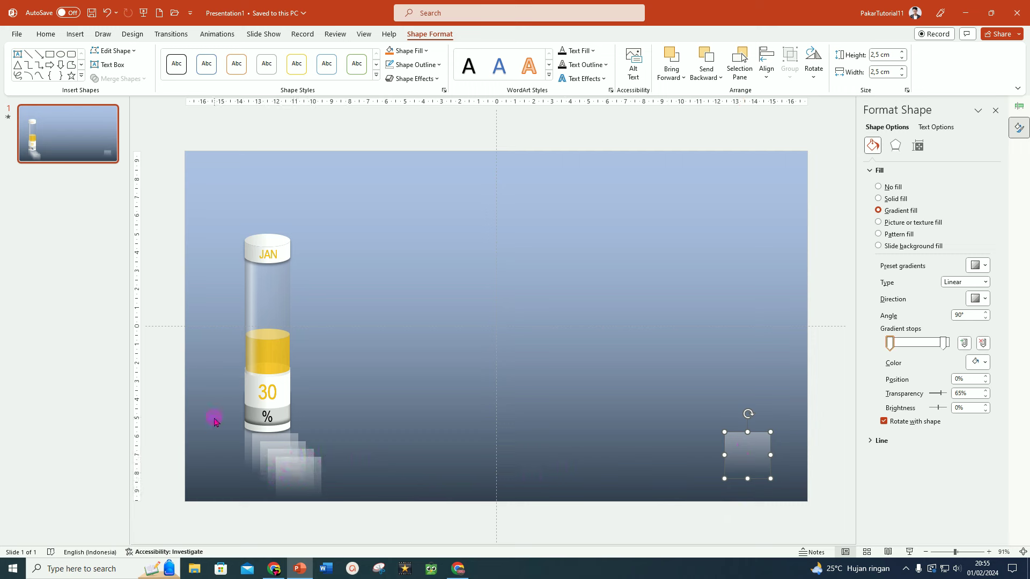
left_click_drag(208, 422, 834, 513)
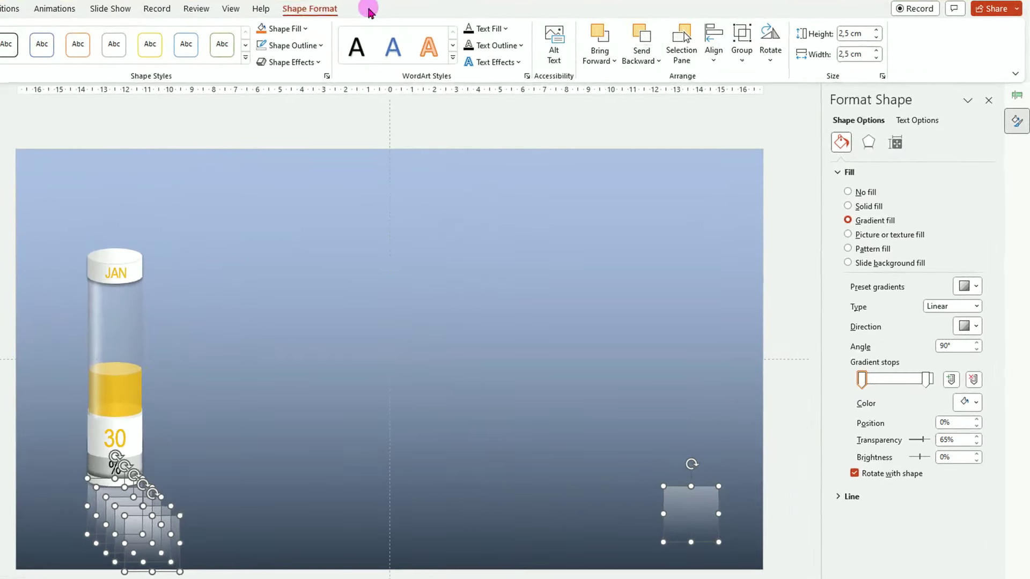
left_click(716, 49)
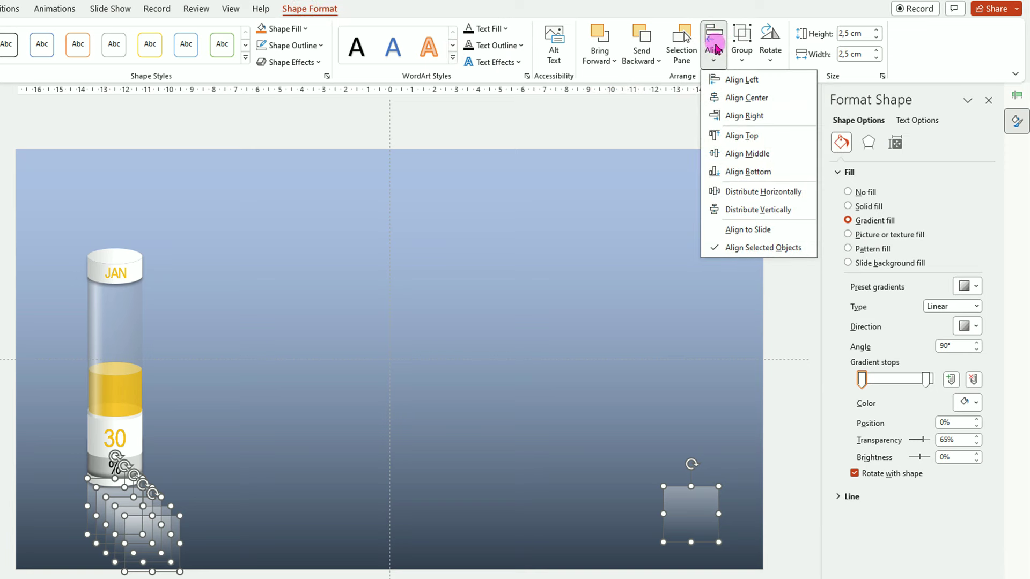
left_click(765, 192)
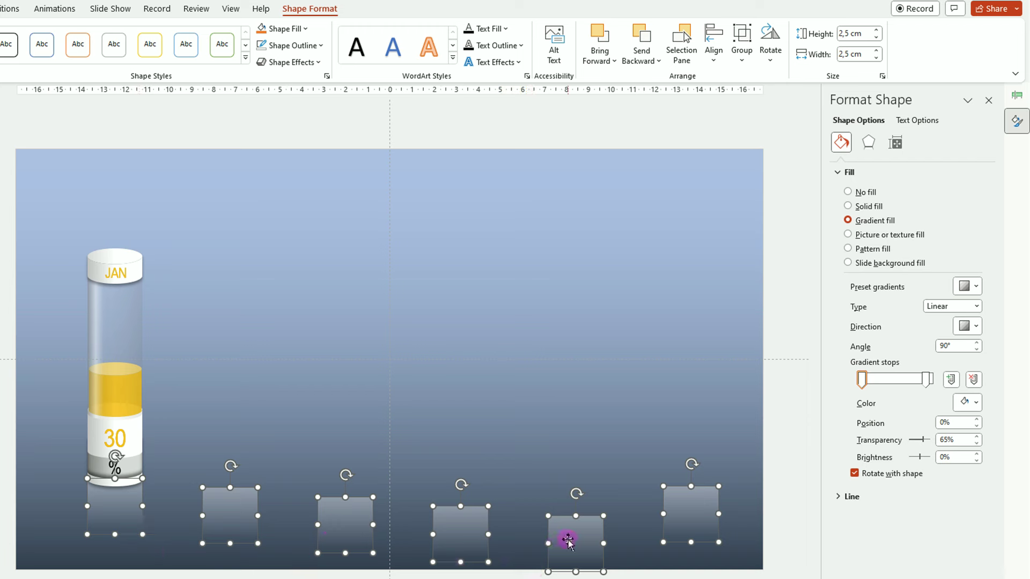
left_click(716, 44)
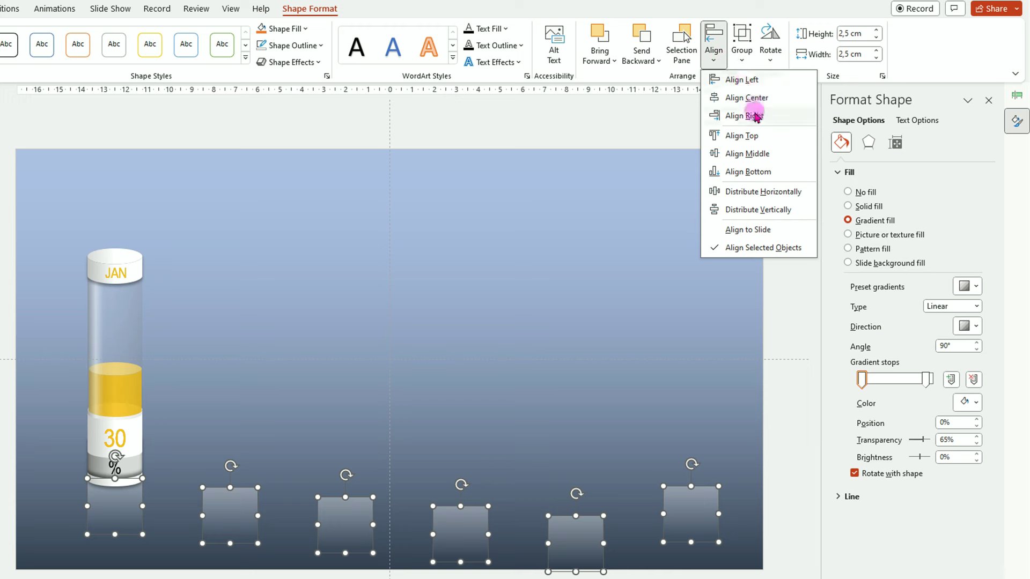
left_click(756, 139)
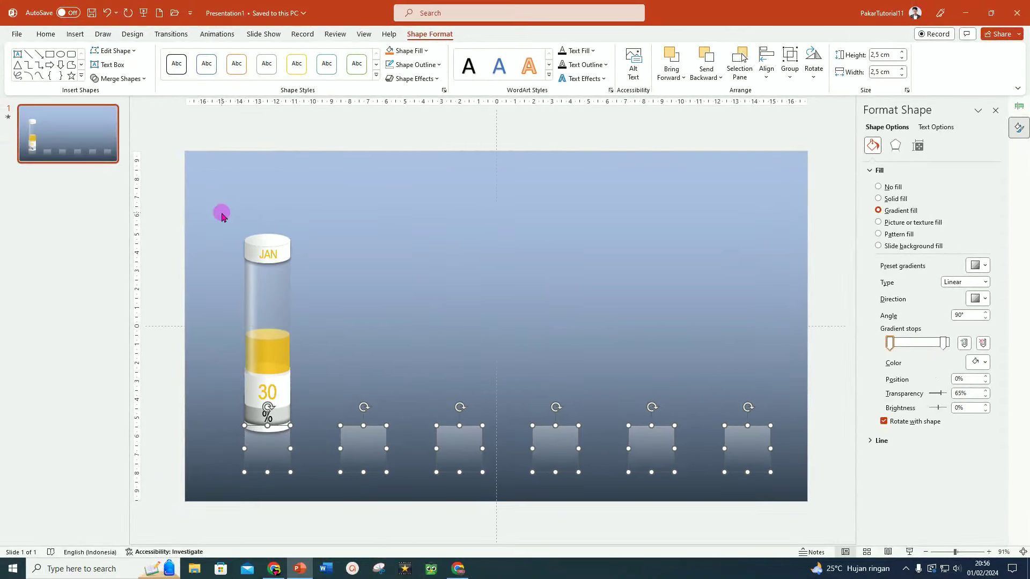
Duplicate the 30 % JAN cylinder onto each reflection, making six identical cylinders in a row
mouse_move(221, 214)
left_mouse_down()
mouse_move(308, 404)
mouse_move(311, 447)
left_mouse_up()
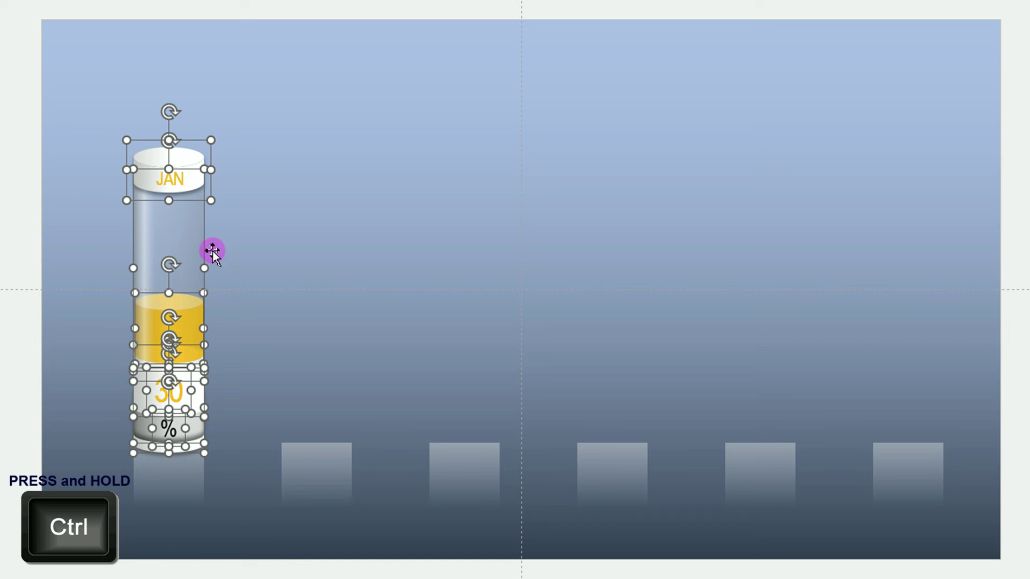
left_click_drag(194, 260, 338, 265)
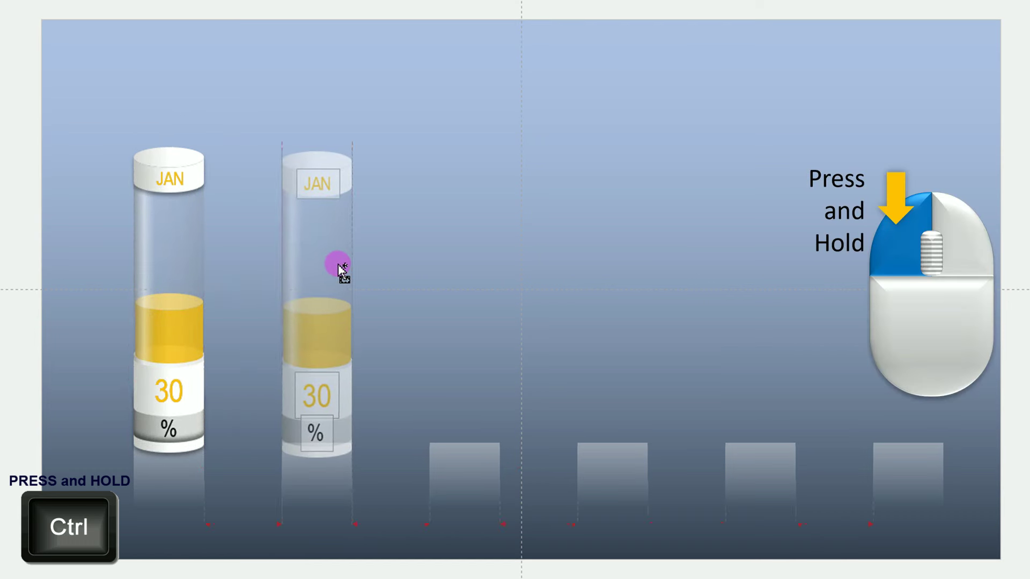
left_click_drag(337, 264, 338, 260)
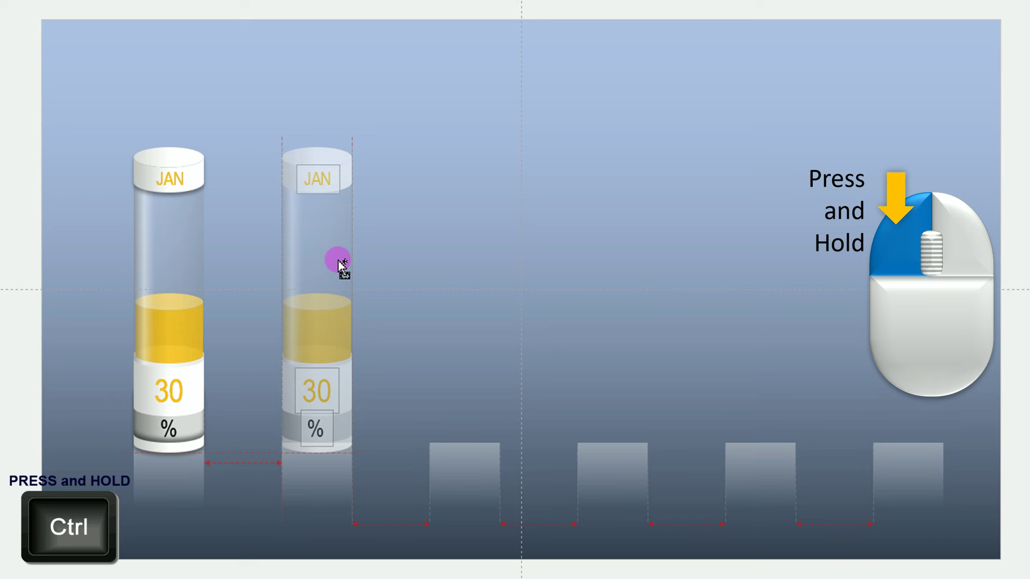
left_click_drag(339, 262, 932, 269)
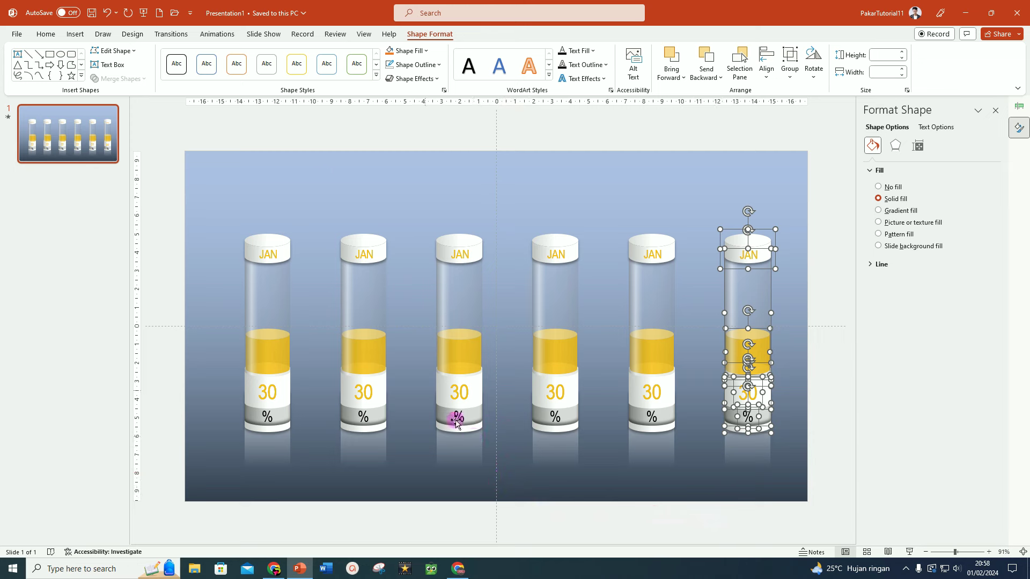
left_click(326, 157)
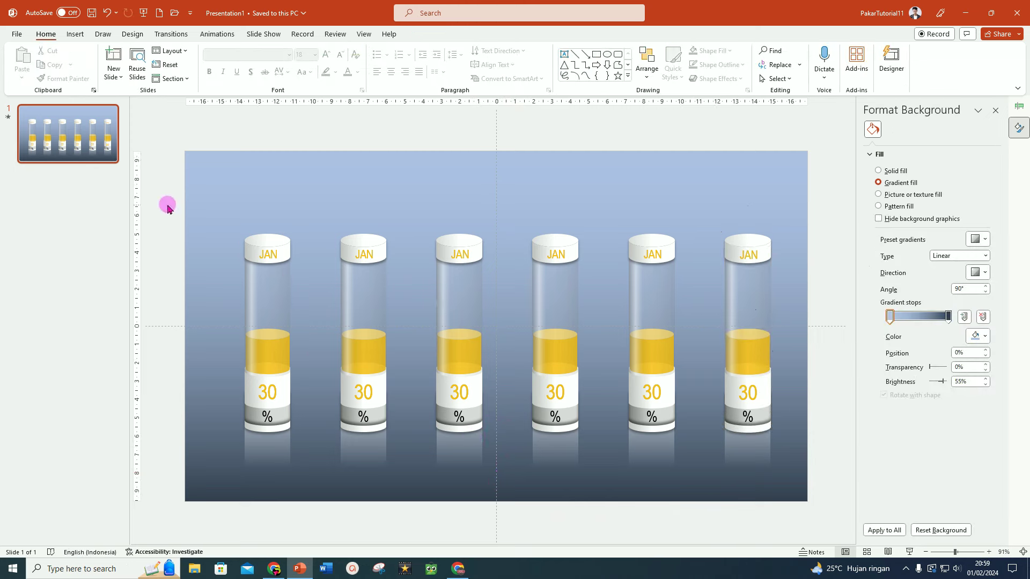
Move all six cylinders with their reflections a little left and up as one group
mouse_move(167, 200)
left_mouse_down()
mouse_move(840, 350)
mouse_move(870, 501)
left_mouse_up()
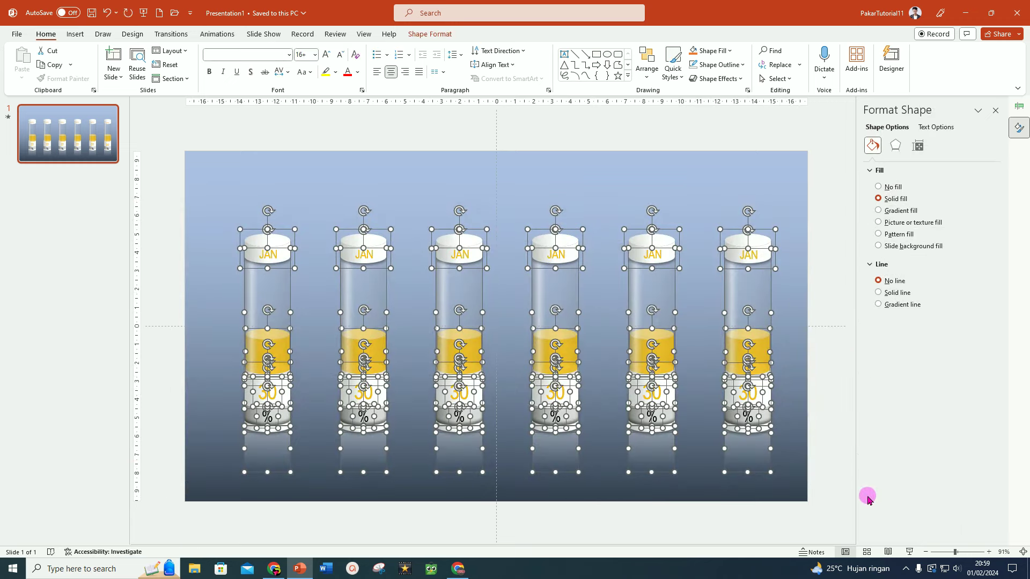
left_click_drag(647, 350, 635, 351)
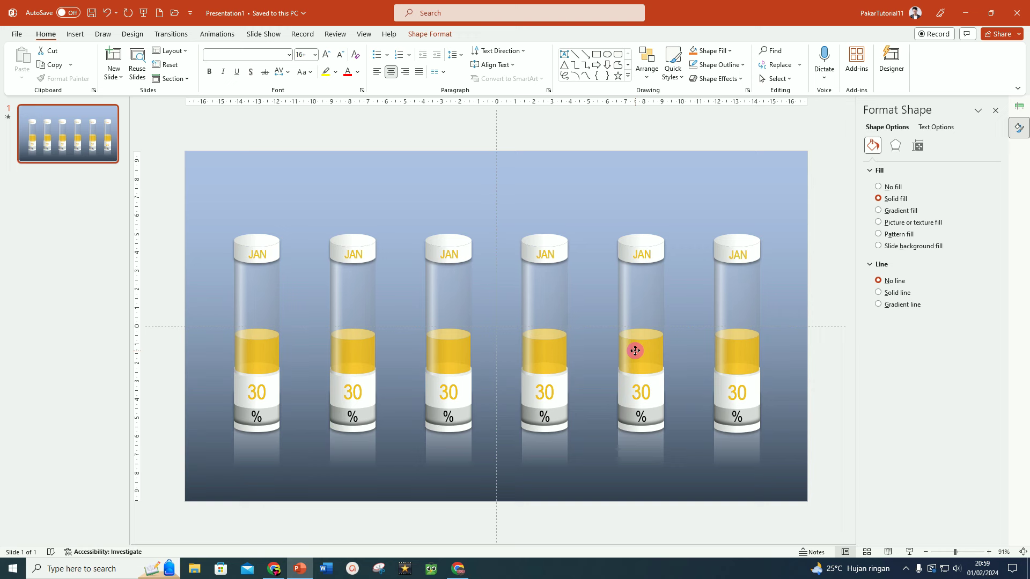
left_click_drag(636, 351, 635, 349)
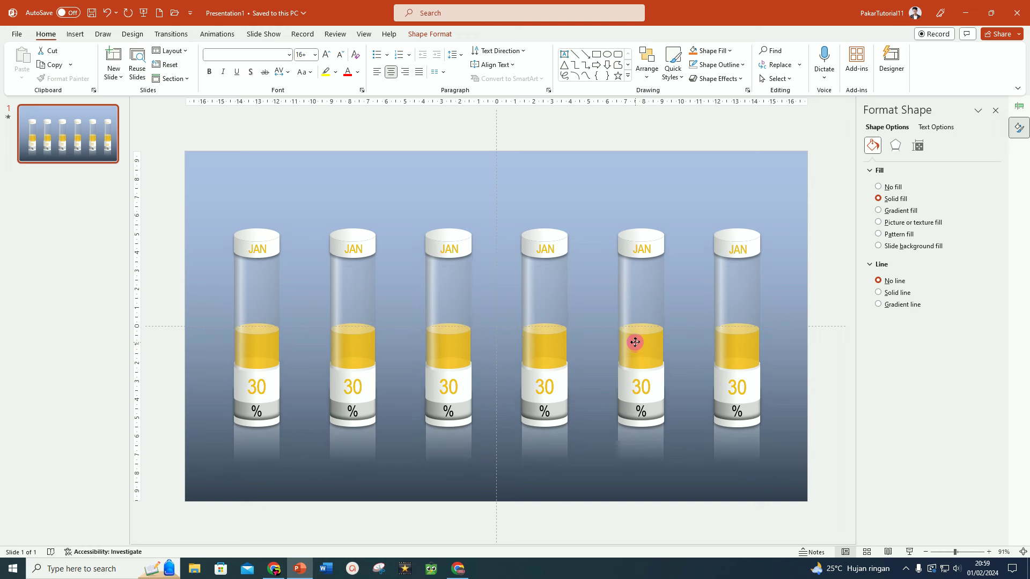
left_click_drag(636, 342, 635, 341)
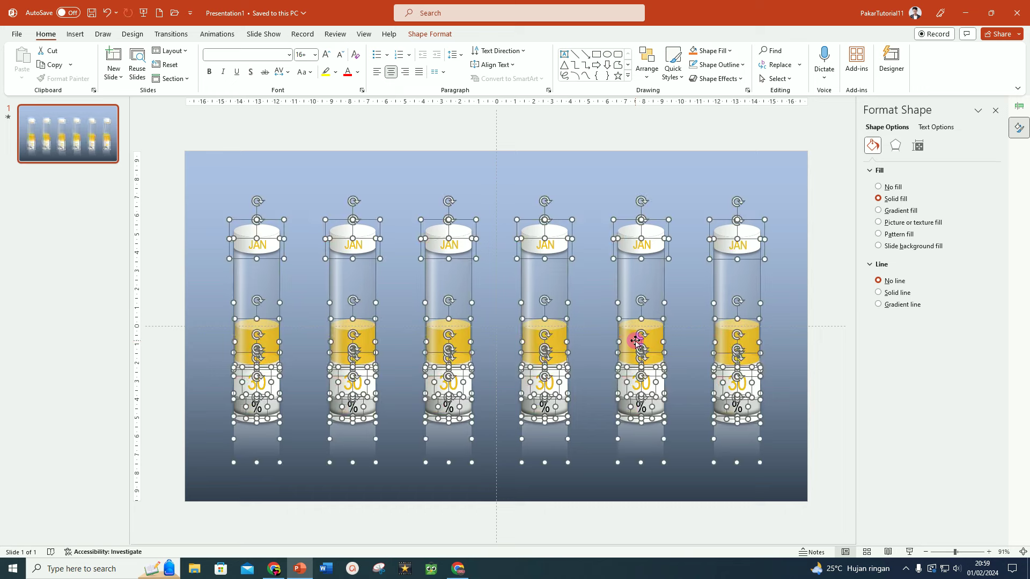
left_click(828, 205)
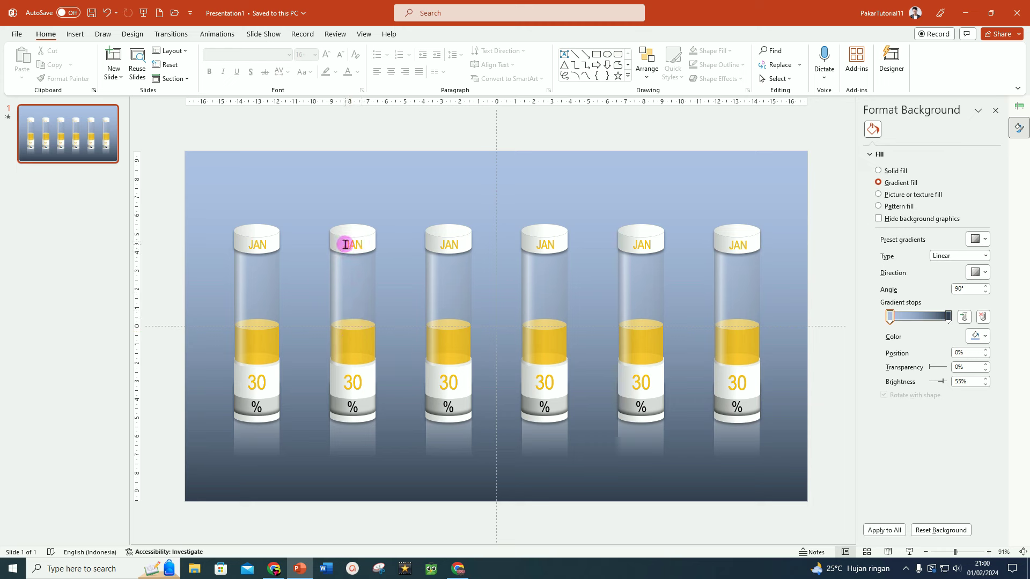
Replace JAN on the second and third cylinder caps with FEB and MART
left_click(345, 245)
double_click(359, 244)
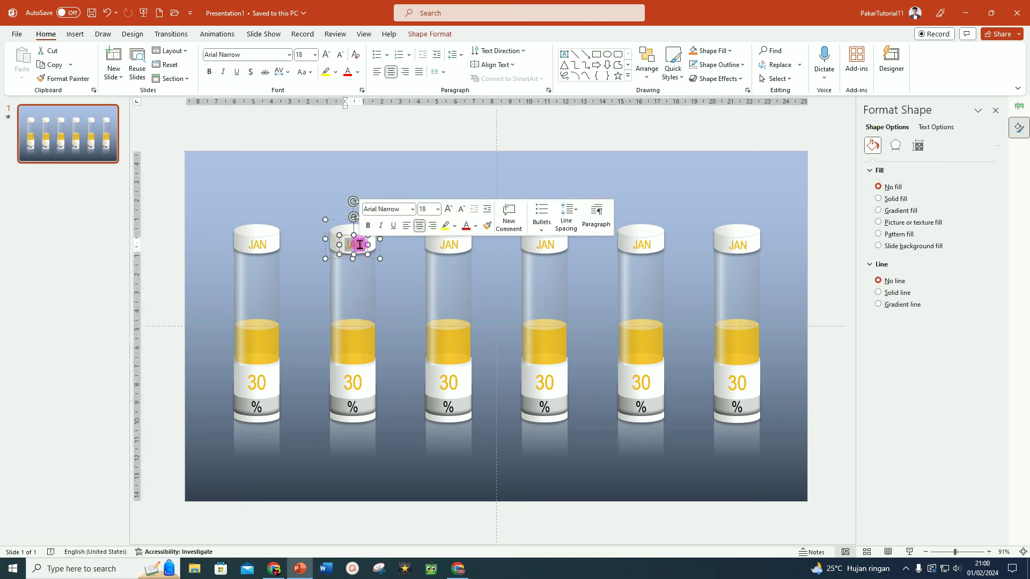
type("FEB")
left_click(450, 244)
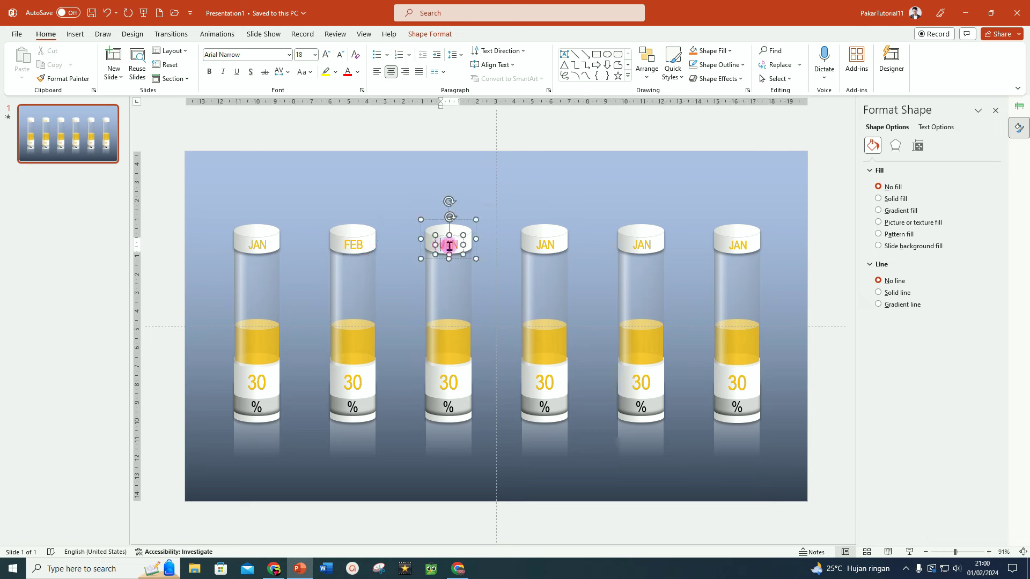
double_click(449, 244)
type("MART")
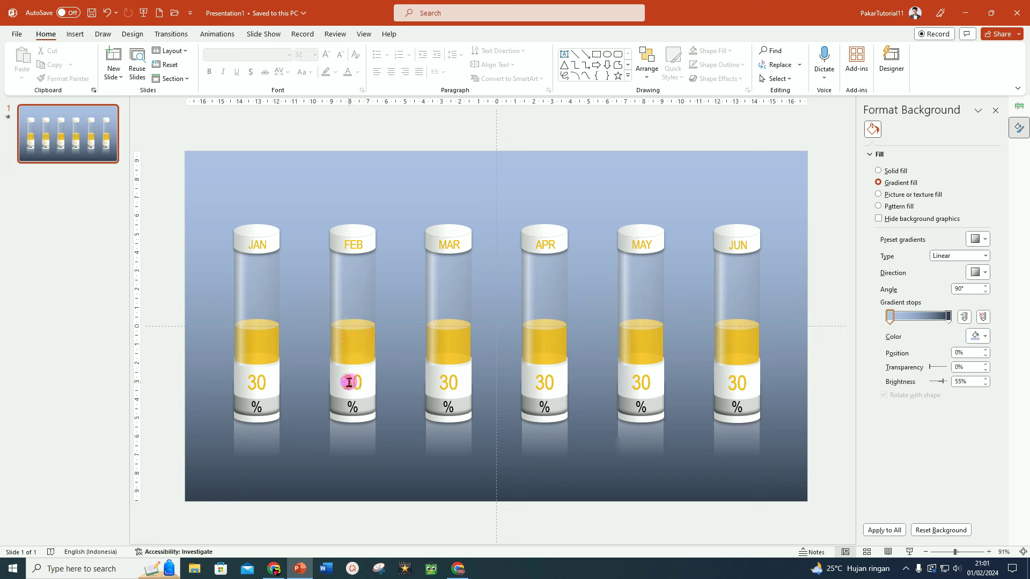
Replace the 30 values on the FEB through JUN cylinders with 48, 55, 90, 80 and 74
double_click(347, 382)
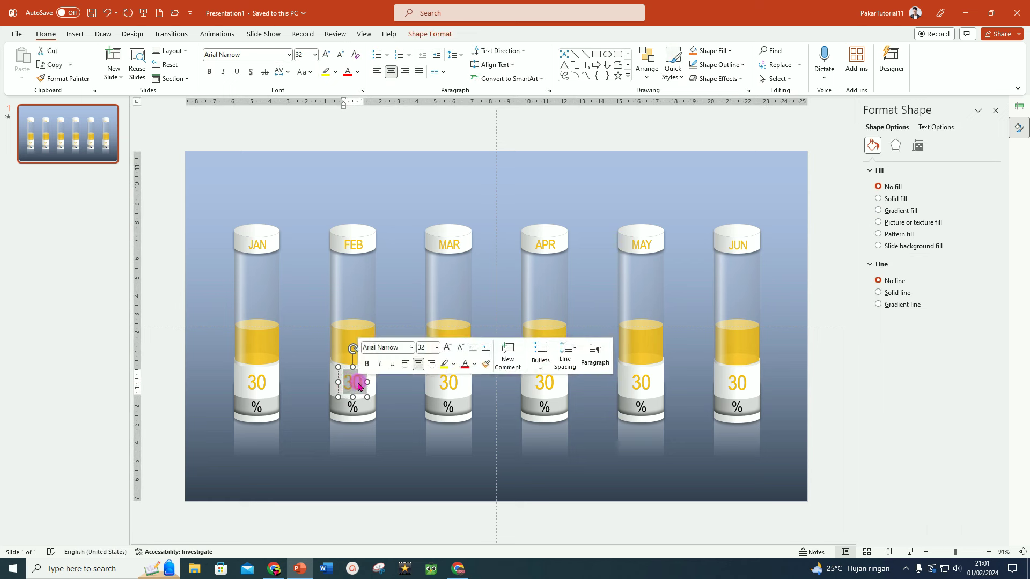
type("48")
double_click(442, 382)
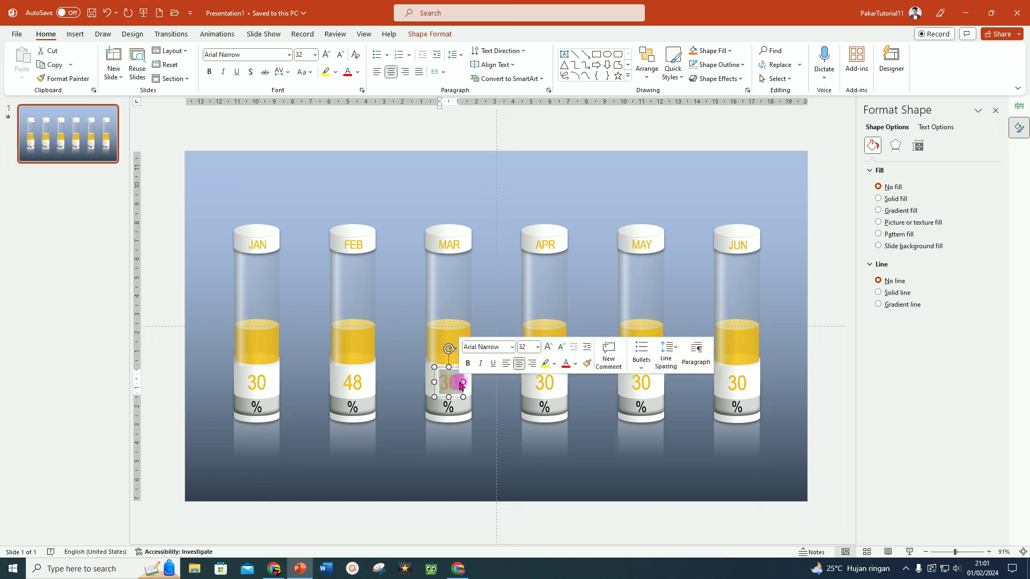
type("55")
double_click(543, 382)
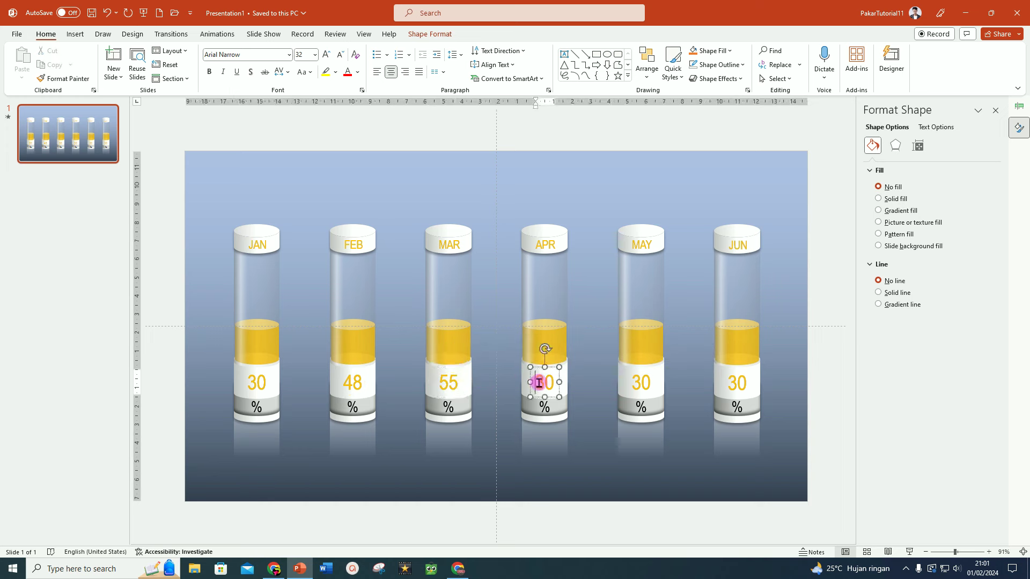
type("90")
double_click(639, 383)
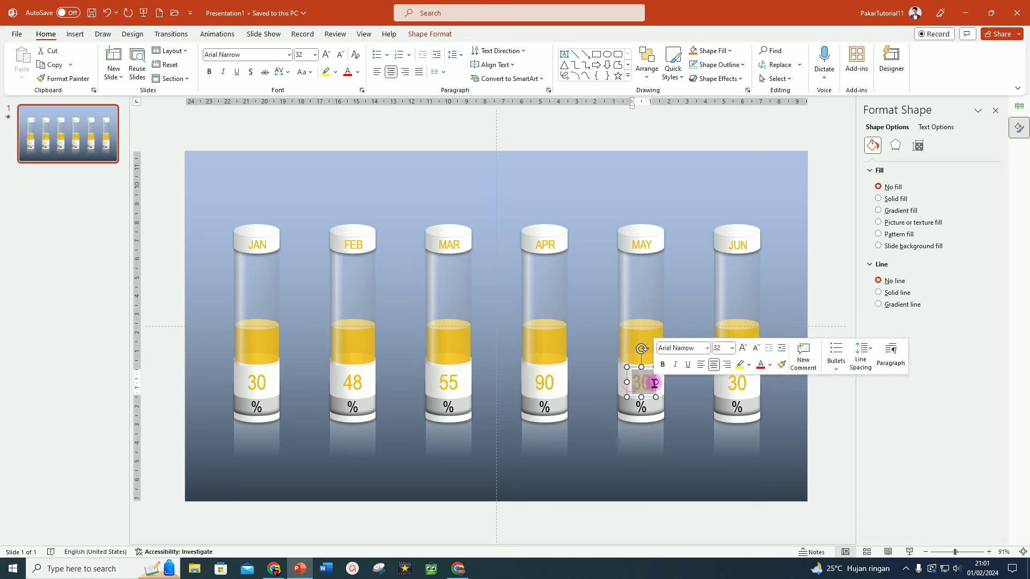
type("80")
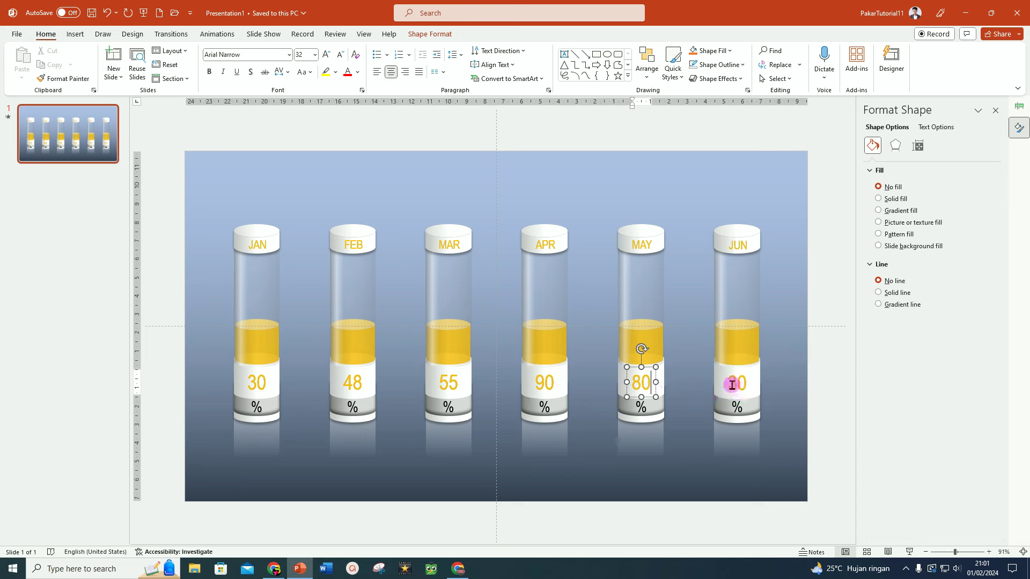
double_click(739, 384)
type("7")
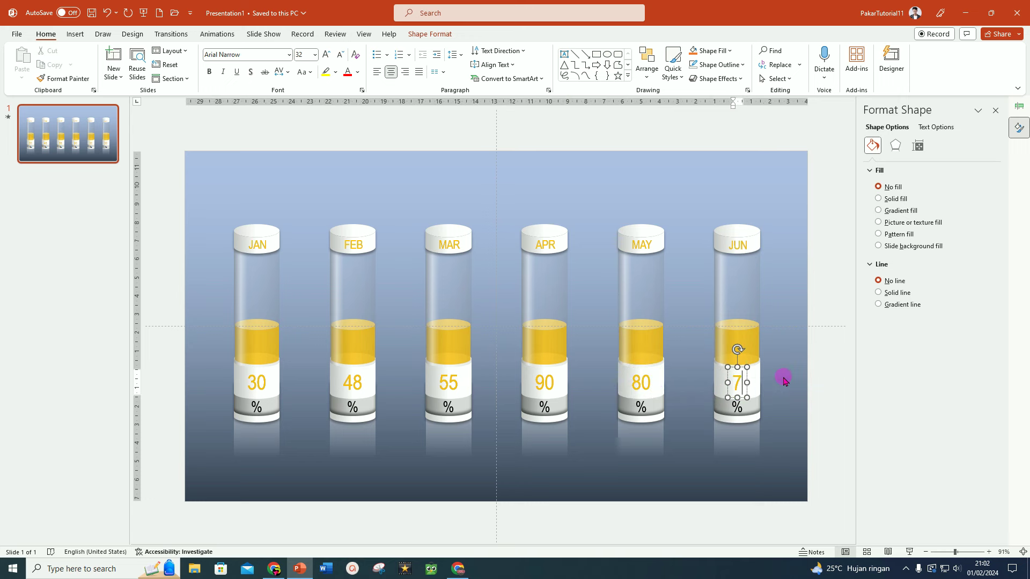
type("4")
left_click(826, 475)
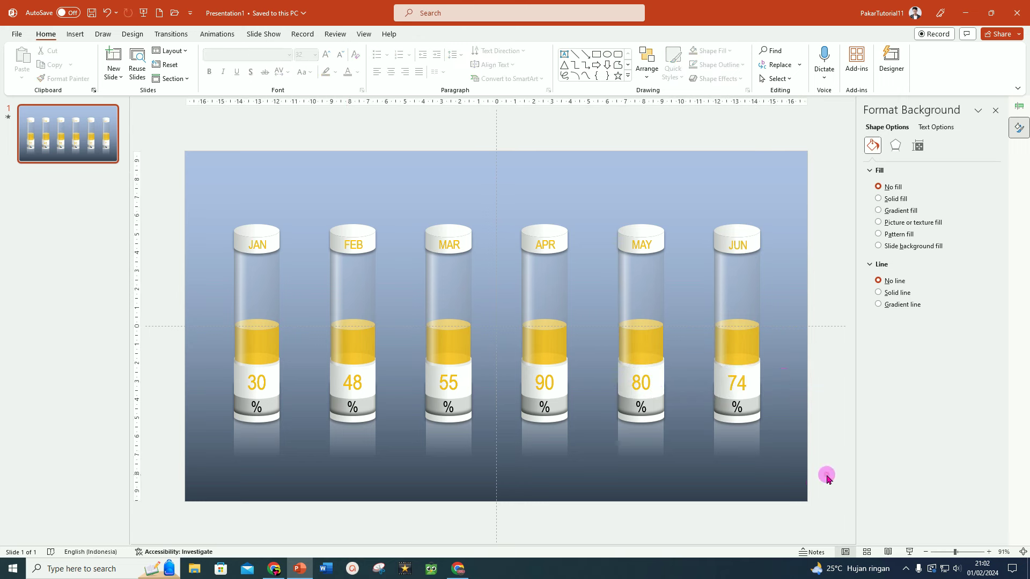
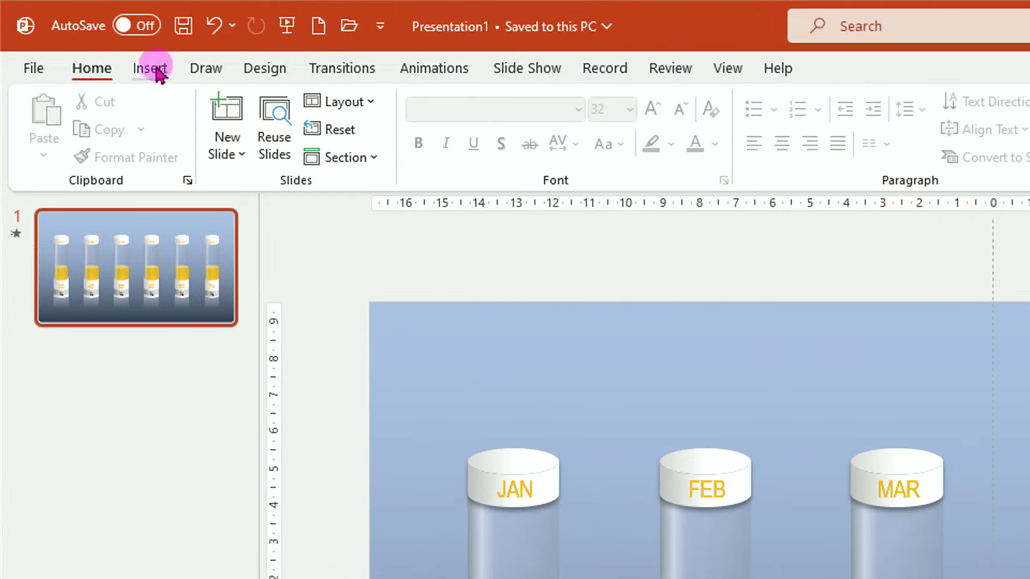
Draw a straight line spanning the slide's top edge and give it a white outline
left_click(76, 34)
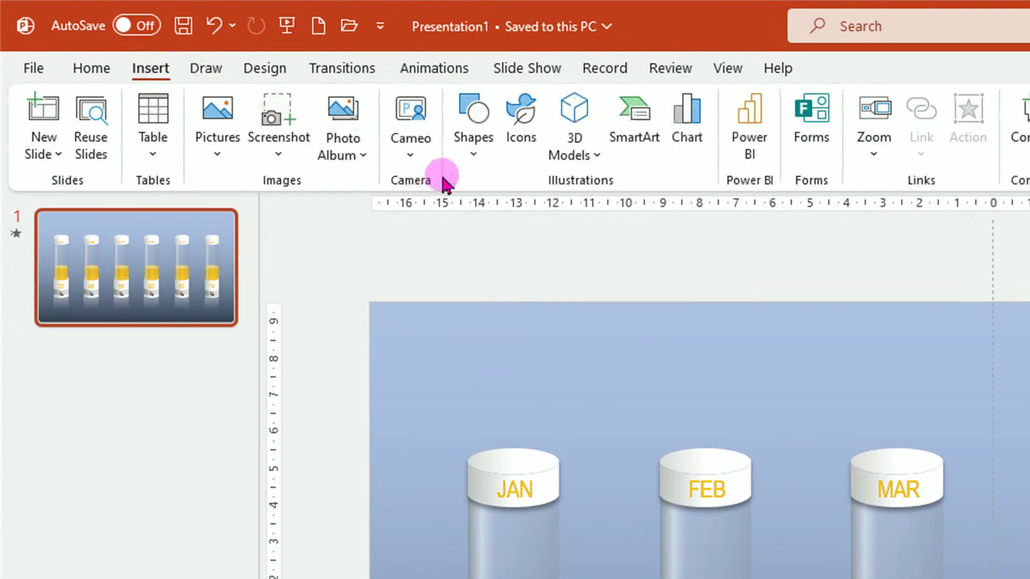
left_click(473, 155)
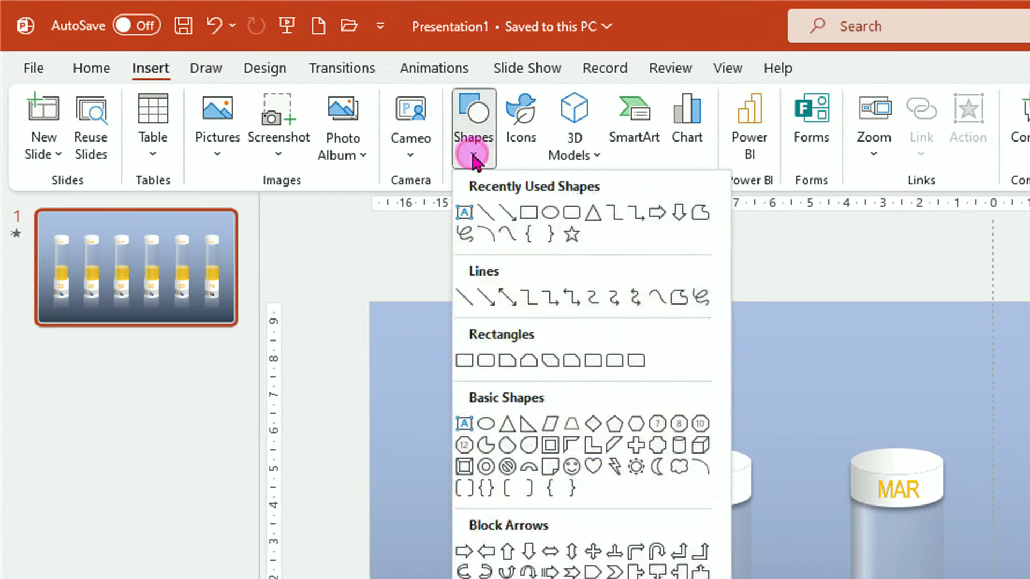
left_click(460, 298)
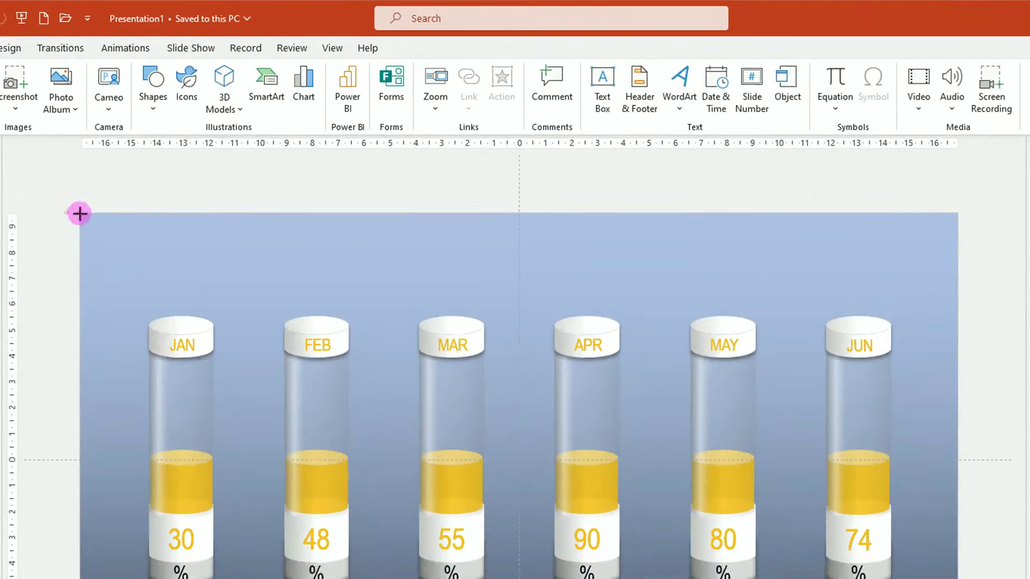
mouse_move(66, 213)
left_mouse_down()
mouse_move(733, 234)
mouse_move(984, 213)
left_mouse_up()
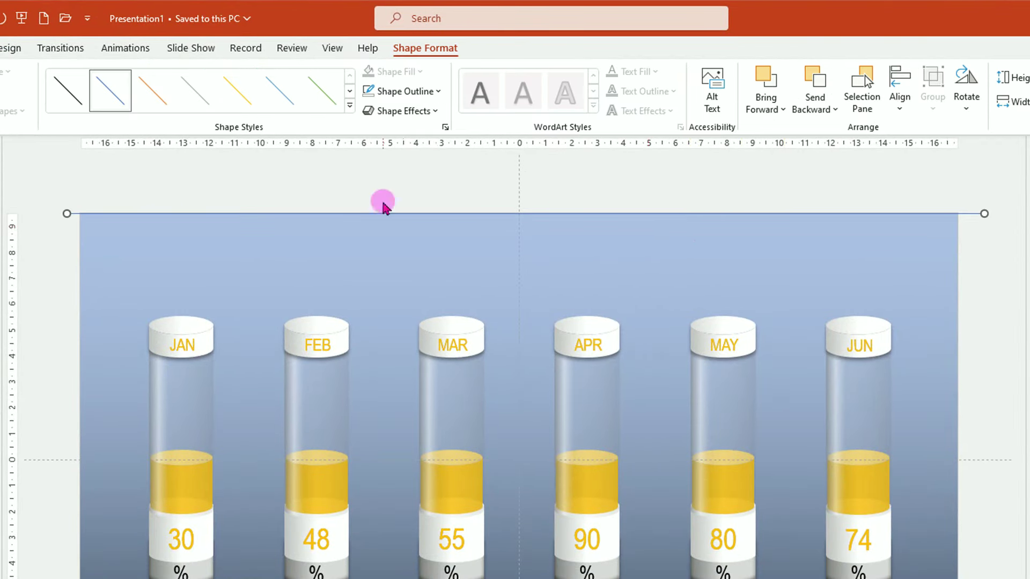
left_click(432, 92)
left_click(368, 131)
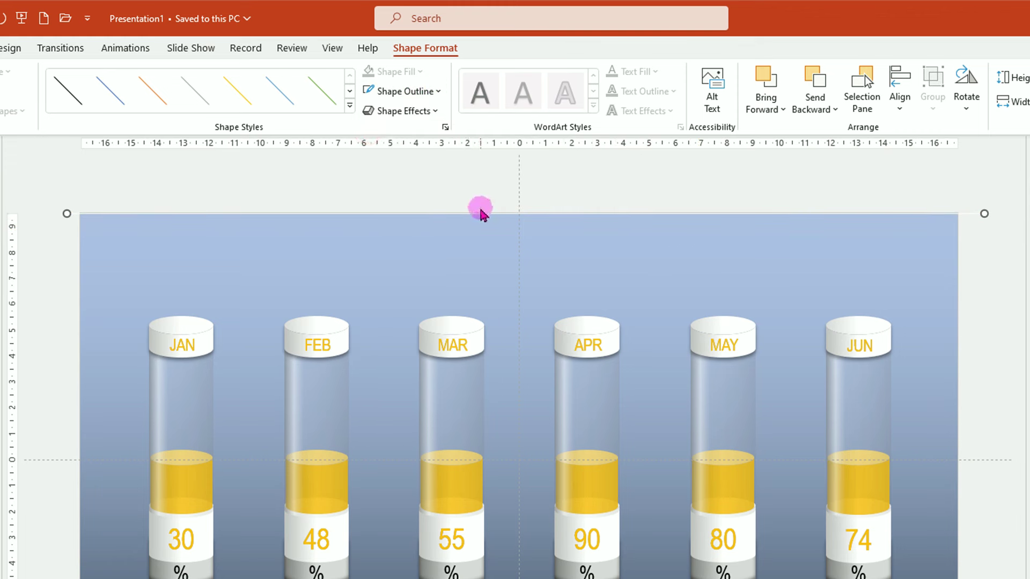
Move the white line to the tube tops, duplicate it with Ctrl+D, and drop the last copy to the number blocks
left_click_drag(480, 214, 481, 366)
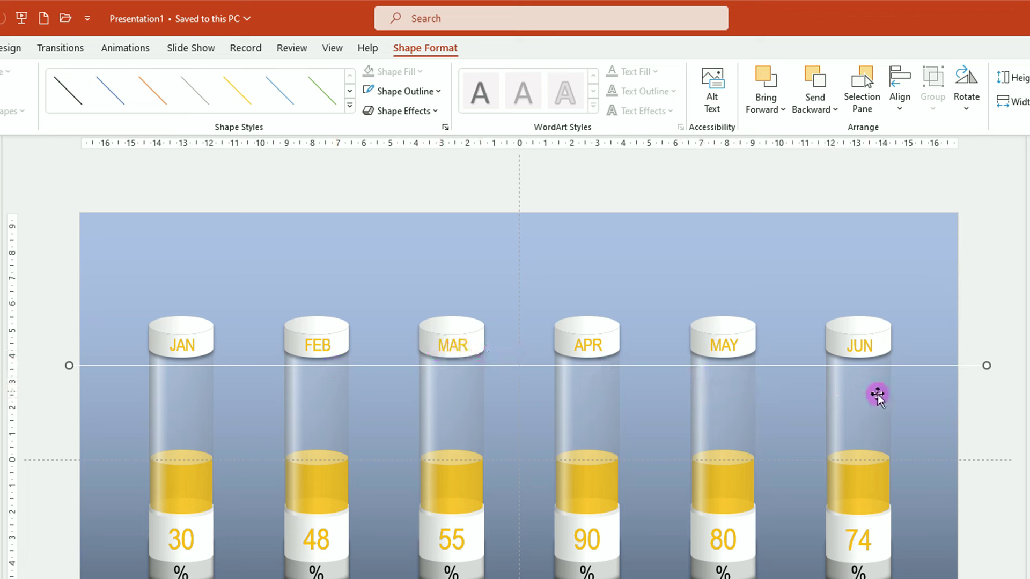
key("ctrl+d")
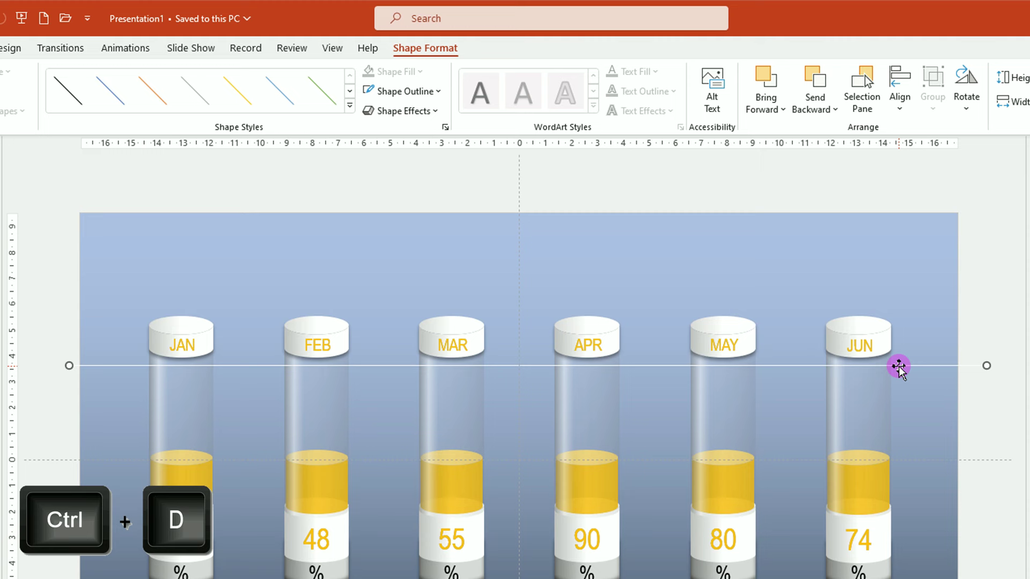
key("ctrl+d")
key("ctrl+d")
key("ctrl+d")
key("ctrl+d")
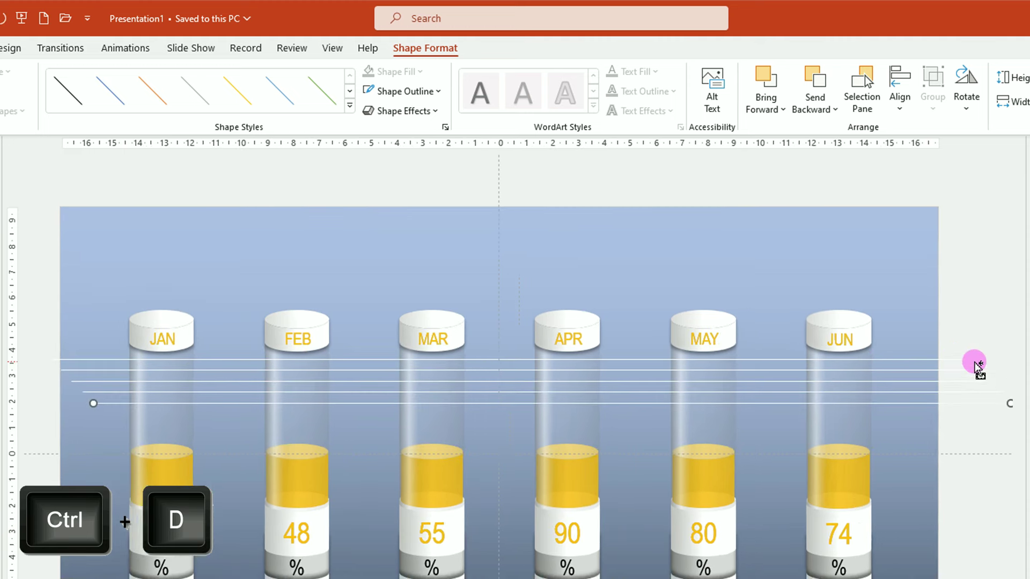
key("ctrl+d")
key("ctrl+d")
key("ctrl+d")
key("ctrl+d")
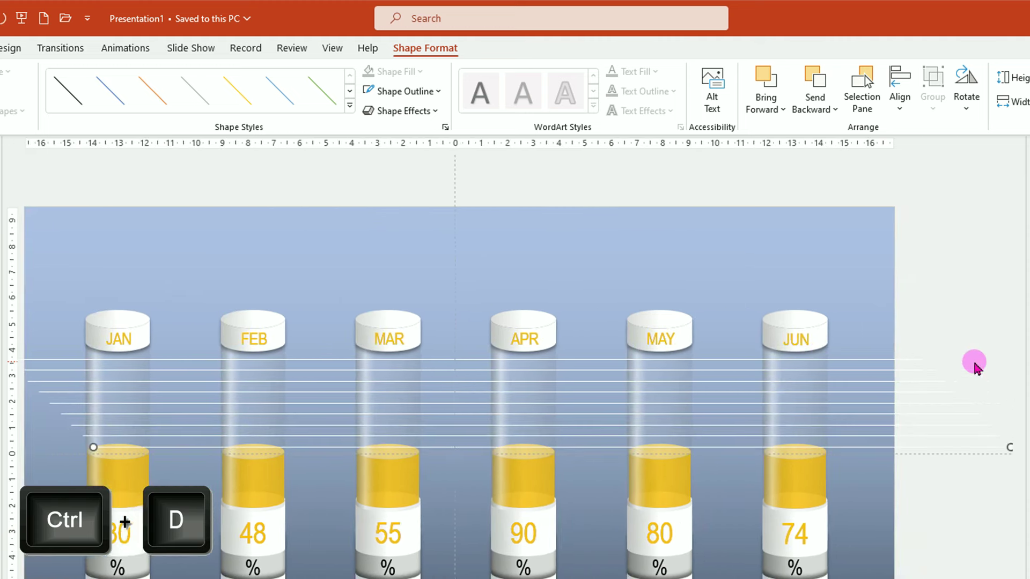
key("ctrl+d")
key("ctrl+d")
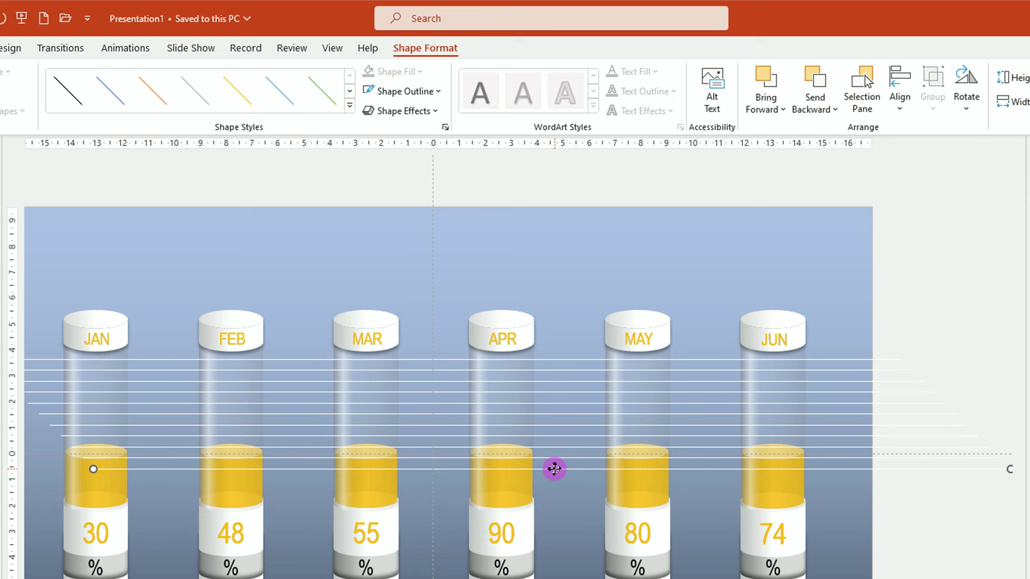
mouse_move(555, 469)
left_mouse_down()
mouse_move(503, 503)
mouse_move(479, 504)
left_mouse_up()
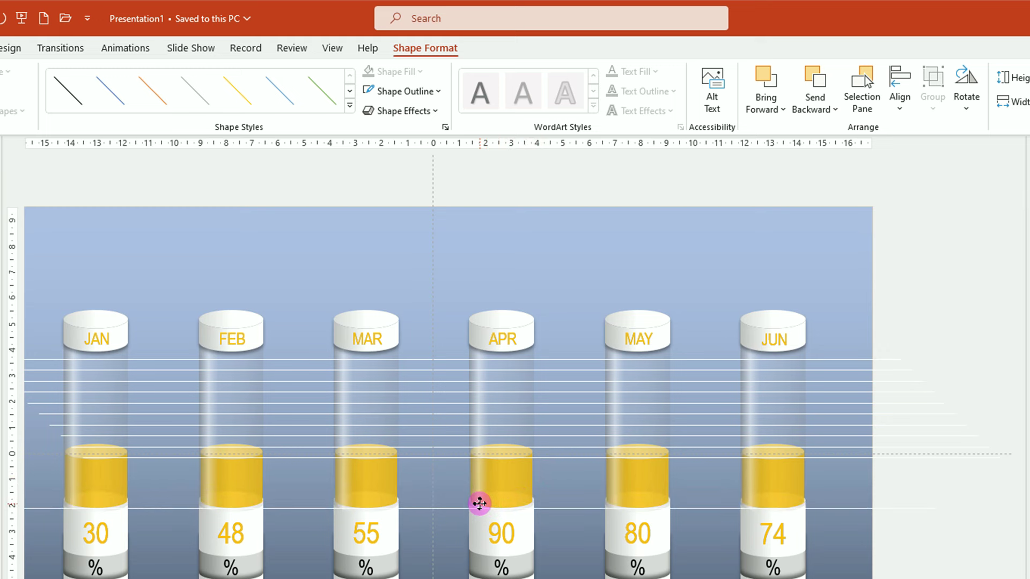
left_click_drag(479, 503, 479, 503)
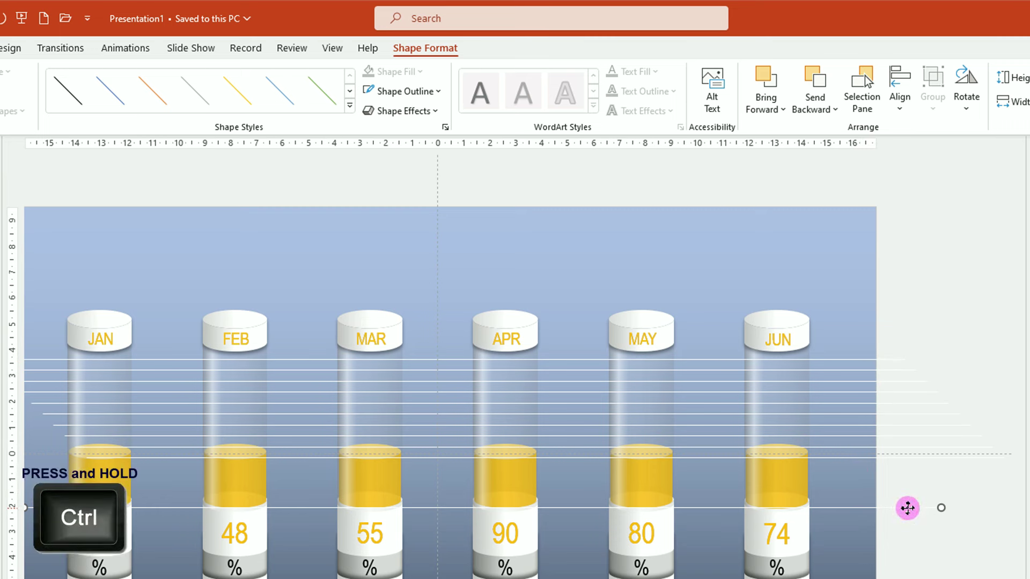
Select all the stacked white lines together
left_click(869, 457, "ctrl")
left_click(864, 448, "ctrl")
left_click(860, 436, "ctrl")
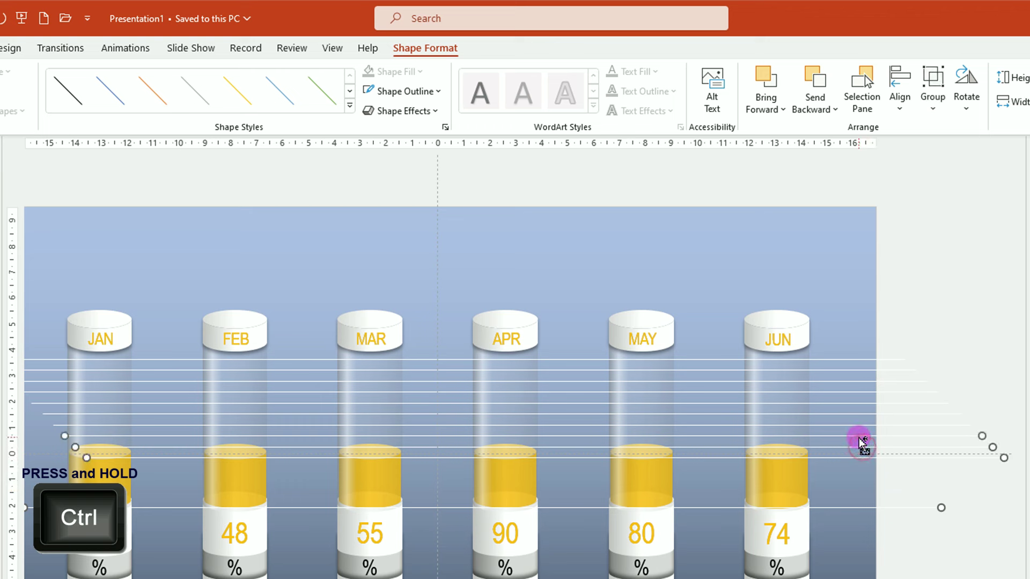
left_click(855, 425, "ctrl")
left_click(853, 415, "ctrl")
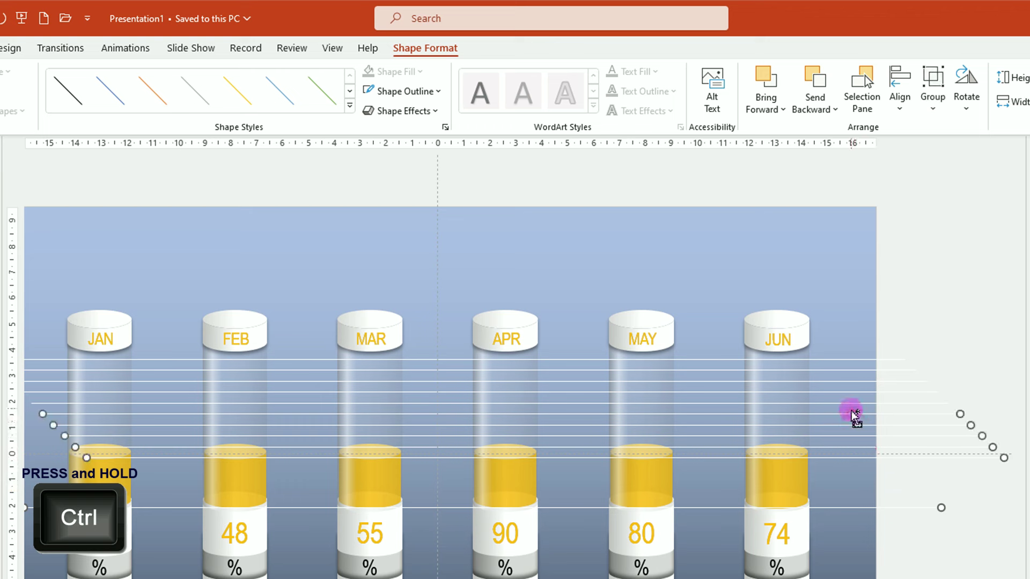
left_click(851, 393, "ctrl")
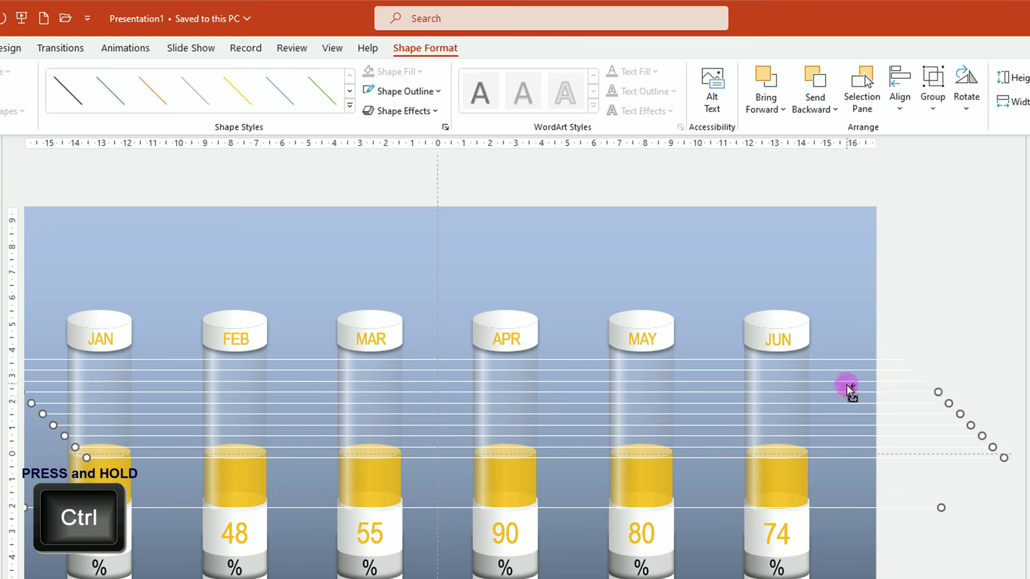
left_click(850, 382, "ctrl")
left_click(848, 371, "ctrl")
left_click(847, 360, "ctrl")
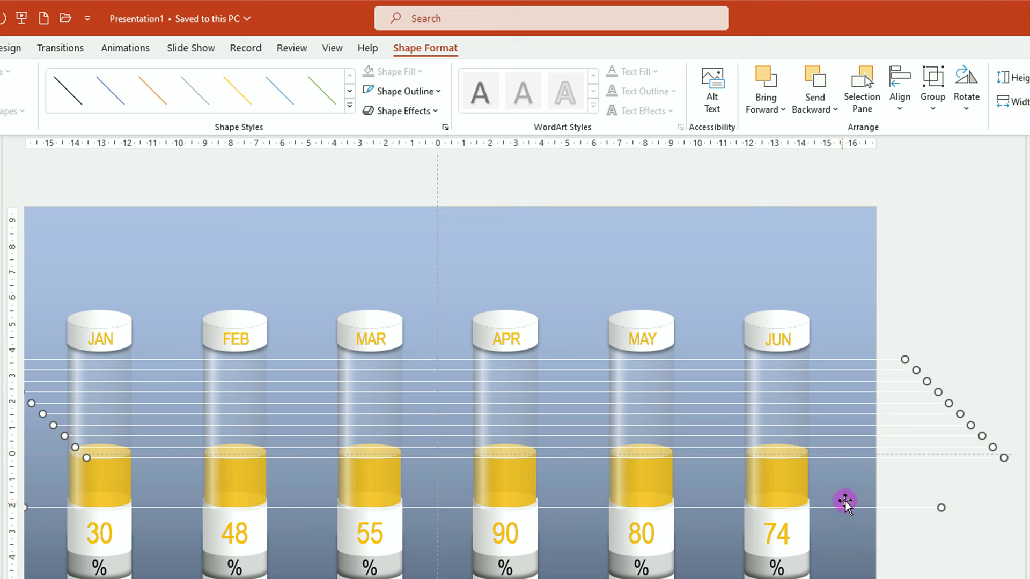
Align the lines' left ends and distribute them evenly vertically
left_click(899, 107)
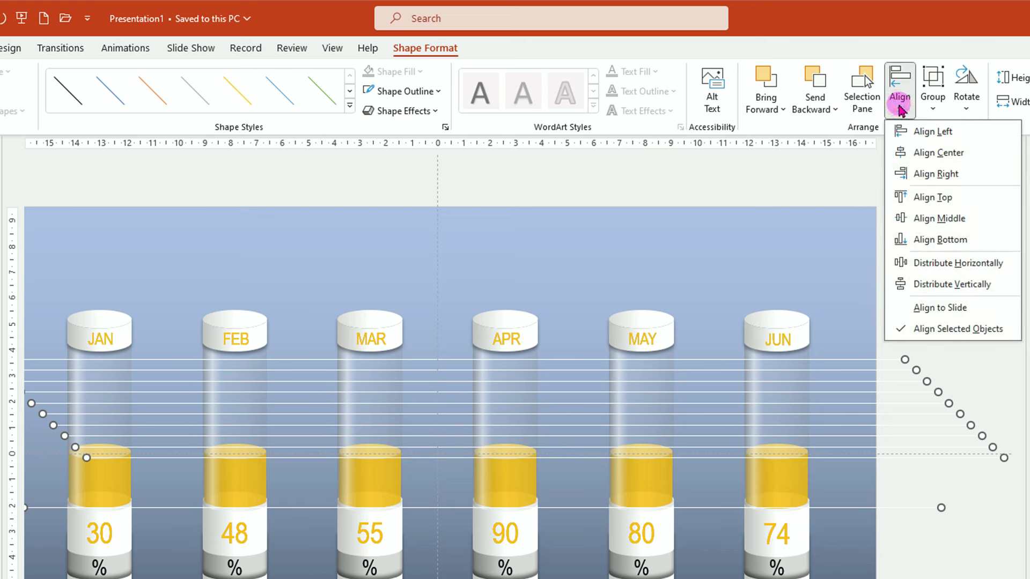
left_click(932, 132)
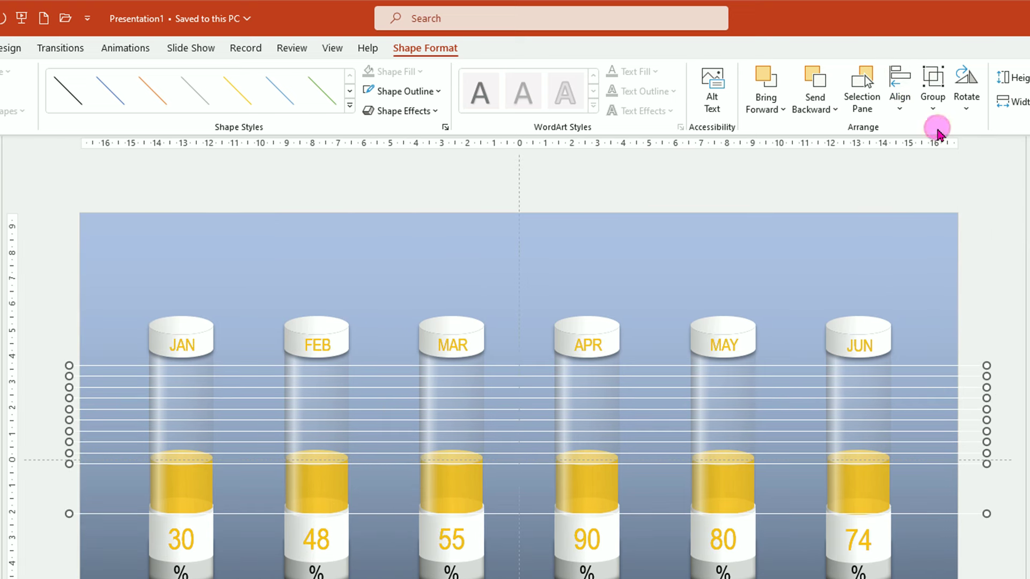
left_click(902, 94)
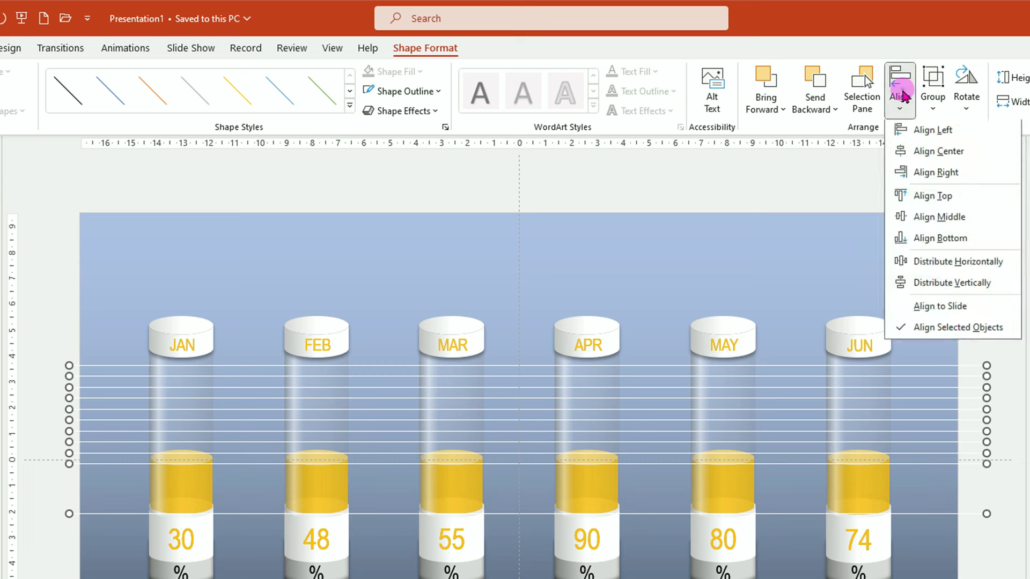
left_click(945, 286)
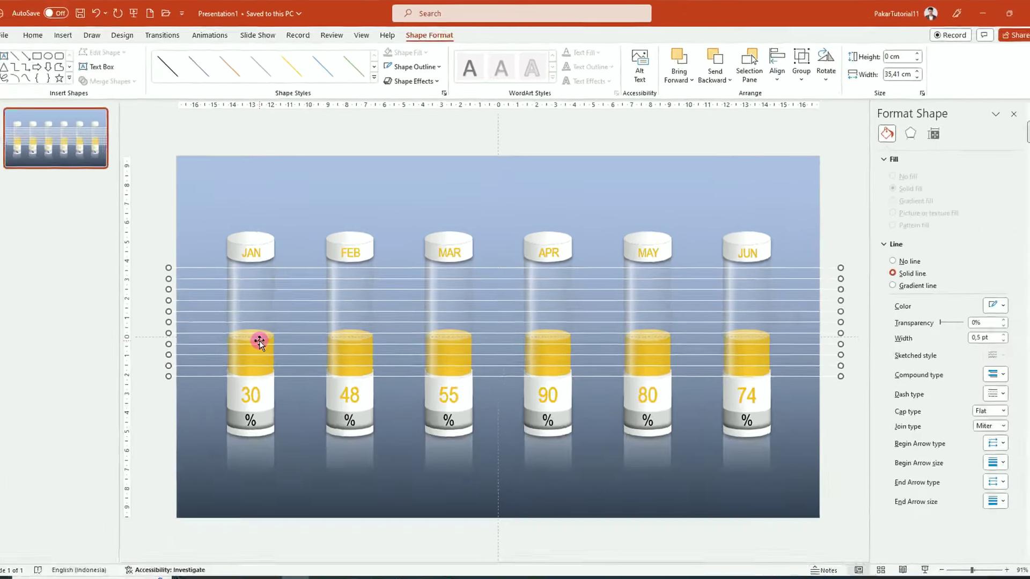
Zoom in and lower the top of the JAN tube's yellow fill from 2.5 cm to 2.36 cm
scroll(266, 332, "up", 3)
scroll(266, 333, "up", 3)
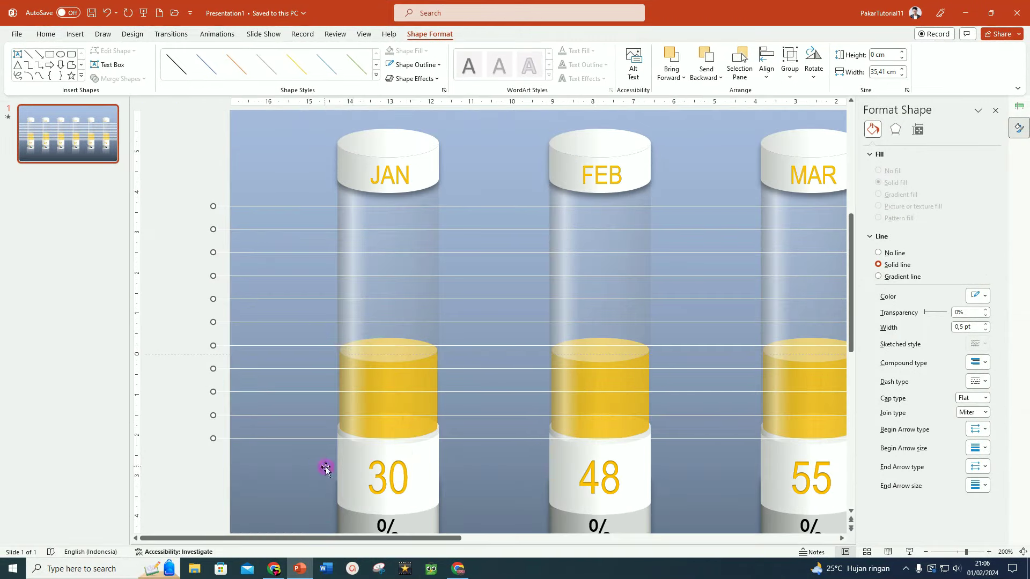
mouse_move(312, 455)
left_mouse_down()
mouse_move(481, 335)
mouse_move(476, 311)
left_mouse_up()
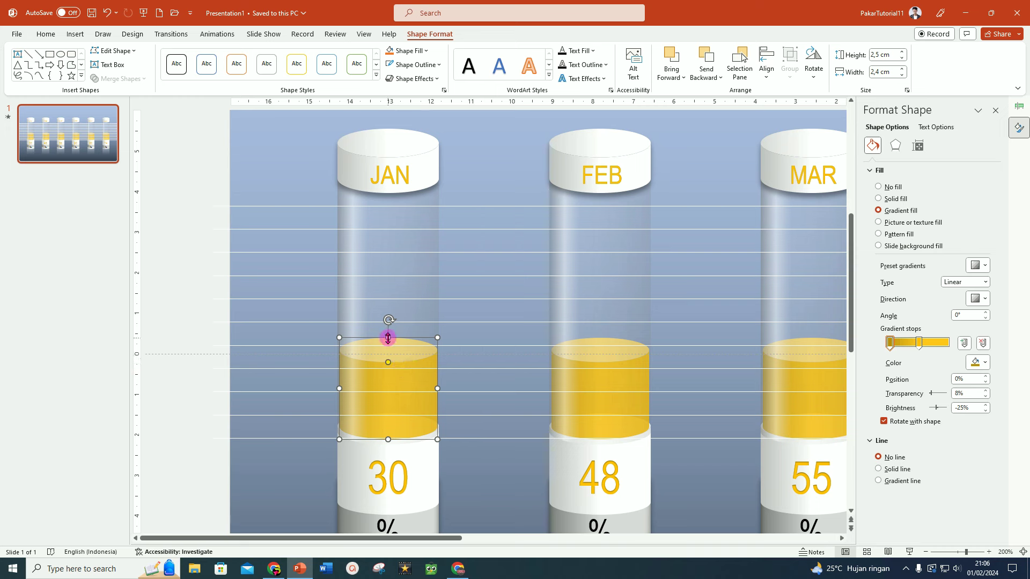
left_click_drag(388, 337, 388, 344)
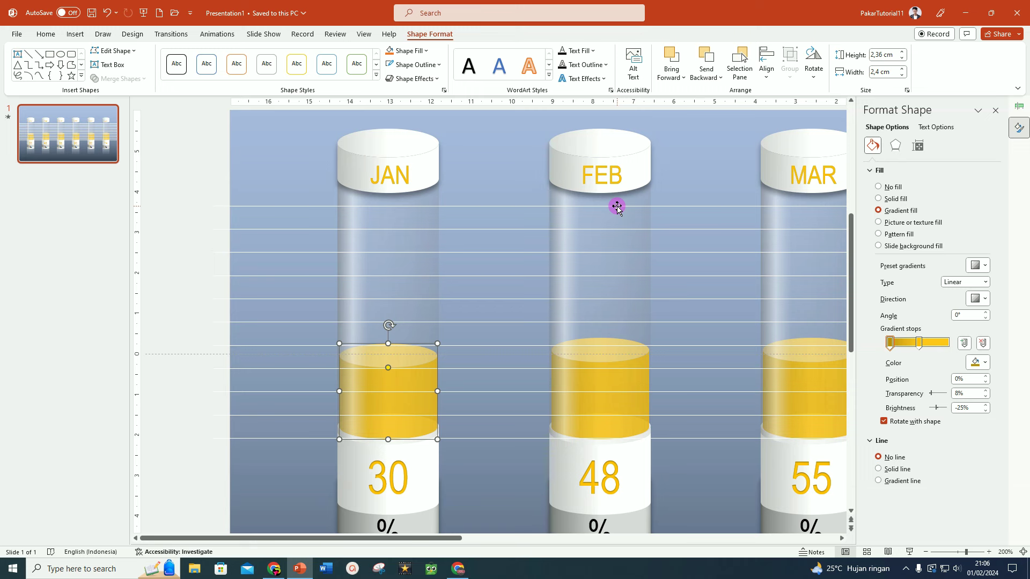
Colour the FEB label text red from the standard colour swatches
left_click(604, 172)
left_click(614, 154)
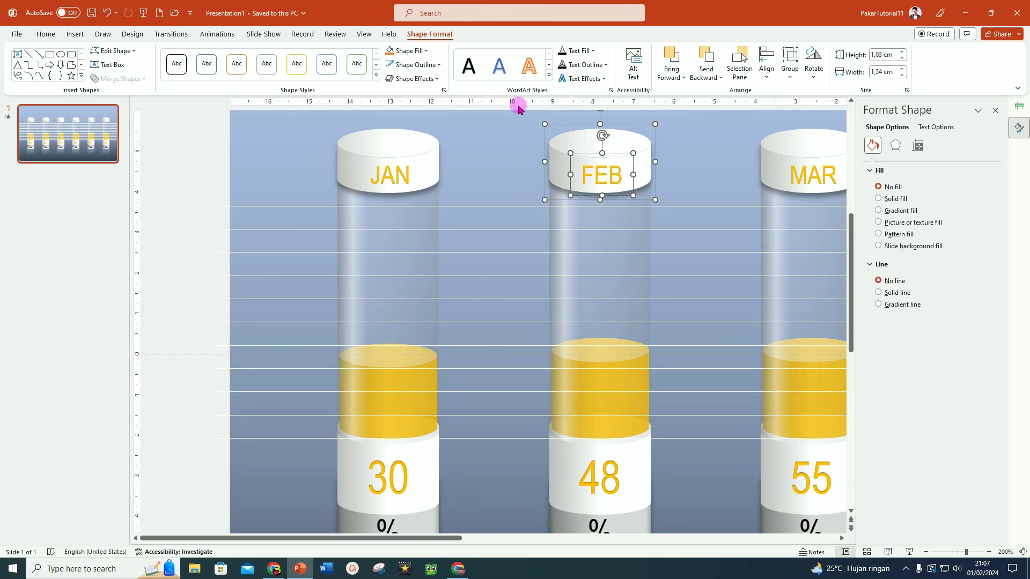
left_click(594, 51)
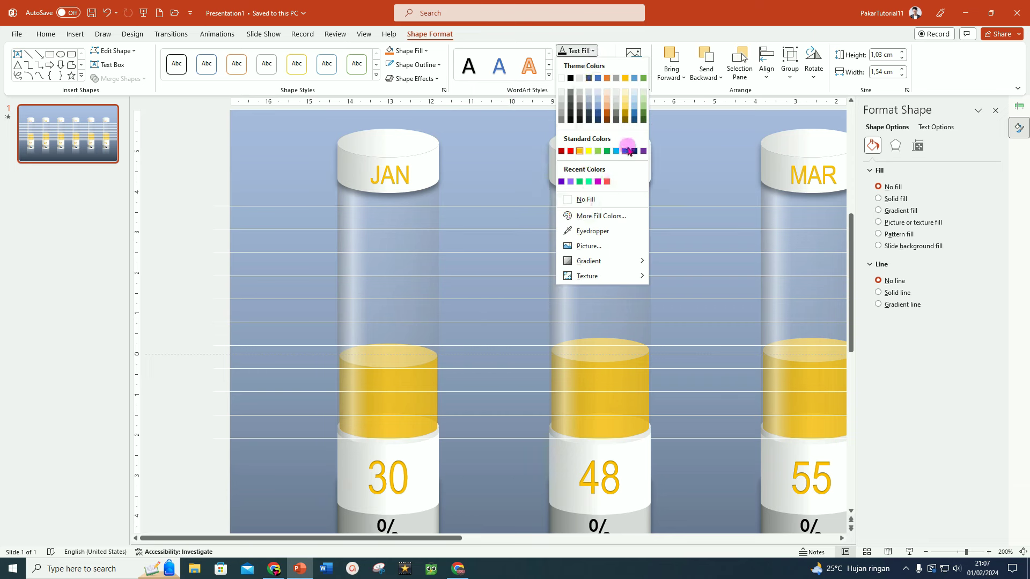
left_click(602, 216)
mouse_move(255, 172)
left_mouse_down()
mouse_move(361, 166)
mouse_move(405, 132)
left_mouse_up()
left_click(356, 150)
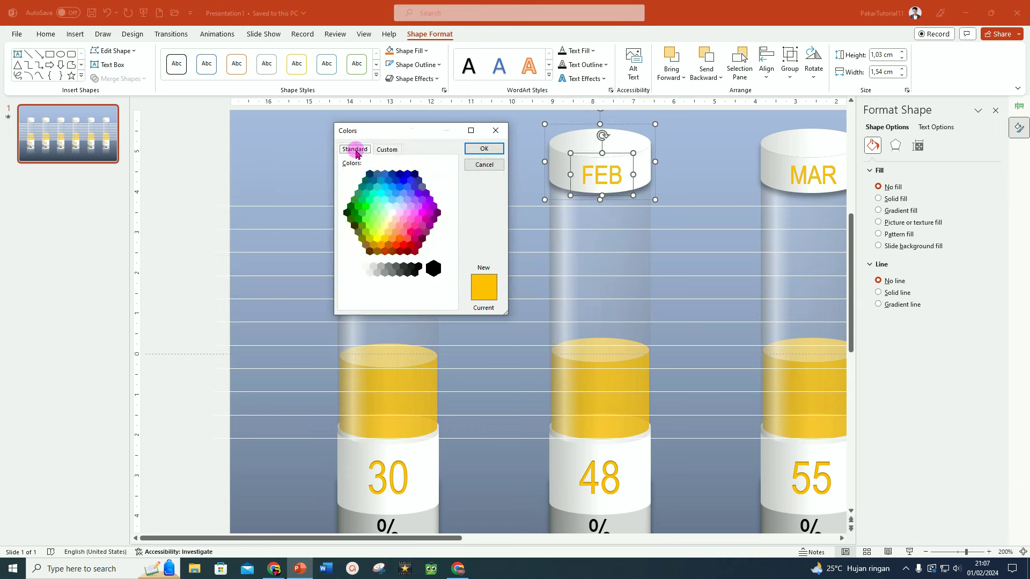
left_click(408, 245)
left_click(484, 150)
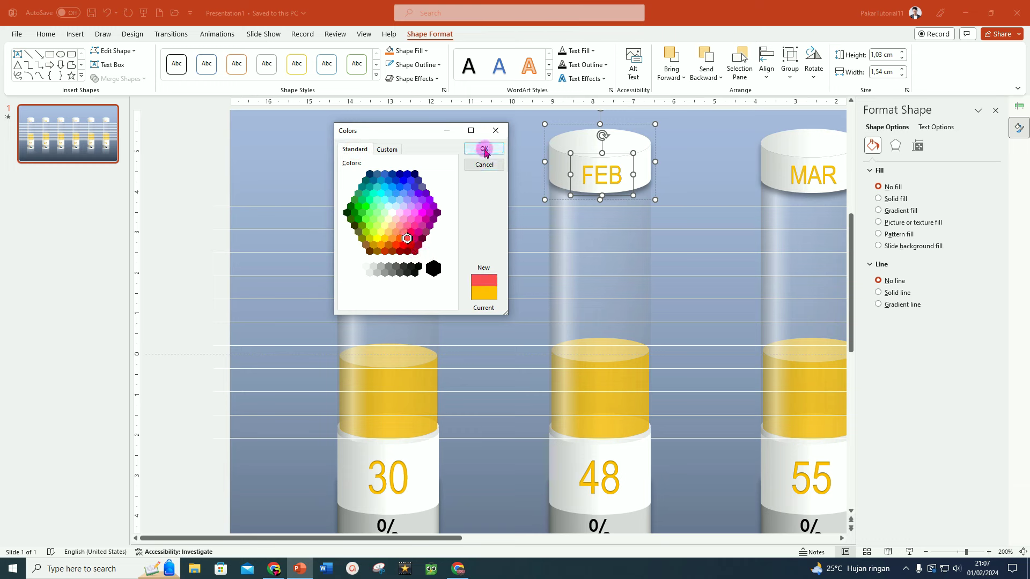
Make the FEB value 48 red as well, then select the FEB tube's yellow fill
left_click(605, 482)
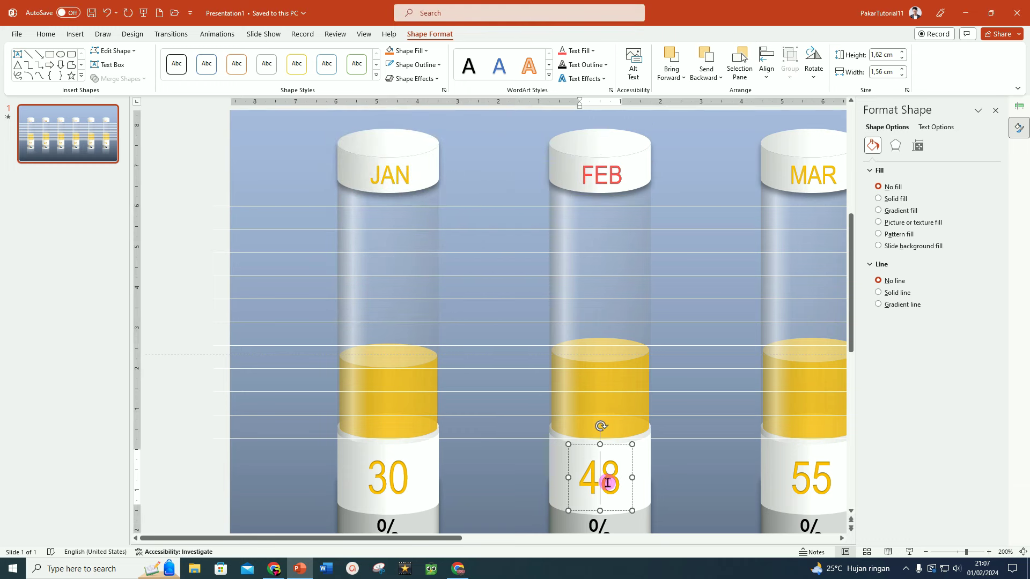
left_click(627, 493)
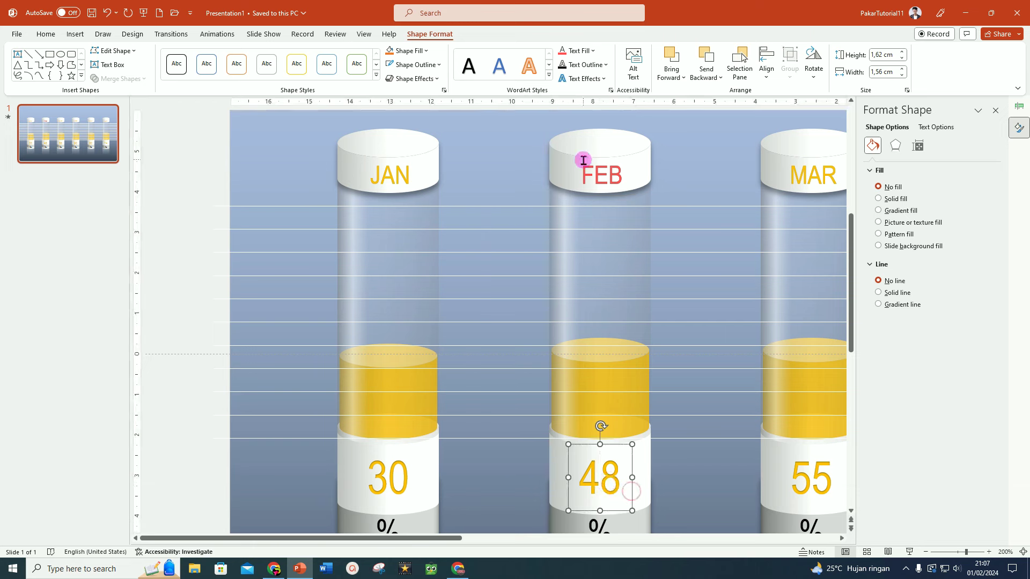
left_click(563, 51)
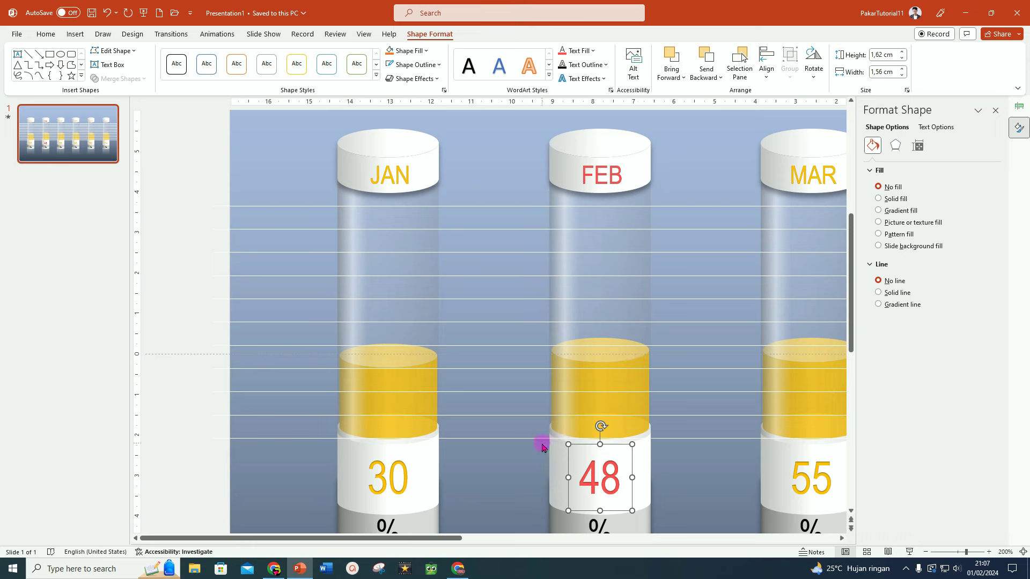
left_click(531, 457)
mouse_move(530, 453)
left_mouse_down()
mouse_move(681, 341)
mouse_move(668, 325)
left_mouse_up()
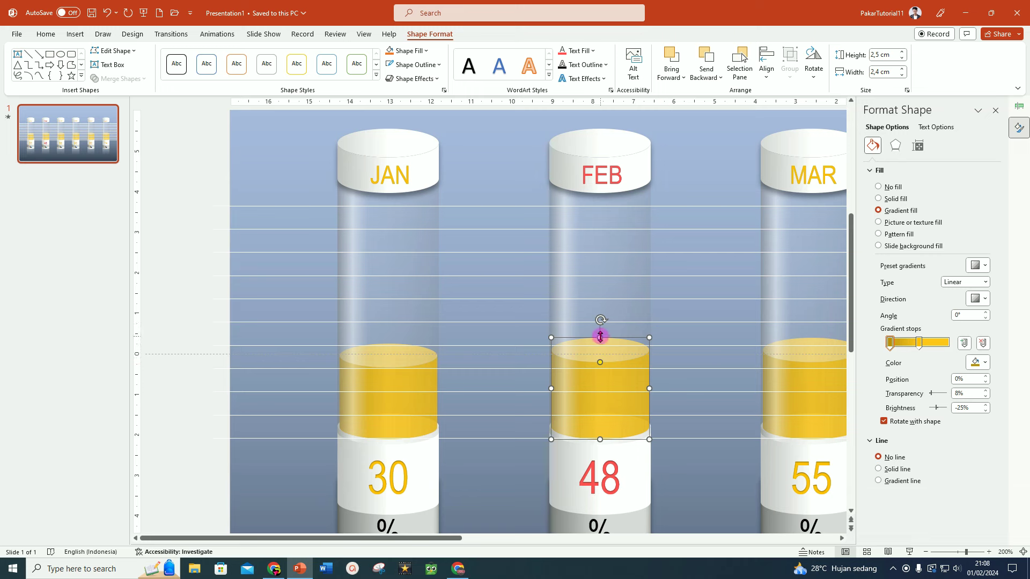
Raise the FEB fill higher and set its middle gradient stop to red at 10% transparency
left_click_drag(601, 336, 603, 304)
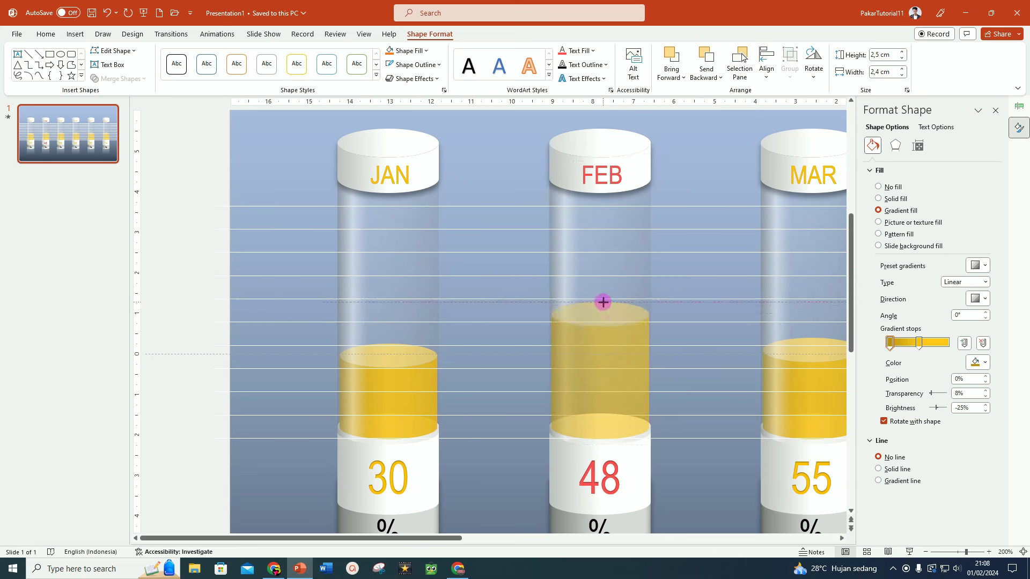
left_click_drag(602, 302, 602, 302)
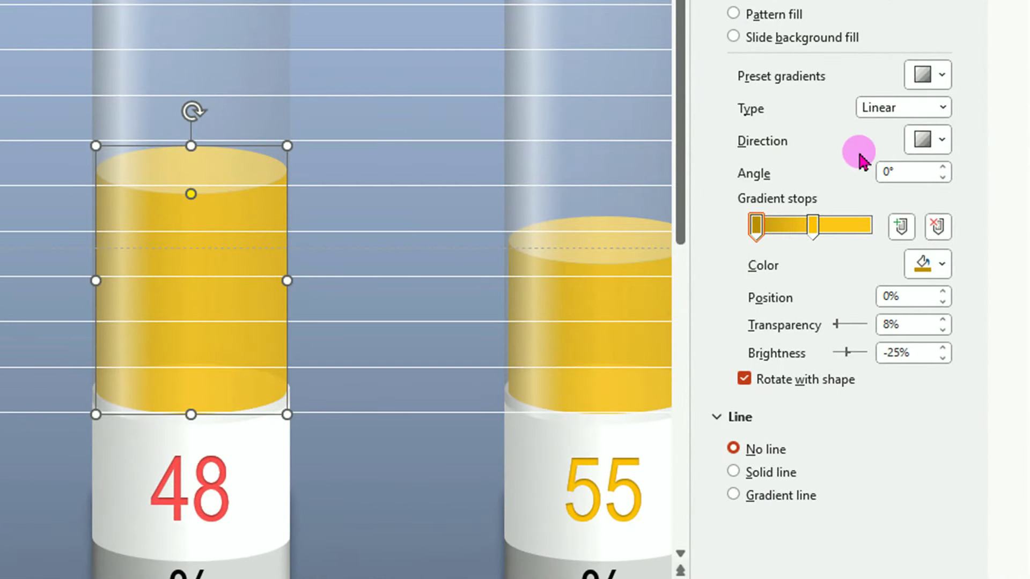
left_click(813, 225)
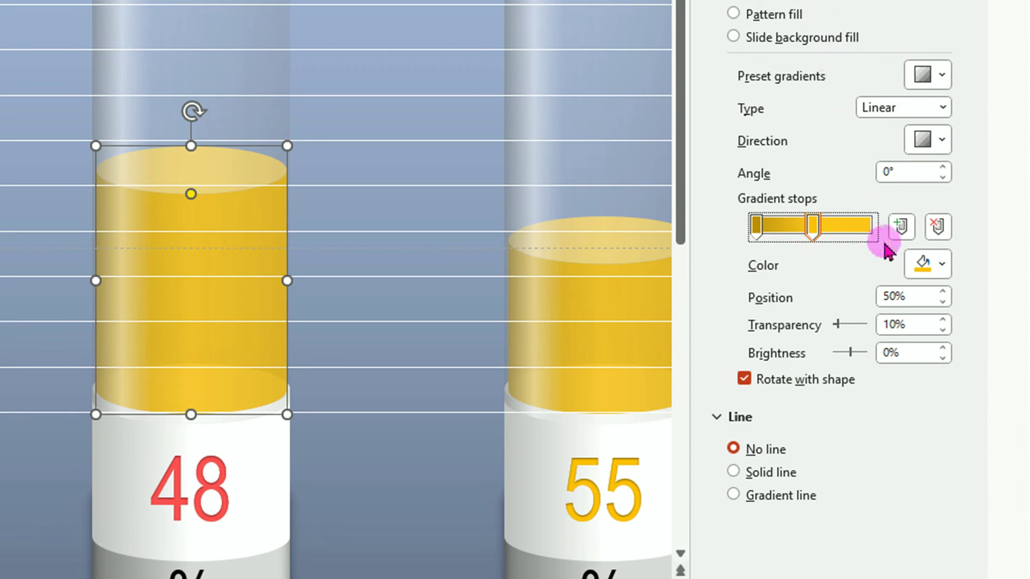
left_click(943, 264)
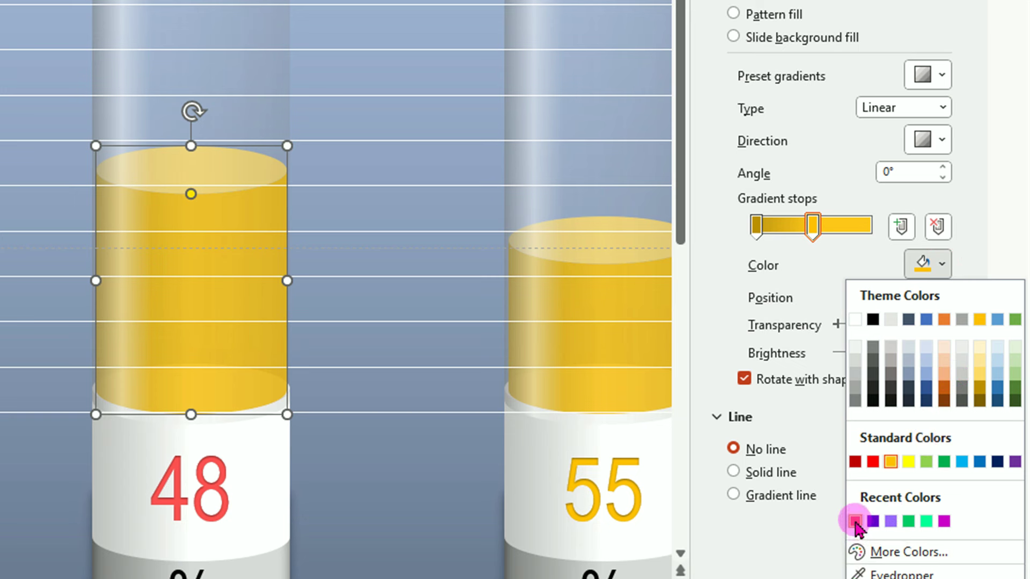
left_click(855, 521)
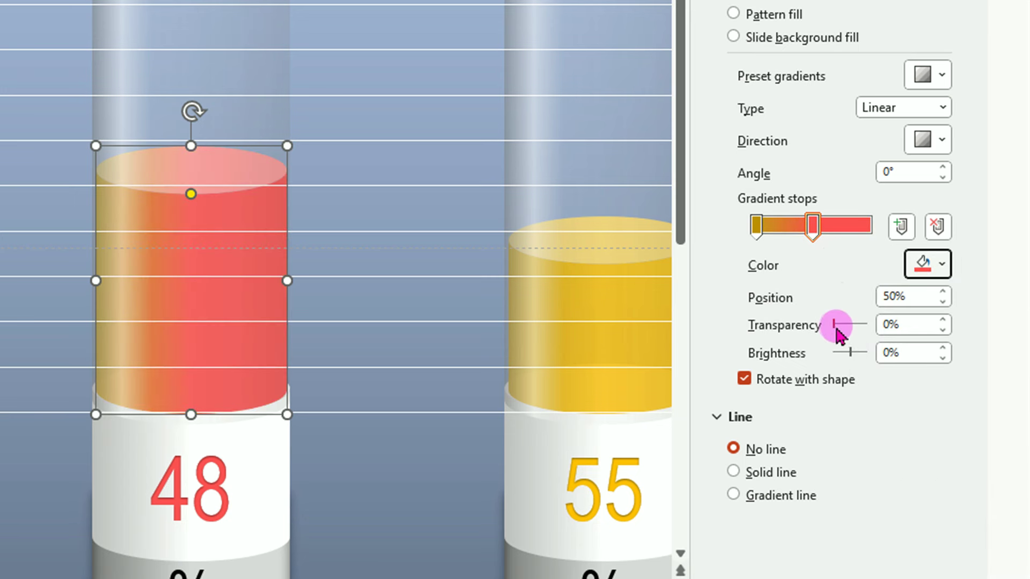
left_click_drag(835, 324, 837, 324)
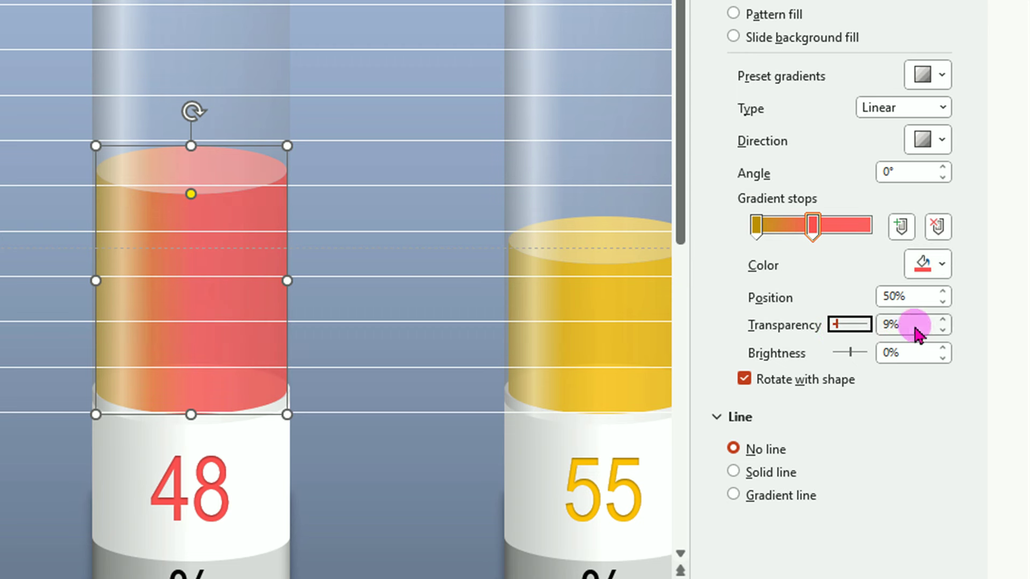
left_click(943, 321)
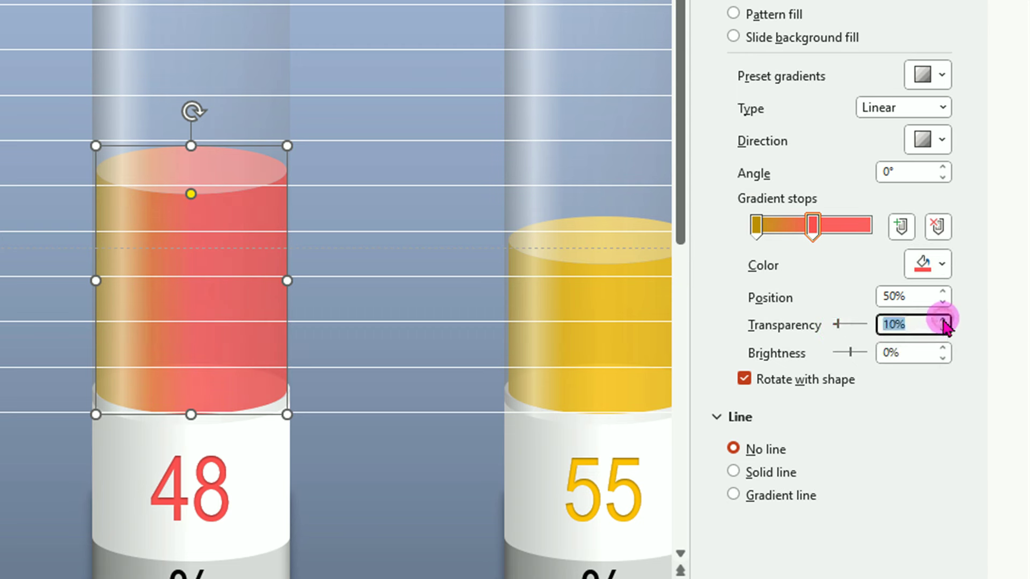
Set the first gradient stop to red with 10% transparency too
left_click(758, 235)
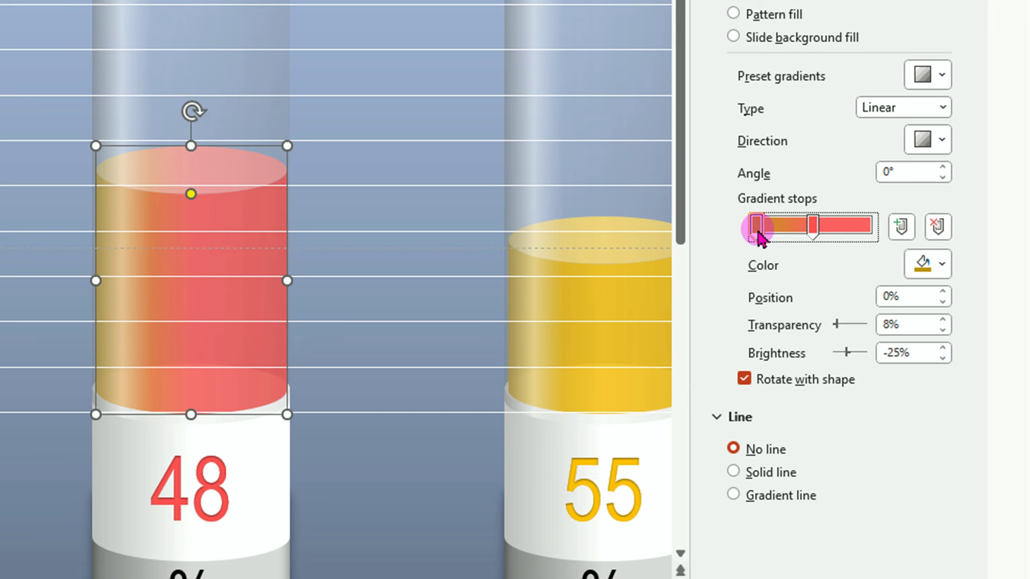
left_click(942, 265)
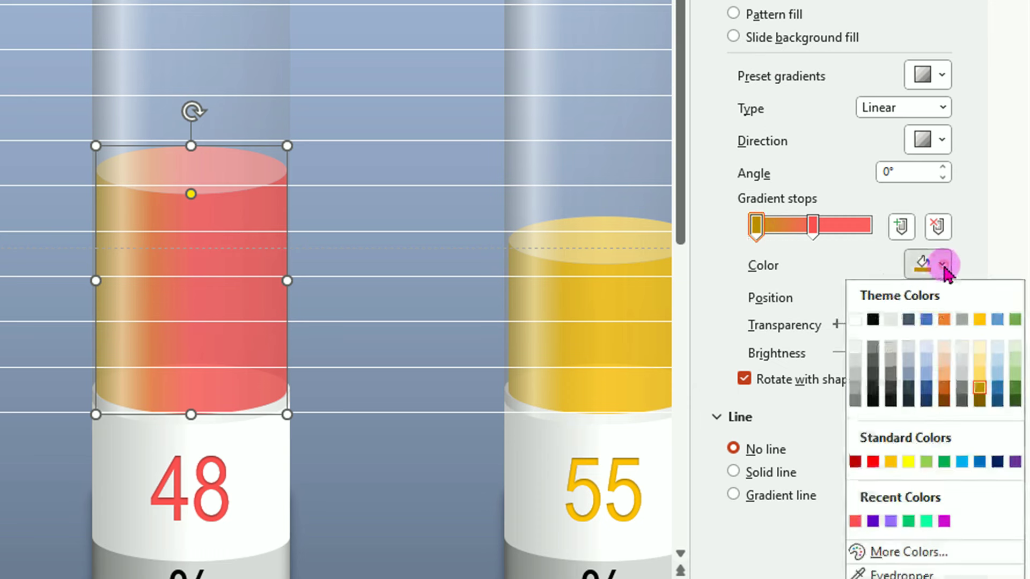
left_click(855, 521)
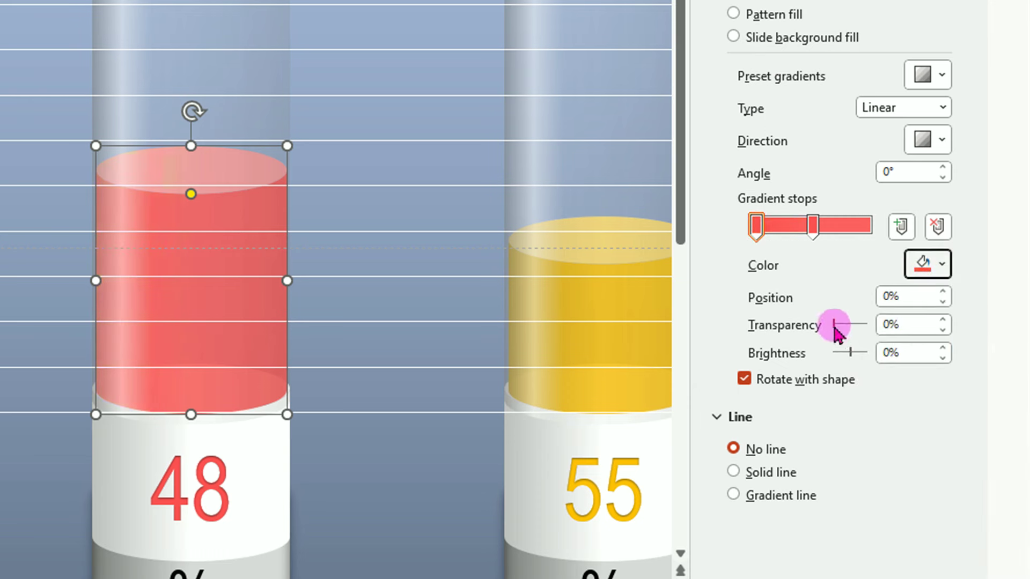
left_click_drag(835, 325, 840, 326)
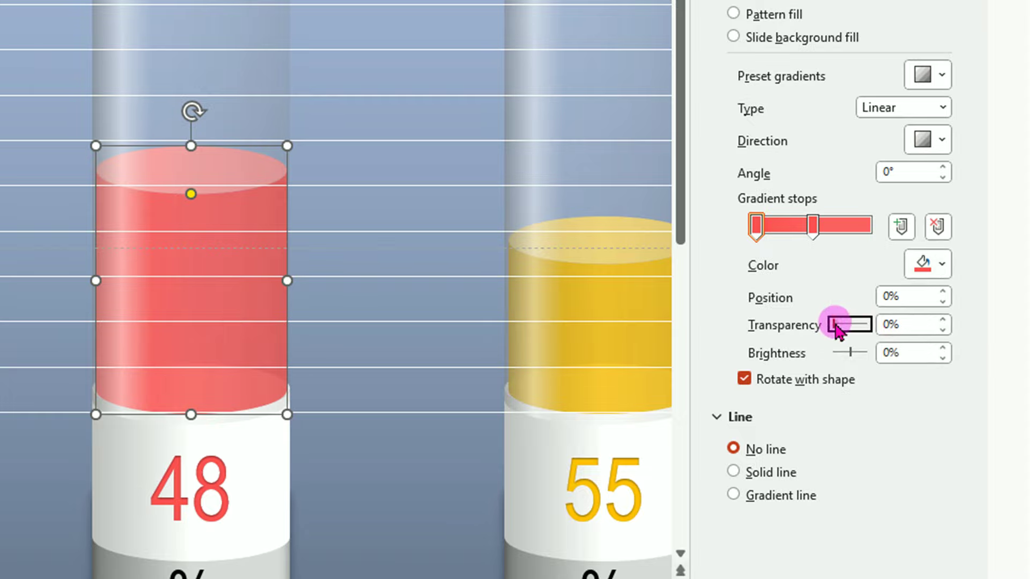
left_click(942, 330)
left_click(813, 225)
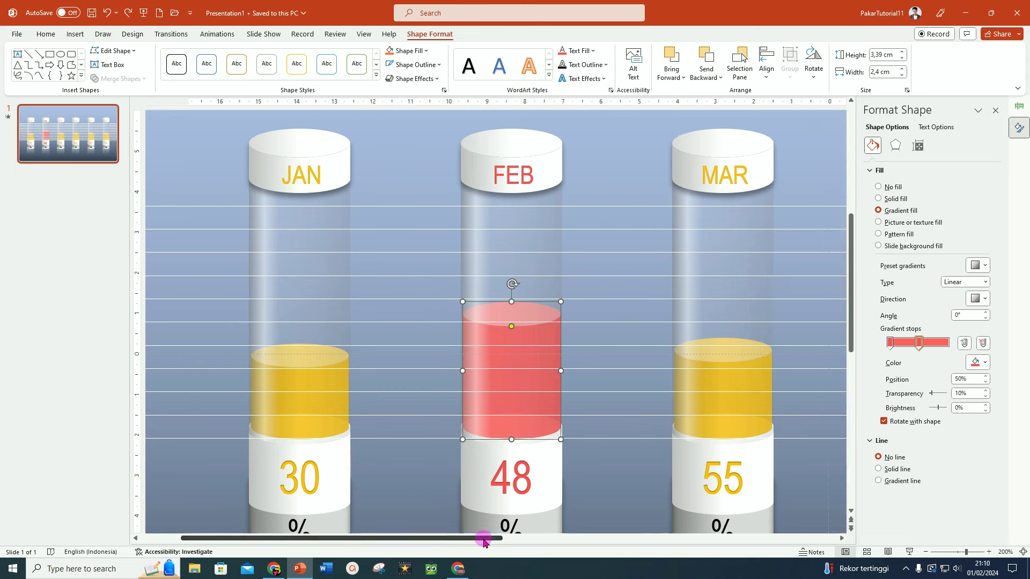
Colour the MAR label and its value 55 magenta, then select the MAR tube's fill
left_click_drag(443, 540, 519, 539)
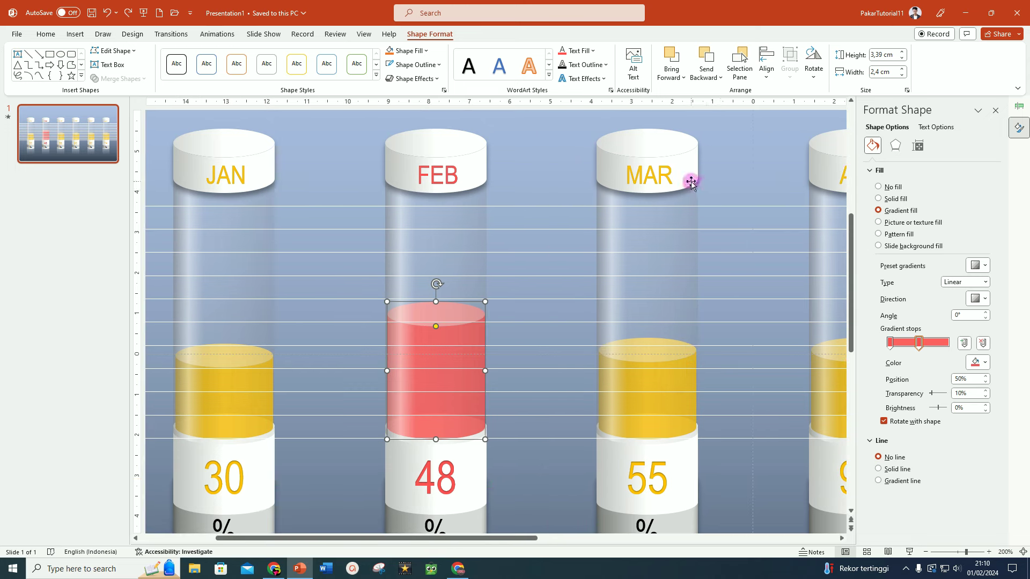
left_click(654, 175)
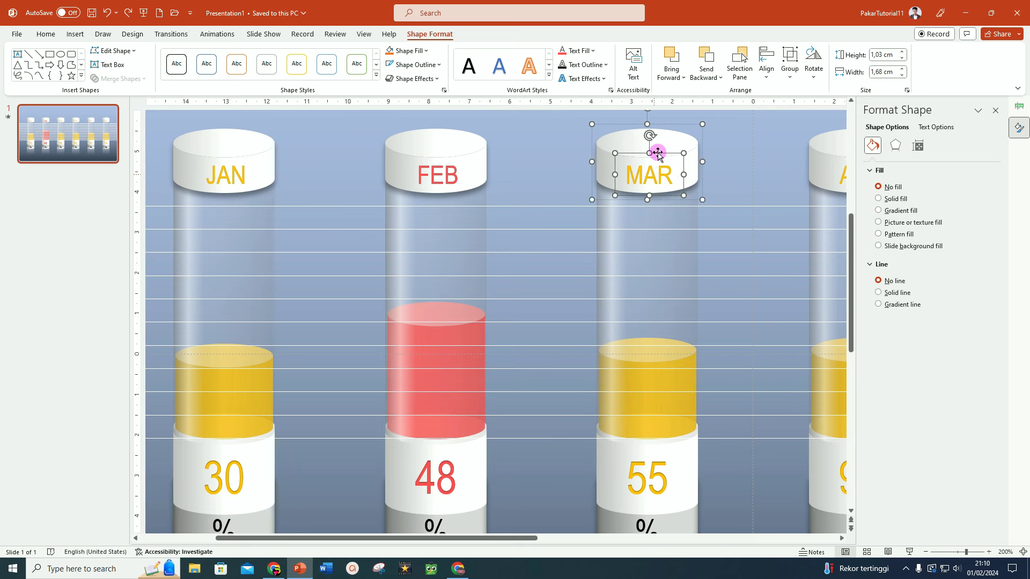
left_click(593, 51)
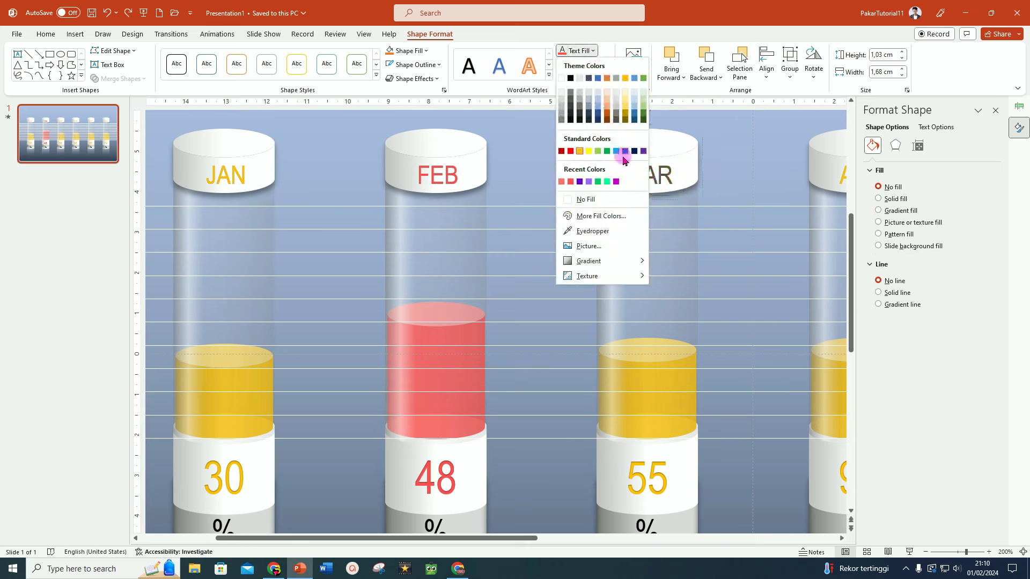
left_click(616, 182)
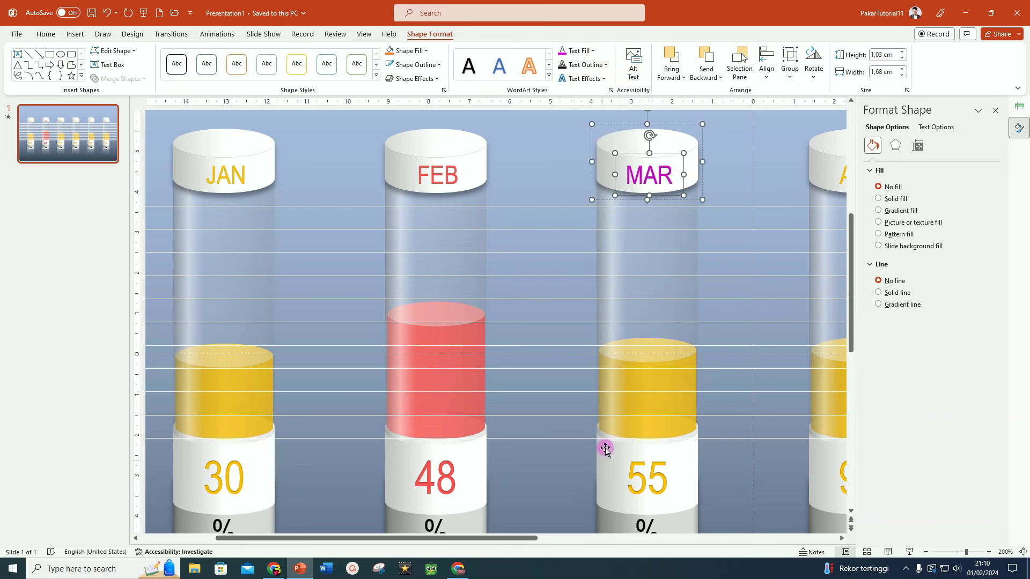
left_click(649, 483)
left_click(563, 51)
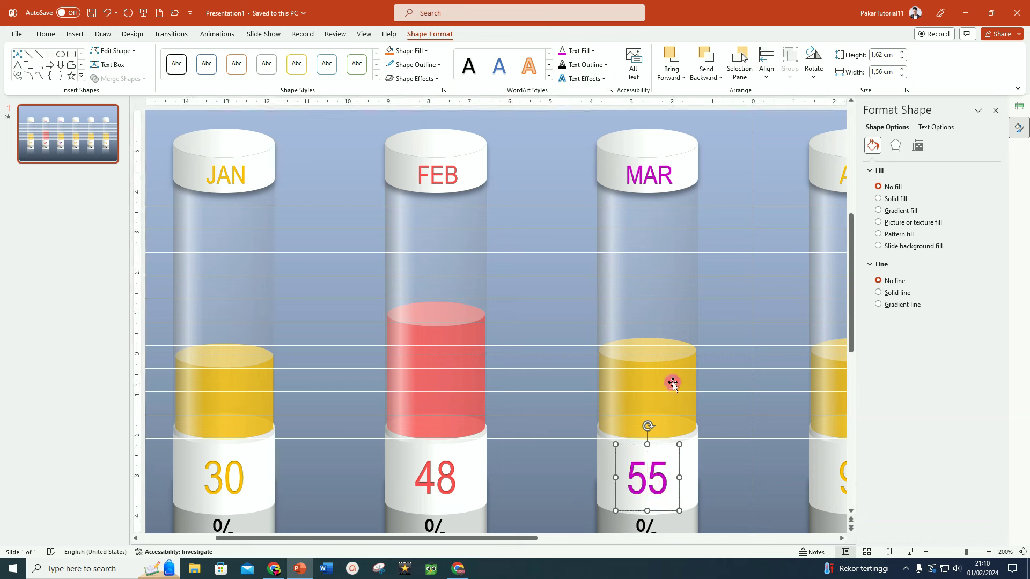
left_click_drag(577, 460, 724, 313)
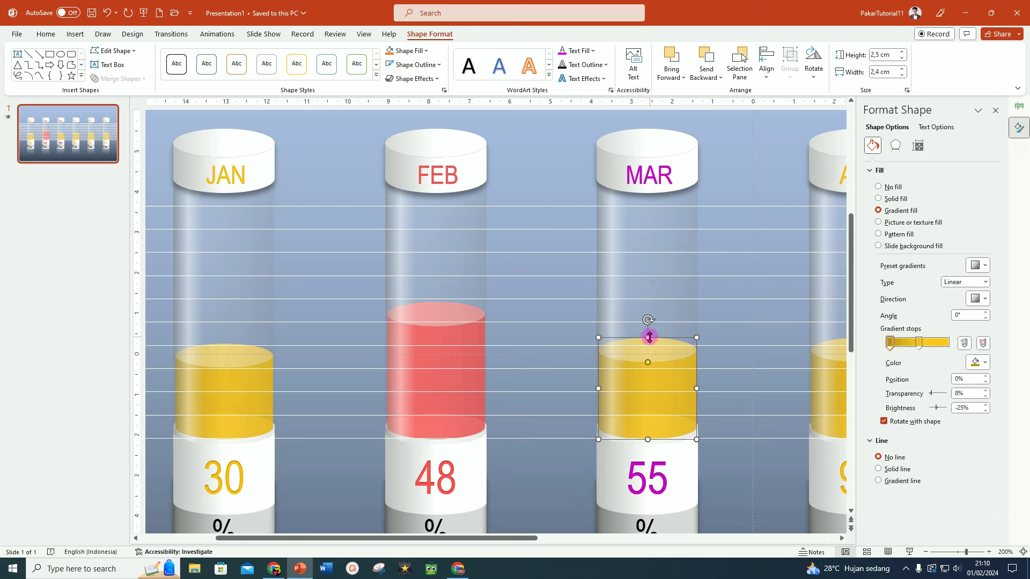
Raise the MAR fill higher and set both its gradient stops to magenta
left_click_drag(649, 337, 652, 261)
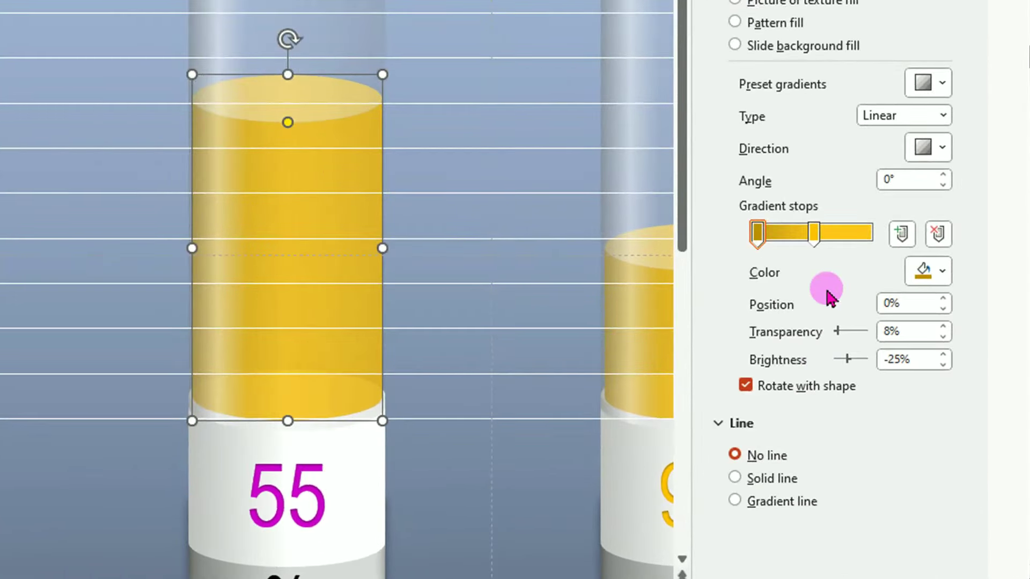
left_click(814, 233)
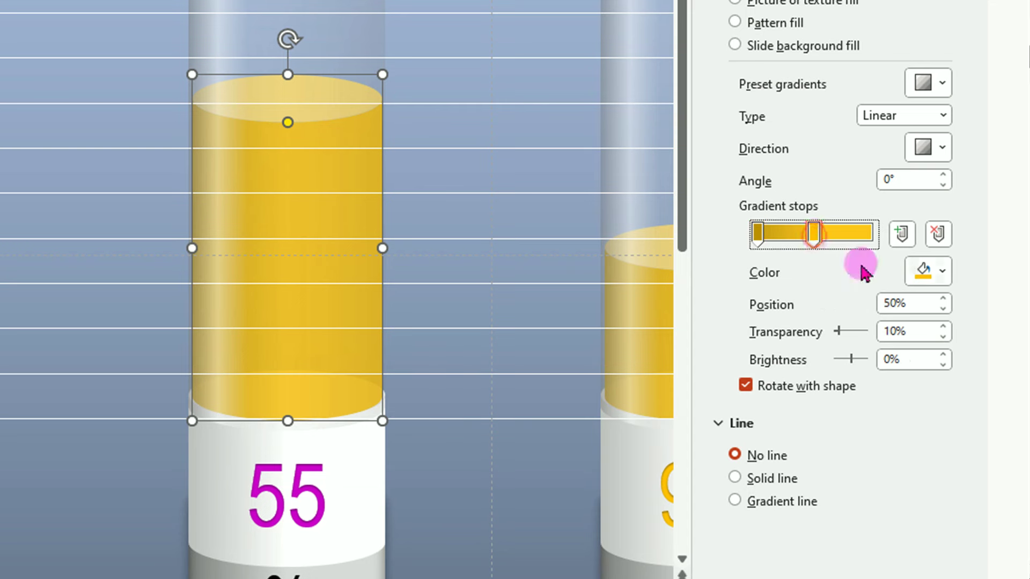
left_click(942, 273)
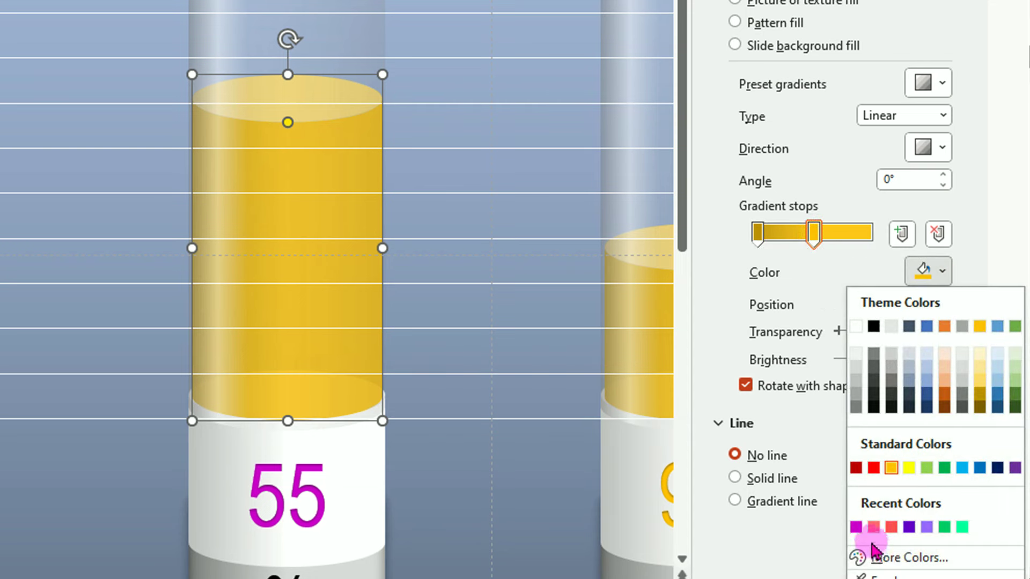
left_click(856, 527)
left_click(757, 232)
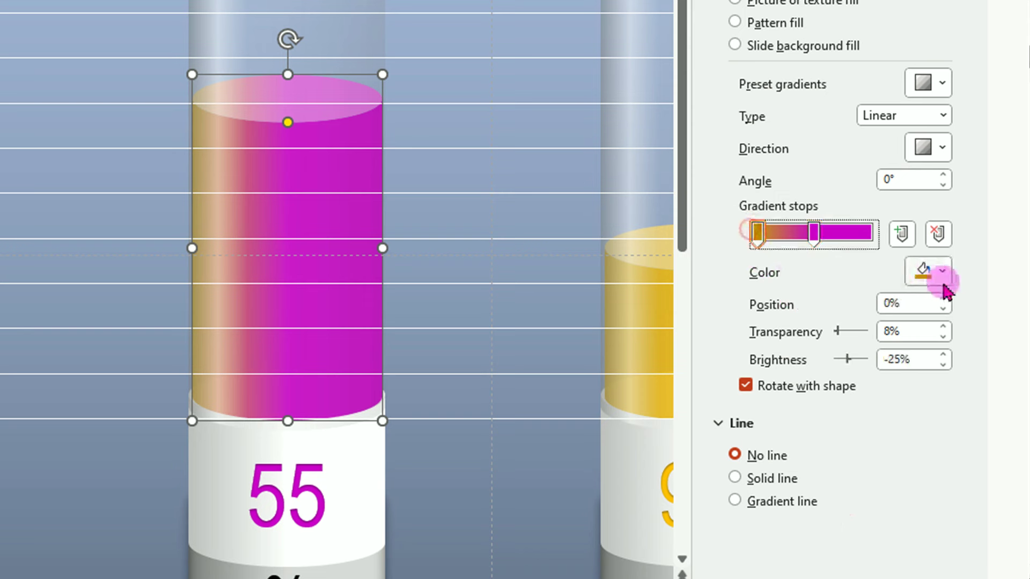
left_click(936, 267)
left_click(856, 527)
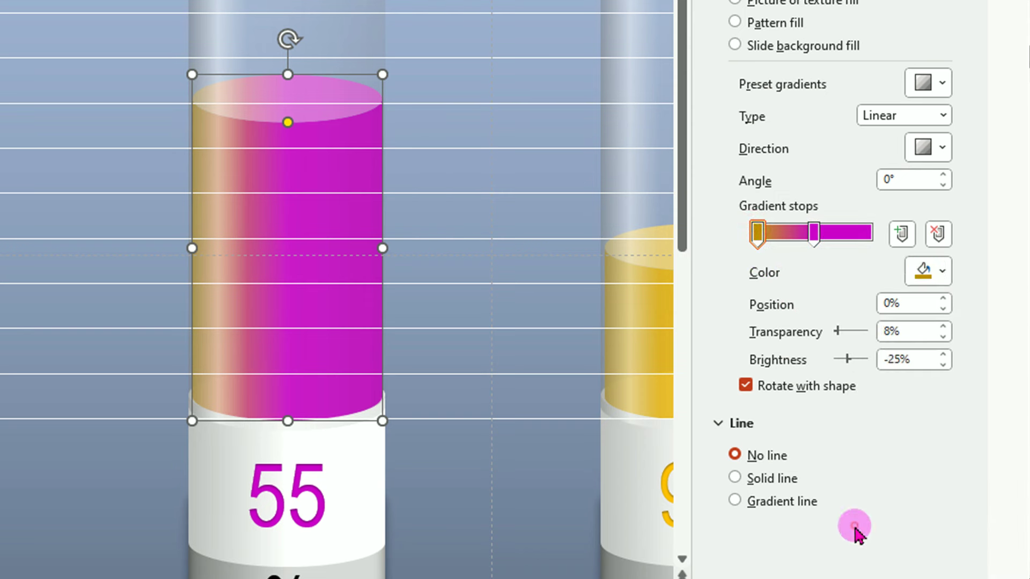
Set the middle and first gradient stops' transparency to 10%
left_click(814, 234)
left_click(944, 326)
left_click(944, 327)
left_click(944, 326)
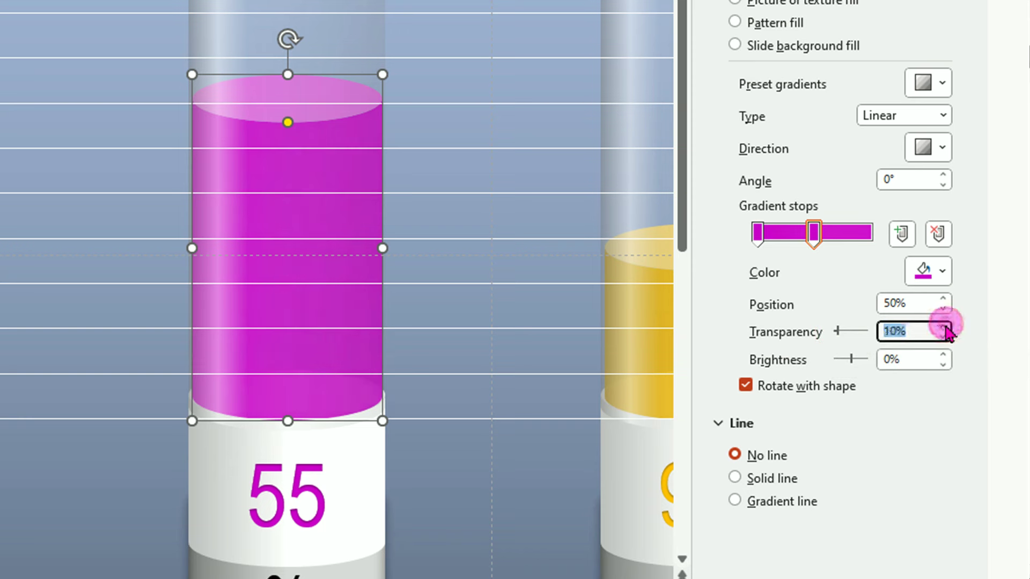
left_click(758, 235)
double_click(906, 332)
type("10")
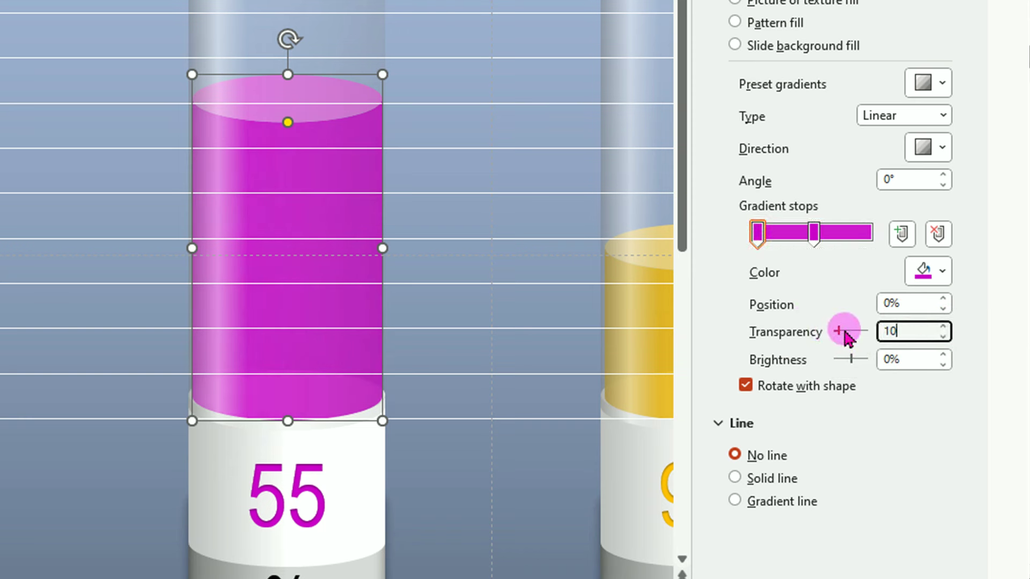
type("%")
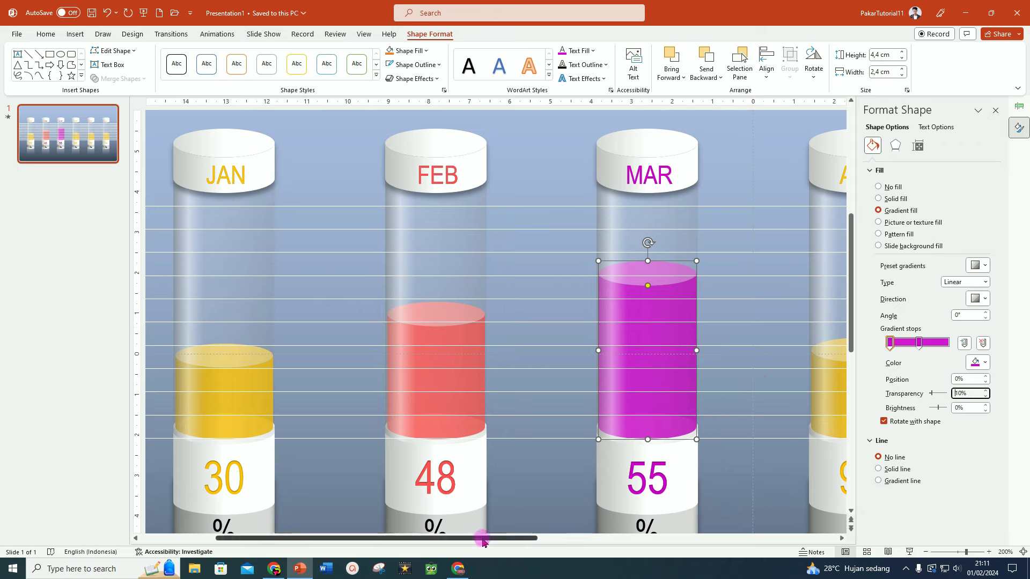
Make the APR label and 90 value blue, and raise the APR liquid with a blue gradient
scroll(522, 490, "down", 5, "ctrl")
scroll(523, 488, "down", 2, "ctrl")
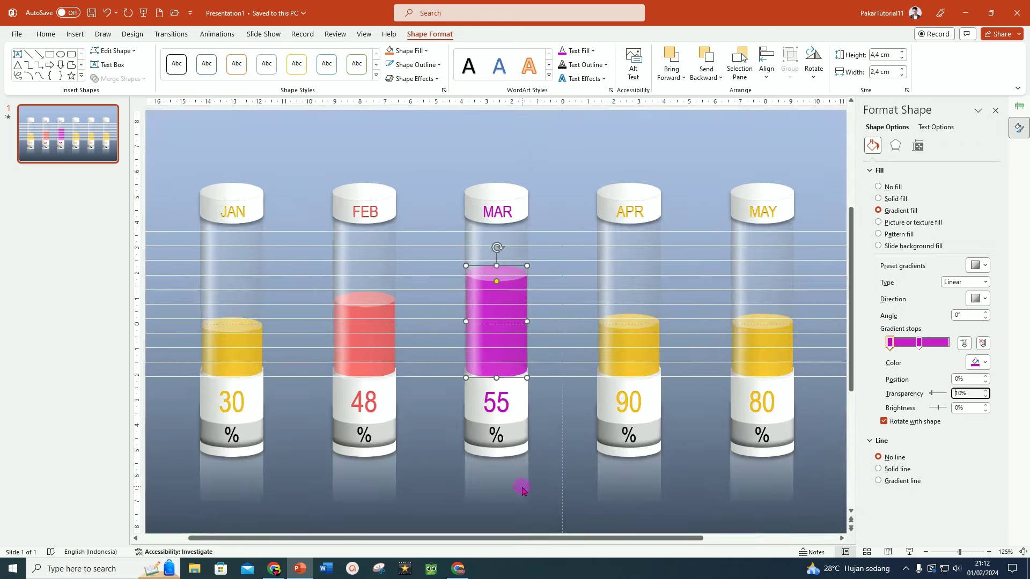
scroll(523, 489, "down", 2, "ctrl")
left_click(590, 228)
left_click(562, 50)
left_click(585, 384)
left_click(563, 53)
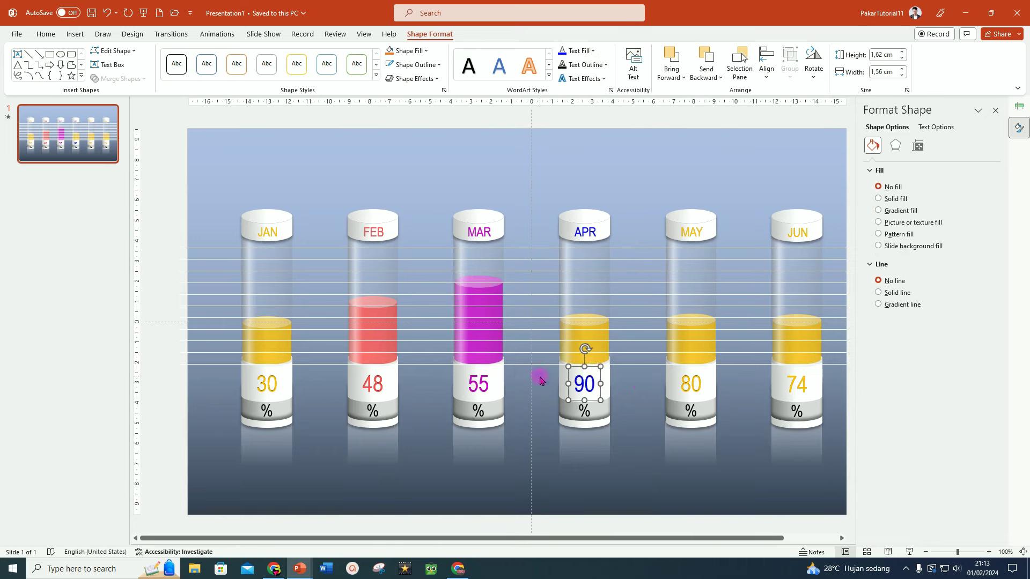
left_click(584, 333)
left_click_drag(584, 317, 585, 247)
left_click(978, 362)
left_click(940, 496)
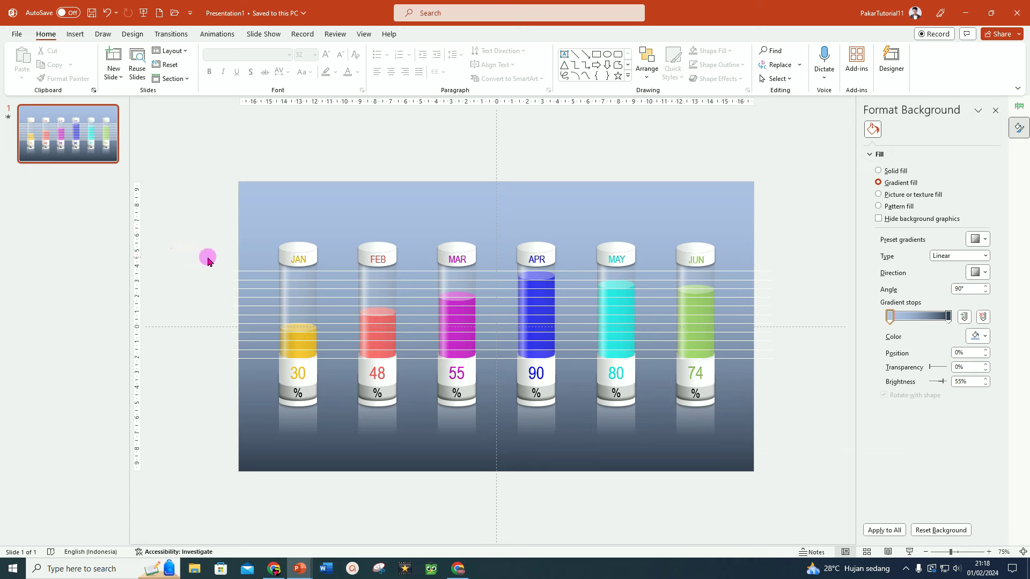
Select all the horizontal white lines and set their line transparency to 100%
left_click_drag(207, 257, 805, 348)
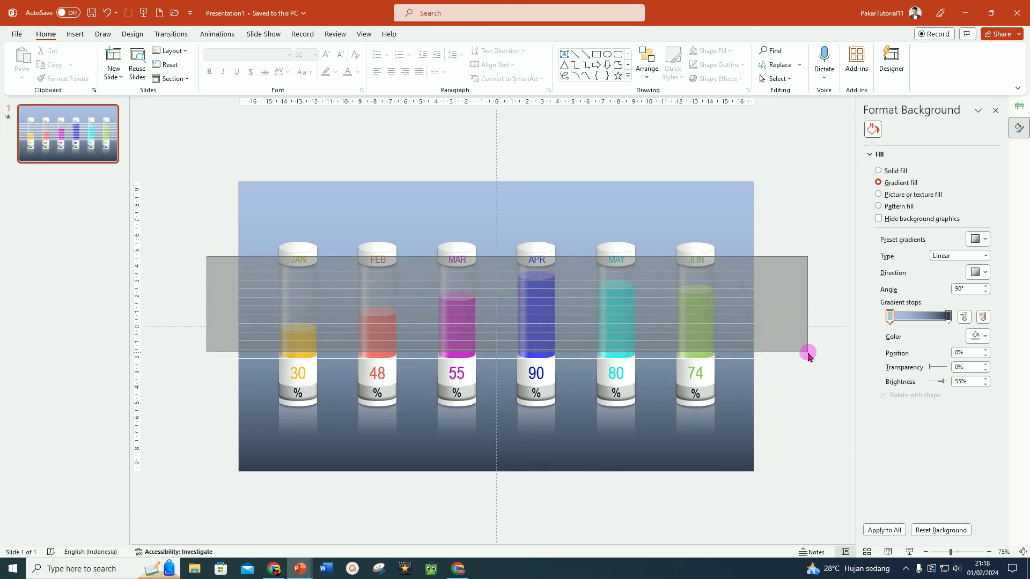
left_click_drag(805, 348, 814, 358)
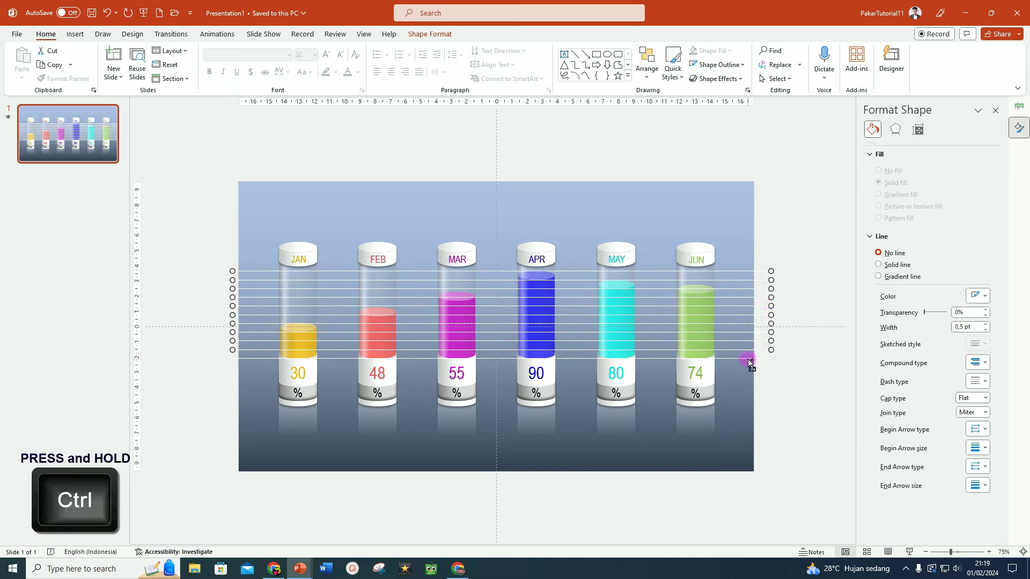
left_click_drag(751, 363, 752, 362)
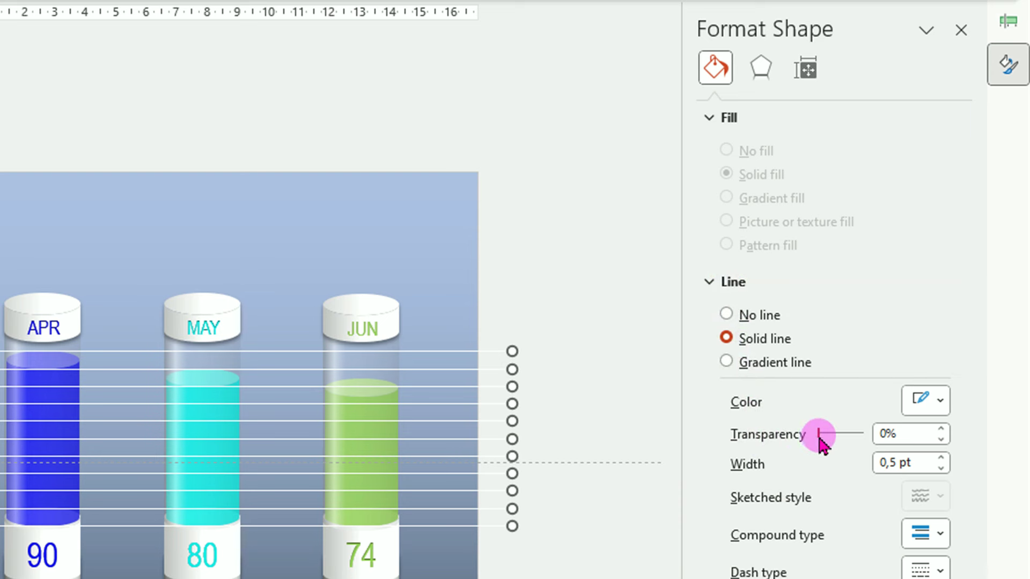
left_click_drag(820, 436, 863, 436)
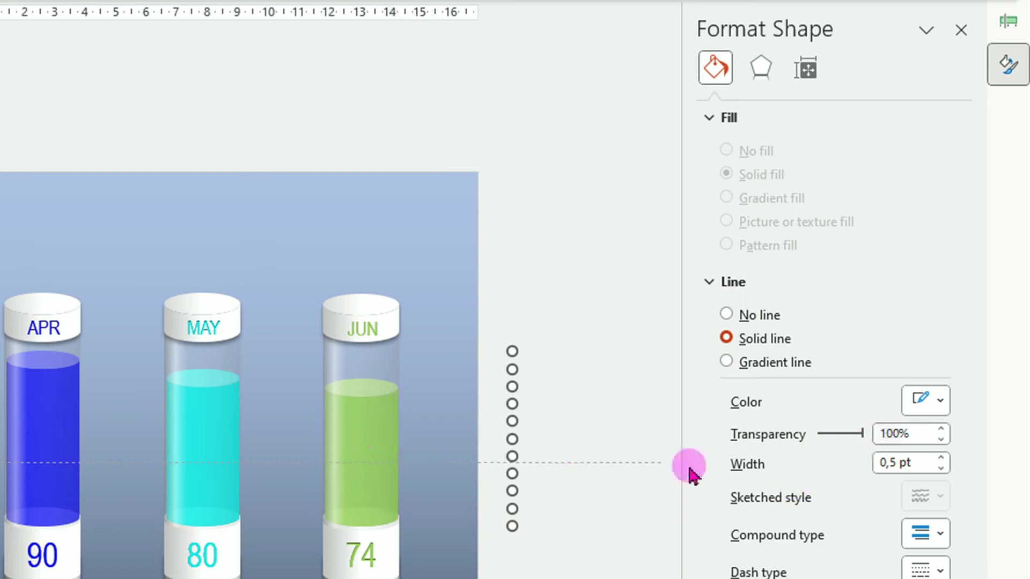
mouse_move(861, 434)
left_mouse_down()
mouse_move(846, 434)
mouse_move(875, 433)
left_mouse_up()
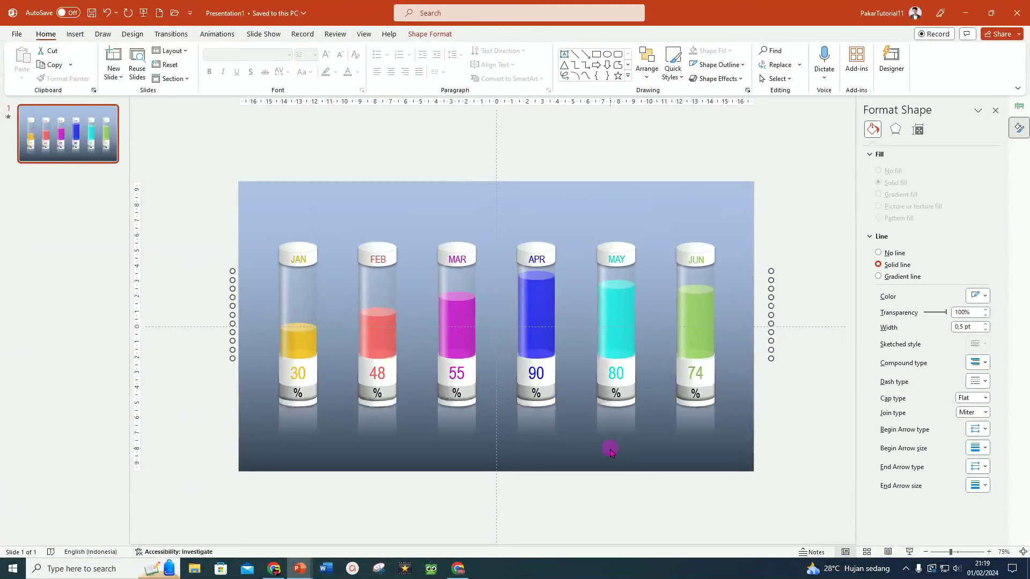
Show the Animation Pane, preview the tube animations as a slide show, then exit back to editing
left_click(793, 455)
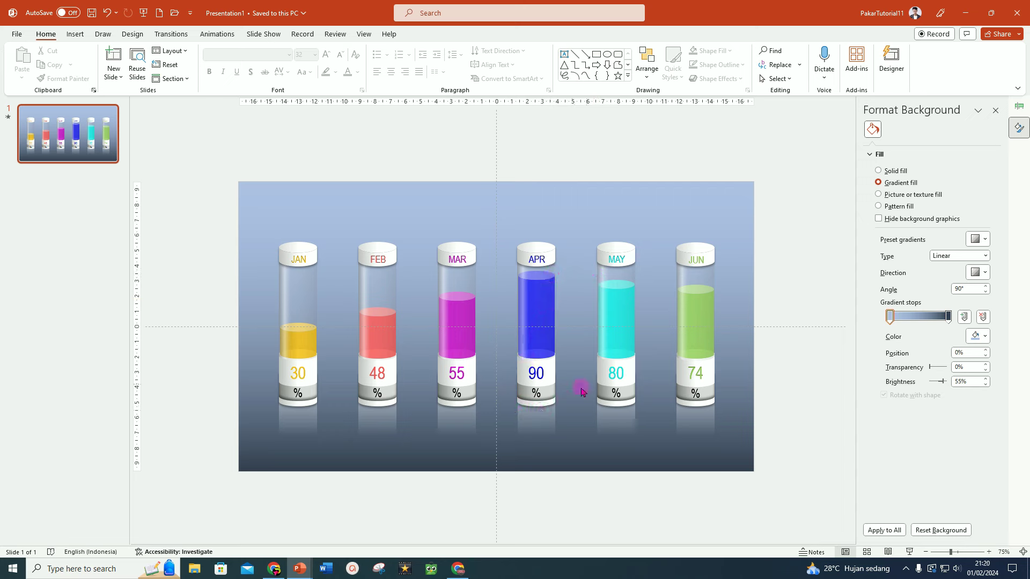
left_click(1019, 107)
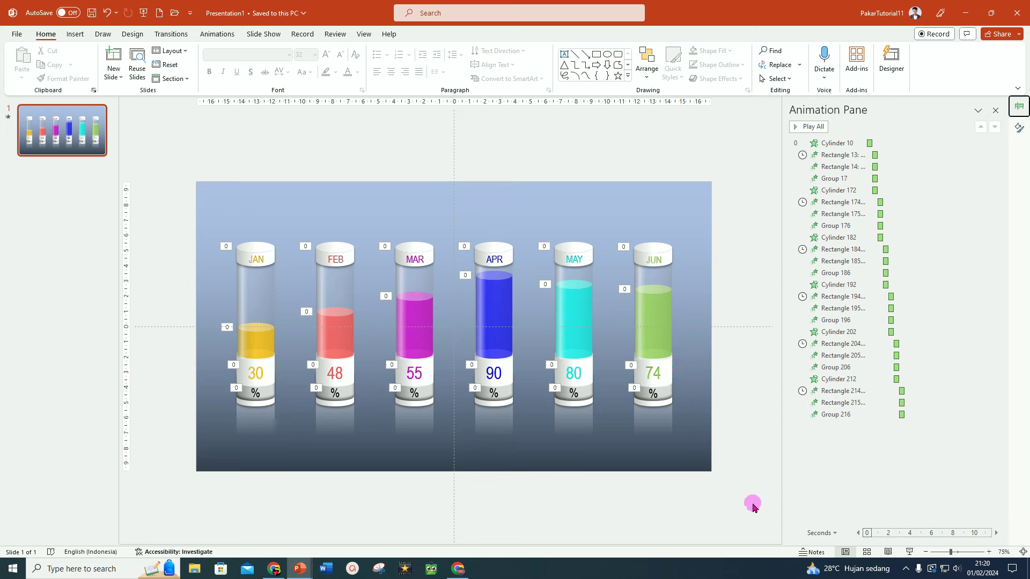
left_click(910, 552)
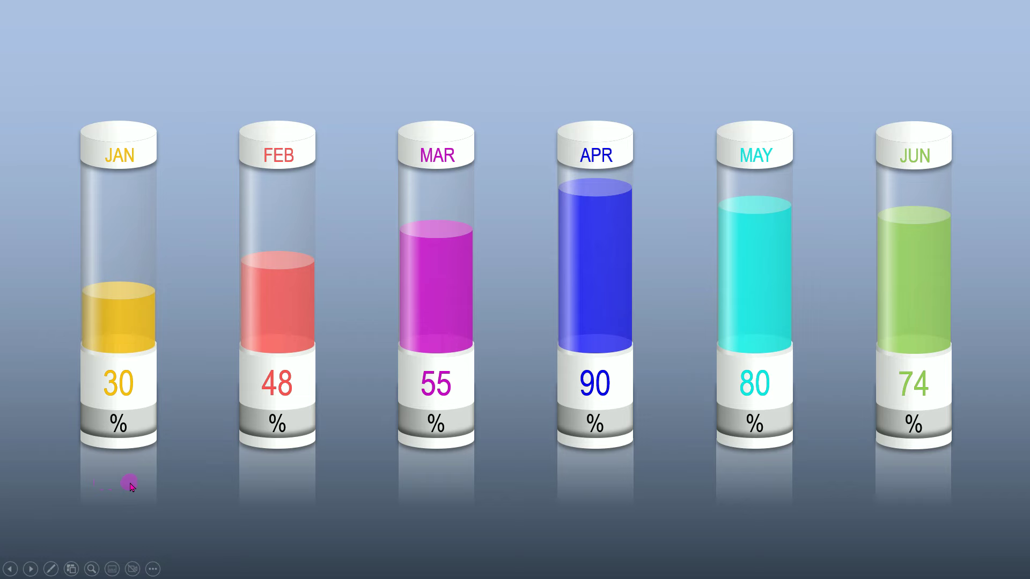
key("Escape")
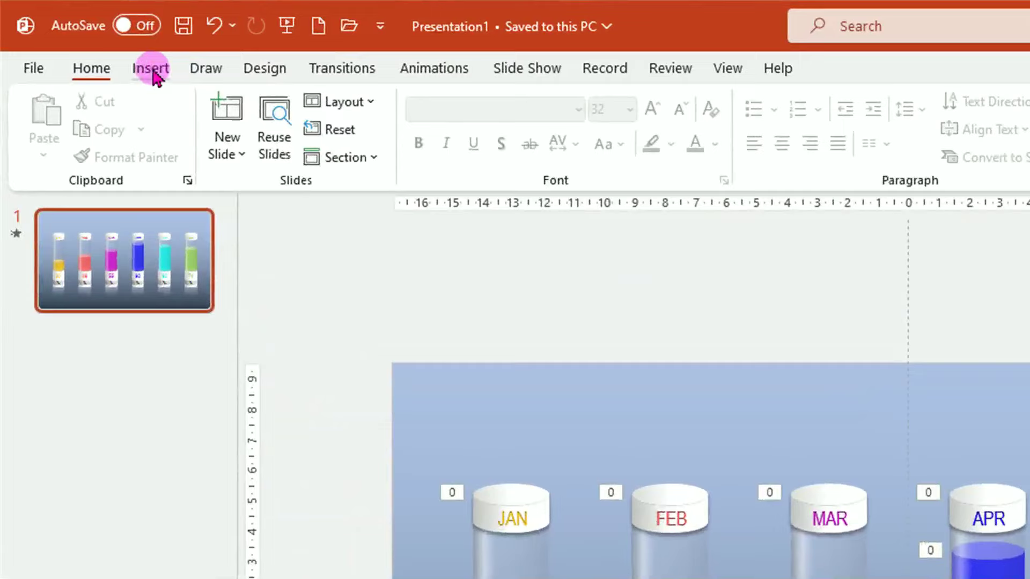
Insert a WordArt text box reading SUBTITLE
left_click(77, 35)
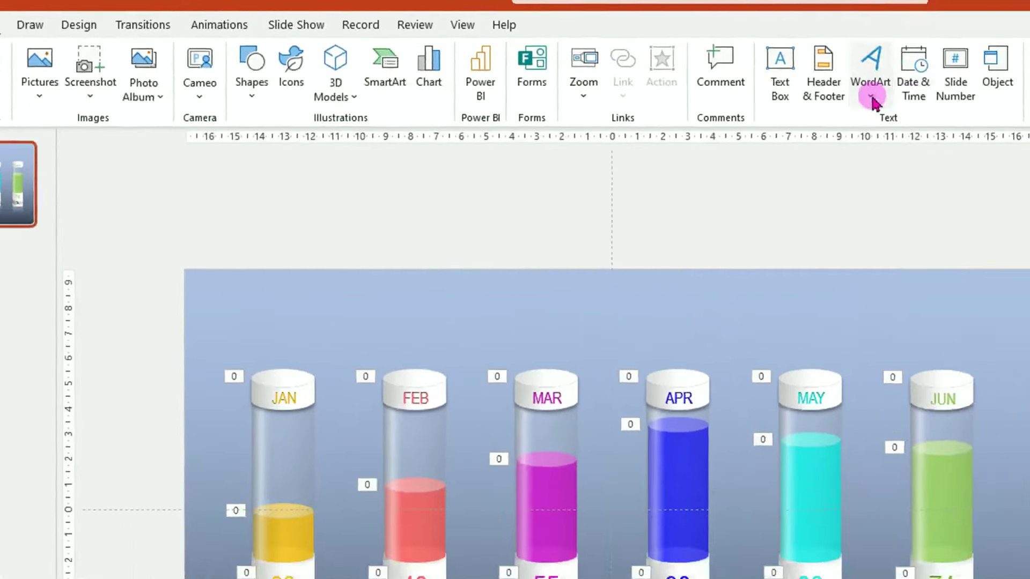
left_click(761, 75)
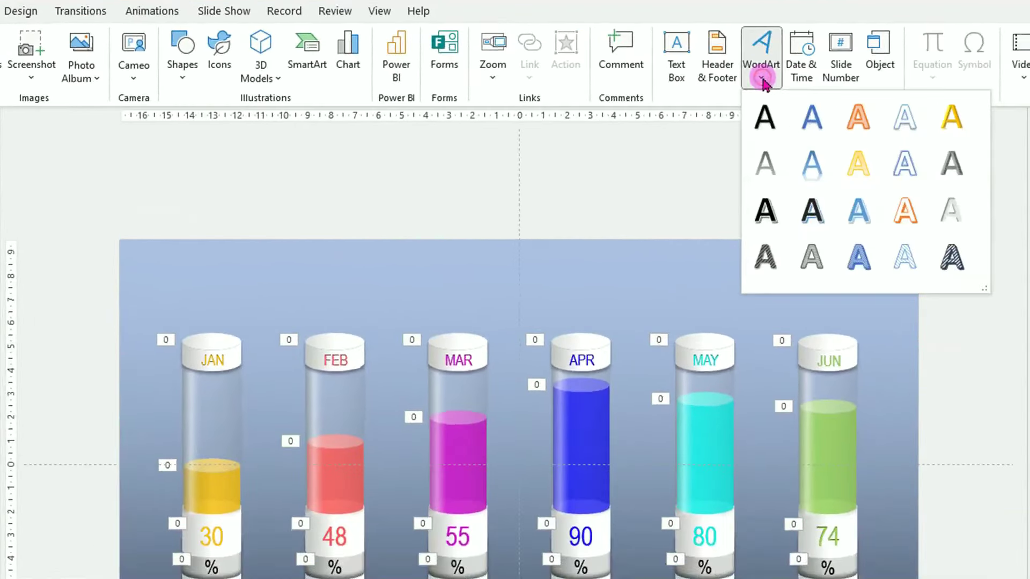
left_click(767, 117)
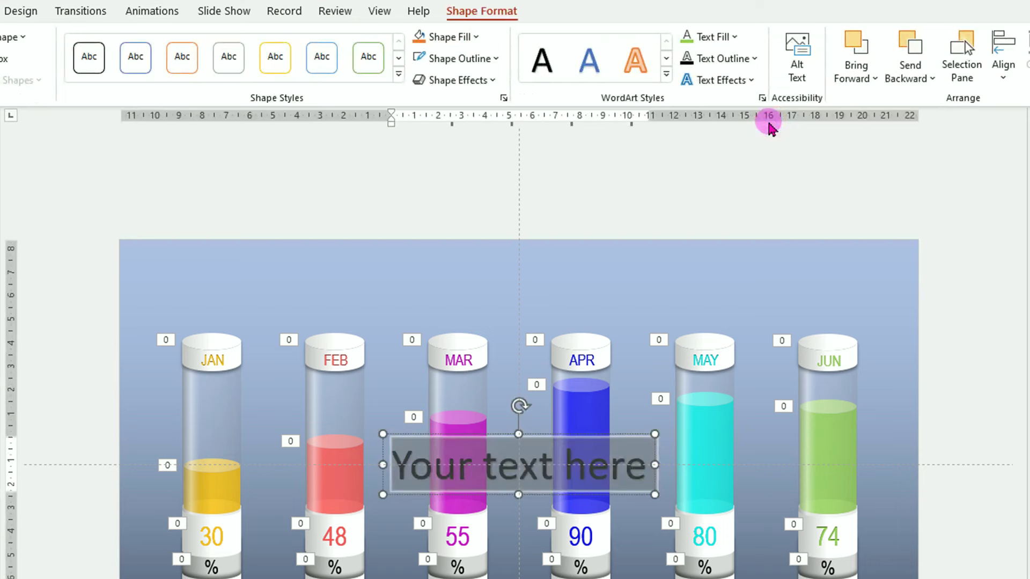
type("SUBTIT")
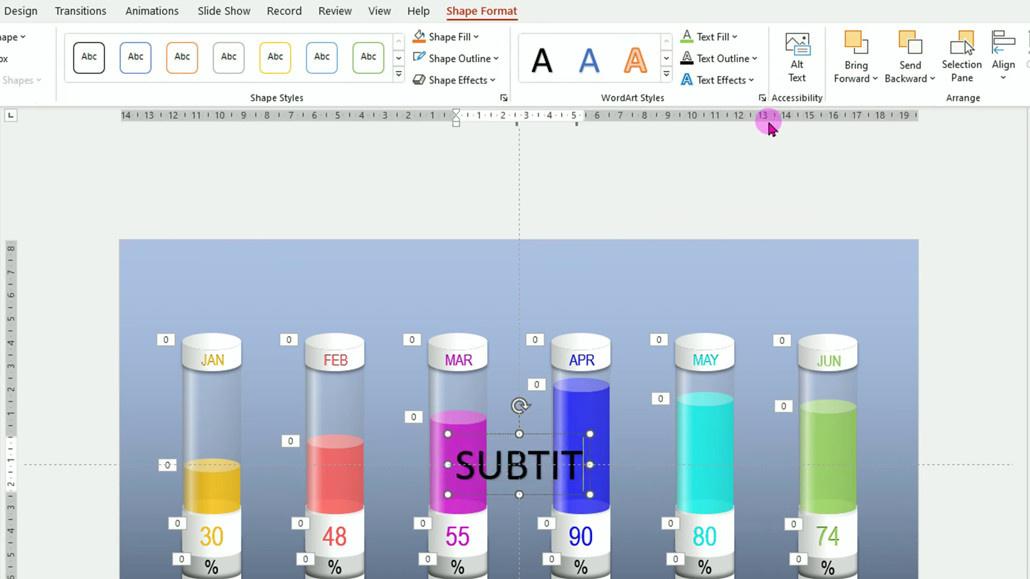
type("LE")
Format SUBTITLE as bold white Arial Narrow at 18 pt and move it below the JAN tube
left_click(536, 435)
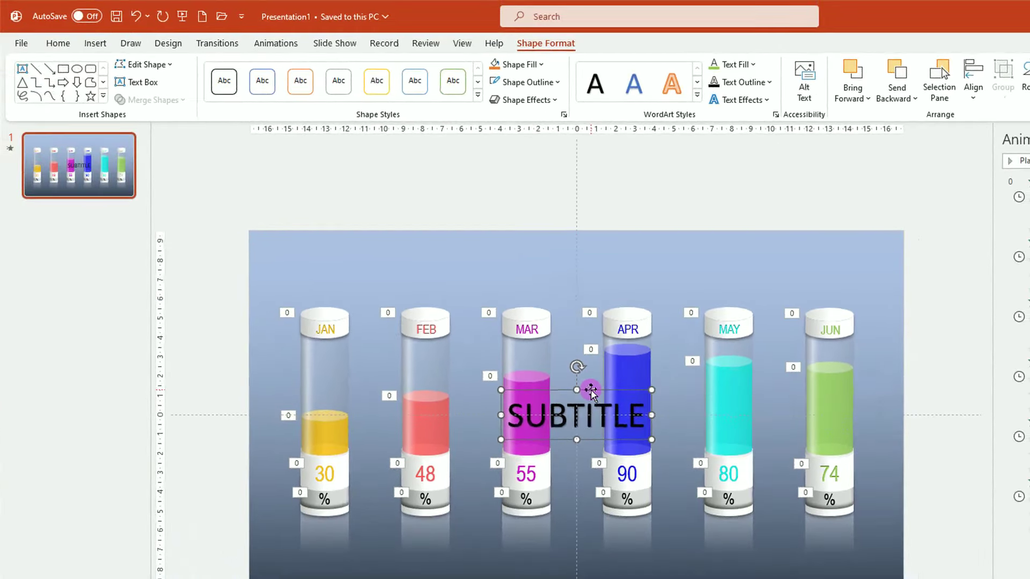
left_click(58, 43)
left_click(368, 69)
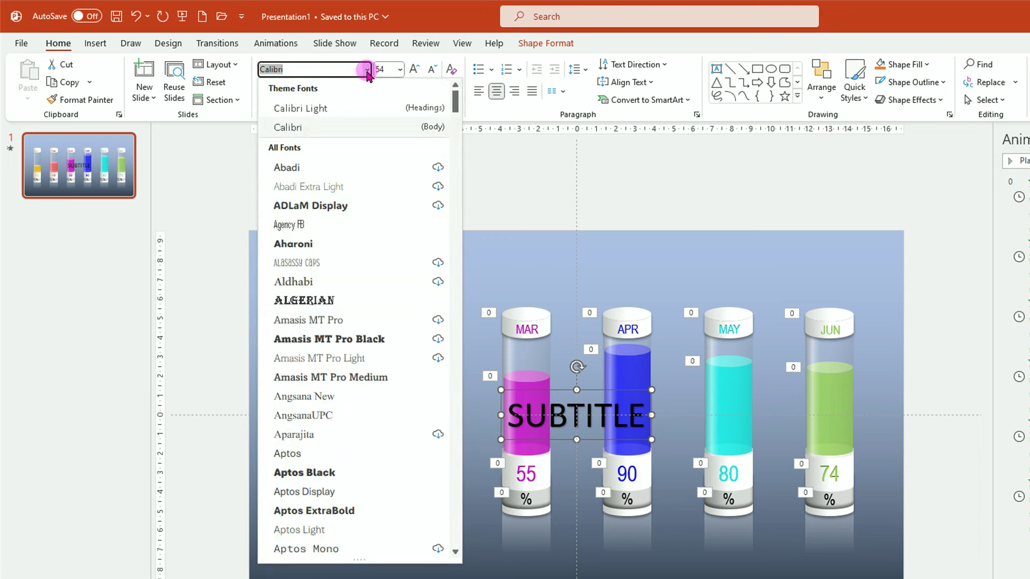
scroll(370, 300, "down", 3)
left_click(316, 511)
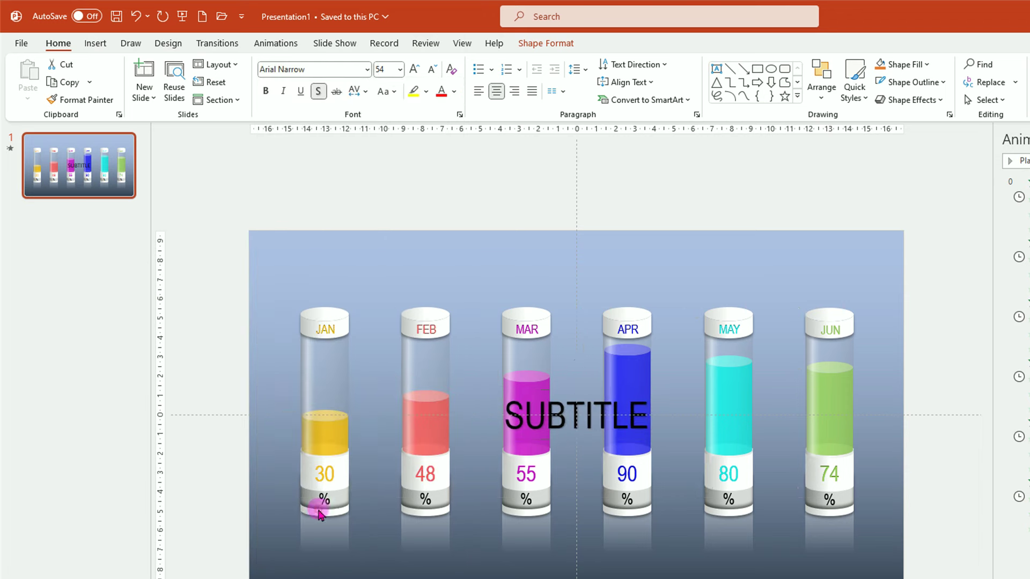
left_click(436, 70)
left_click(436, 71)
left_click(436, 70)
left_click(436, 71)
left_click(436, 70)
left_click(436, 70)
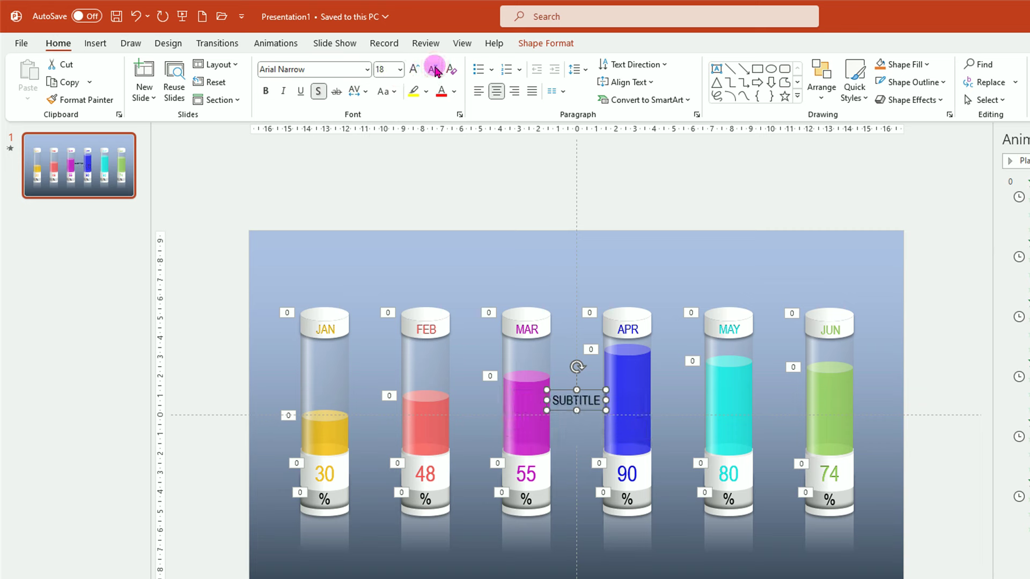
left_click(266, 92)
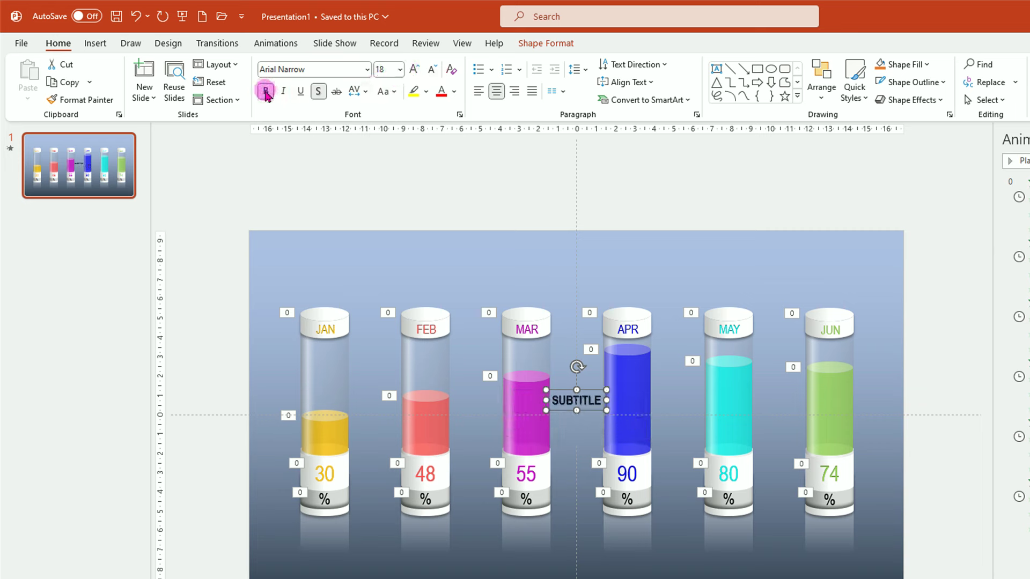
left_click(454, 92)
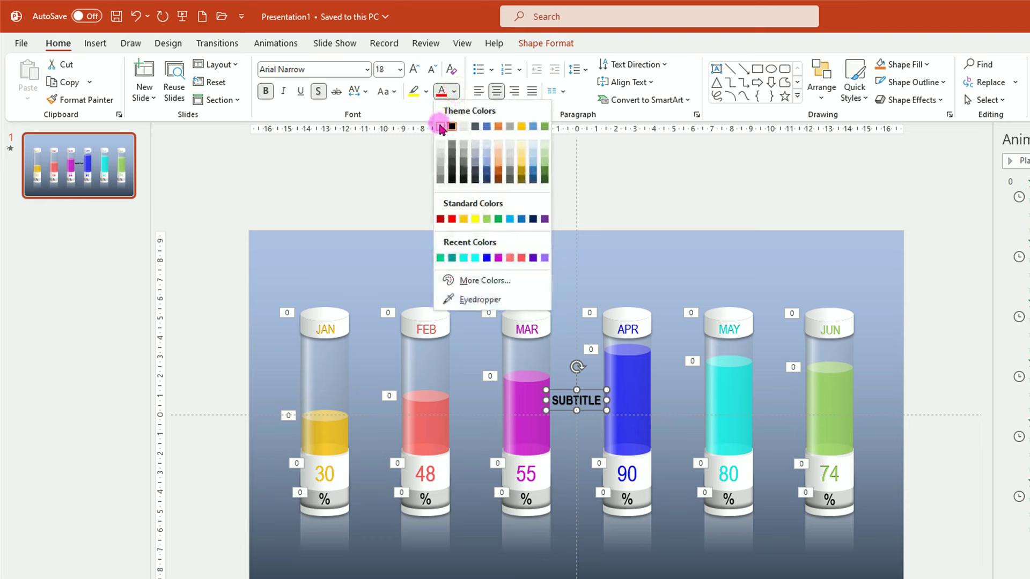
left_click(440, 127)
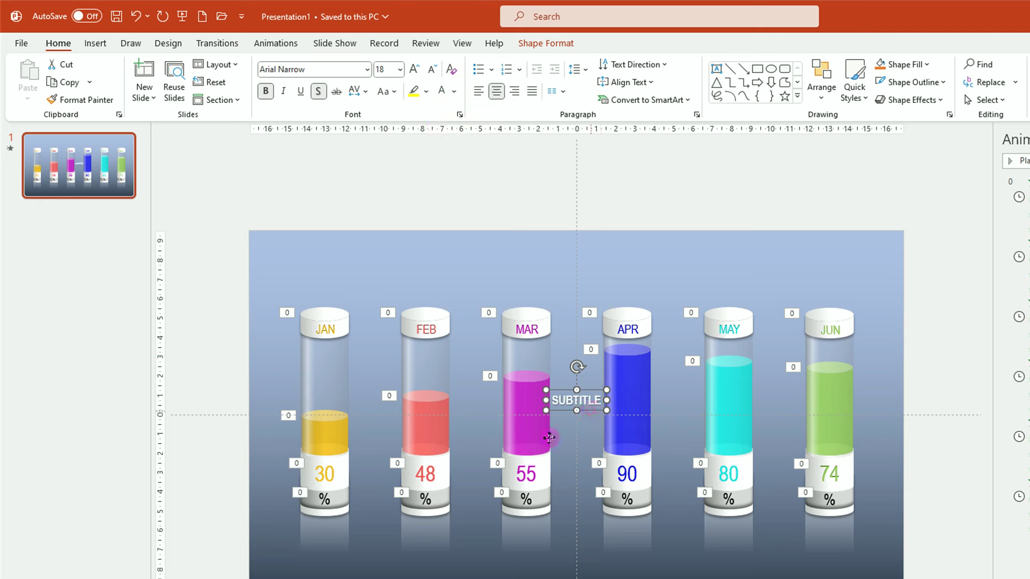
left_click_drag(549, 438, 337, 541)
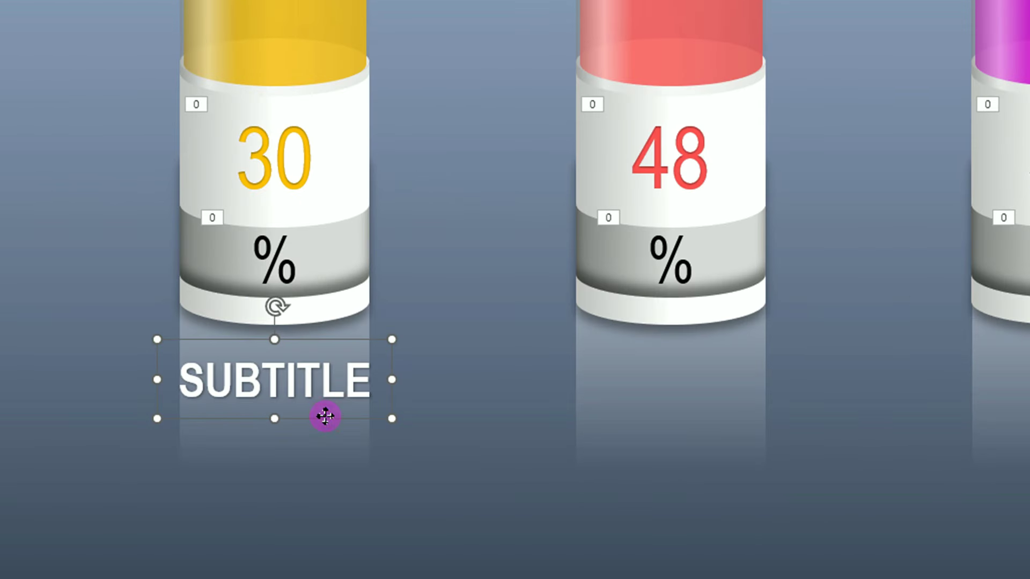
Duplicate SUBTITLE just below itself and paste the dummy sample text into the copy
left_click_drag(326, 418, 320, 467)
left_click_drag(188, 434, 396, 444)
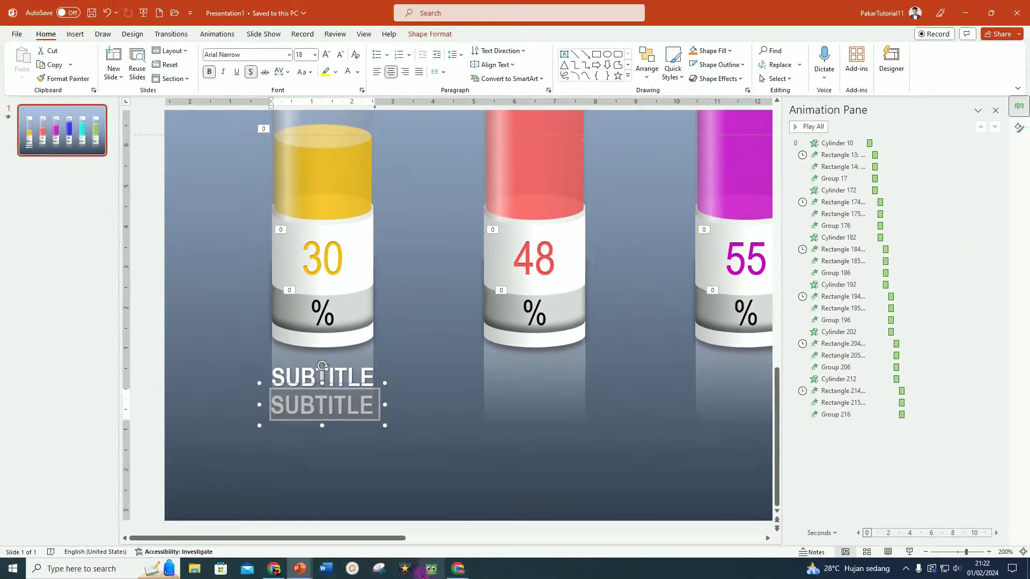
key("ctrl+v")
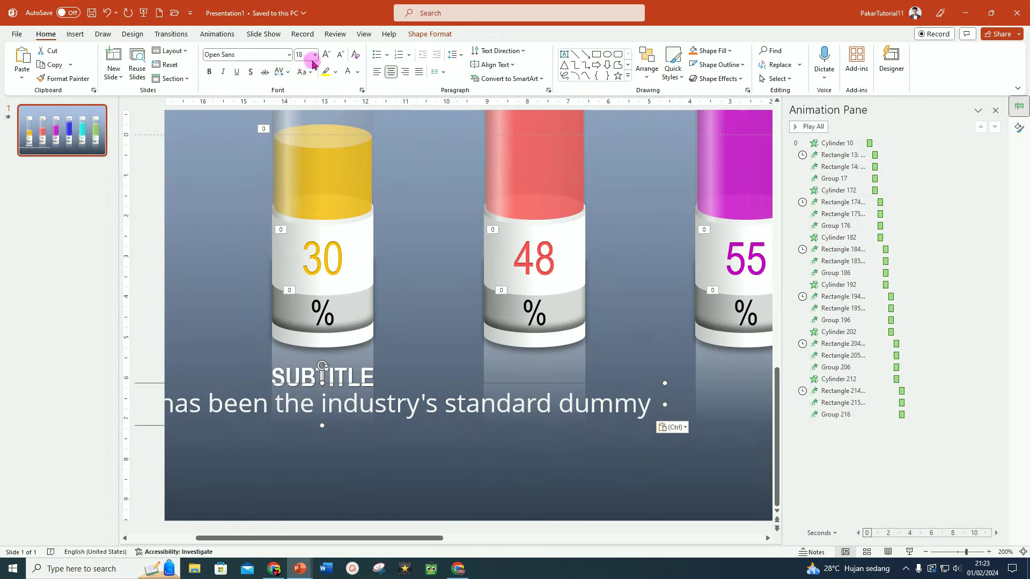
Set the description text to 12 pt and narrow its box so it wraps to three lines
left_click(341, 56)
left_click(341, 55)
left_click(341, 55)
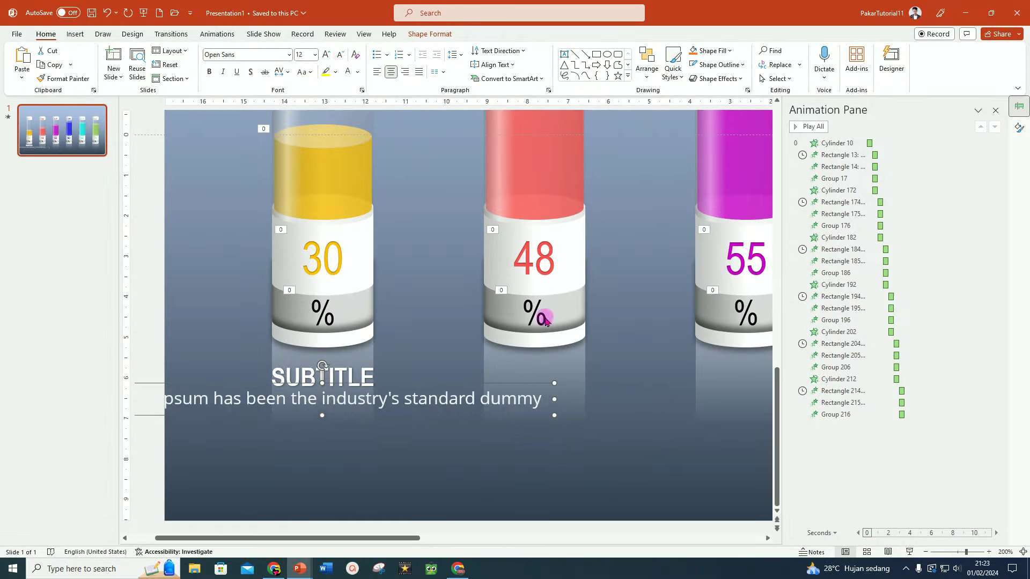
left_click_drag(555, 401, 402, 402)
left_click_drag(156, 538, 132, 538)
left_click_drag(150, 409, 293, 408)
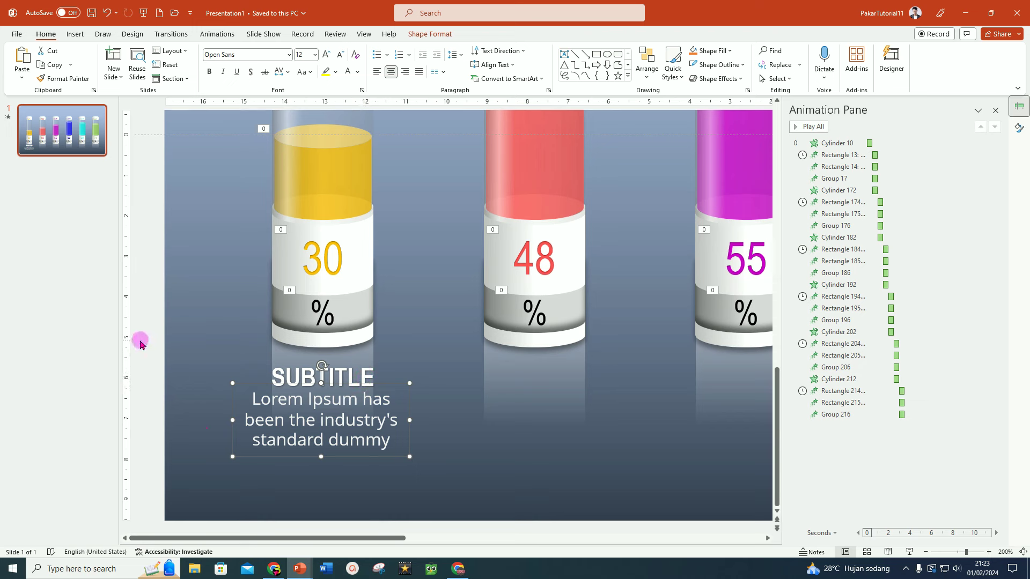
Group the SUBTITLE heading with its description text box
mouse_move(145, 352)
left_mouse_down()
mouse_move(476, 511)
mouse_move(472, 502)
left_mouse_up()
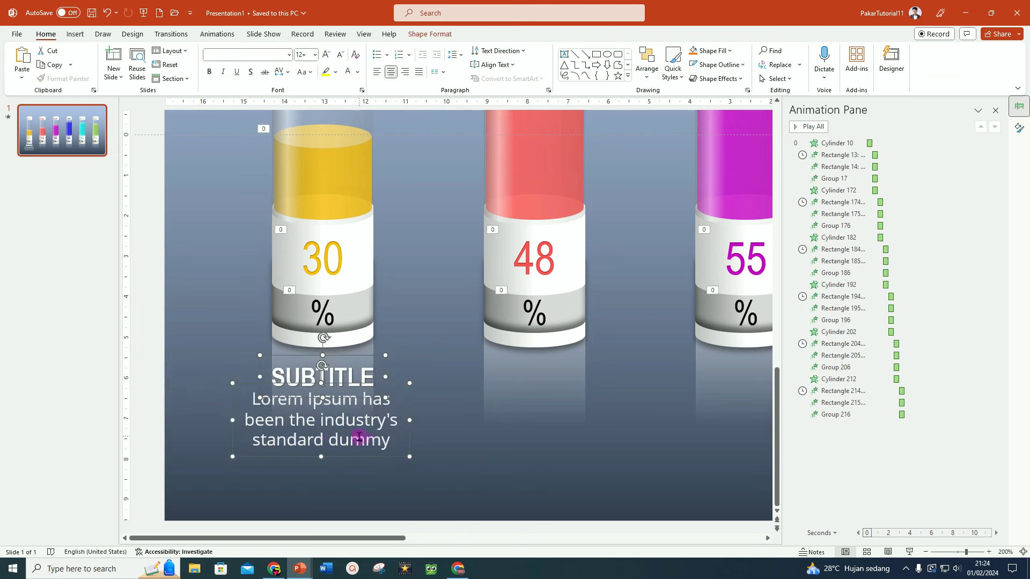
key("ctrl+g")
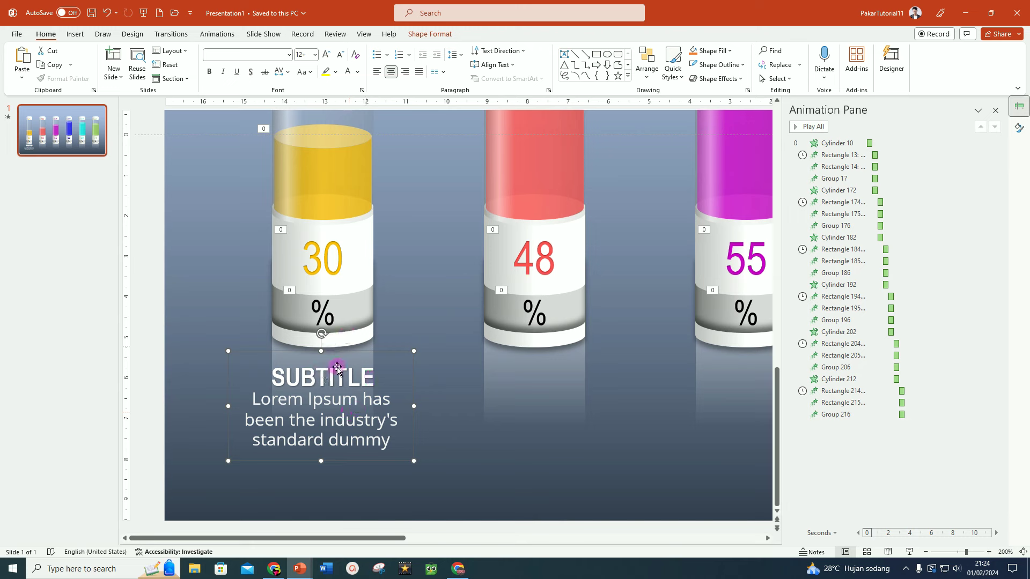
left_click(217, 34)
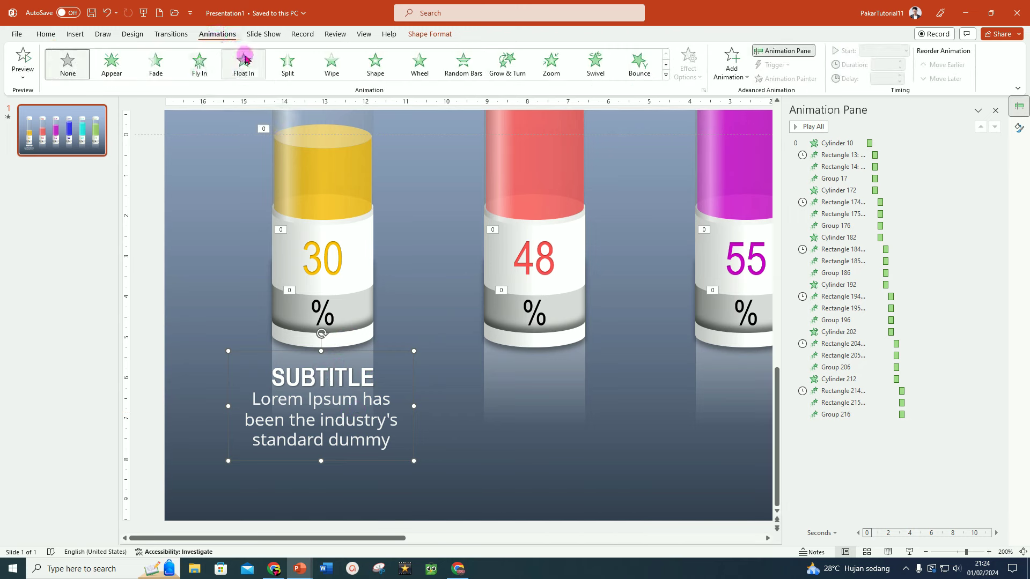
Apply a Float In entrance animation with the Float Down direction to the subtitle group
left_click(245, 70)
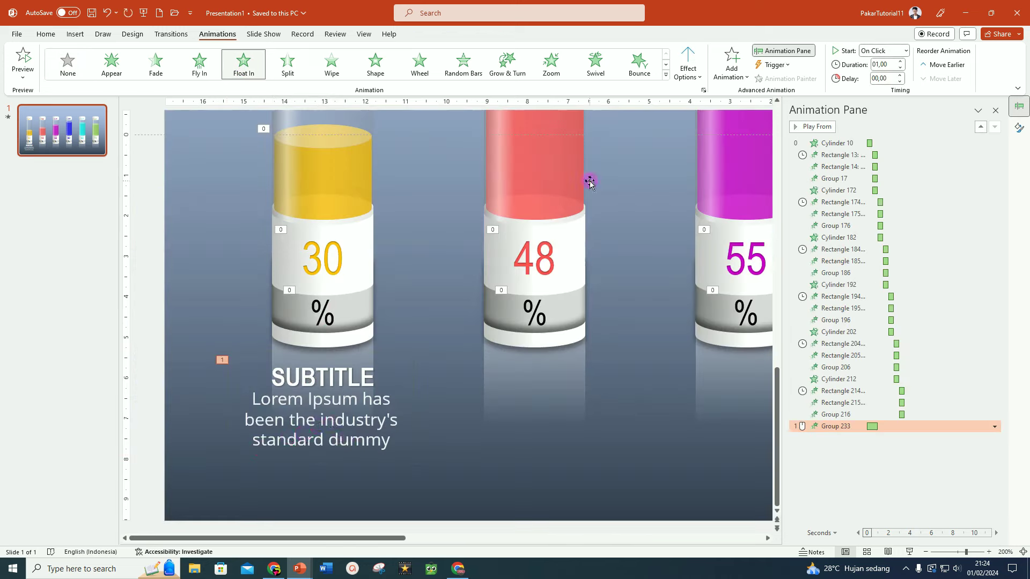
left_click(701, 79)
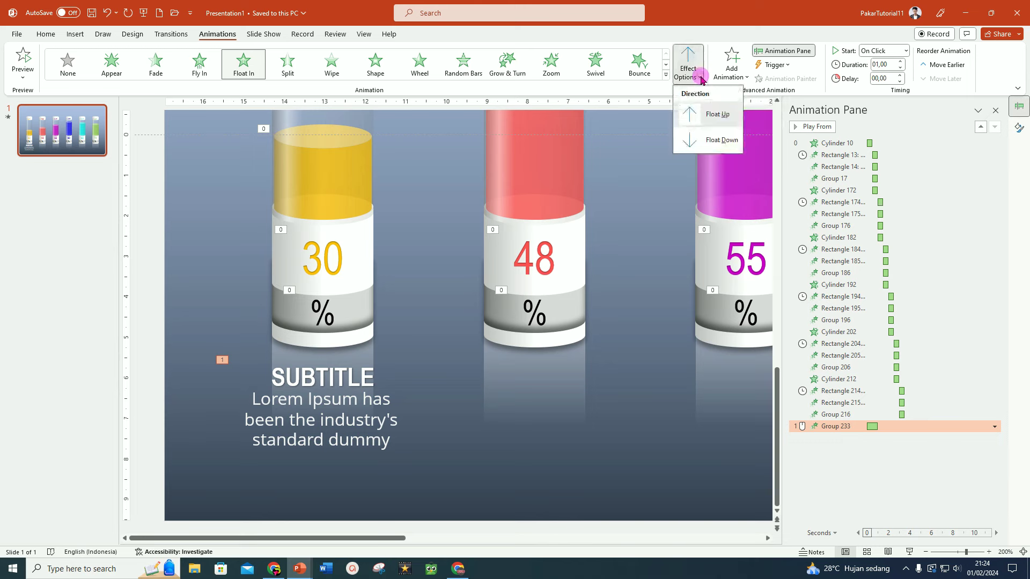
left_click(721, 140)
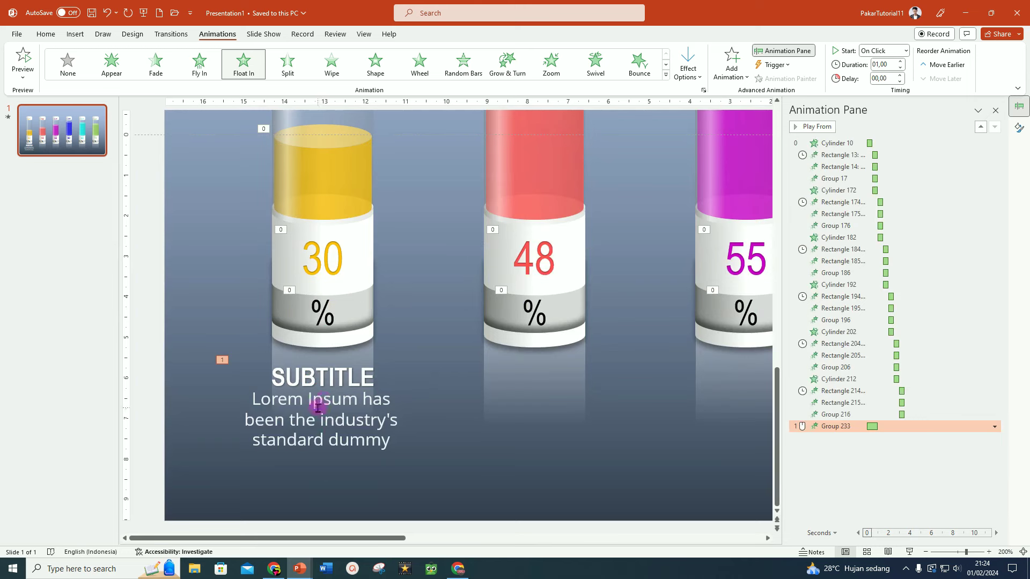
scroll(331, 430, "down", 5, "ctrl")
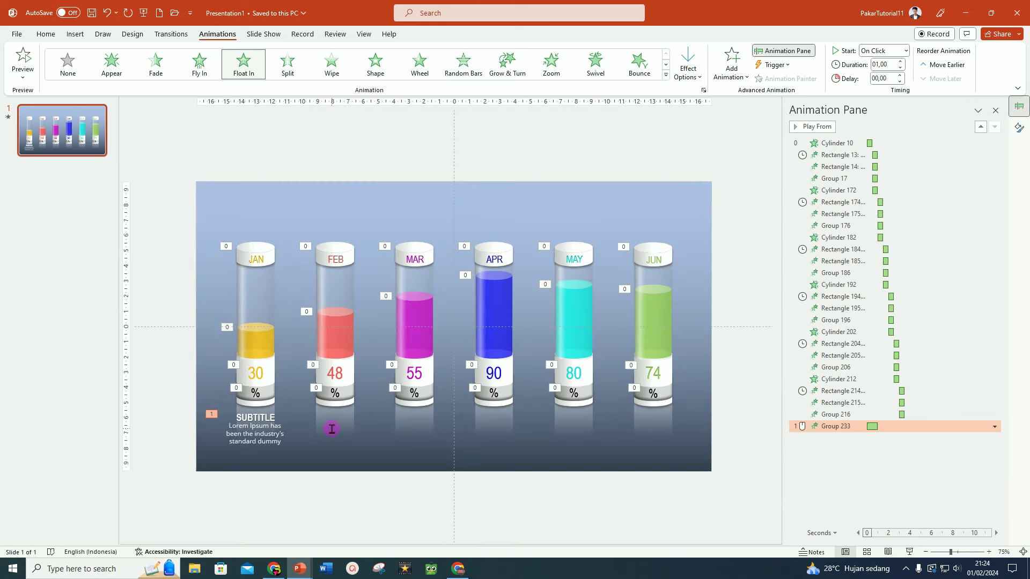
Copy the subtitle group under the FEB through JUN tubes, then select all six blocks
left_click(264, 432)
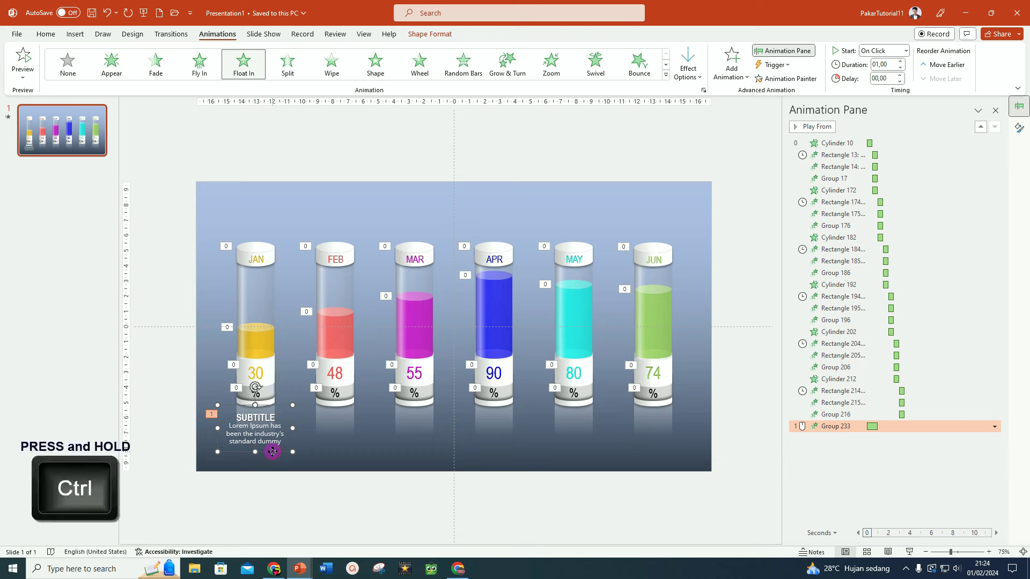
left_click_drag(272, 451, 354, 460)
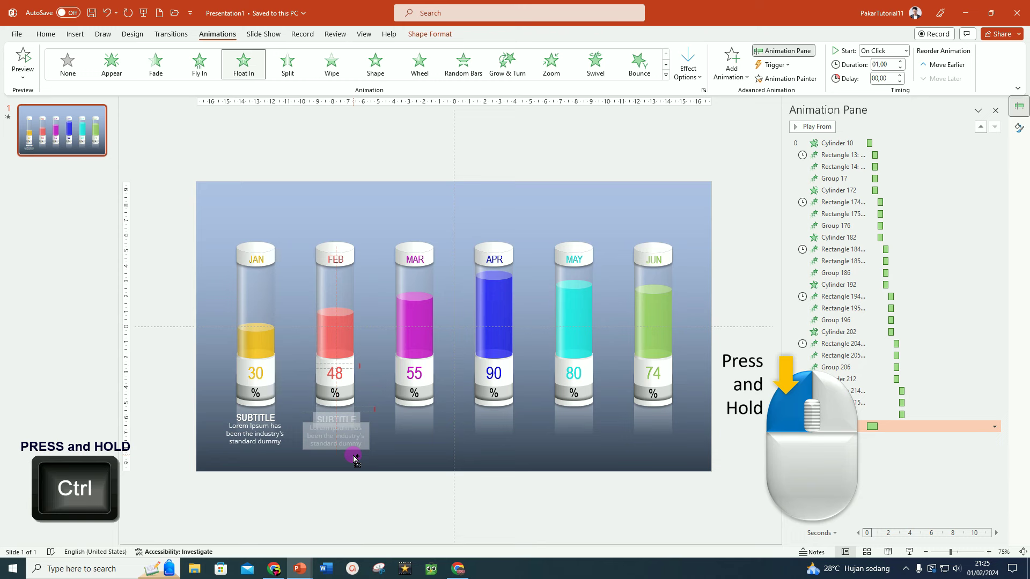
left_click_drag(352, 456, 673, 460)
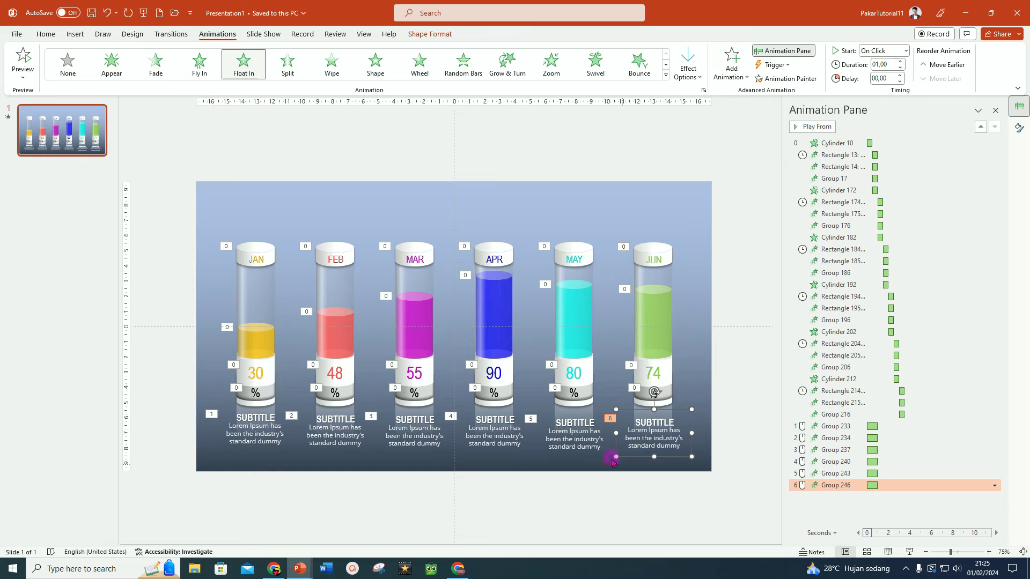
mouse_move(169, 403)
left_mouse_down()
mouse_move(203, 427)
mouse_move(666, 494)
mouse_move(707, 472)
left_mouse_up()
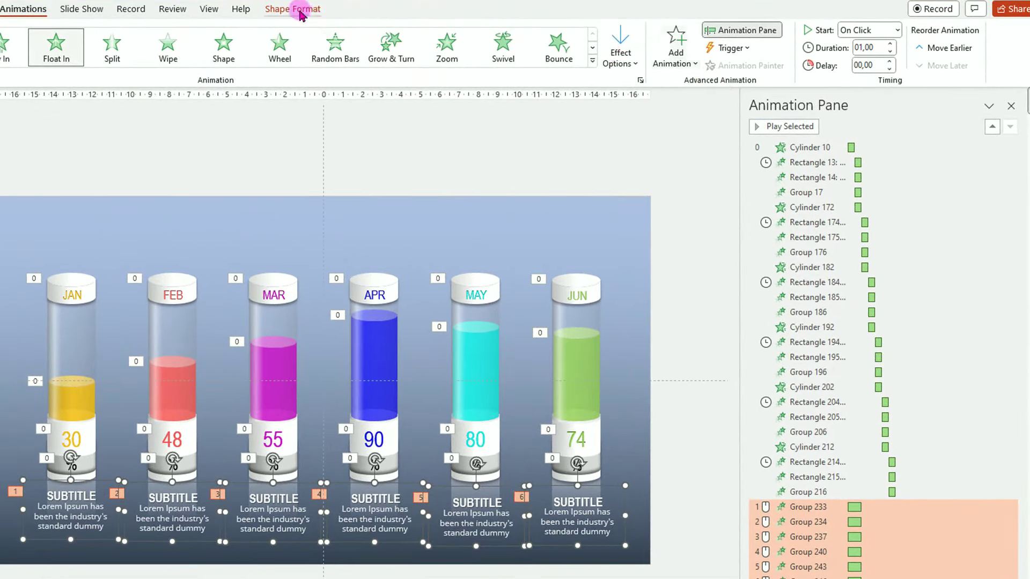
Align the six subtitle blocks along their bottom edges and distribute them horizontally
left_click(299, 10)
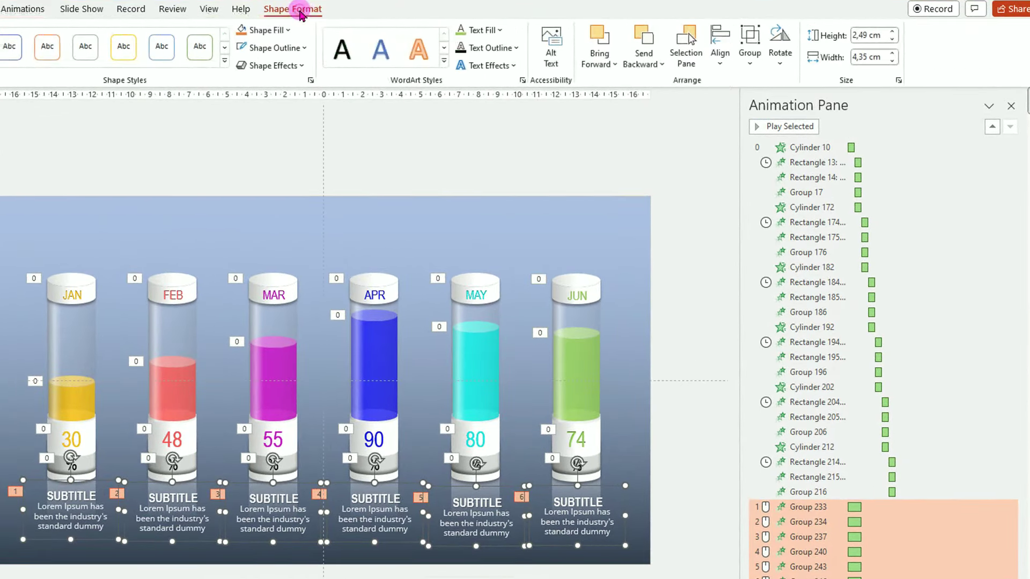
left_click(721, 64)
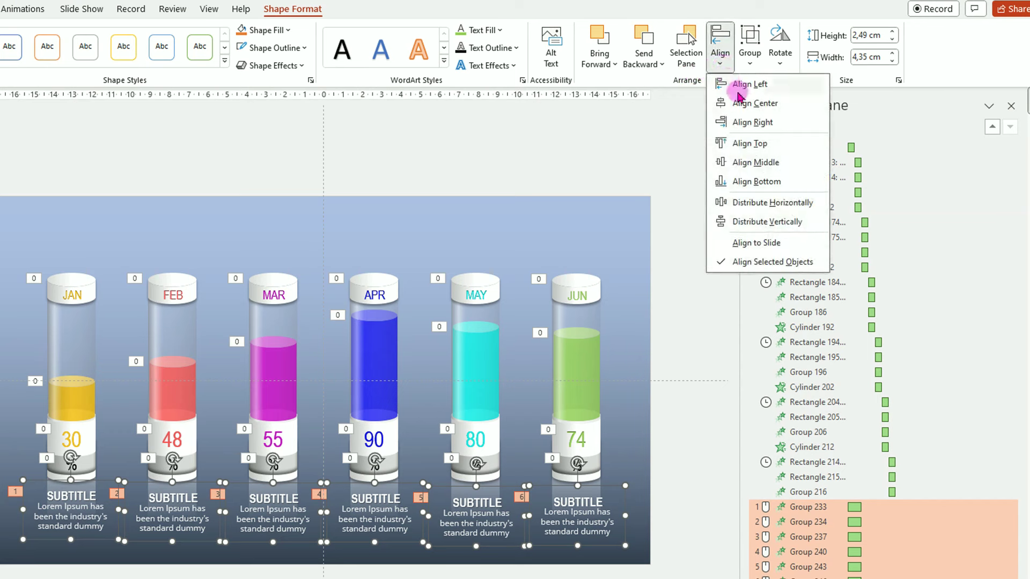
left_click(759, 182)
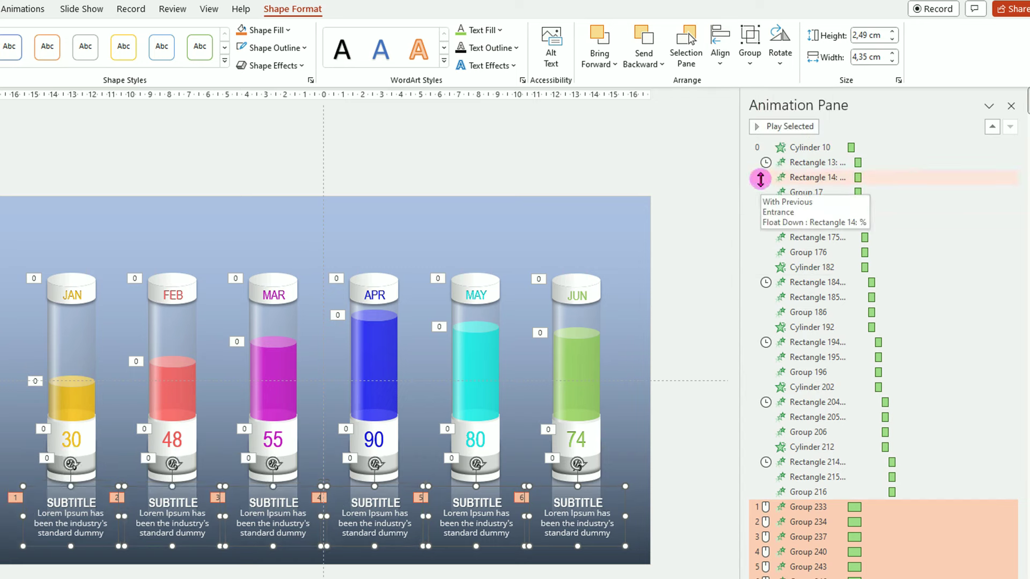
left_click(723, 66)
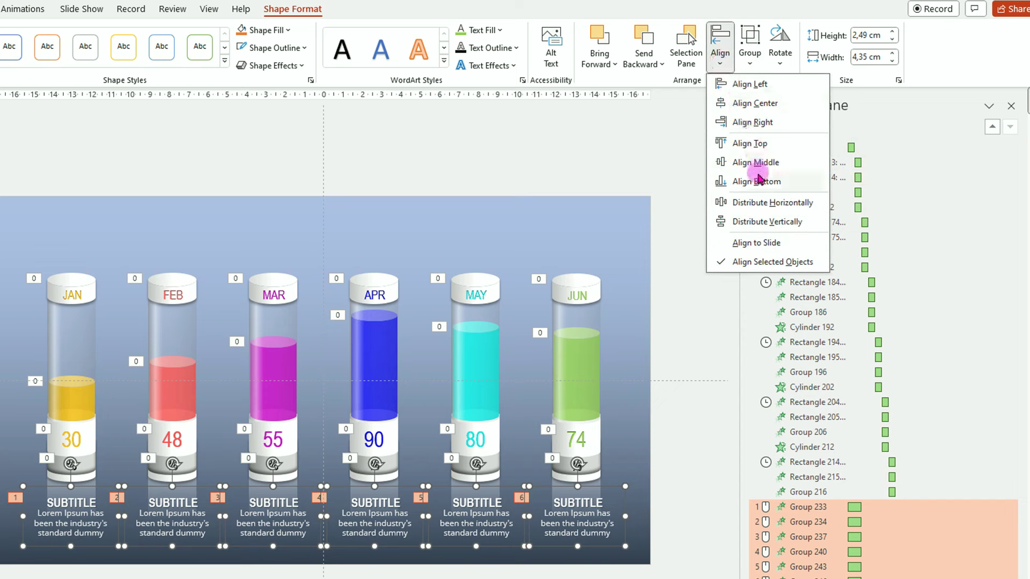
left_click(762, 204)
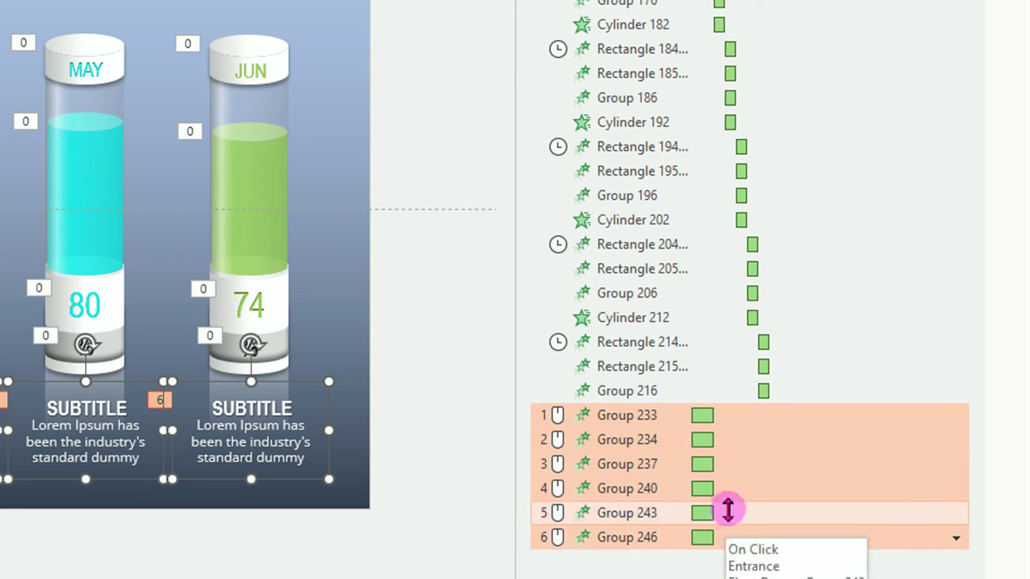
Set subtitle animations to start After Previous and move JAN's Group 233 right after the JAN tube
left_click(956, 539)
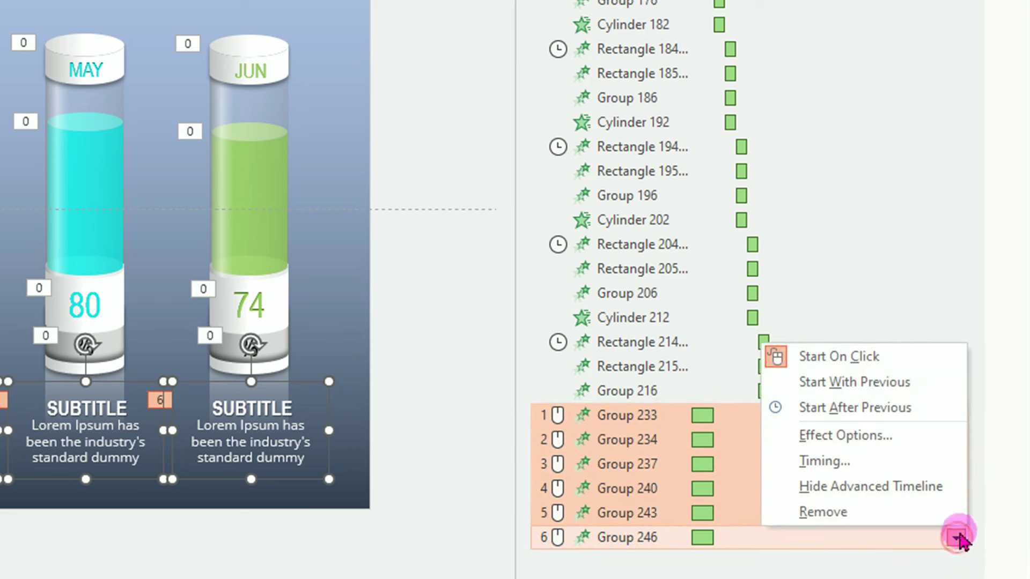
left_click(892, 412)
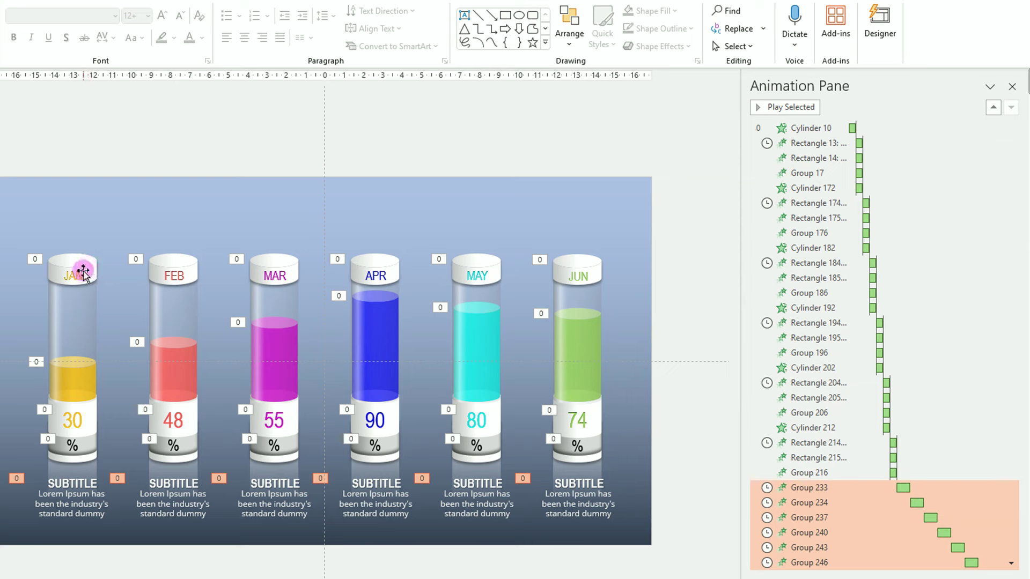
left_click(86, 268)
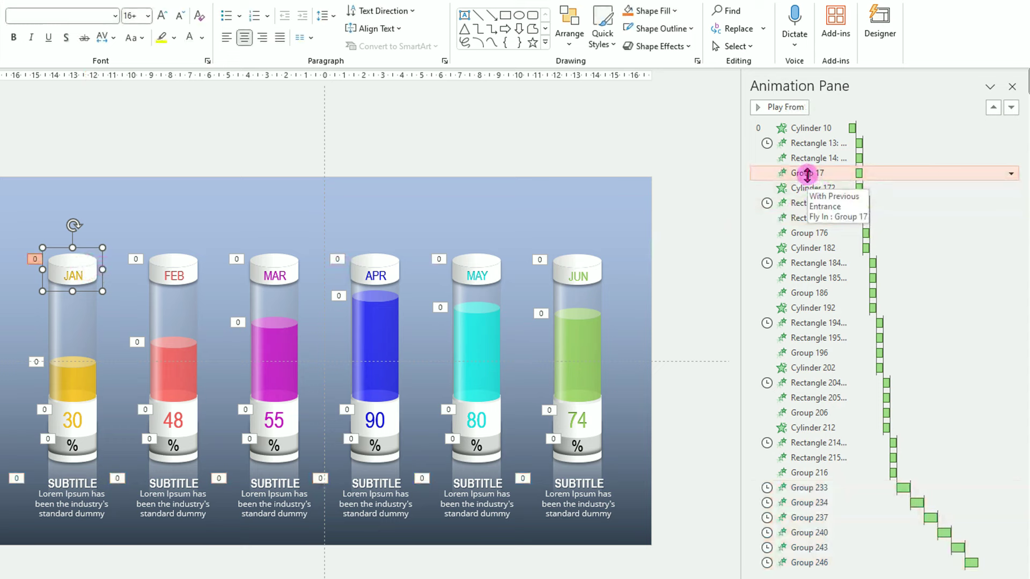
left_click(90, 514)
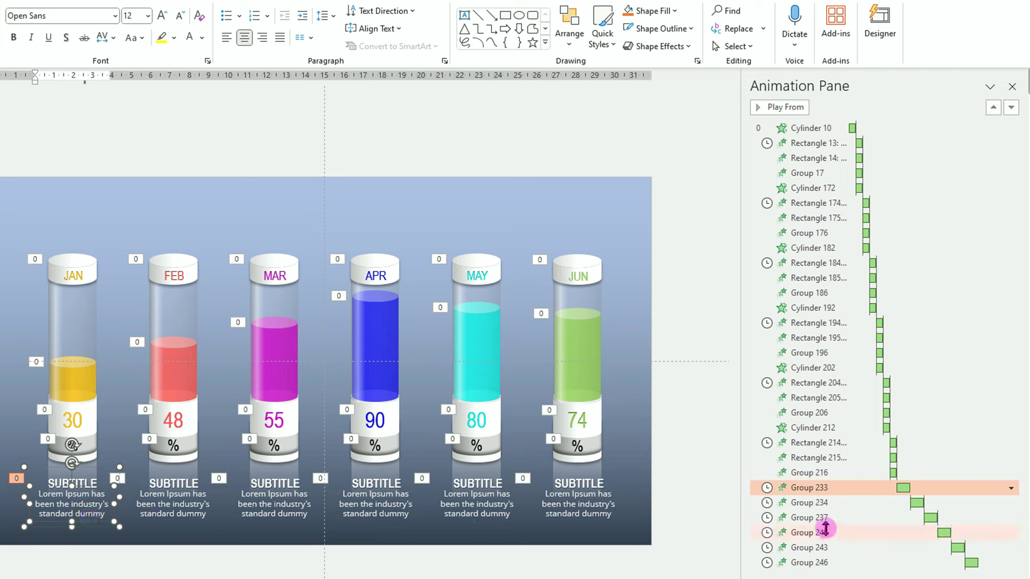
left_click(852, 489)
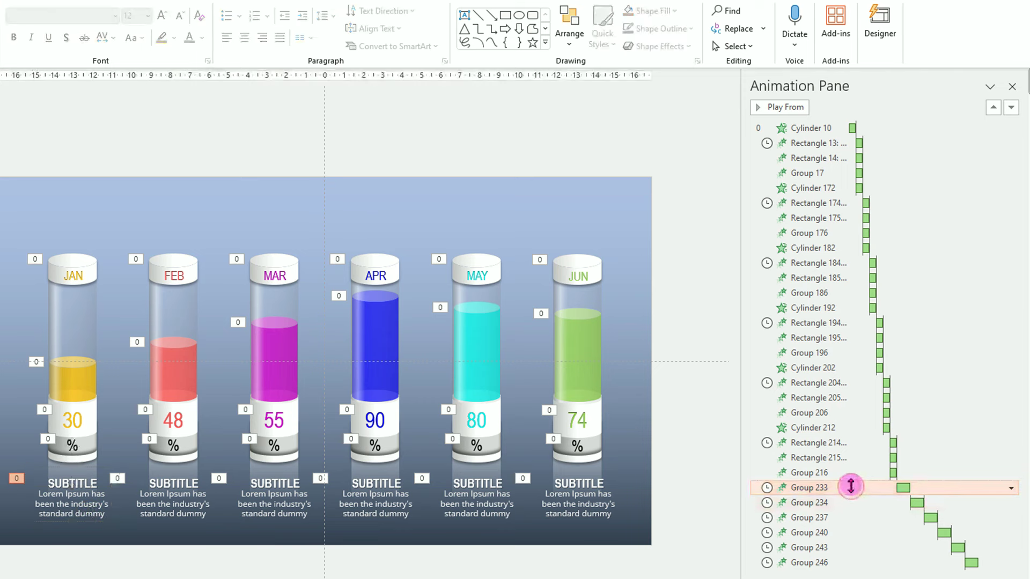
left_click_drag(851, 485, 880, 184)
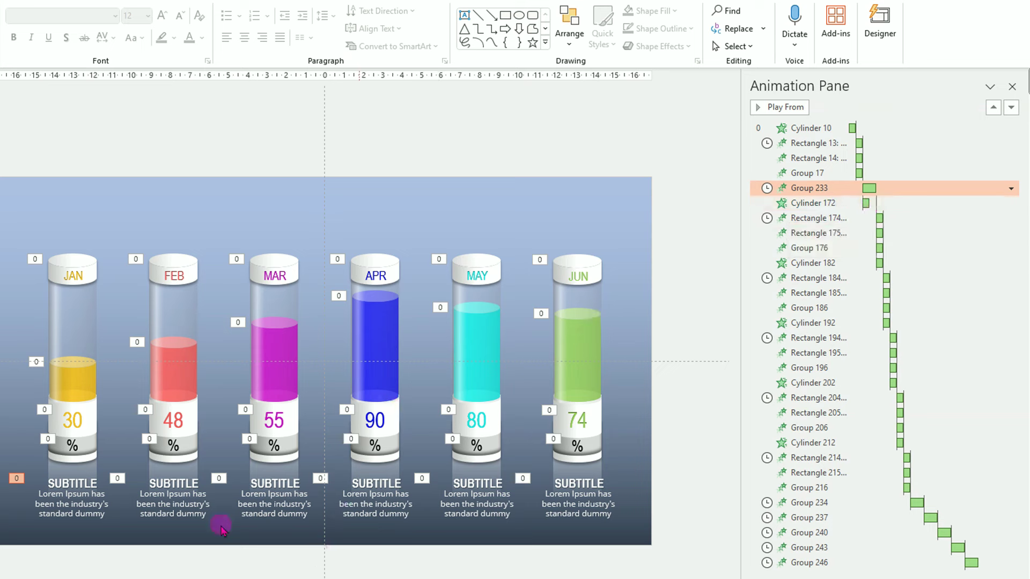
Move the FEB–JUN subtitle animations after their tubes, e.g. Group 240 after 196, 243 after 206
left_click(187, 272)
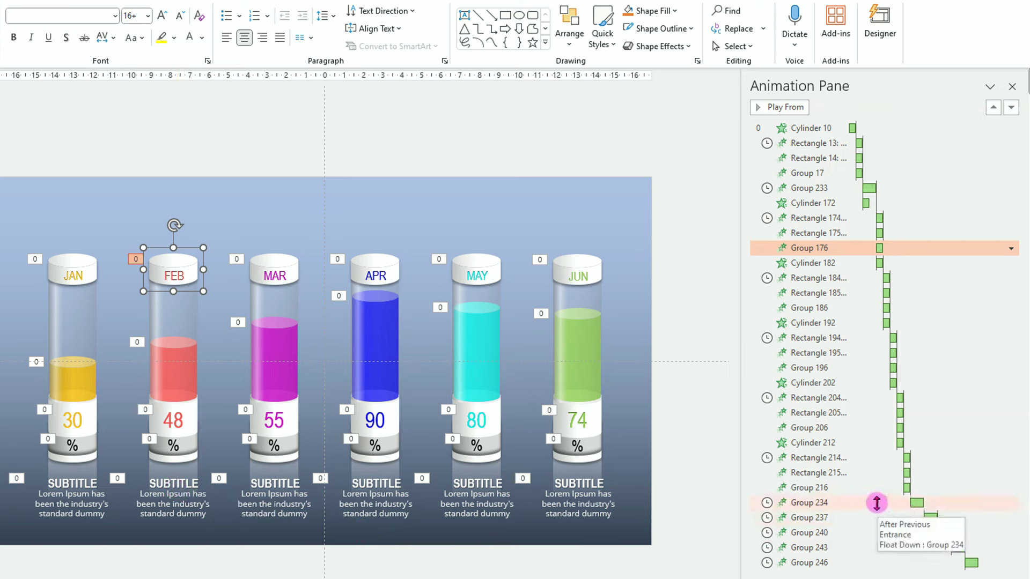
left_click_drag(876, 503, 902, 259)
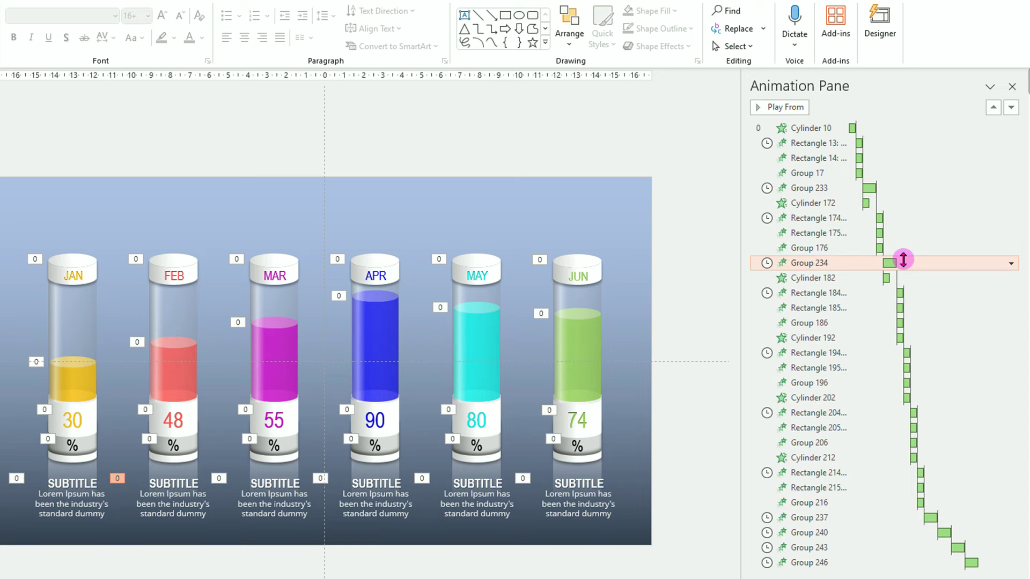
left_click(288, 272)
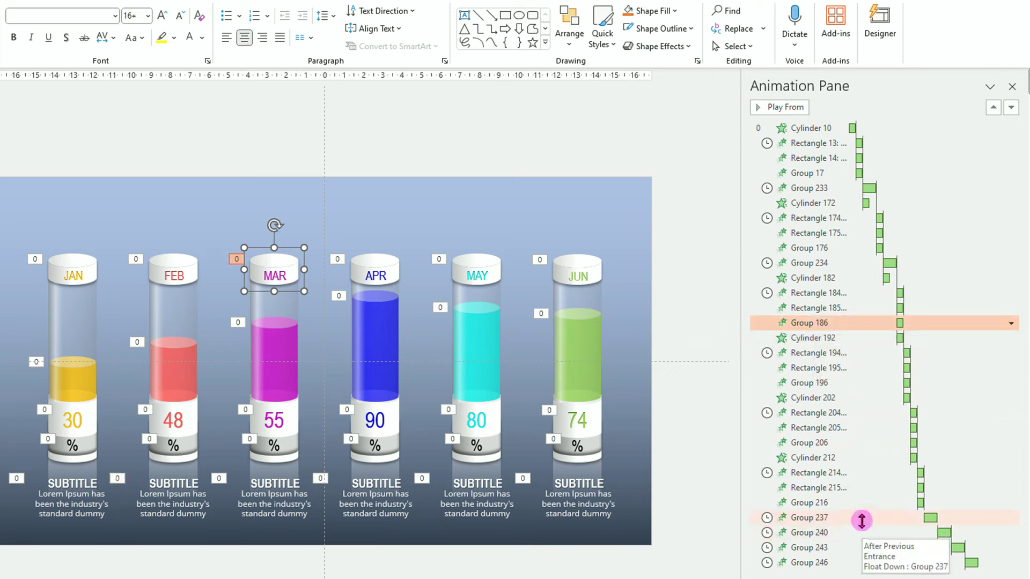
left_click_drag(862, 520, 860, 337)
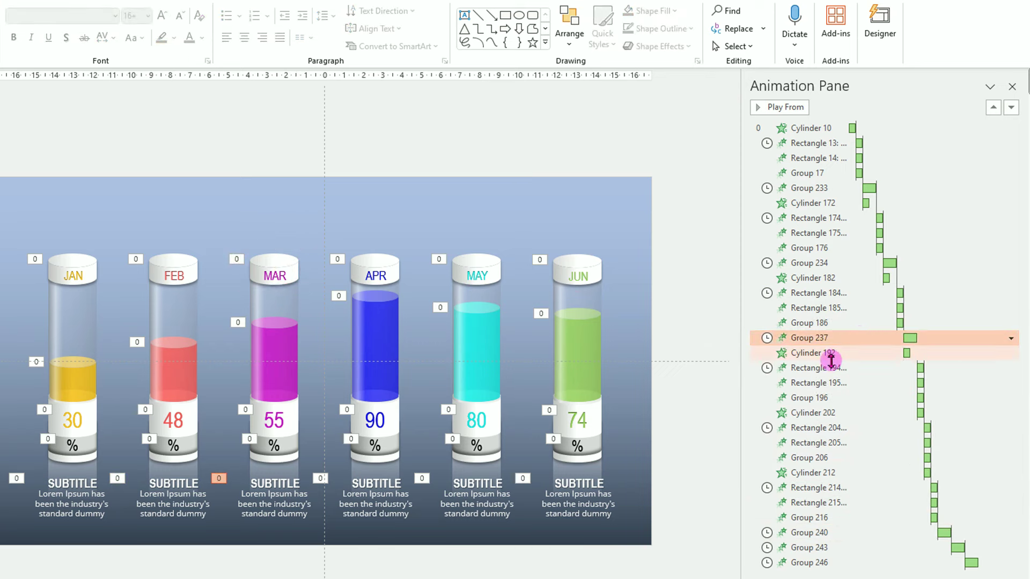
left_click(390, 273)
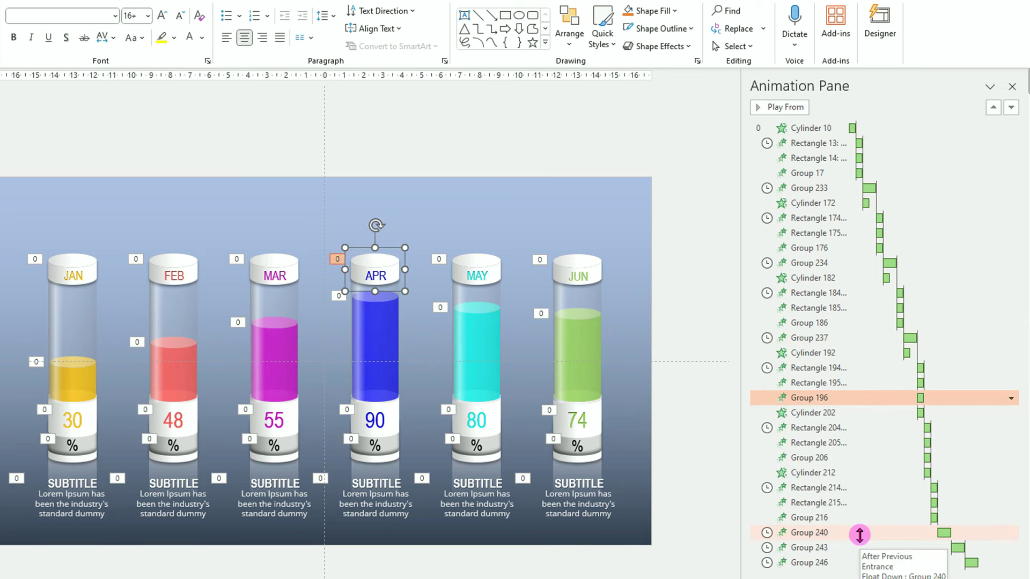
left_click_drag(859, 534, 859, 405)
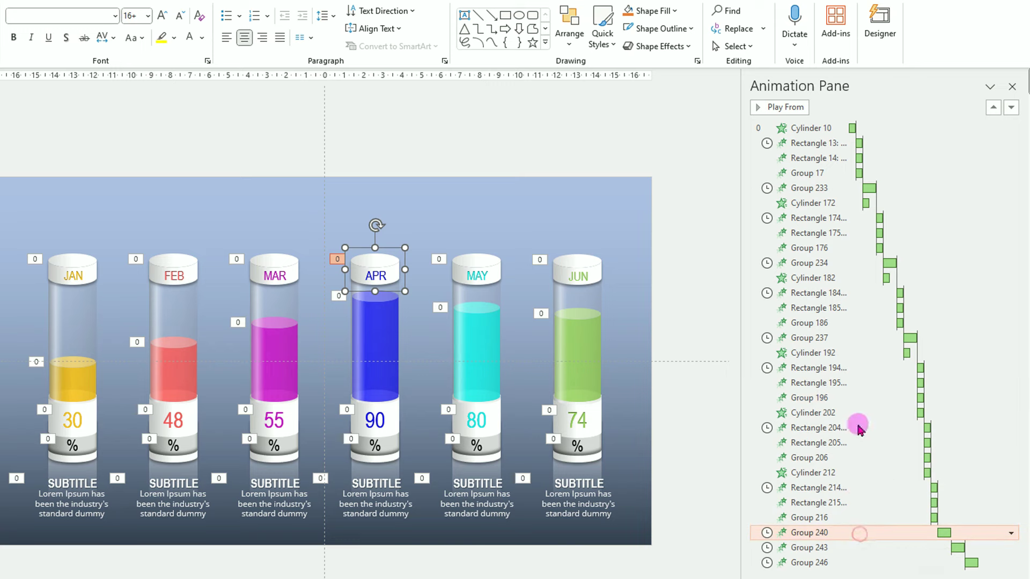
left_click(490, 274)
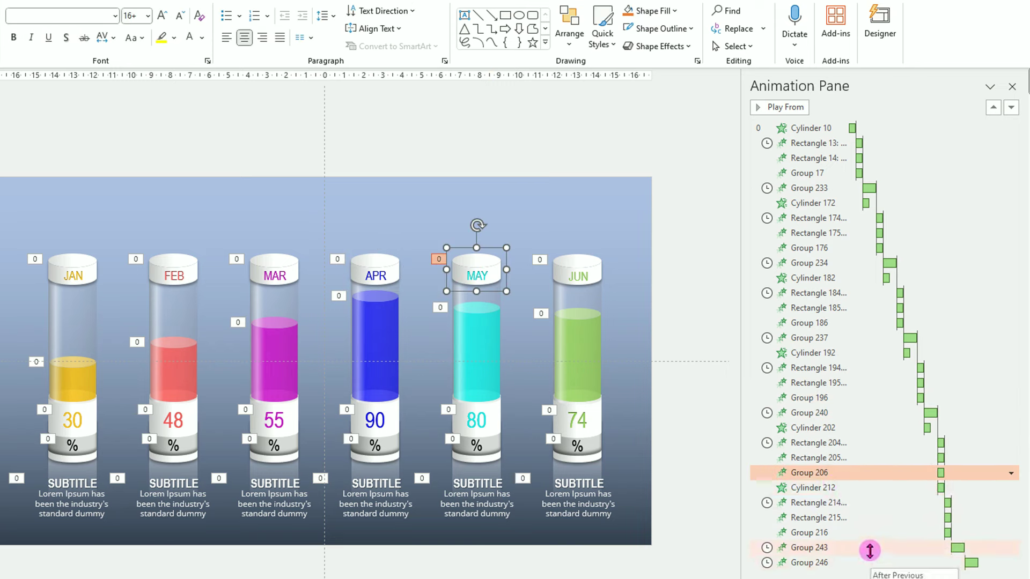
left_click_drag(869, 550, 875, 486)
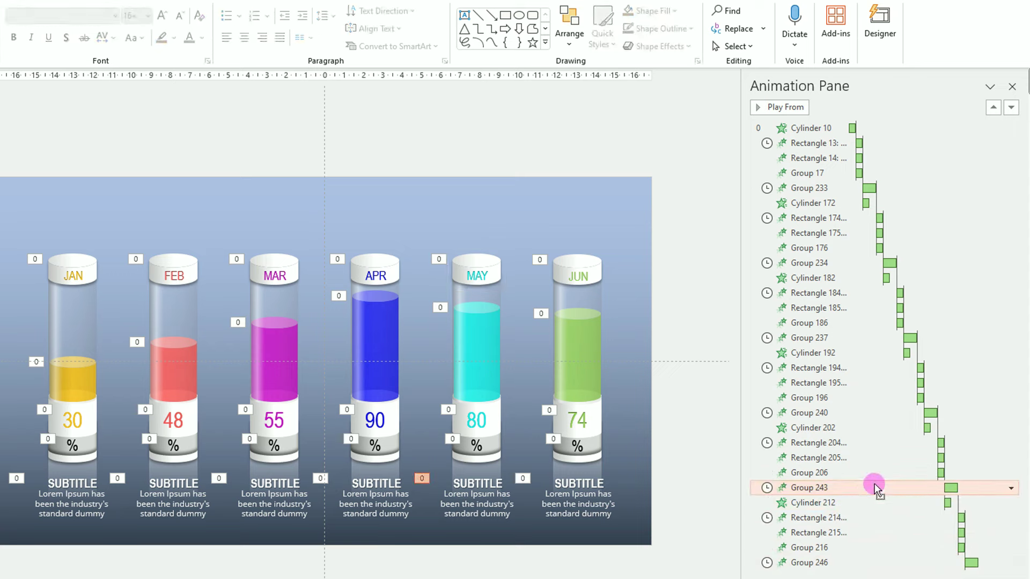
left_click(842, 562)
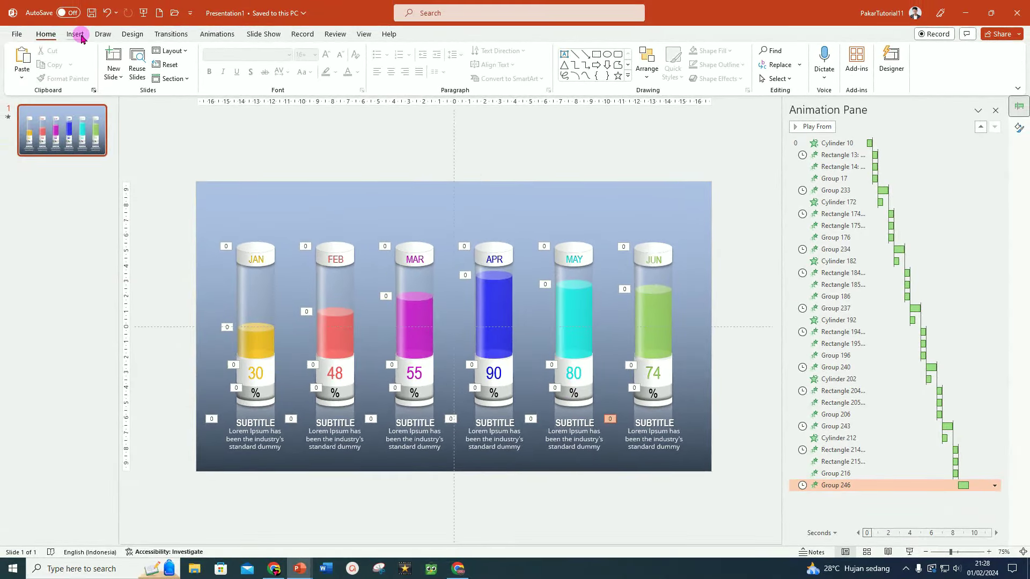
Insert a first-style WordArt at the top of the slide reading 'YOUR TITLE SLIDE'
left_click(75, 34)
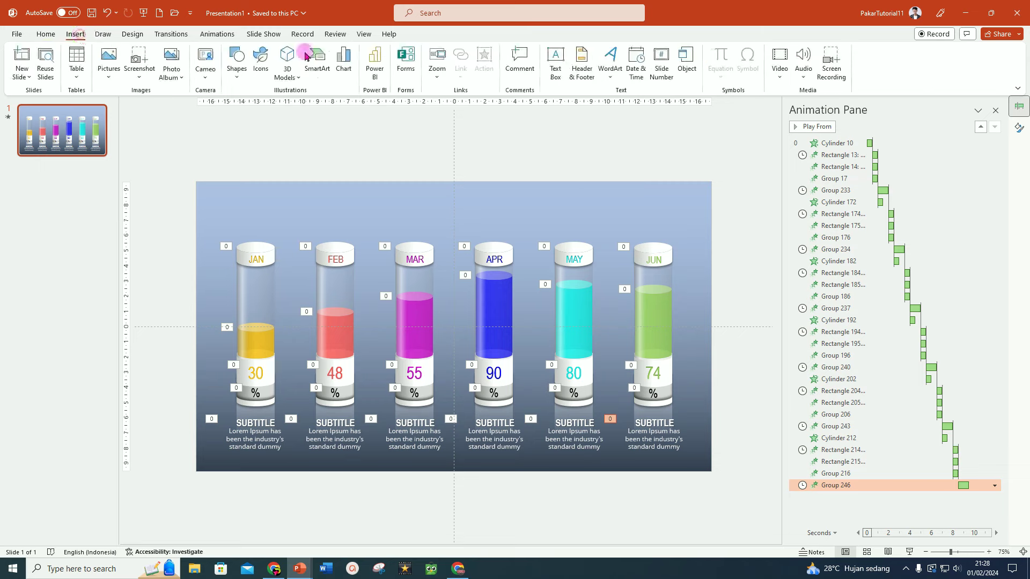
left_click(610, 77)
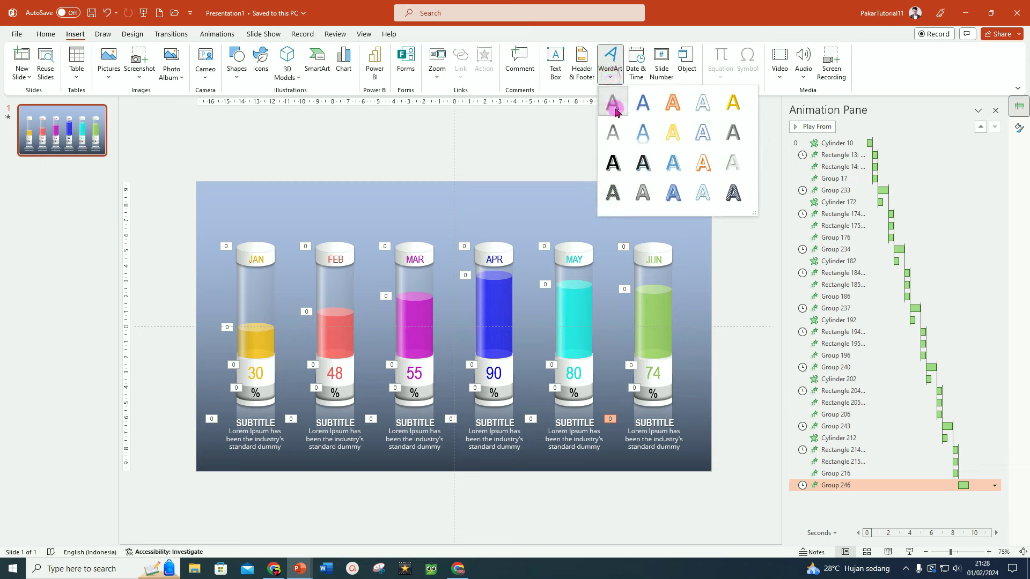
left_click(612, 102)
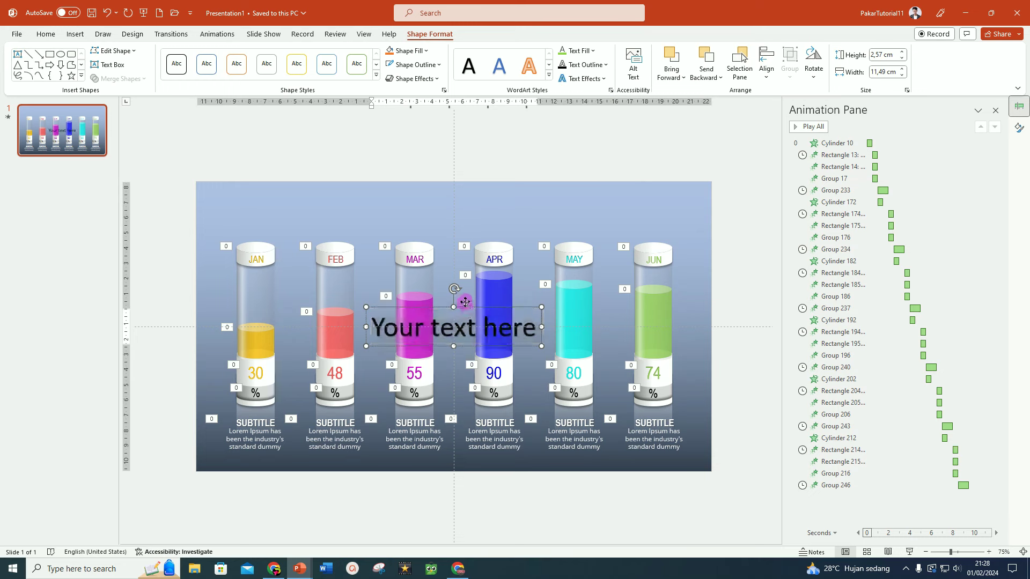
left_click_drag(464, 310, 465, 190)
left_click_drag(377, 206, 549, 207)
type("YOUR TITLE SLIDE")
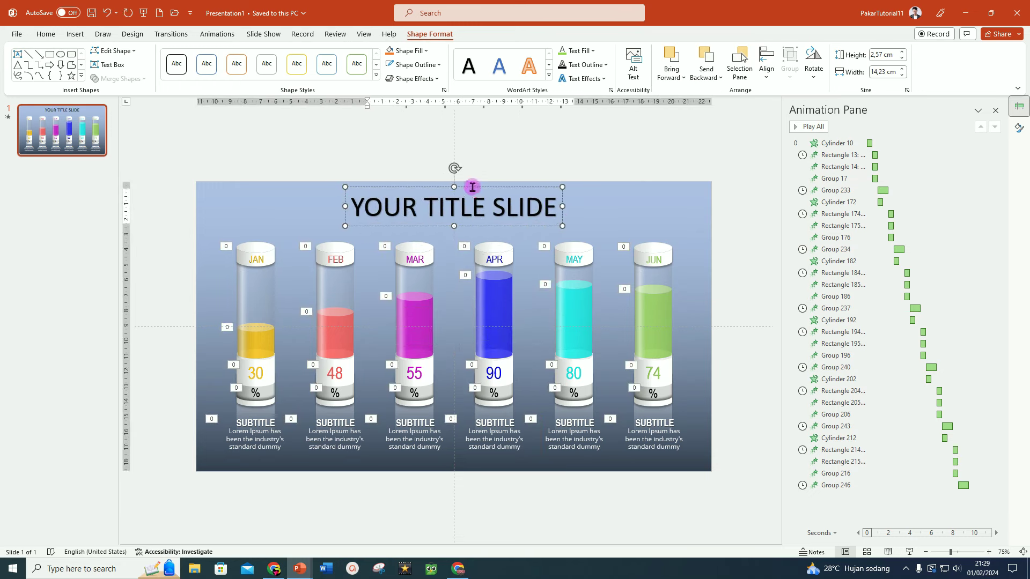
left_click(474, 186)
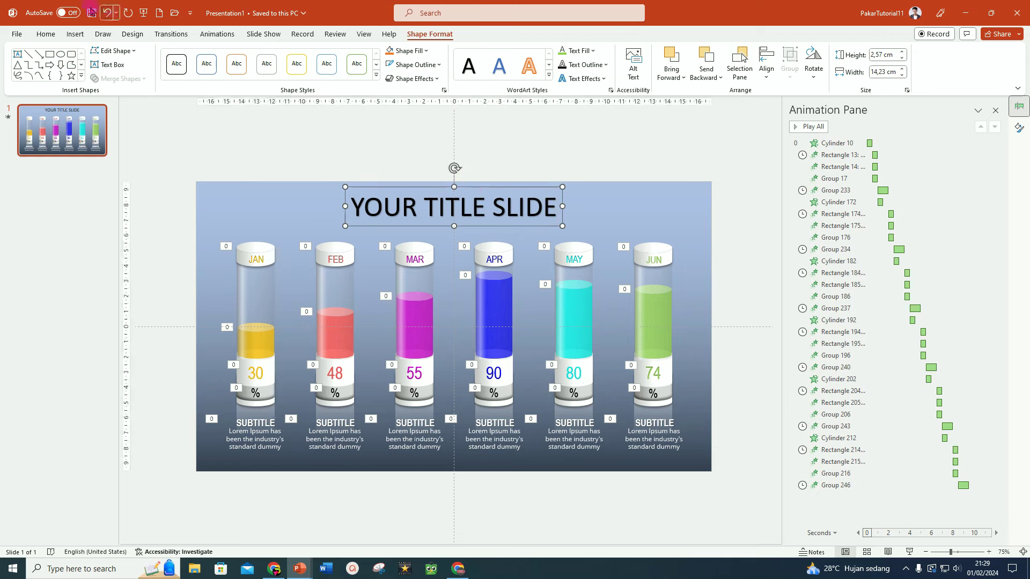
left_click(47, 36)
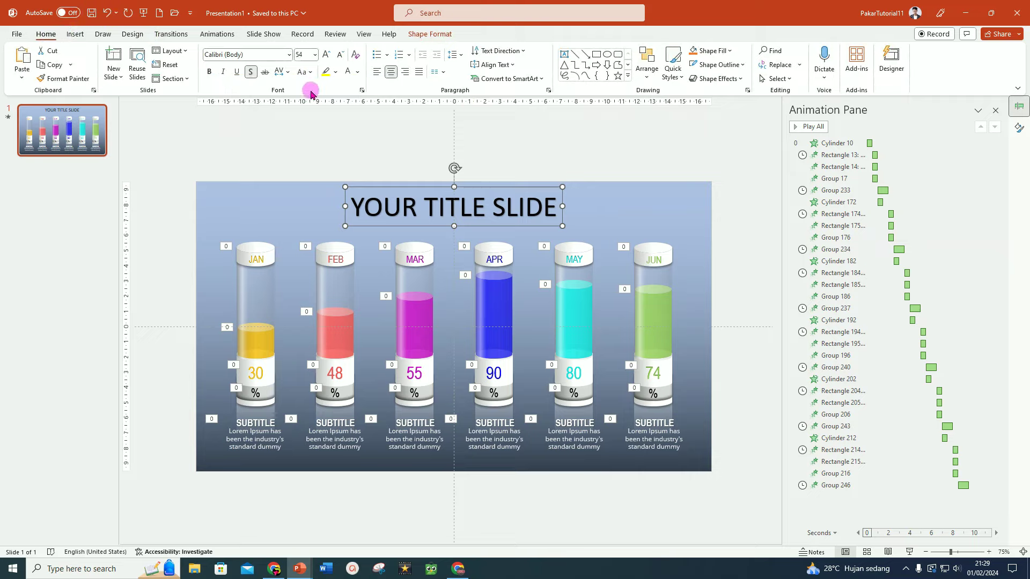
Make the title bold blue Century Gothic at 40 pt
left_click(289, 55)
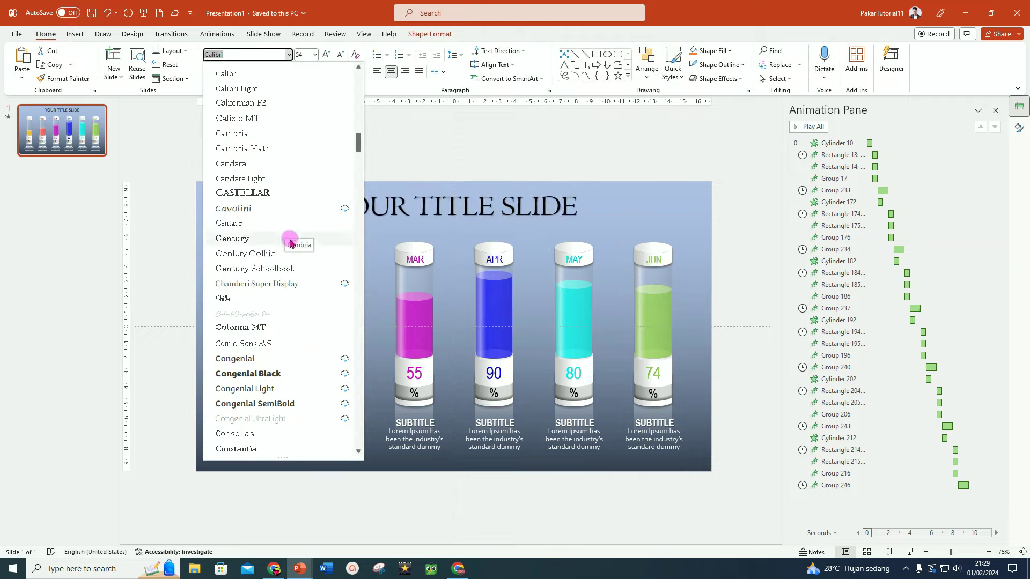
left_click(256, 254)
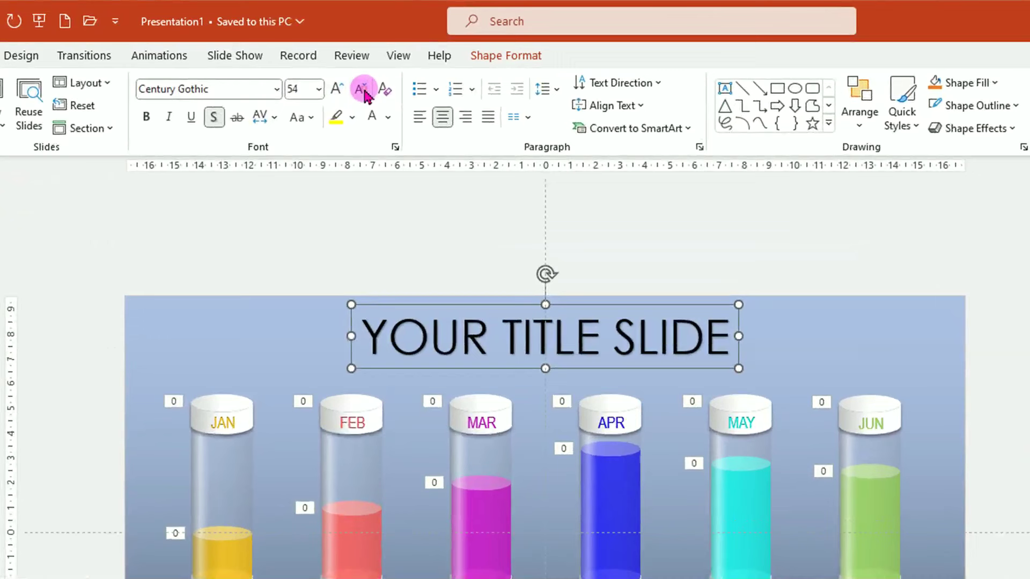
left_click(361, 88)
left_click(361, 89)
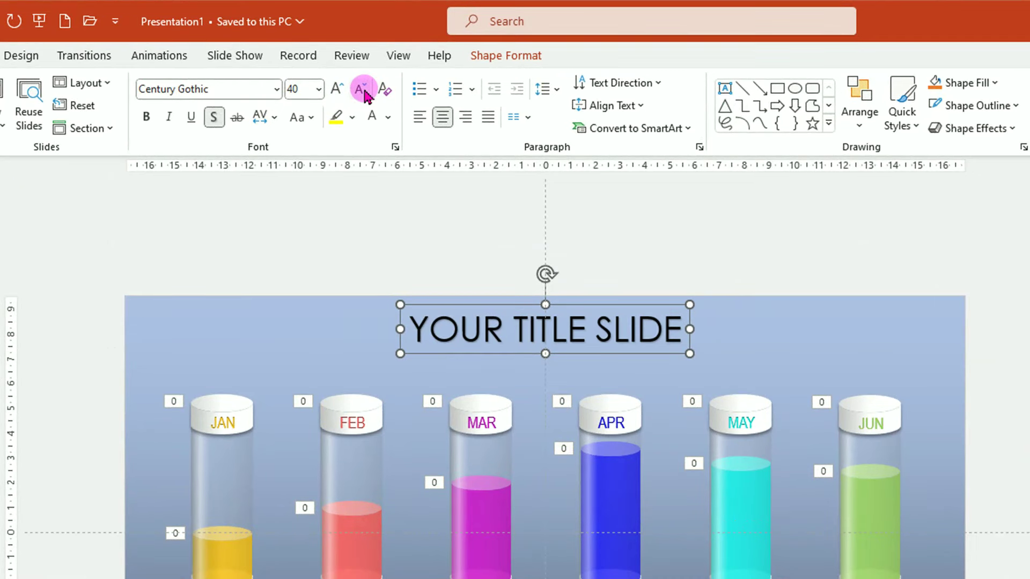
left_click(146, 116)
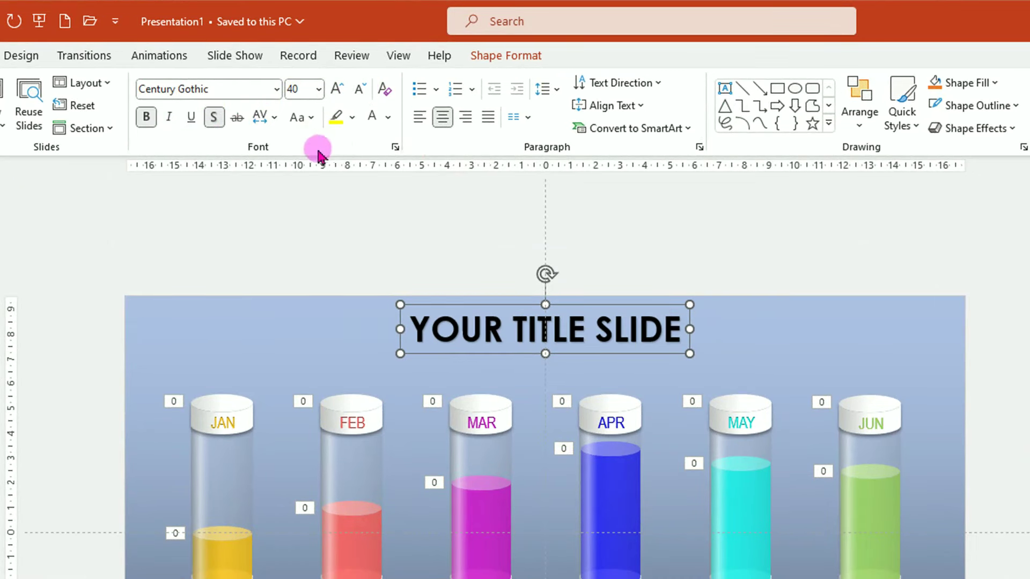
left_click(388, 118)
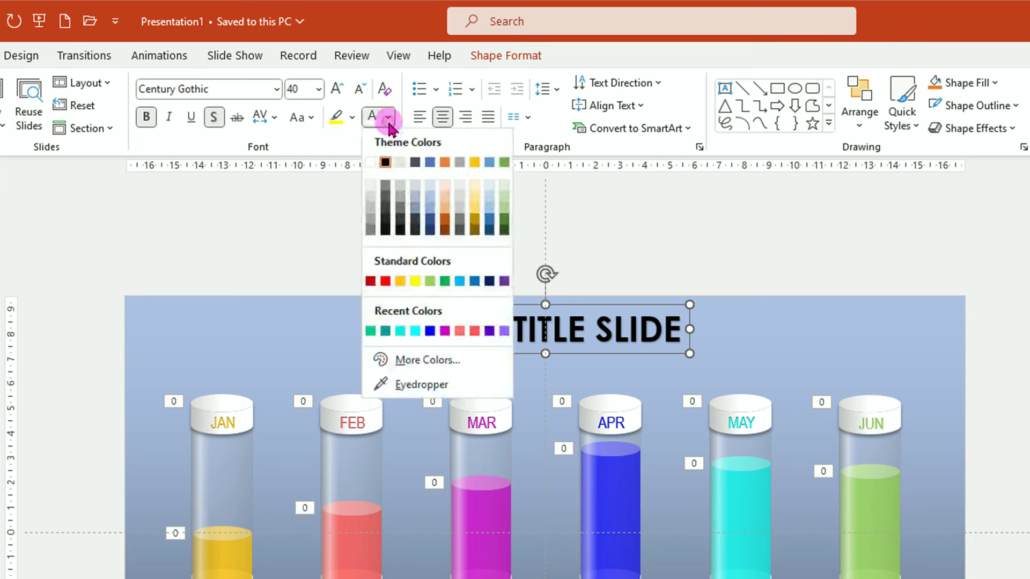
left_click(430, 331)
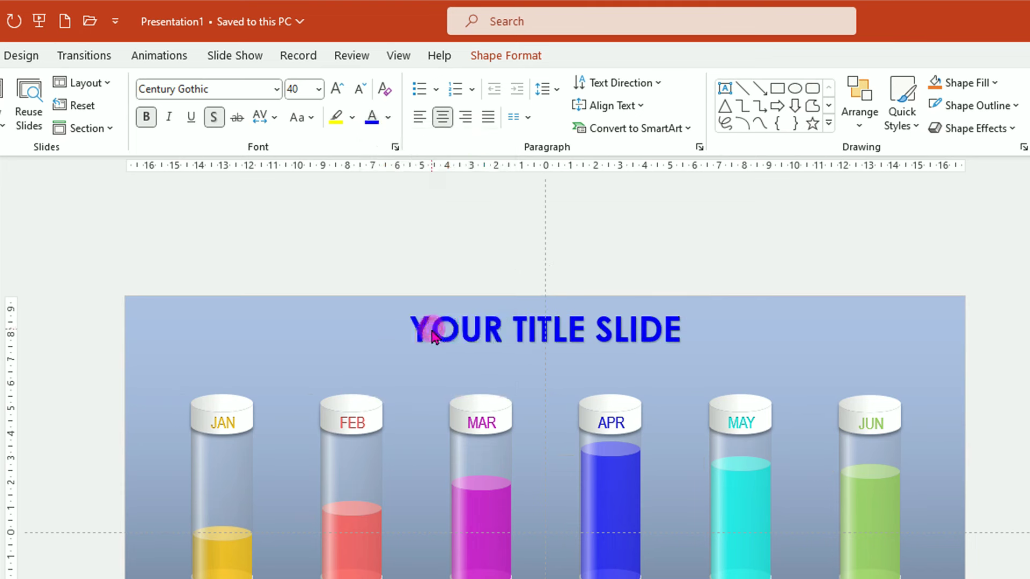
Give the title an Inside: Top shadow text effect
left_click(507, 56)
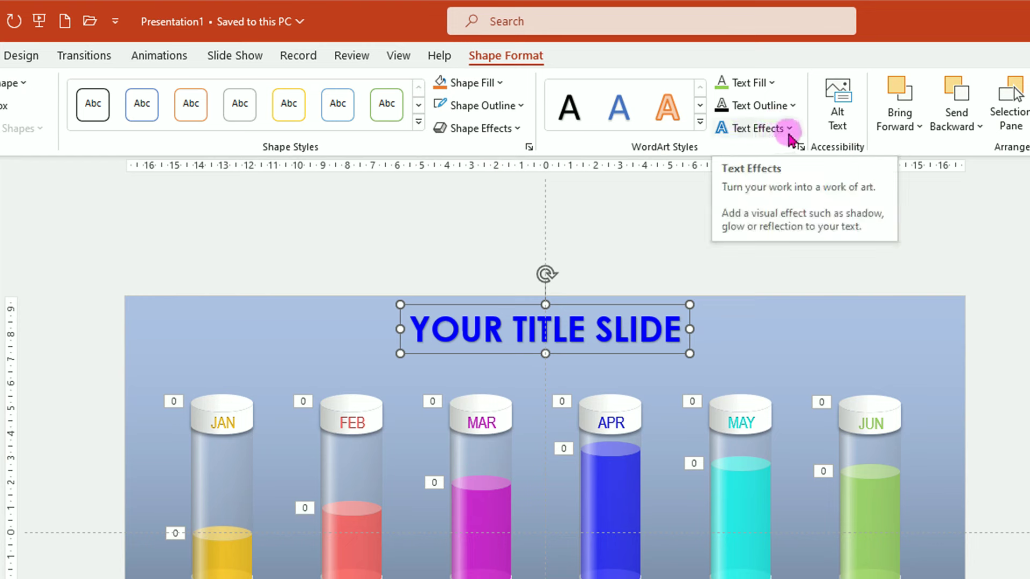
left_click(792, 130)
mouse_move(774, 160)
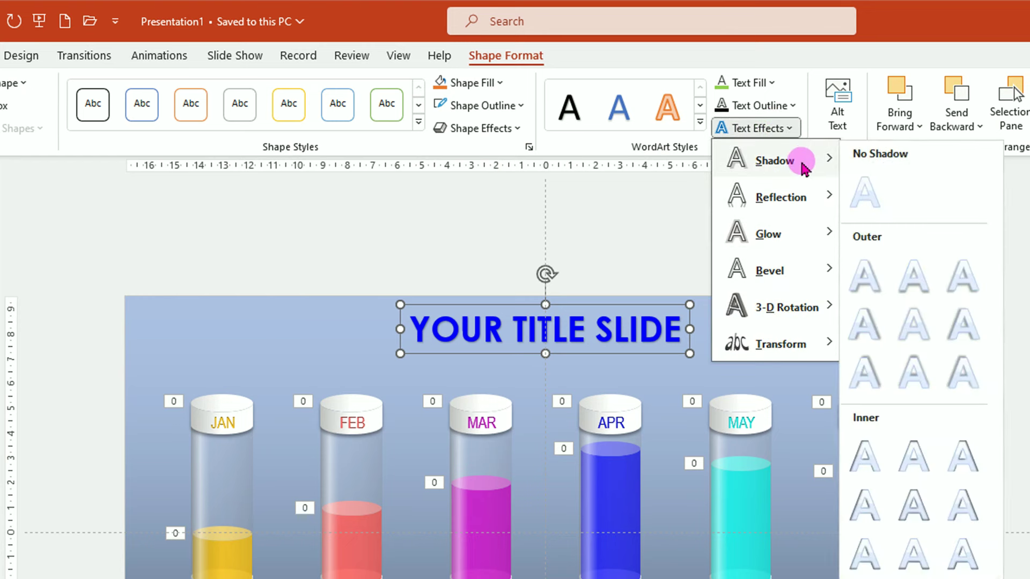
left_click(920, 460)
left_click(531, 335)
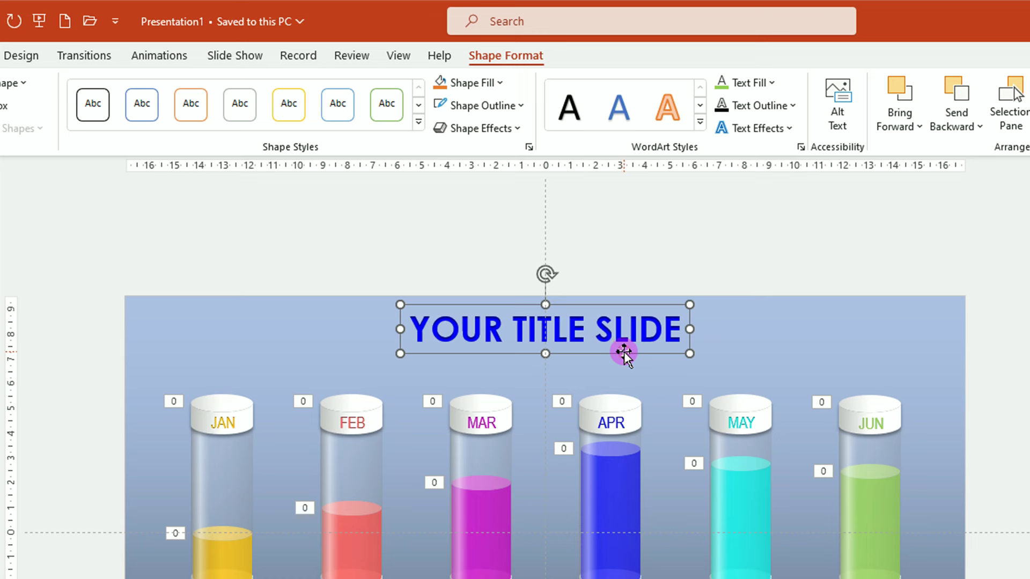
Copy the title just below itself and retype the copy as 'ADD YOUR TEXT HERE'
key("ctrl")
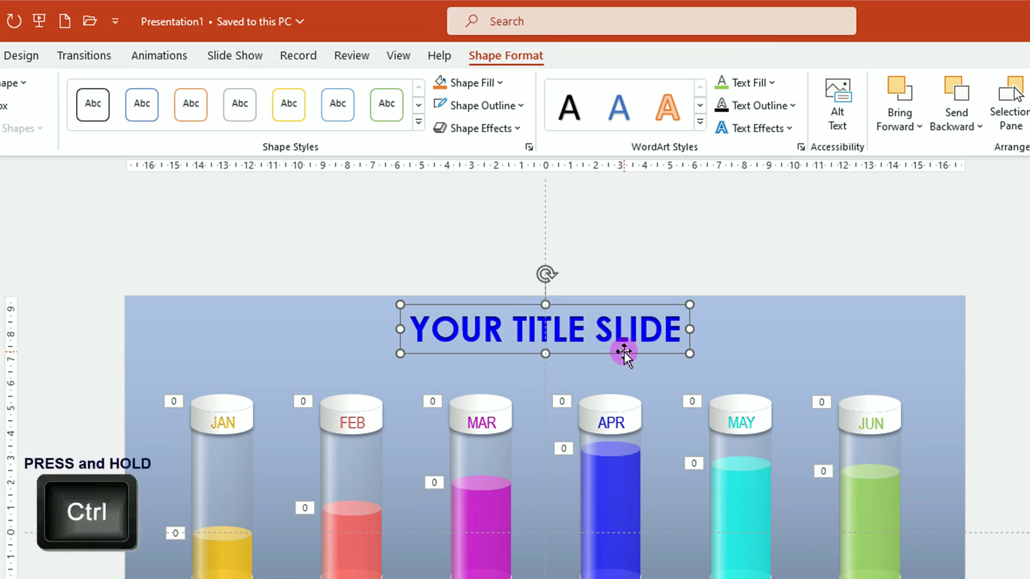
left_click_drag(628, 354, 628, 383)
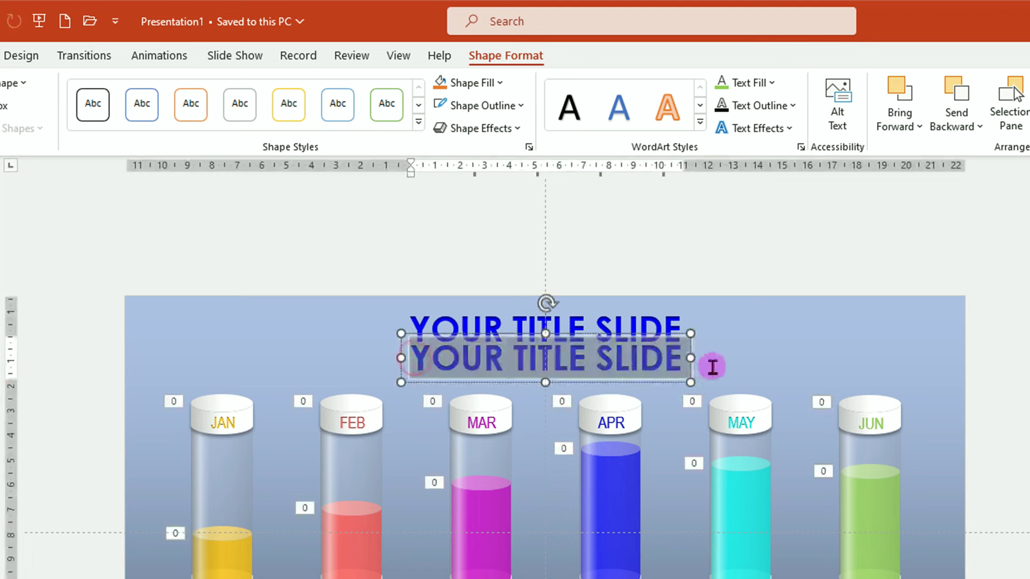
type("ADD YOUR TEXT HERE")
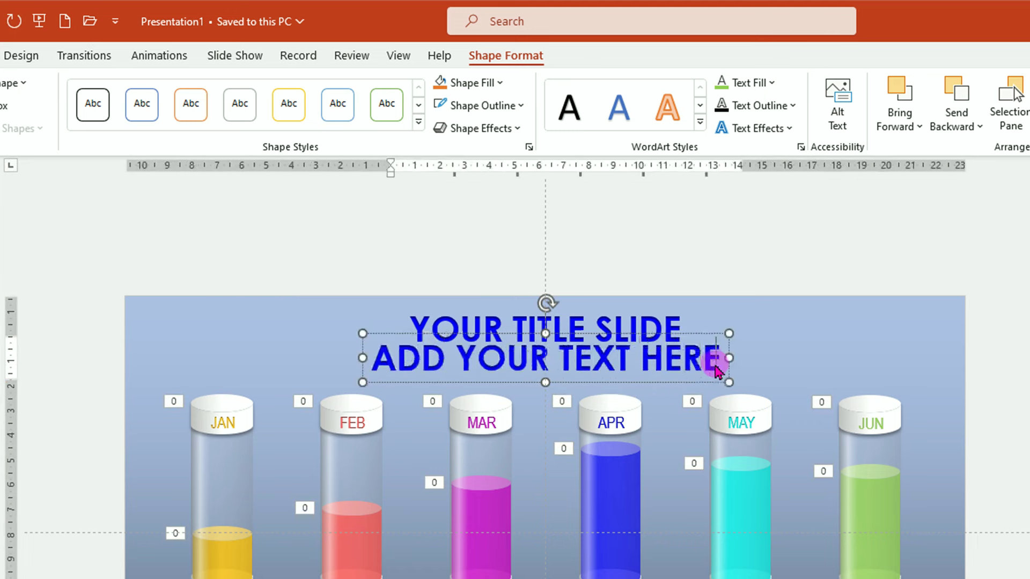
left_click(466, 382)
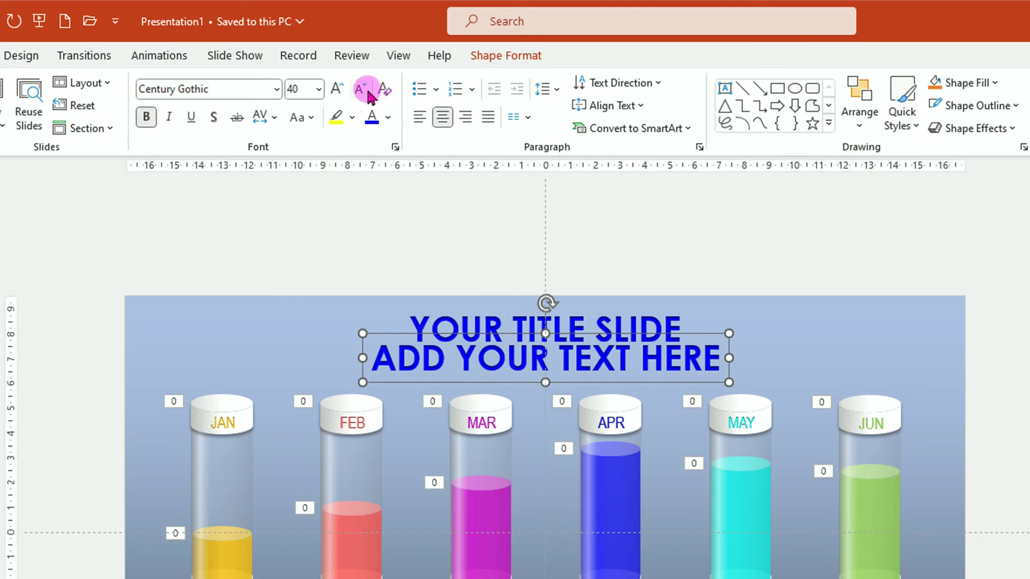
Make the subheading 20 pt white text, then start the slide show to preview
left_click(360, 89)
left_click(360, 88)
left_click(360, 88)
left_click(360, 88)
left_click(360, 89)
left_click(388, 117)
left_click(373, 165)
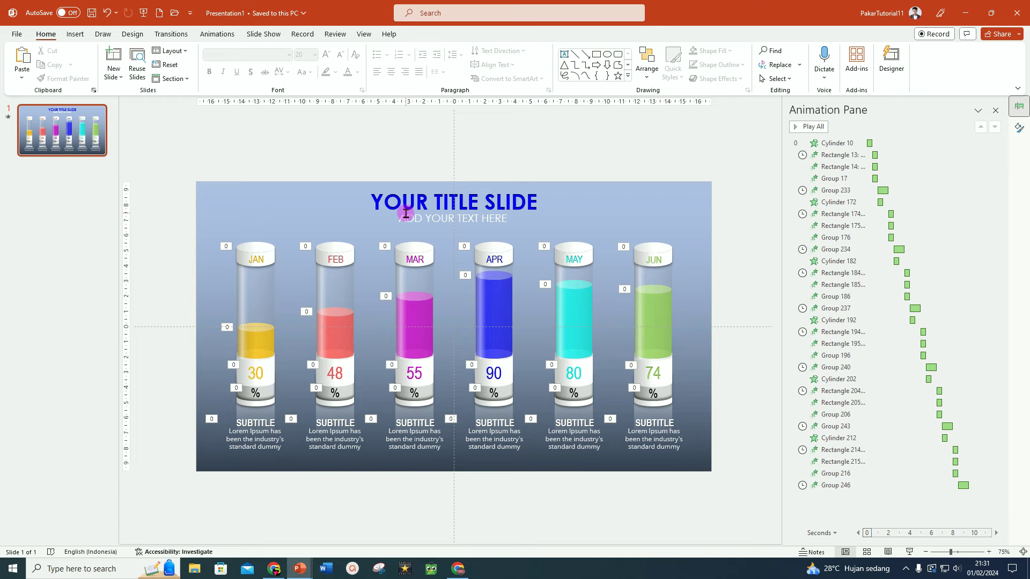
left_click(909, 552)
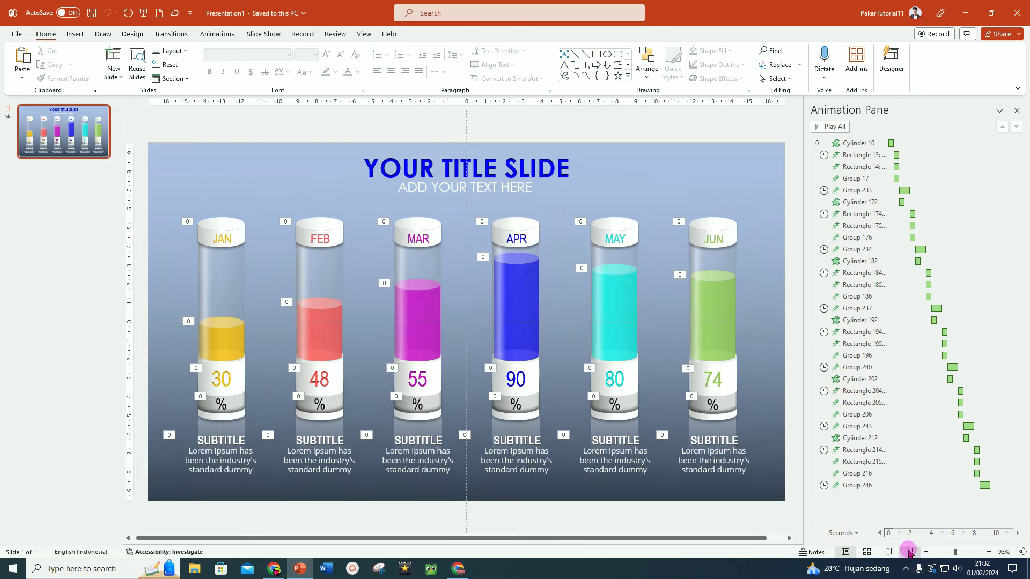